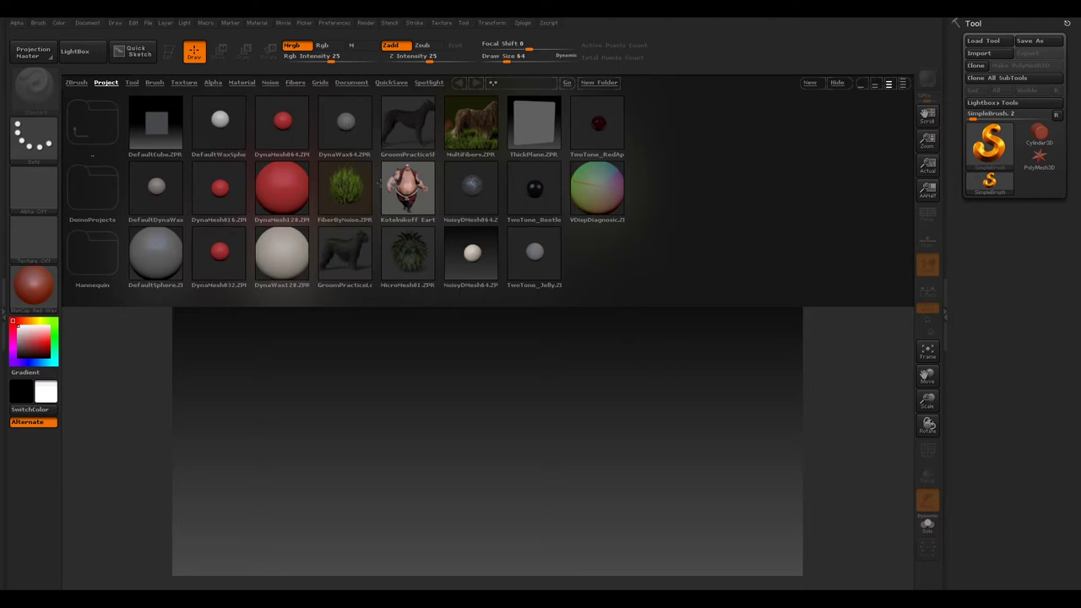
# Import the SD_LowResMesh_v001 OBJ from the VFXtutors > Photogrammetry > 01_Small_Assets > 01_Sour_Dough > BaseMesh folder on drive G.
pyautogui.click(76, 52)
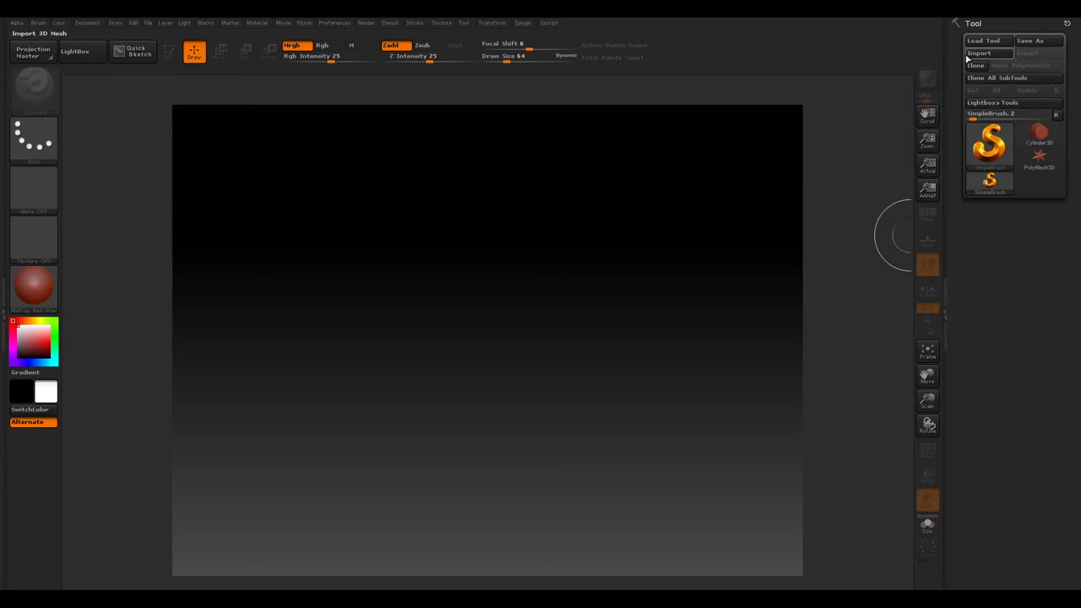
pyautogui.click(992, 54)
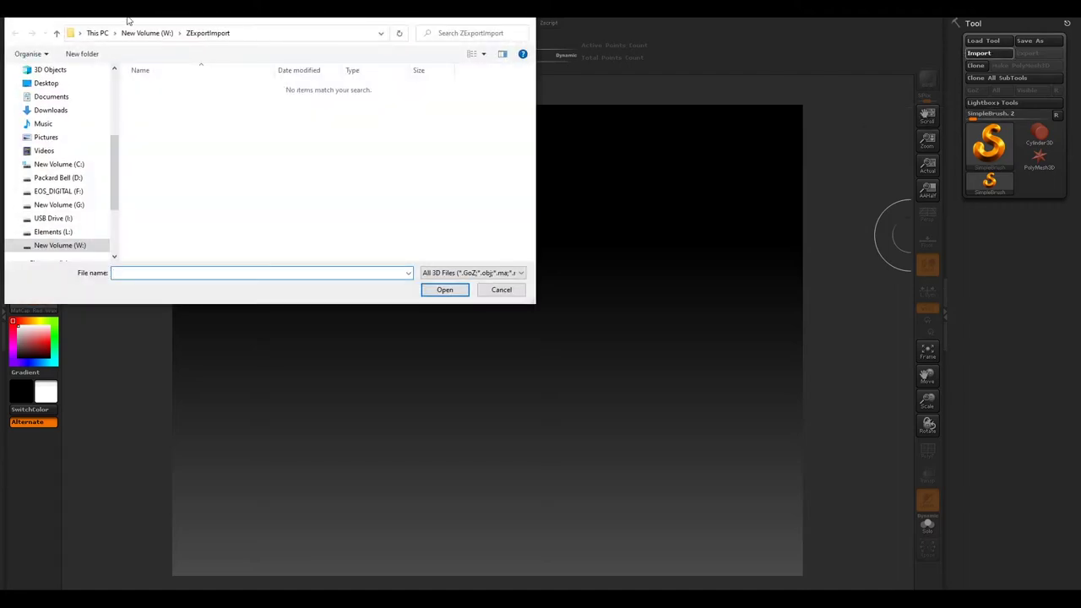
pyautogui.click(69, 205)
pyautogui.doubleClick(157, 87)
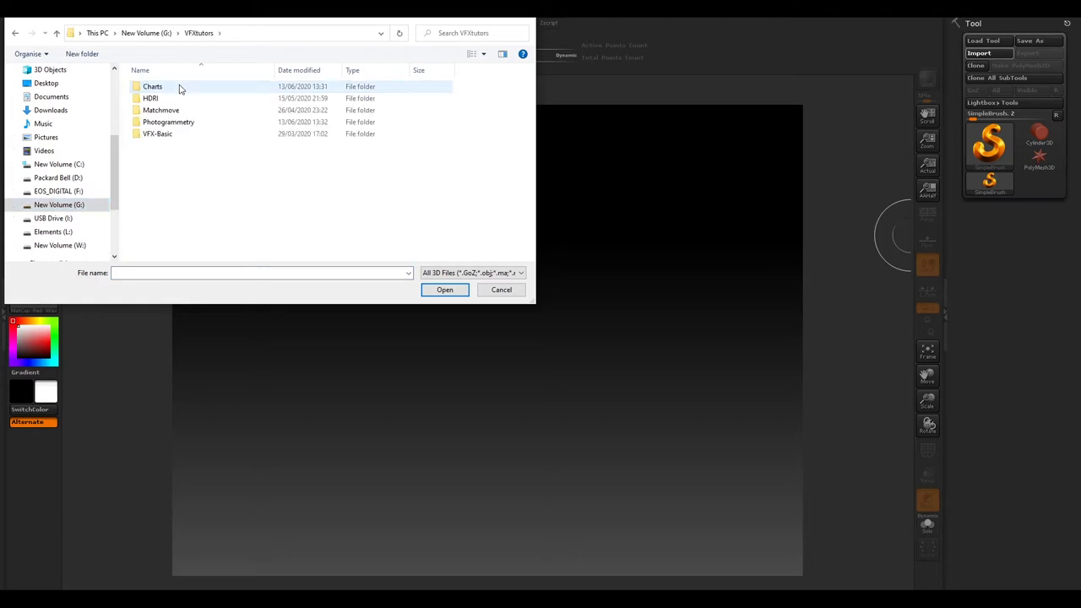
pyautogui.doubleClick(169, 121)
pyautogui.doubleClick(164, 88)
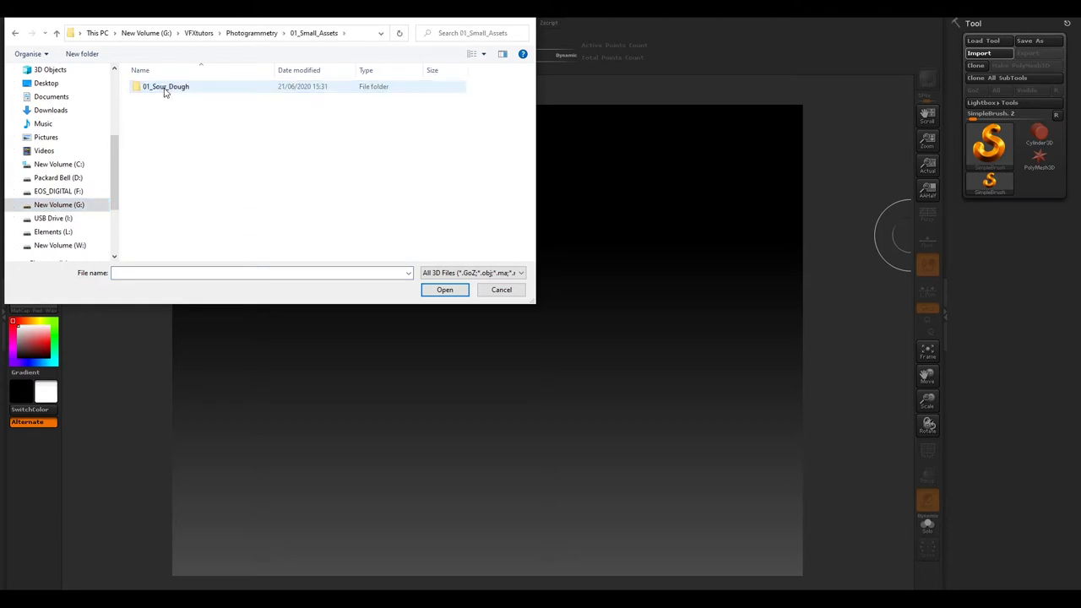
pyautogui.doubleClick(165, 87)
pyautogui.doubleClick(165, 89)
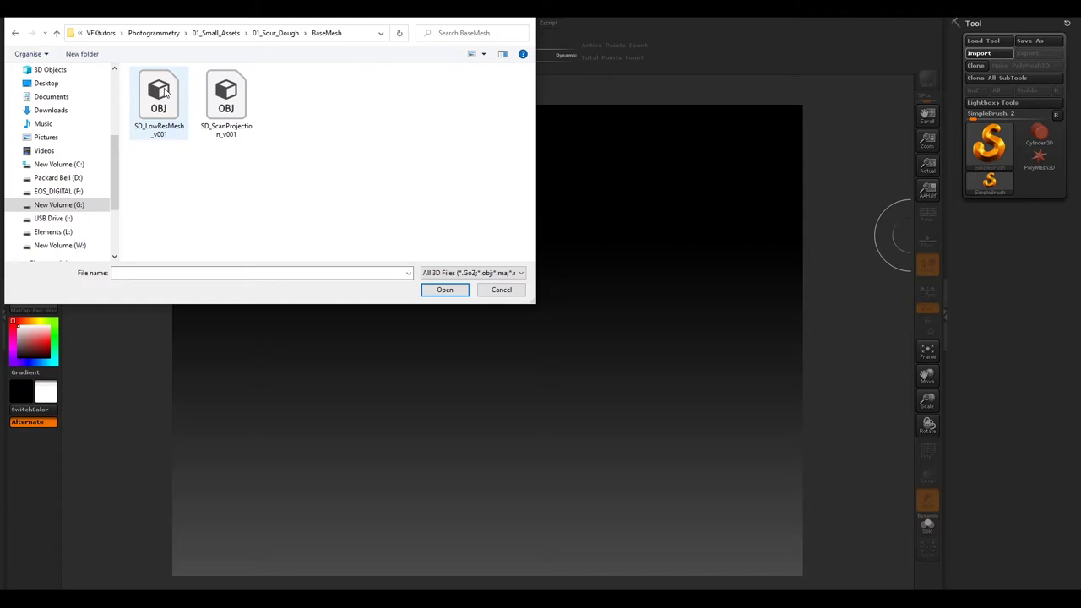
pyautogui.click(157, 132)
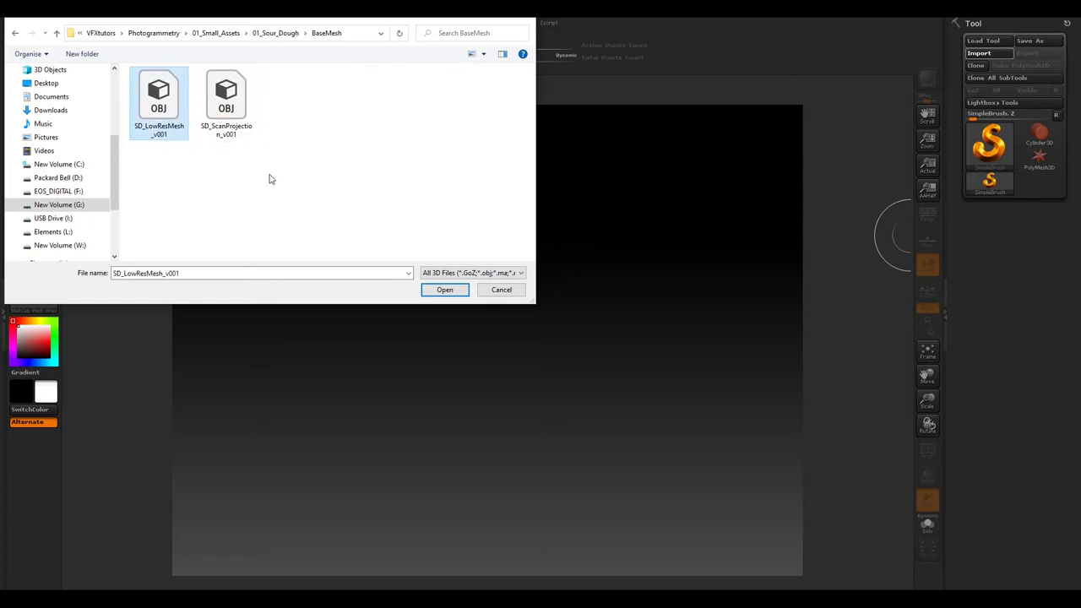
pyautogui.click(436, 289)
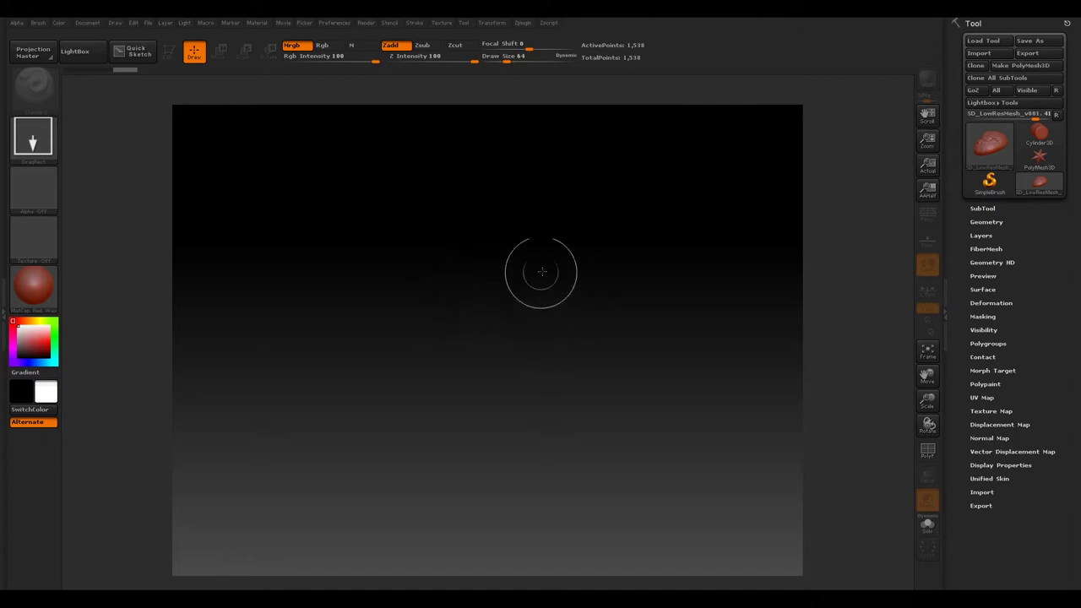
# Draw the imported low-res mesh on the canvas, put it in Edit mode and inspect its shape from several angles.
pyautogui.moveTo(549, 260); pyautogui.dragTo(527, 579)
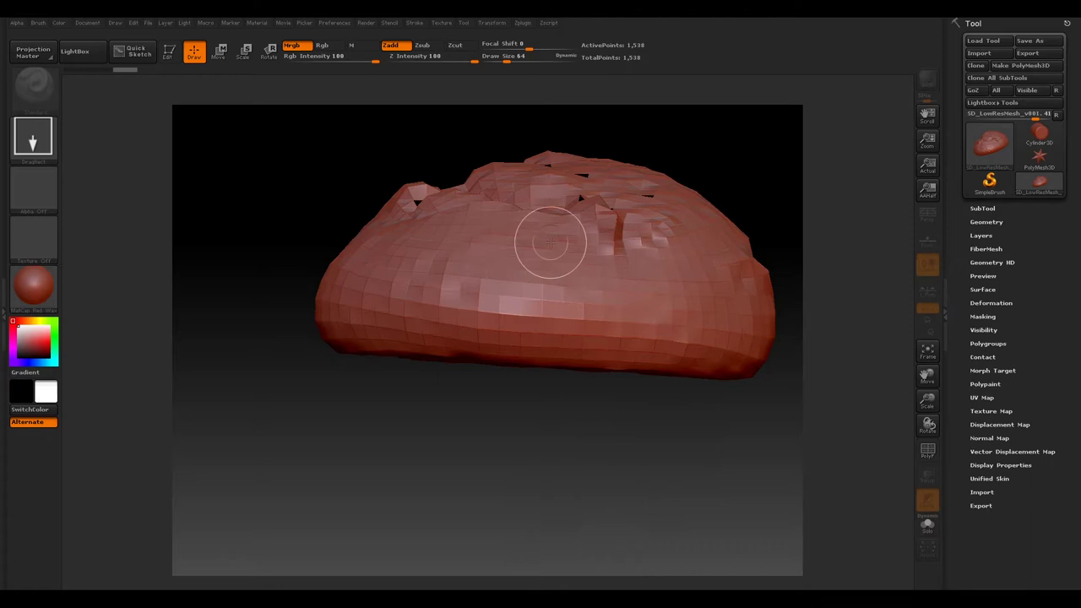
pyautogui.click(169, 52)
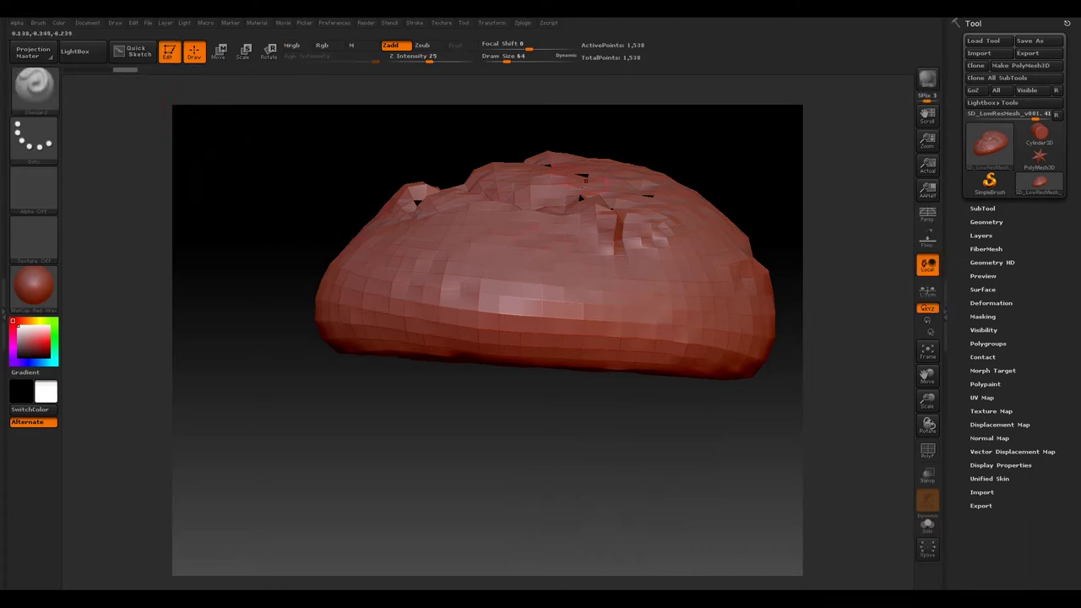
pyautogui.moveTo(294, 193); pyautogui.dragTo(262, 202)
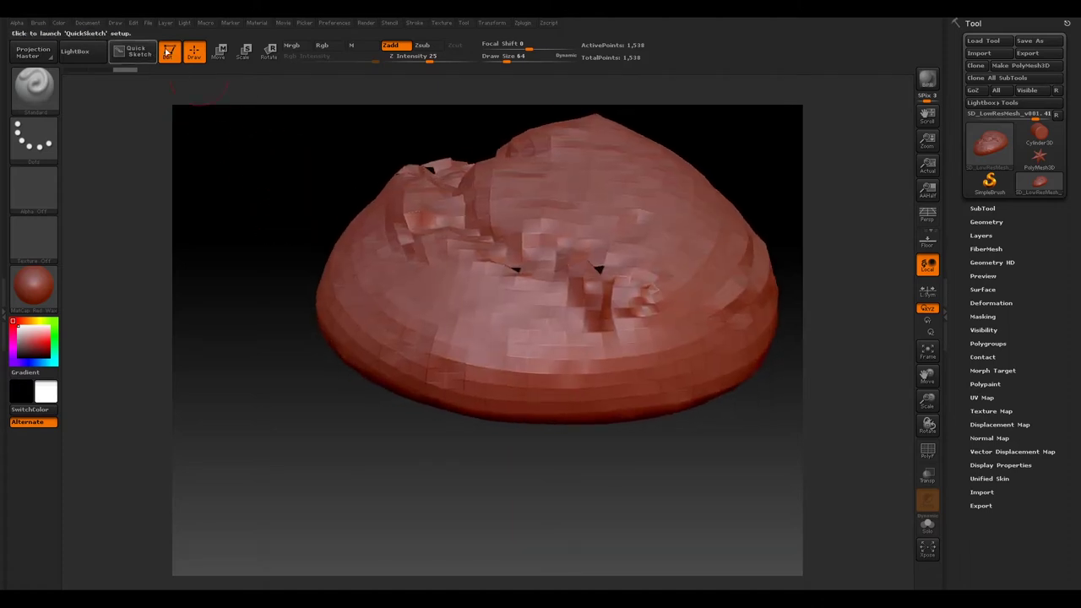
pyautogui.moveTo(717, 457); pyautogui.dragTo(689, 442)
pyautogui.moveTo(393, 433); pyautogui.dragTo(481, 341)
pyautogui.moveTo(724, 470); pyautogui.dragTo(652, 473)
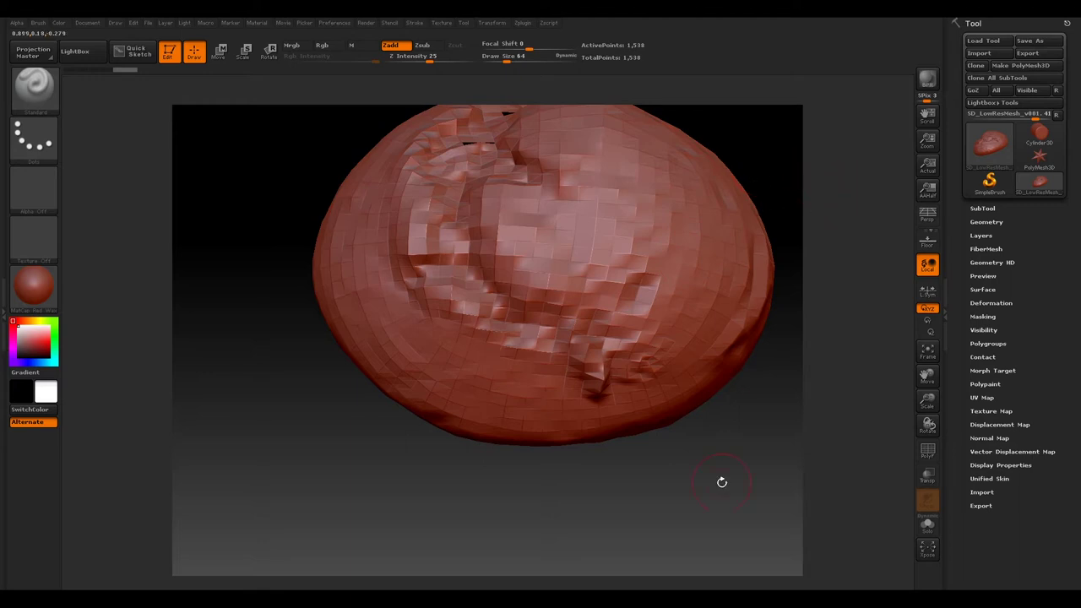
pyautogui.moveTo(635, 496); pyautogui.dragTo(622, 391)
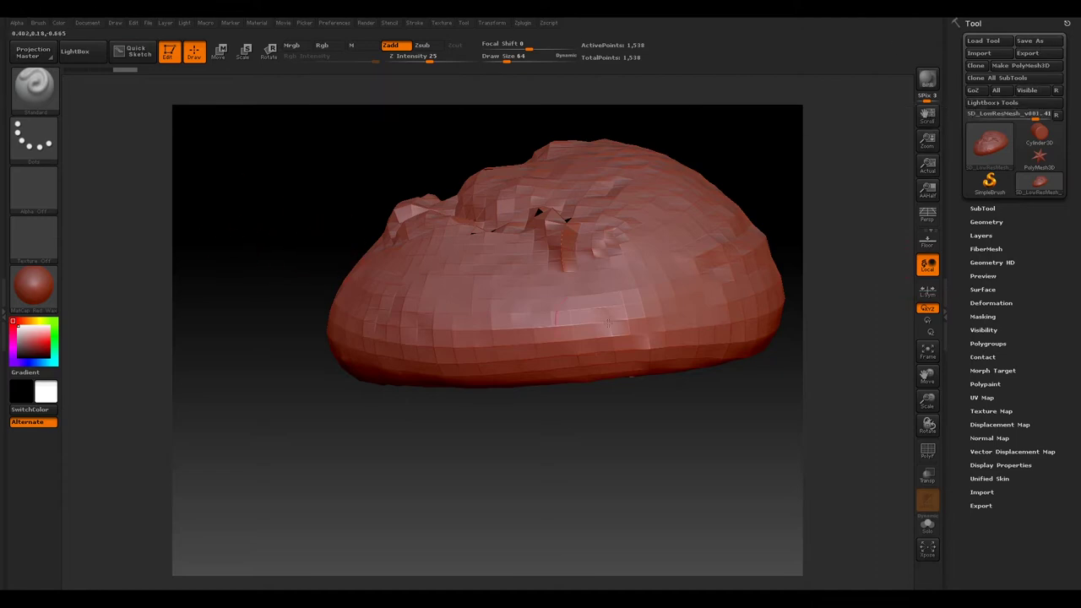
# Switch the active tool to PolyMesh3D and import the SD_ScanProjection_v001 OBJ into it.
pyautogui.moveTo(1039, 159)
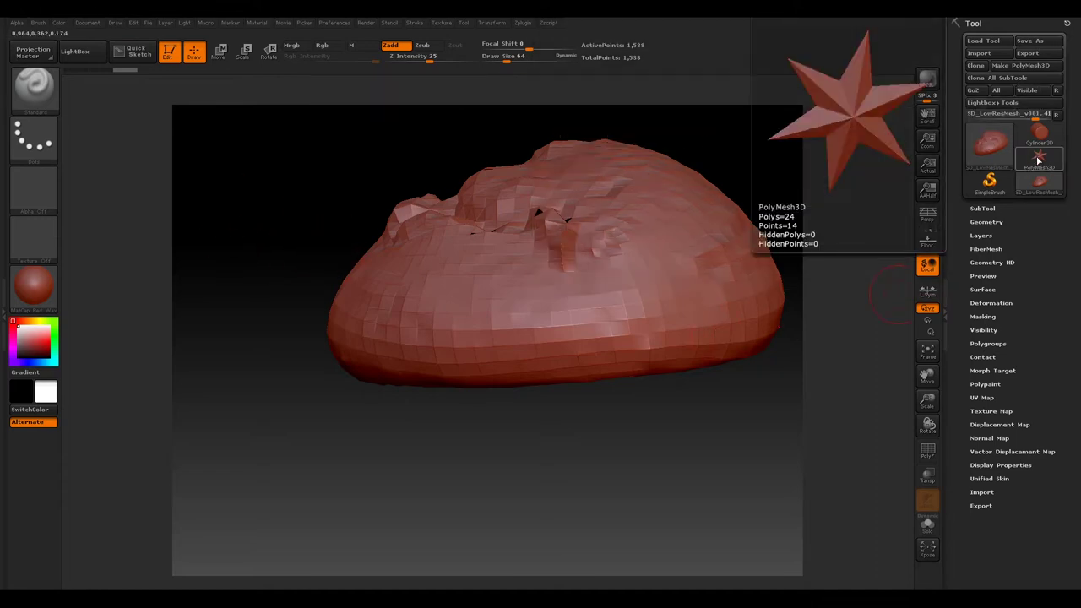
pyautogui.click(1040, 159)
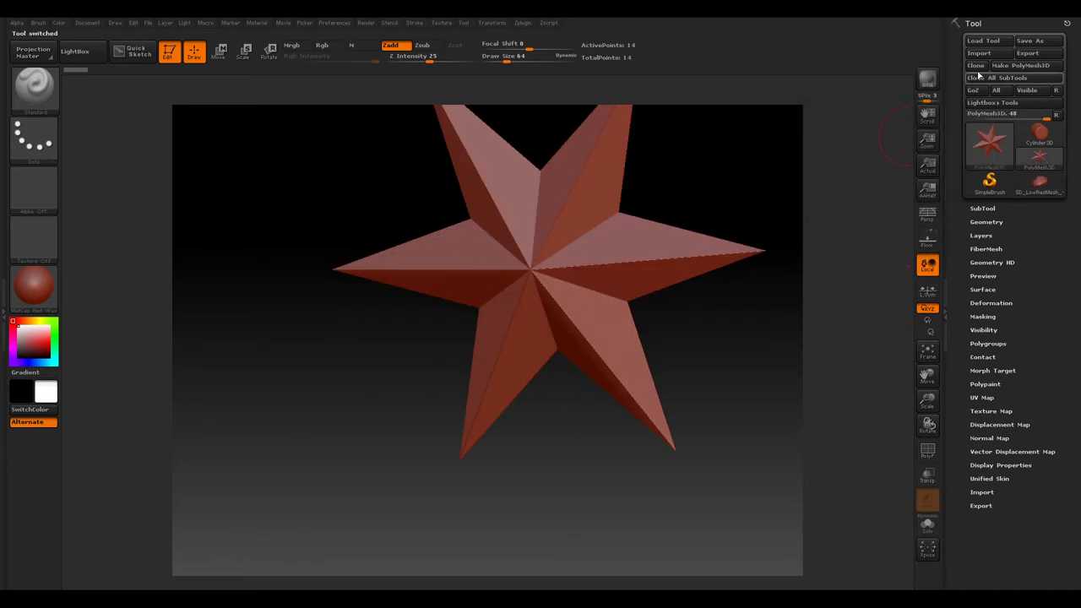
pyautogui.click(979, 54)
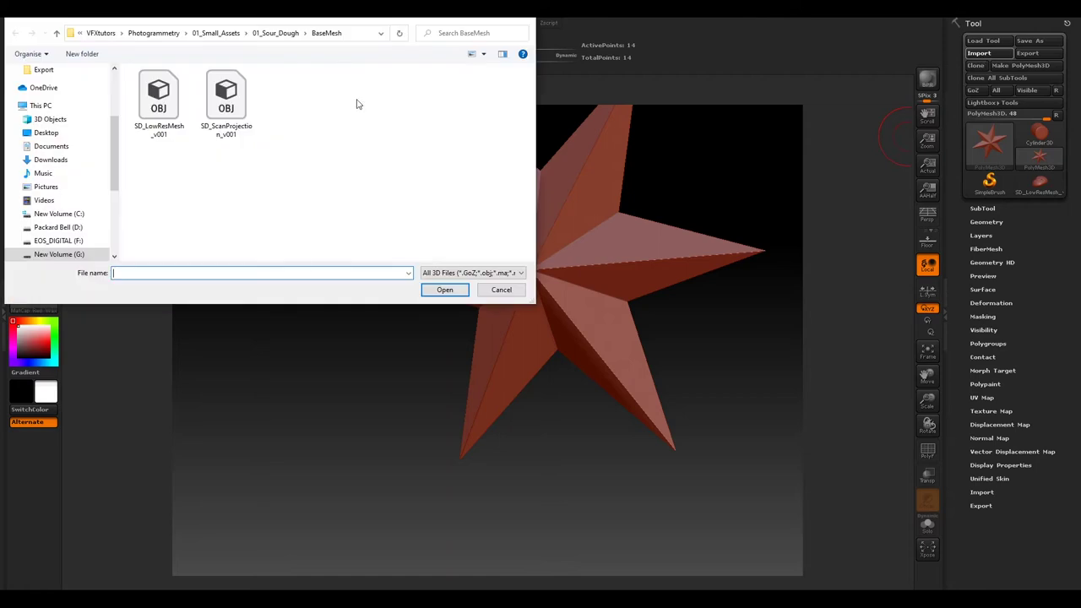
pyautogui.click(228, 118)
pyautogui.click(445, 290)
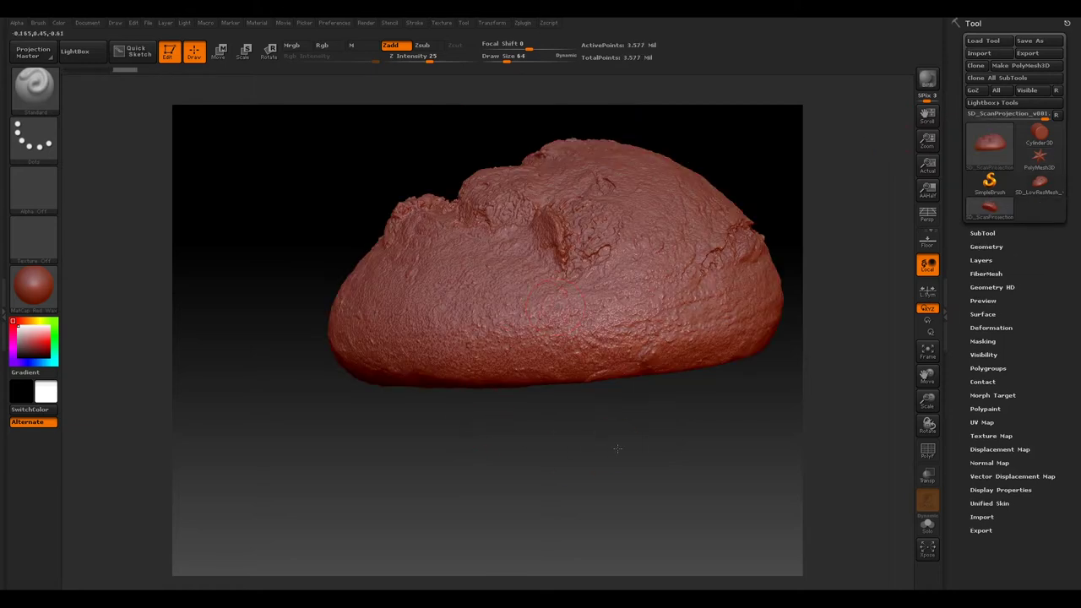
pyautogui.moveTo(617, 449); pyautogui.dragTo(657, 427)
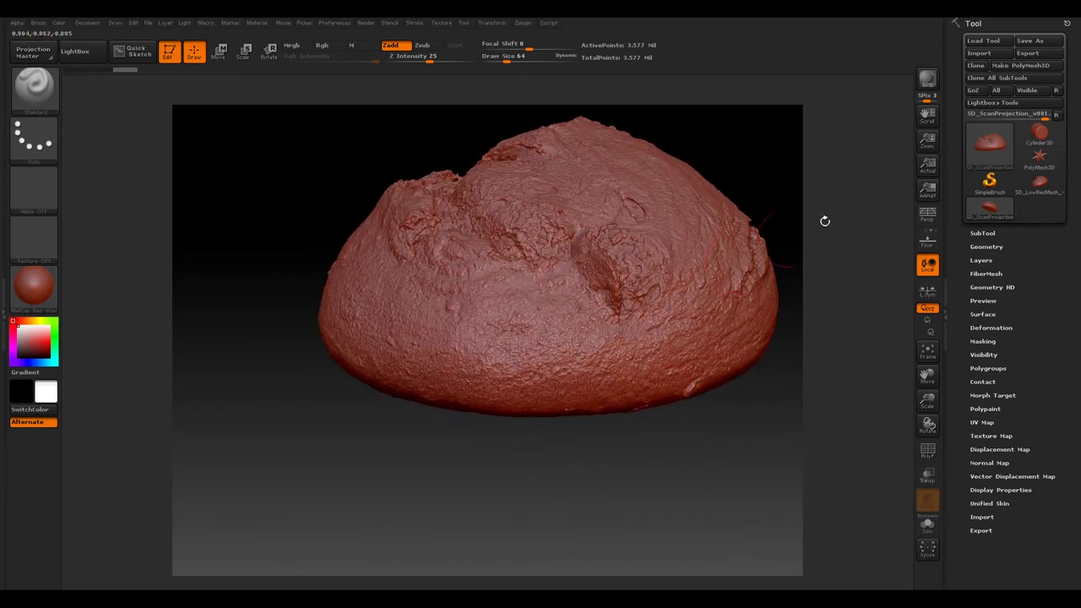
# Make the SD_LowResMesh_v001 mesh the active tool again.
pyautogui.click(992, 217)
pyautogui.click(1033, 188)
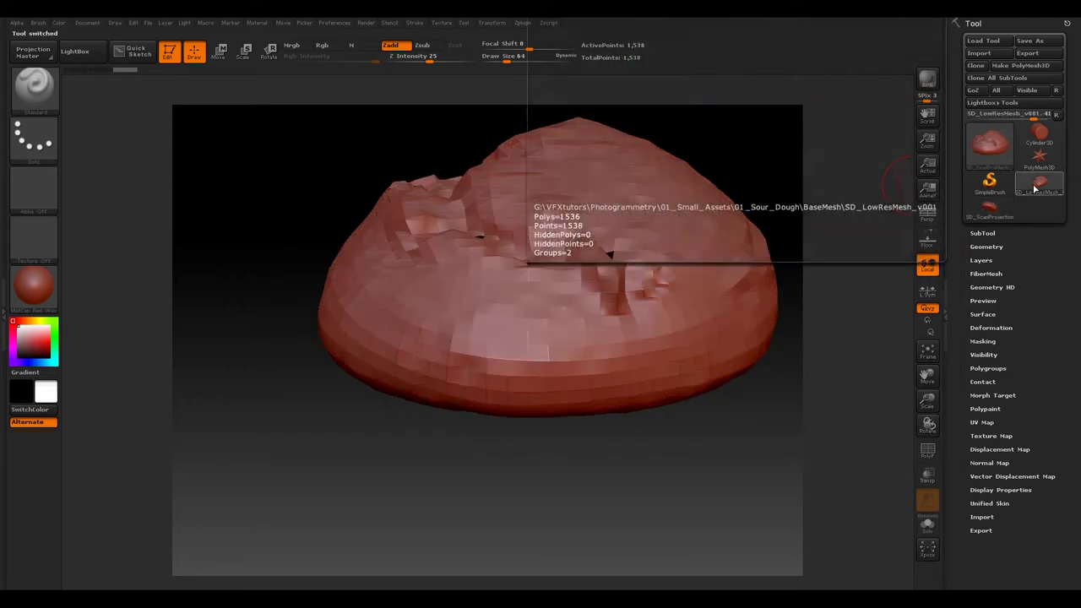
pyautogui.moveTo(699, 443); pyautogui.dragTo(702, 414)
pyautogui.moveTo(394, 434); pyautogui.dragTo(390, 471)
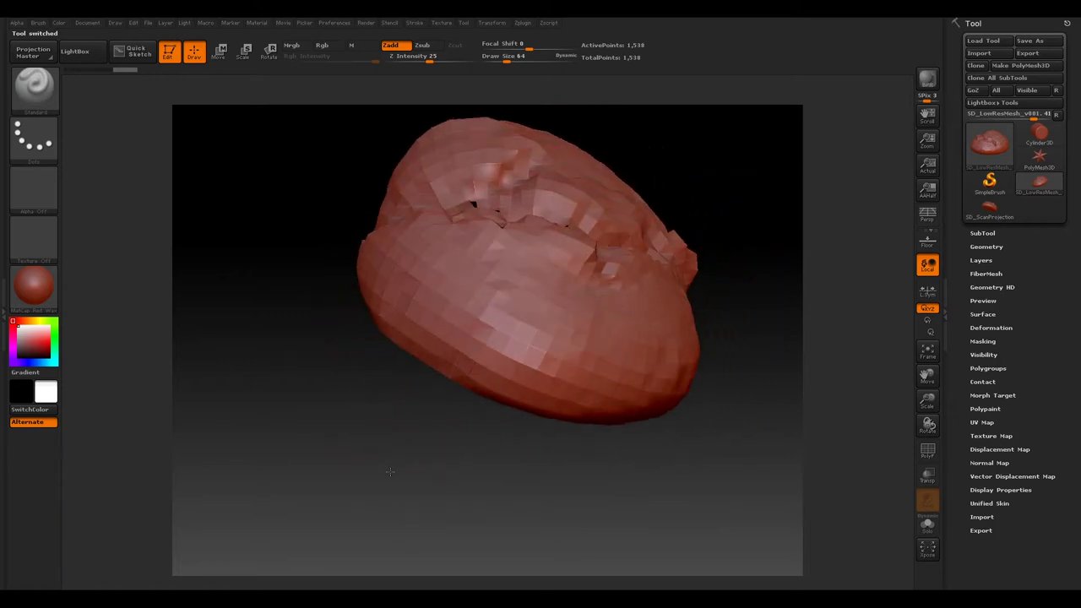
# Append the SD_ScanProjection_v001 mesh as a subtool of the low-res mesh.
pyautogui.click(981, 235)
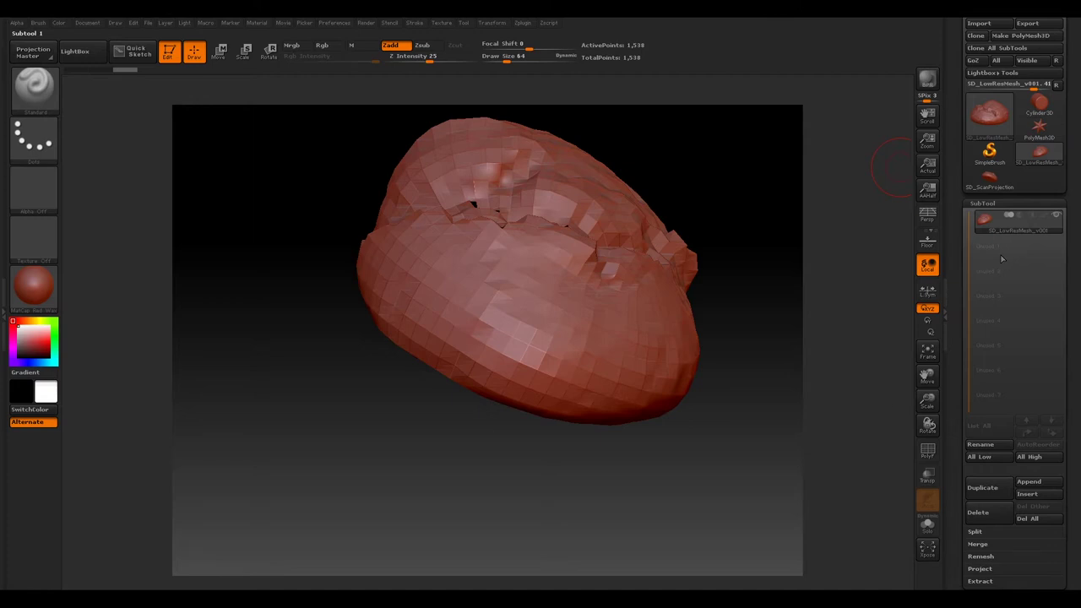
pyautogui.click(1044, 483)
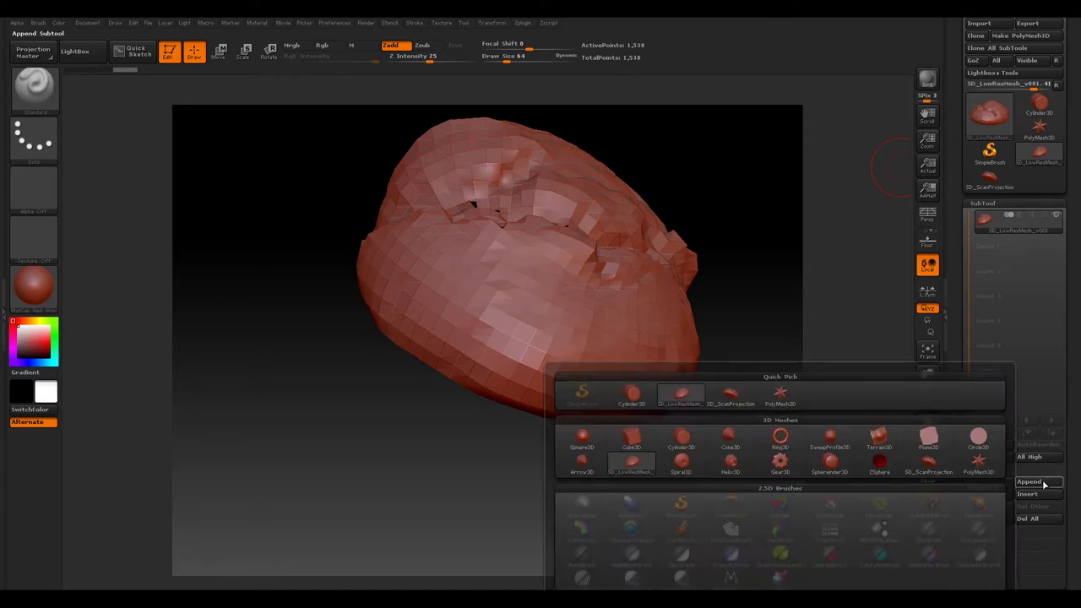
pyautogui.moveTo(732, 404)
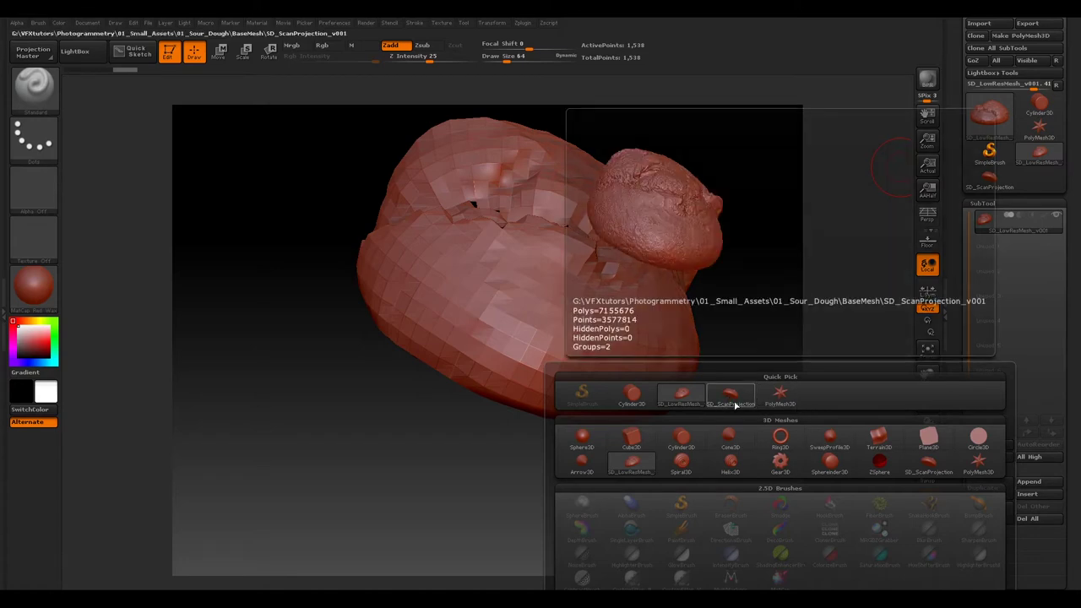
pyautogui.click(731, 404)
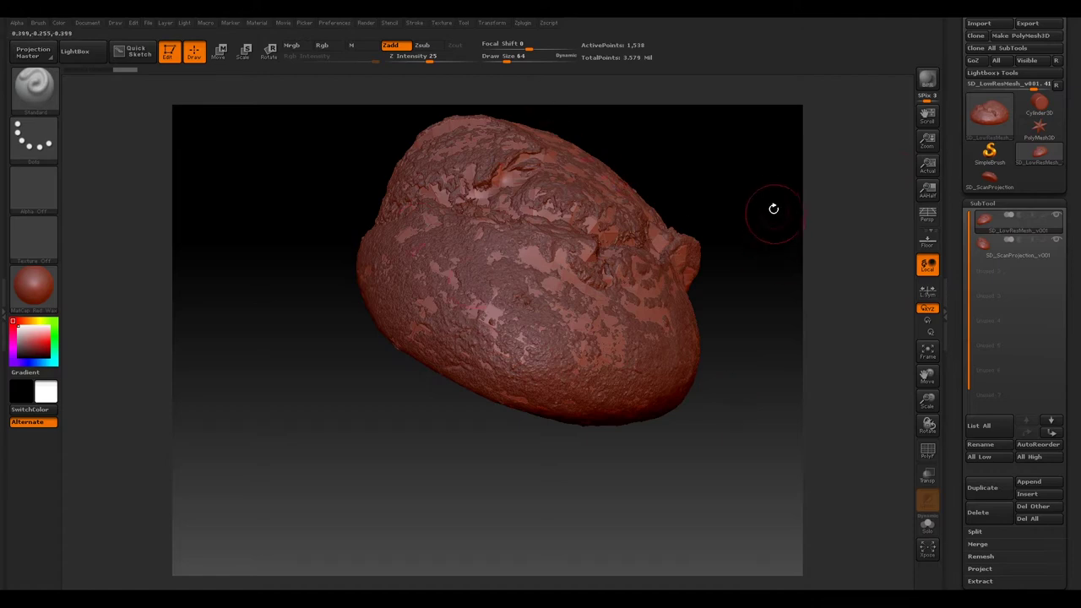
# Isolate the low-res subtool with Solo mode, inspect its surface and collapse the subtool settings.
pyautogui.moveTo(748, 179); pyautogui.dragTo(886, 481)
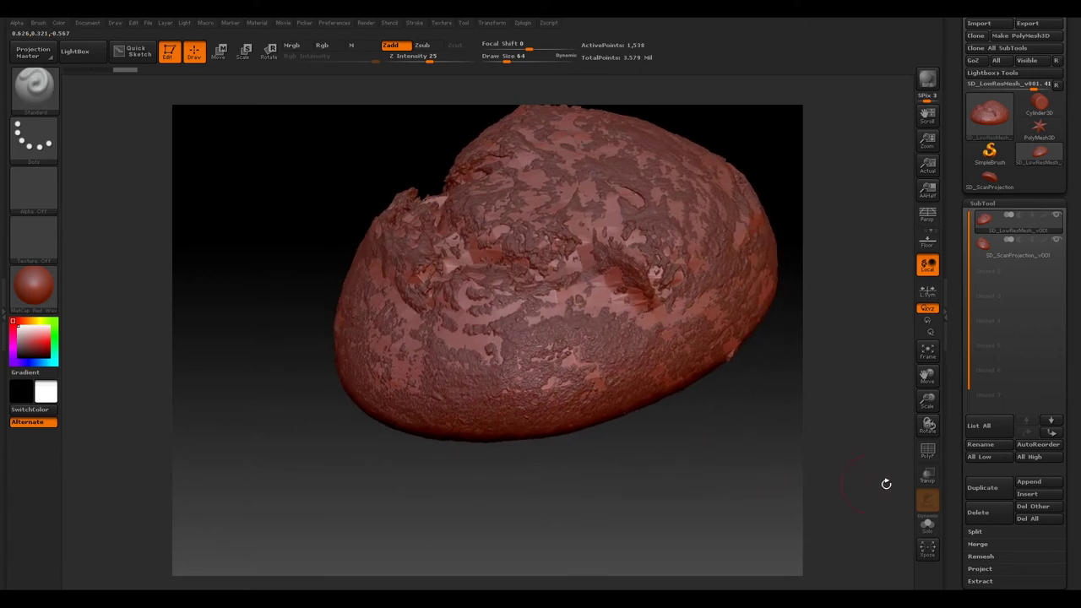
pyautogui.click(929, 526)
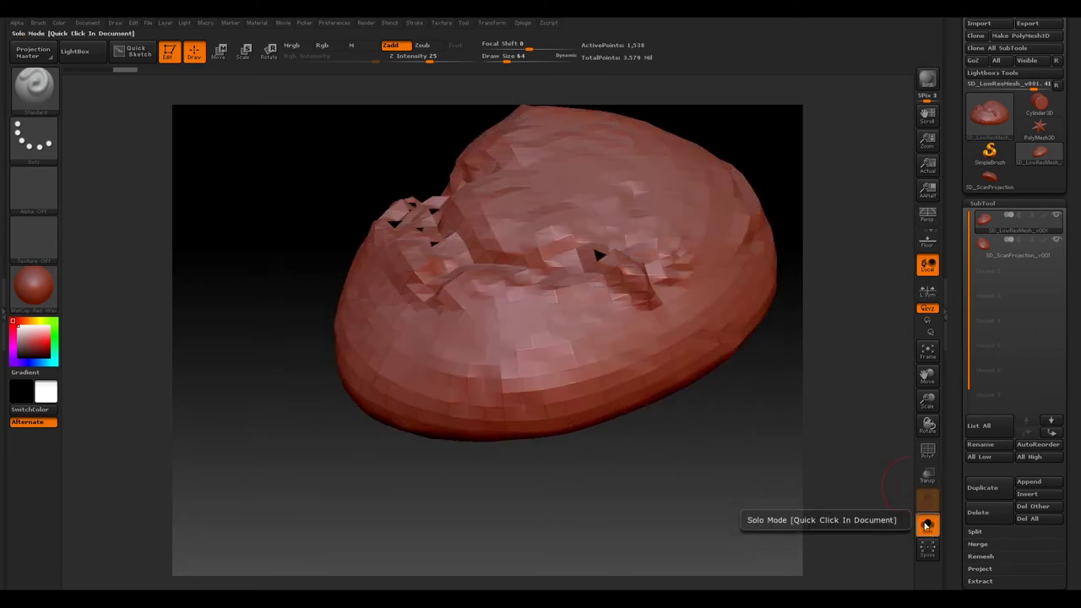
pyautogui.click(927, 526)
pyautogui.click(927, 525)
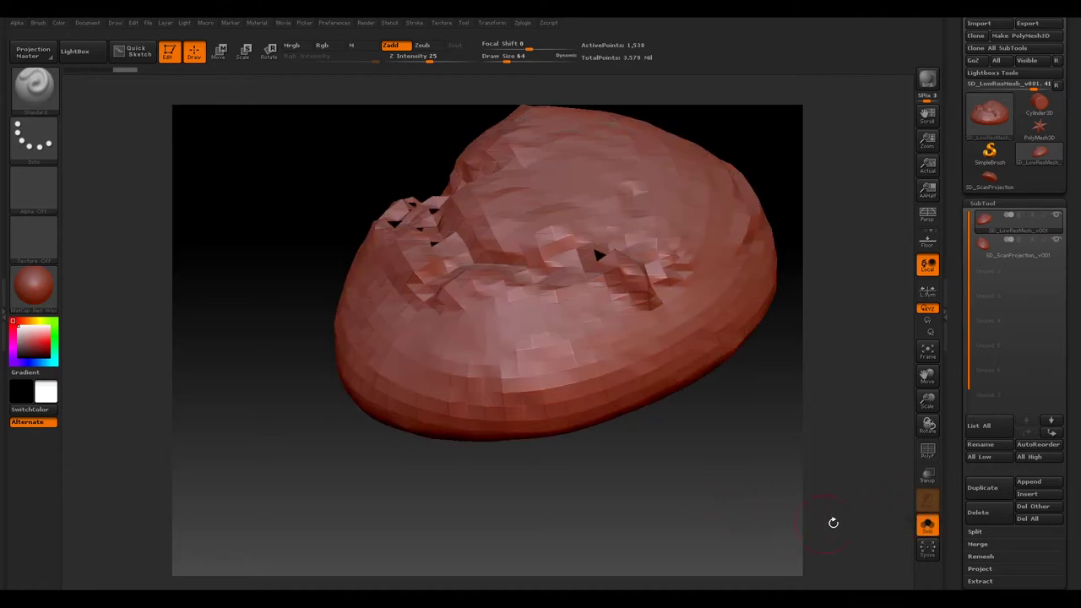
pyautogui.click(622, 433)
pyautogui.moveTo(647, 466); pyautogui.dragTo(711, 522)
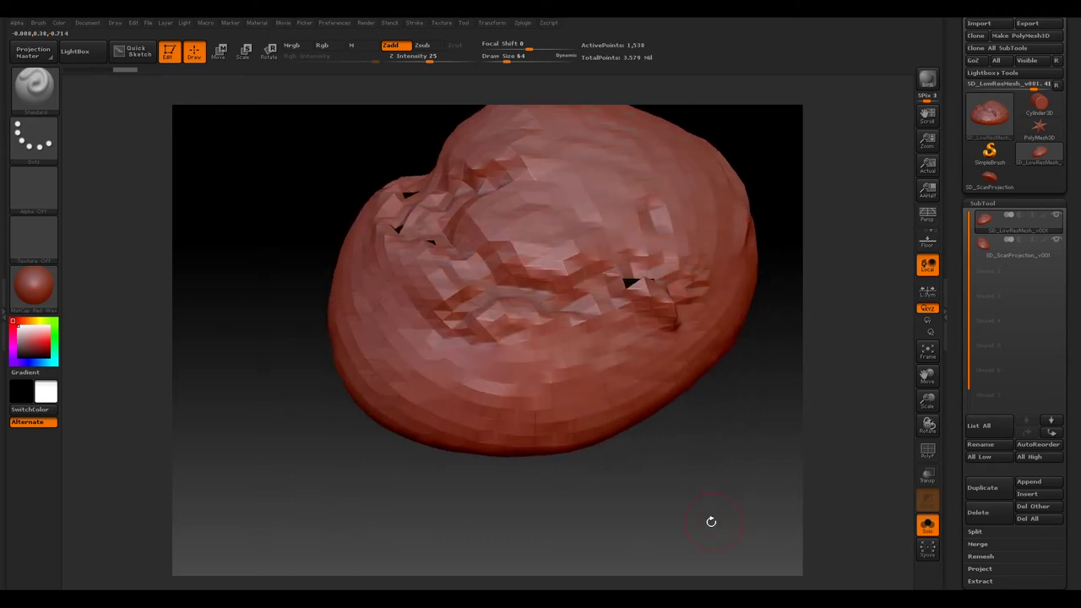
pyautogui.moveTo(725, 385)
pyautogui.mouseDown()
pyautogui.moveTo(722, 422)
pyautogui.moveTo(733, 371)
pyautogui.mouseUp()
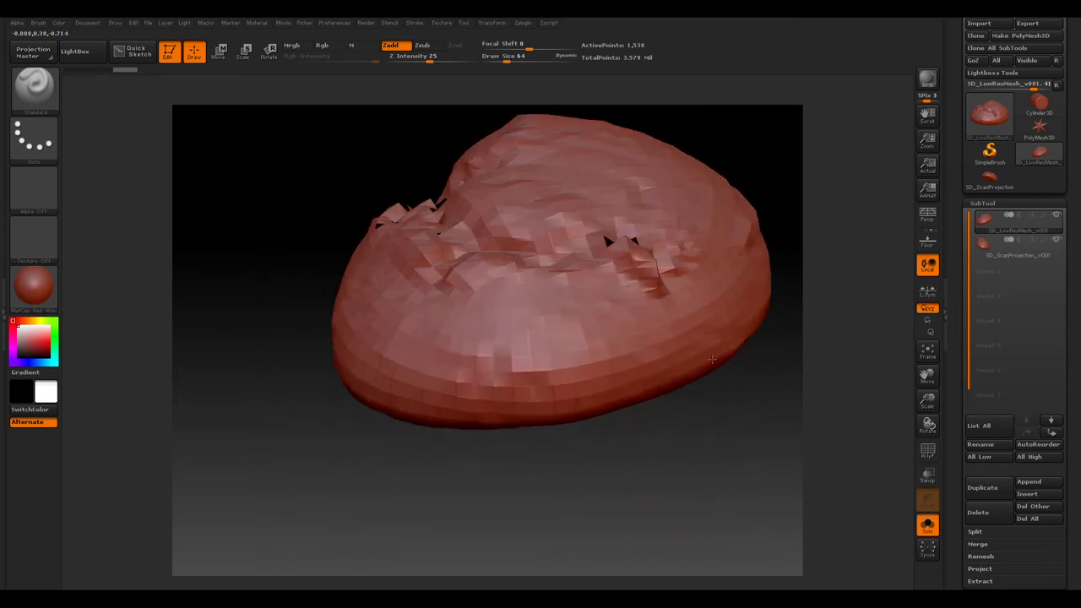
pyautogui.click(983, 203)
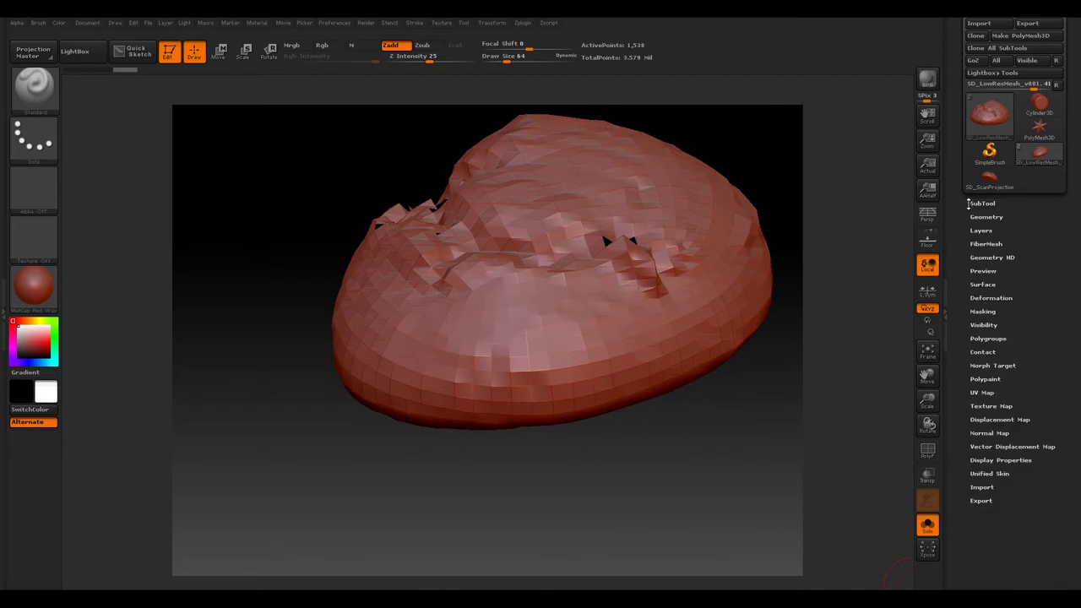
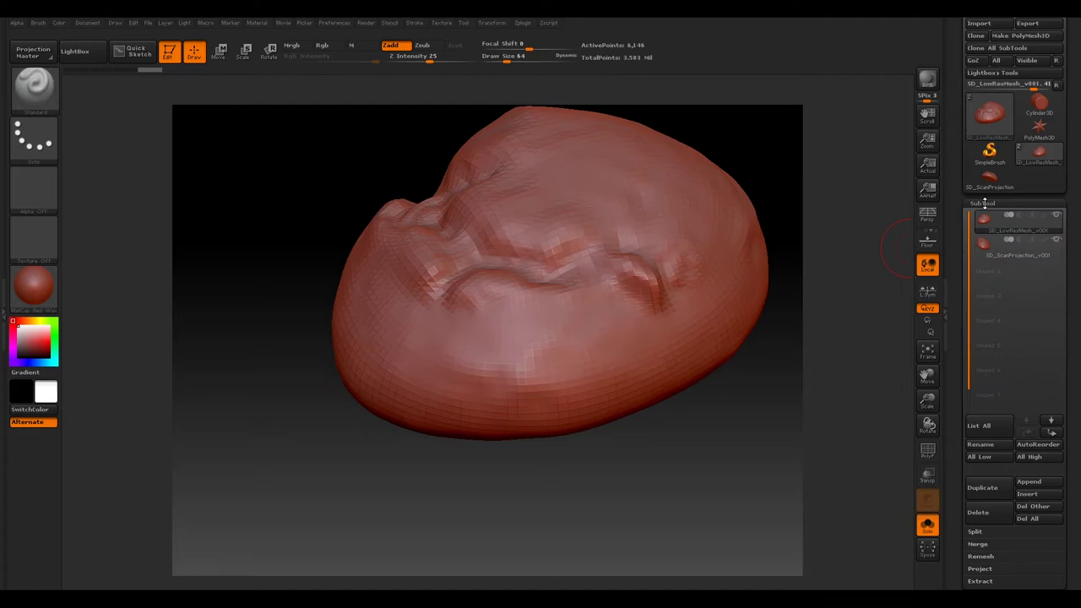
# Project the scan's detail onto the subdivided low-res subtool with ProjectAll, using a projection distance of 0.078.
pyautogui.click(981, 573)
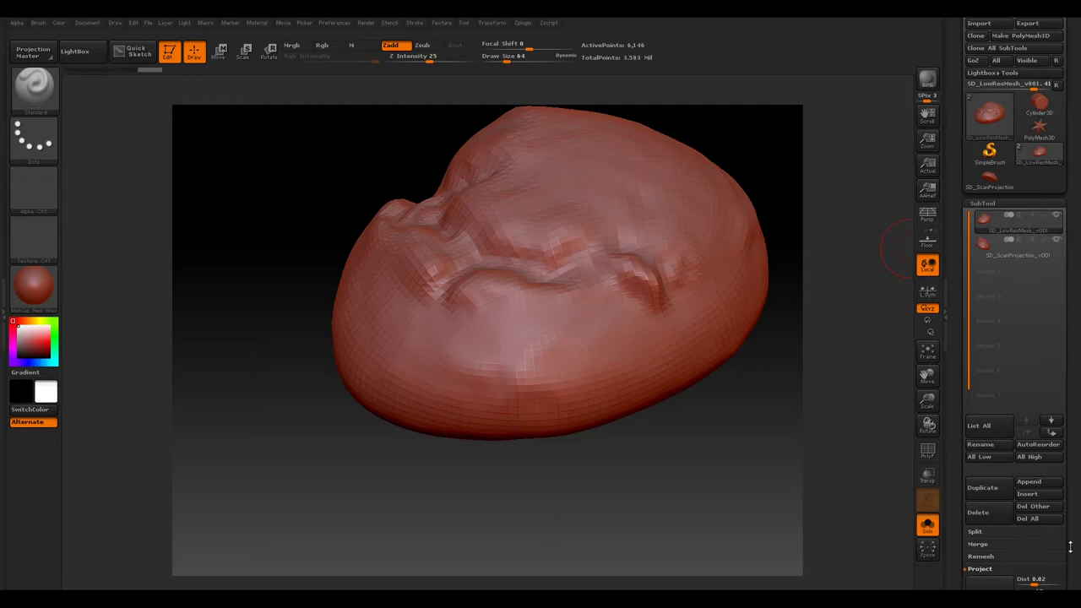
pyautogui.scroll(-5, 1070, 547)
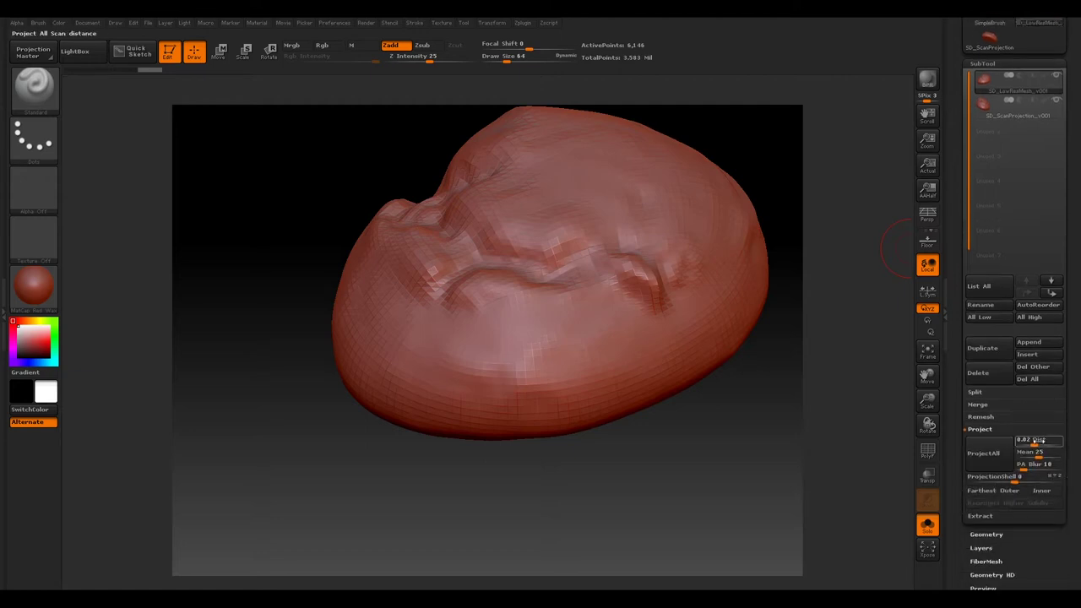
pyautogui.click(1035, 443)
pyautogui.moveTo(1039, 445); pyautogui.dragTo(1040, 446)
pyautogui.click(1041, 446)
pyautogui.moveTo(1040, 445); pyautogui.dragTo(1042, 450)
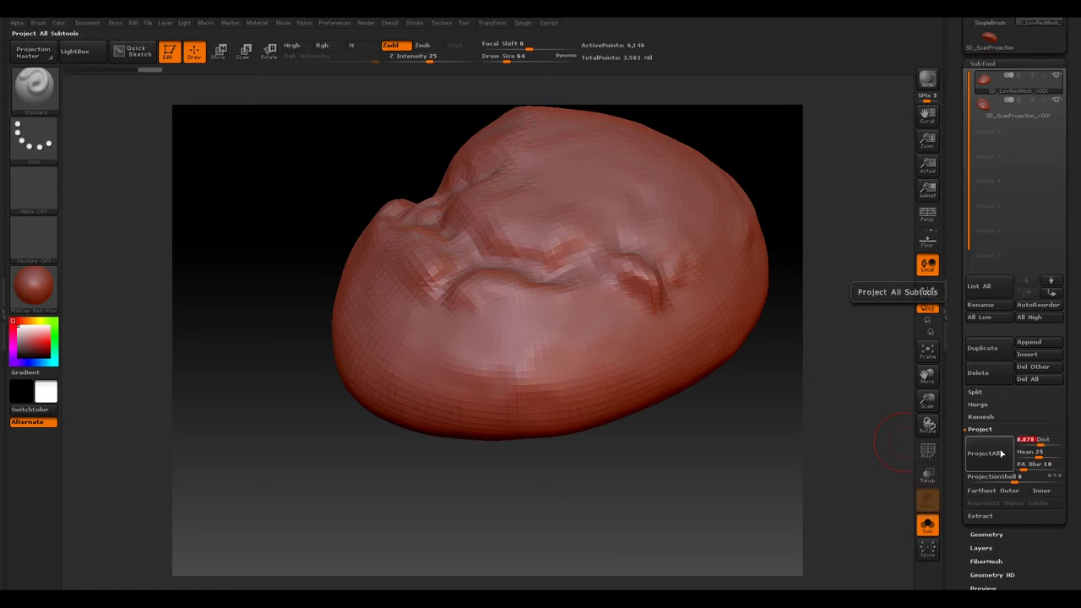
pyautogui.click(1003, 454)
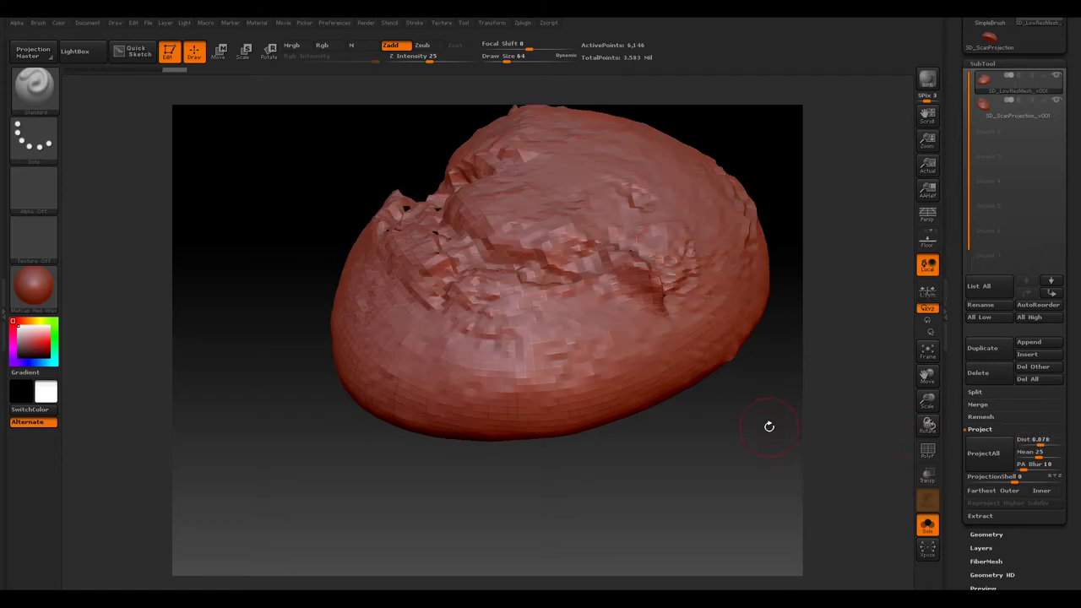
pyautogui.moveTo(667, 460)
pyautogui.mouseDown()
pyautogui.moveTo(686, 514)
pyautogui.moveTo(797, 490)
pyautogui.moveTo(540, 266)
pyautogui.mouseUp()
pyautogui.moveTo(760, 152); pyautogui.dragTo(780, 222)
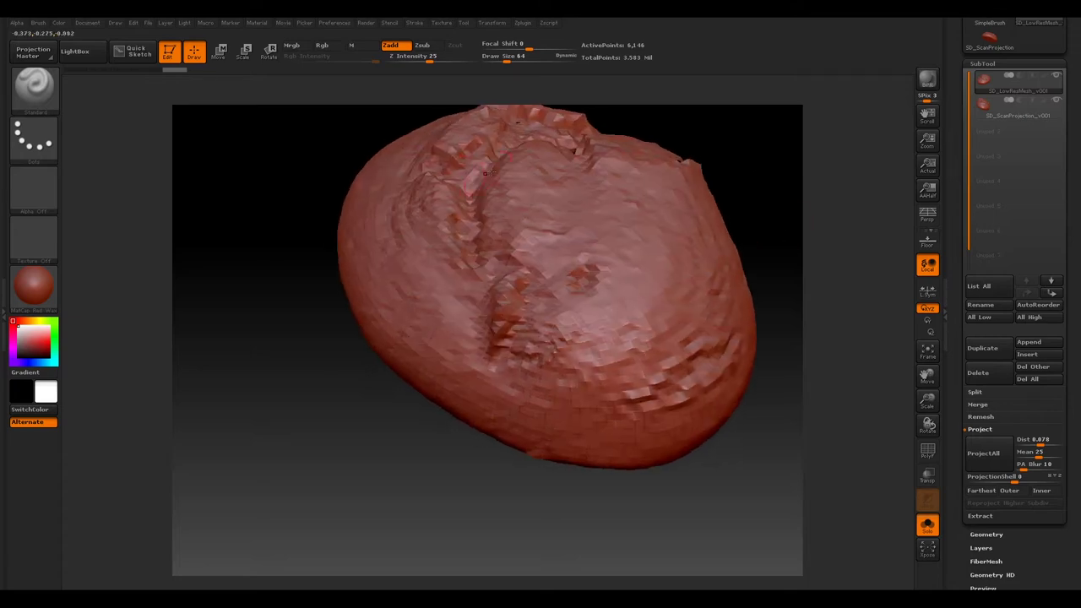
# Examine the projected surface of the low-res subtool at subdivision level 2 from several angles.
pyautogui.click(983, 64)
pyautogui.click(987, 77)
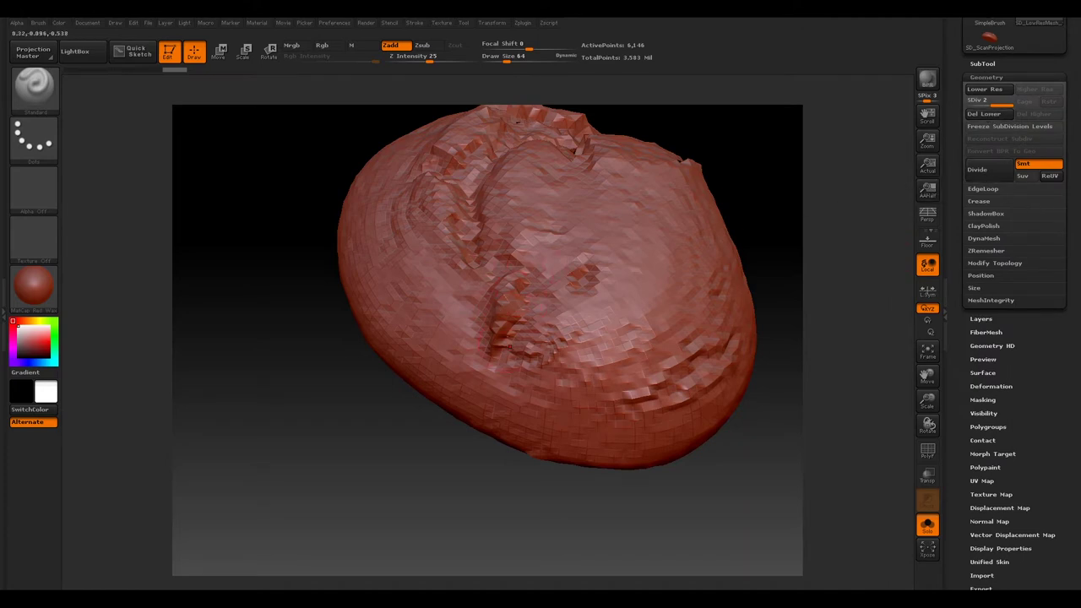
pyautogui.moveTo(755, 139); pyautogui.dragTo(748, 163)
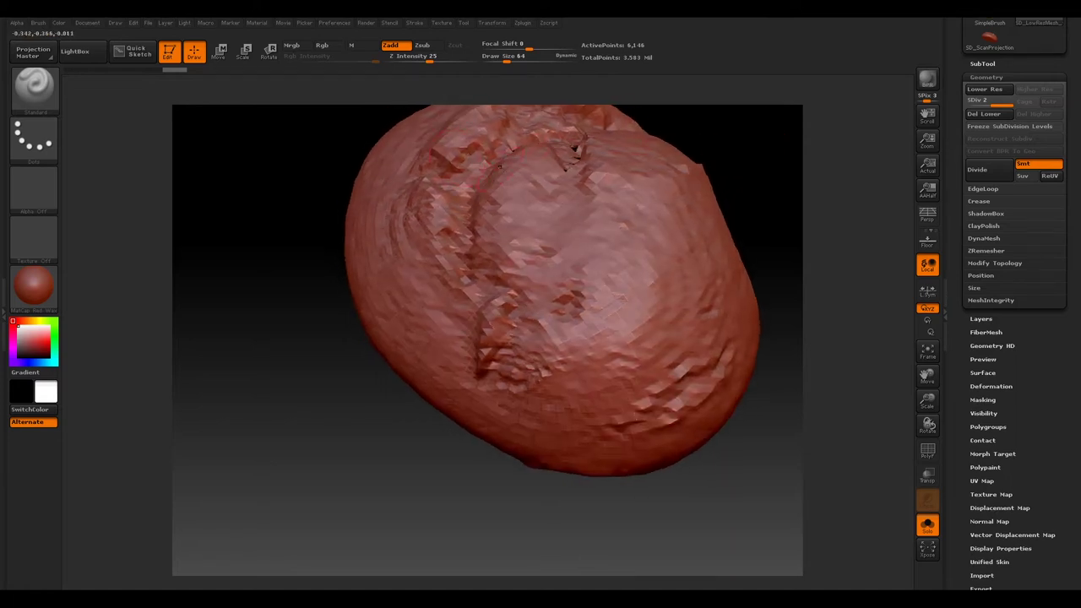
pyautogui.moveTo(741, 184); pyautogui.dragTo(578, 187)
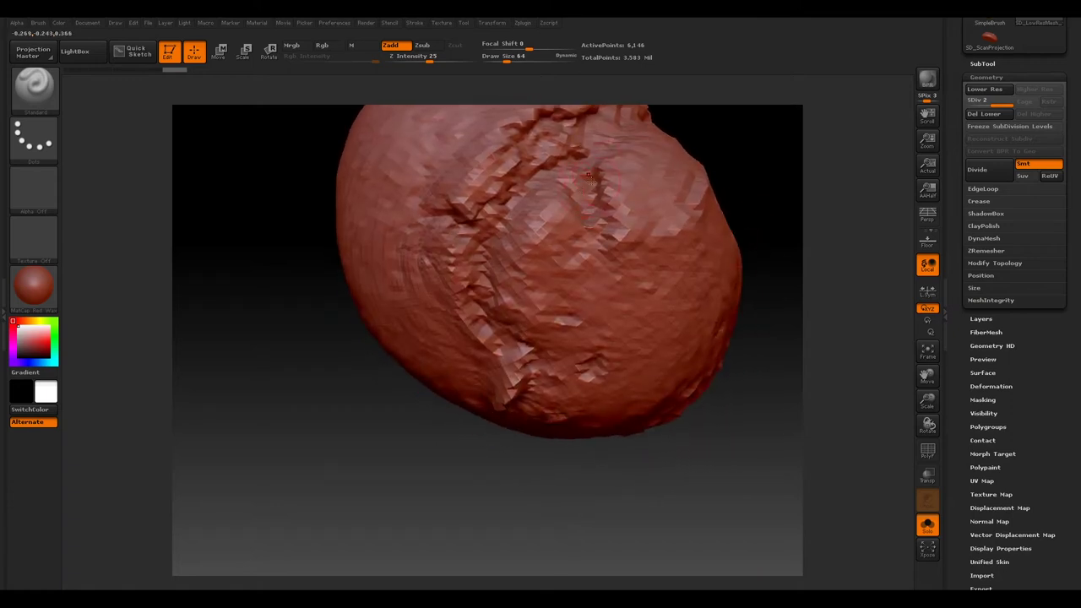
pyautogui.moveTo(431, 471); pyautogui.dragTo(468, 408)
pyautogui.moveTo(401, 424); pyautogui.dragTo(388, 479)
pyautogui.moveTo(755, 178); pyautogui.dragTo(746, 129)
pyautogui.moveTo(675, 476)
pyautogui.mouseDown()
pyautogui.moveTo(698, 479)
pyautogui.moveTo(691, 486)
pyautogui.mouseUp()
pyautogui.moveTo(275, 420); pyautogui.dragTo(324, 442)
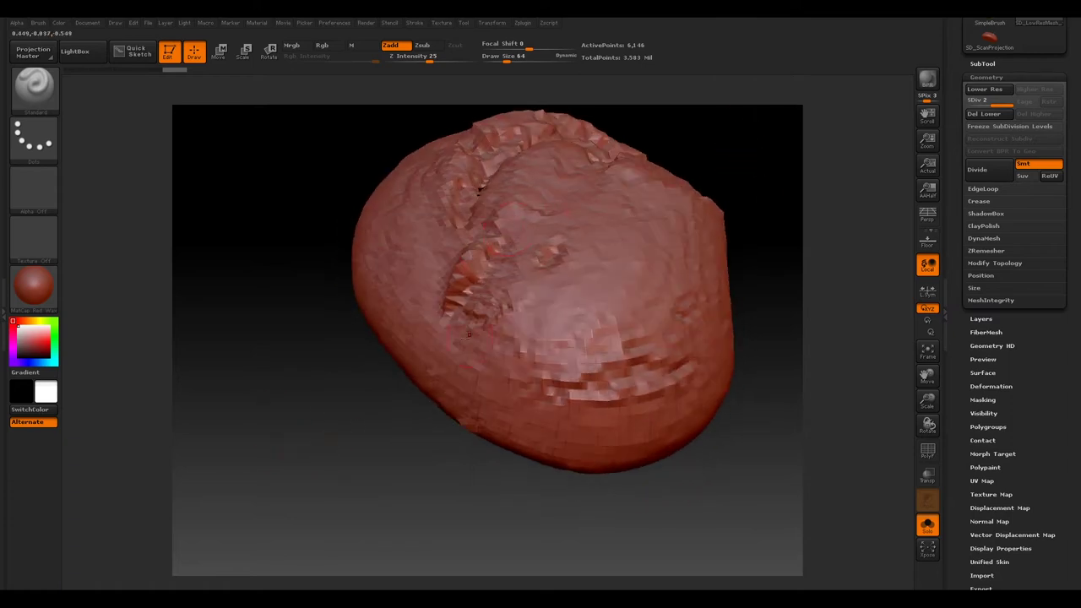
# Subdivide the low-res subtool to level 3 and reproject the scan's detail onto it with ProjectAll at distance 0.078.
pyautogui.hotkey('ctrl', 'd')
pyautogui.click(987, 77)
pyautogui.click(983, 64)
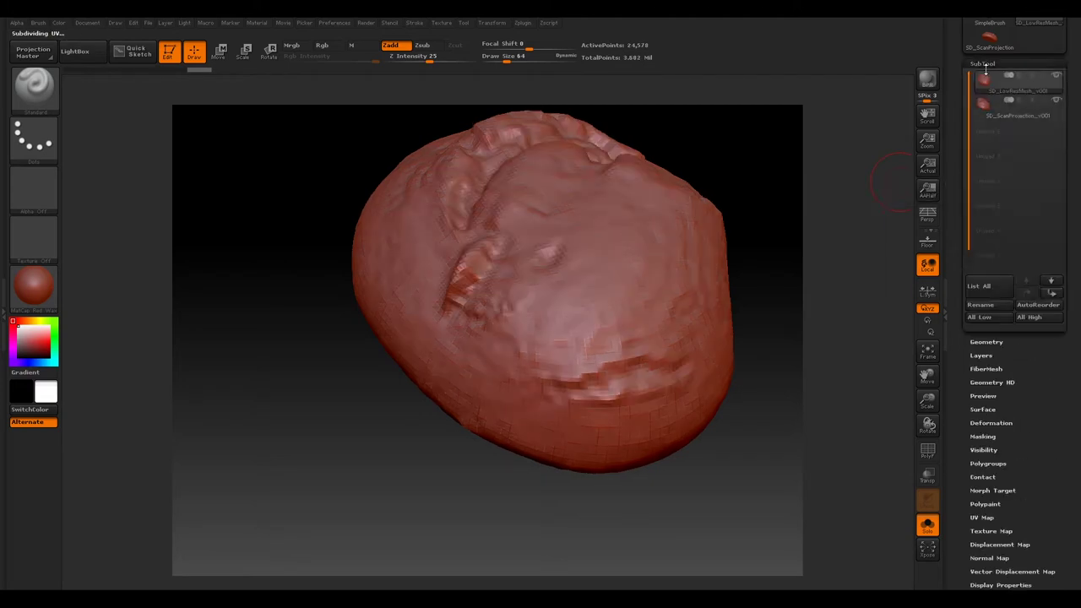
pyautogui.click(995, 455)
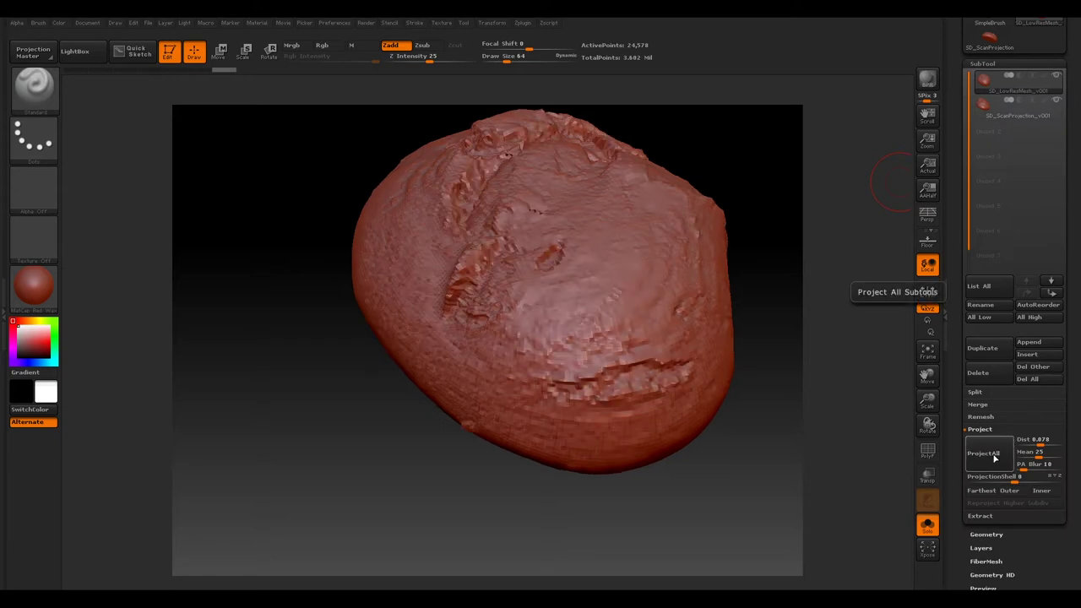
# Divide the low-res subtool to subdivision level 4 and project the scan's detail onto it again with ProjectAll.
pyautogui.moveTo(743, 471)
pyautogui.mouseDown()
pyautogui.moveTo(733, 439)
pyautogui.moveTo(759, 347)
pyautogui.moveTo(762, 392)
pyautogui.moveTo(804, 402)
pyautogui.moveTo(706, 395)
pyautogui.moveTo(728, 468)
pyautogui.mouseUp()
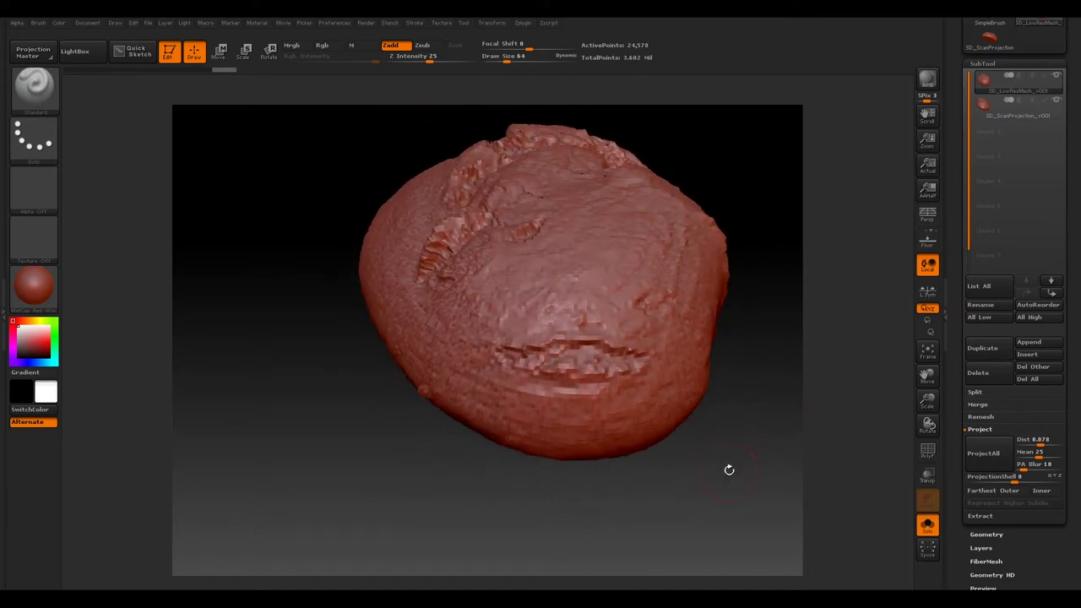
pyautogui.click(982, 63)
pyautogui.click(986, 77)
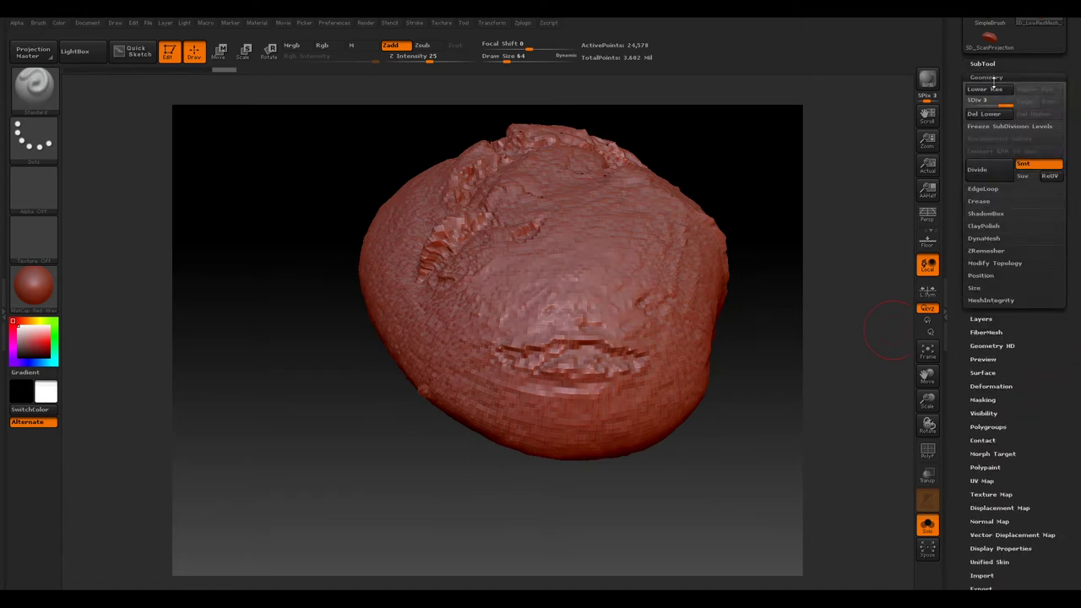
pyautogui.click(986, 171)
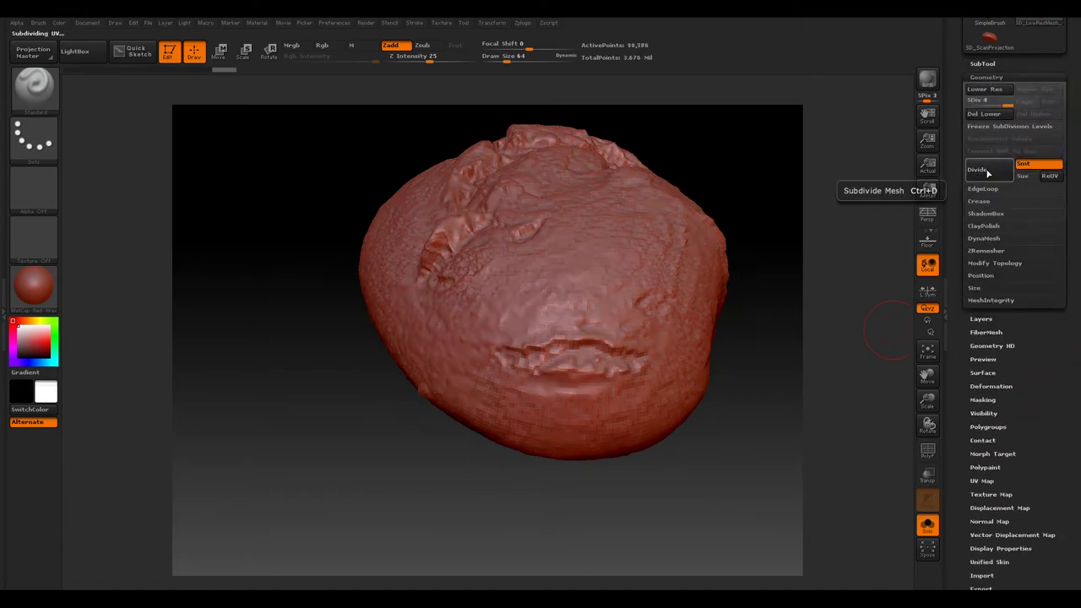
pyautogui.click(982, 64)
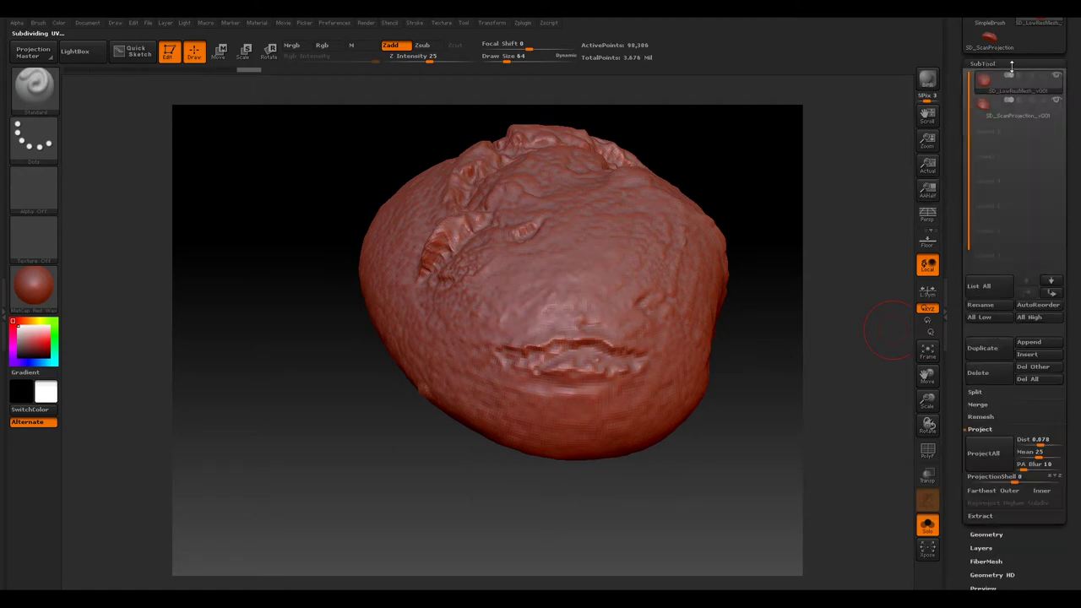
pyautogui.click(996, 456)
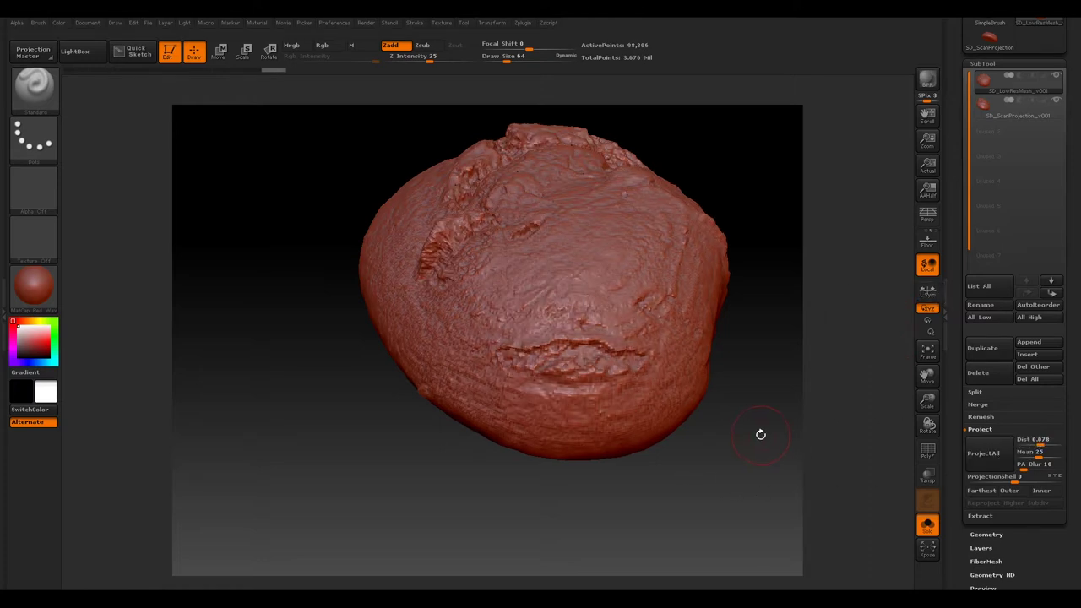
# Inspect the level 4 projection around the loaf, with the polyframe switched on and off again.
pyautogui.moveTo(731, 456)
pyautogui.mouseDown()
pyautogui.moveTo(710, 414)
pyautogui.moveTo(701, 418)
pyautogui.moveTo(689, 439)
pyautogui.moveTo(715, 419)
pyautogui.moveTo(725, 515)
pyautogui.moveTo(676, 523)
pyautogui.moveTo(617, 501)
pyautogui.moveTo(702, 485)
pyautogui.moveTo(699, 468)
pyautogui.moveTo(625, 489)
pyautogui.mouseUp()
pyautogui.moveTo(565, 471); pyautogui.dragTo(616, 532)
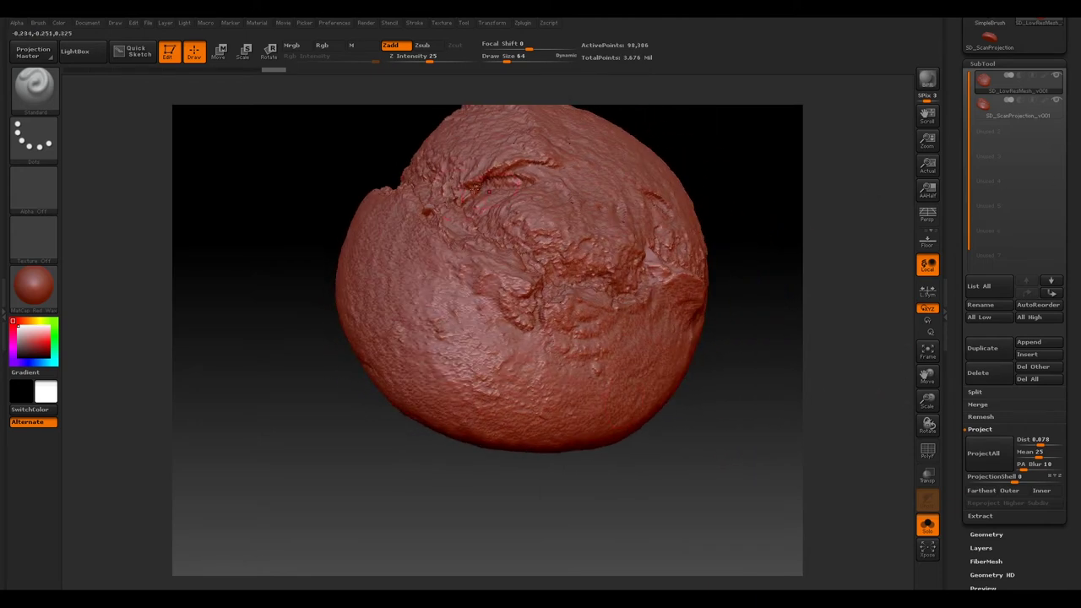
pyautogui.click(927, 449)
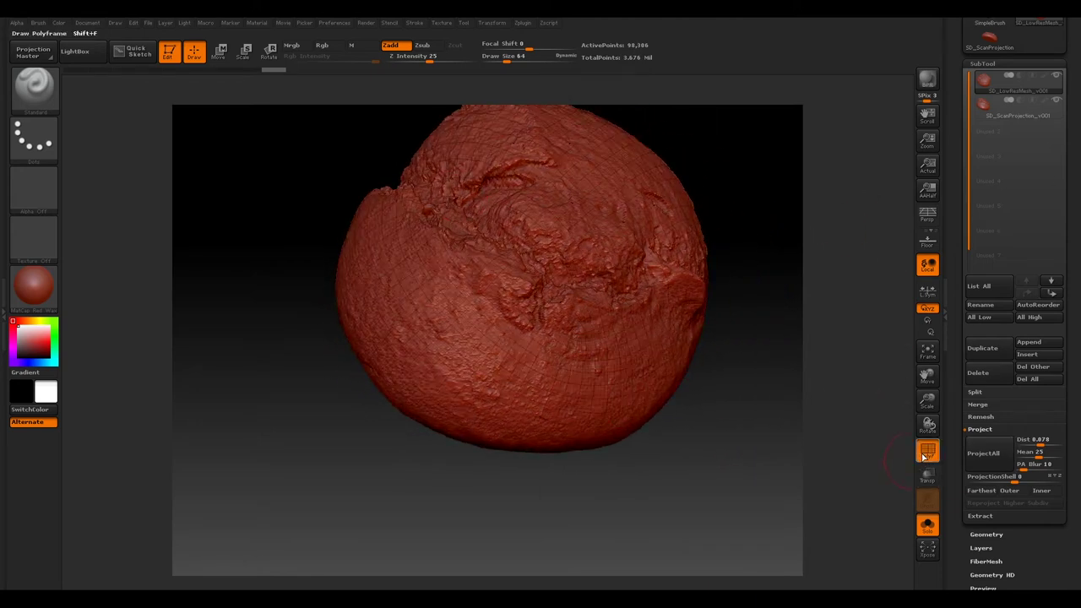
pyautogui.moveTo(780, 437)
pyautogui.mouseDown()
pyautogui.moveTo(757, 456)
pyautogui.moveTo(779, 457)
pyautogui.mouseUp()
pyautogui.moveTo(849, 437)
pyautogui.mouseDown()
pyautogui.moveTo(743, 461)
pyautogui.moveTo(763, 442)
pyautogui.mouseUp()
pyautogui.moveTo(676, 500); pyautogui.dragTo(728, 528)
pyautogui.moveTo(752, 248)
pyautogui.mouseDown()
pyautogui.moveTo(738, 176)
pyautogui.moveTo(753, 190)
pyautogui.mouseUp()
pyautogui.click(928, 452)
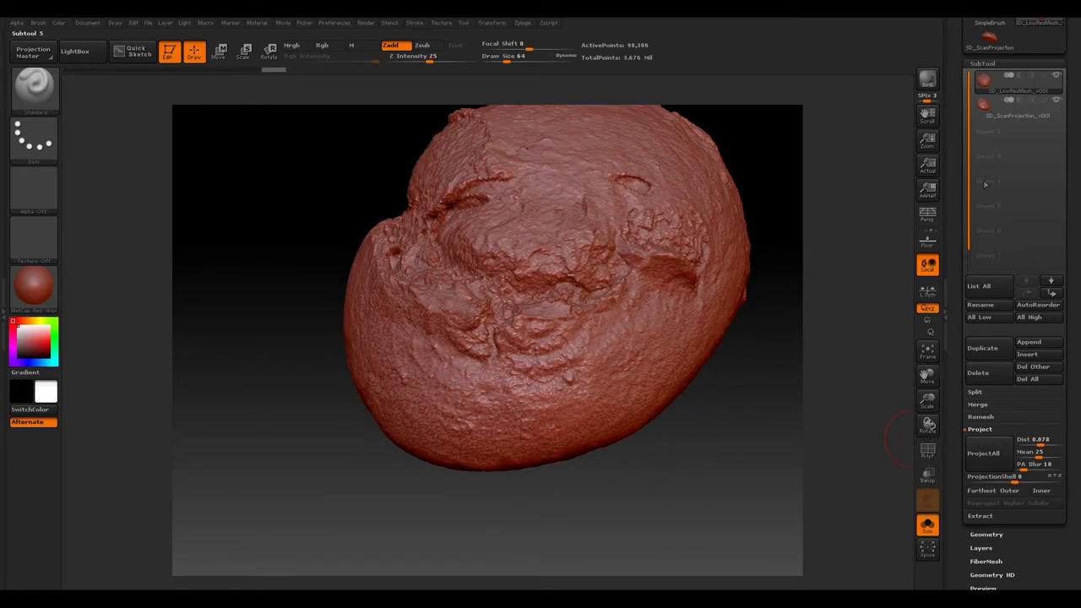
# Compare the loaf's surface detail at subdivision levels 3 and 4, returning to level 4.
pyautogui.click(990, 63)
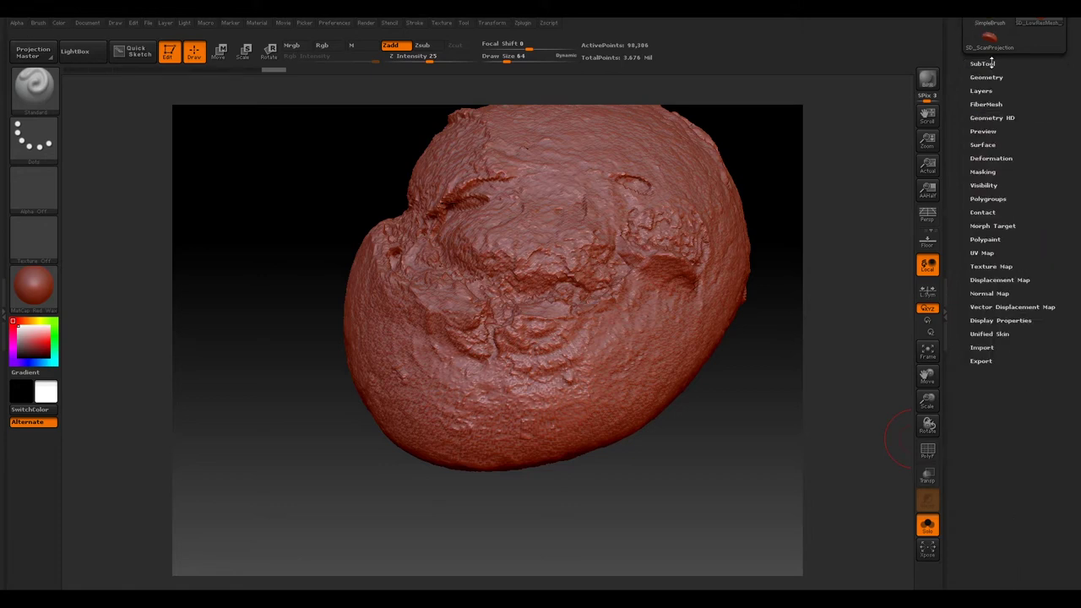
pyautogui.click(986, 77)
pyautogui.moveTo(707, 464); pyautogui.dragTo(757, 399)
pyautogui.moveTo(564, 488)
pyautogui.mouseDown()
pyautogui.moveTo(619, 525)
pyautogui.moveTo(590, 511)
pyautogui.moveTo(808, 310)
pyautogui.mouseUp()
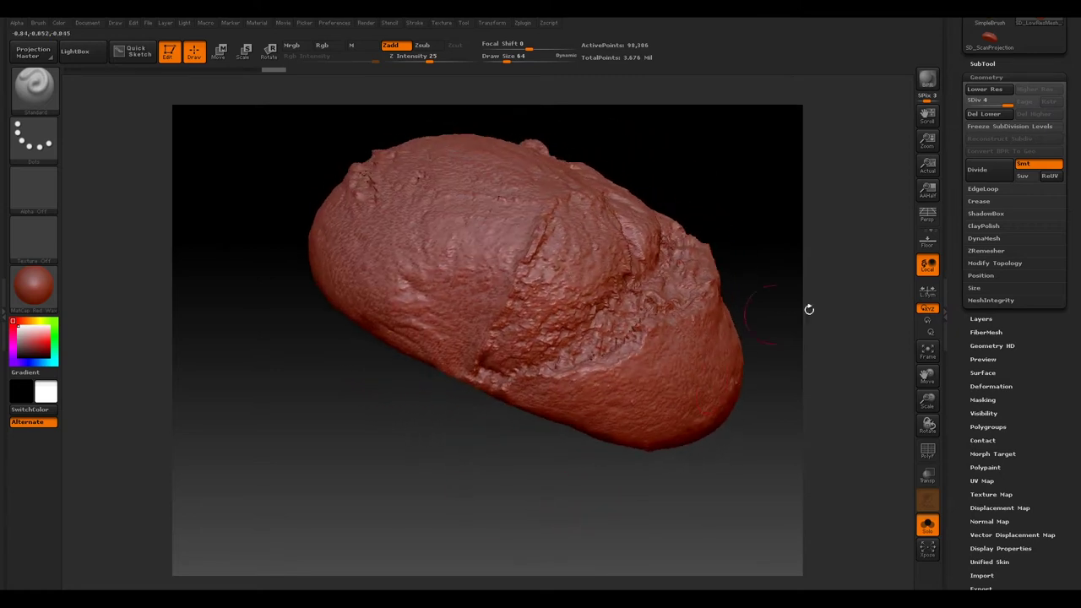
pyautogui.click(994, 103)
pyautogui.moveTo(507, 451)
pyautogui.mouseDown()
pyautogui.moveTo(477, 510)
pyautogui.moveTo(505, 494)
pyautogui.mouseUp()
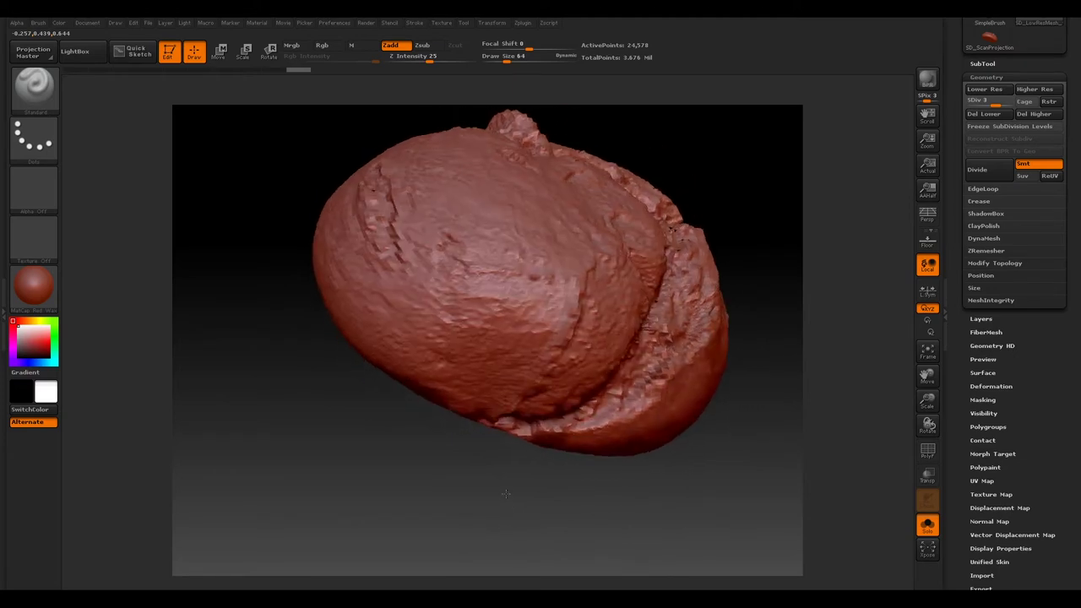
pyautogui.click(1008, 102)
pyautogui.moveTo(767, 405); pyautogui.dragTo(746, 353)
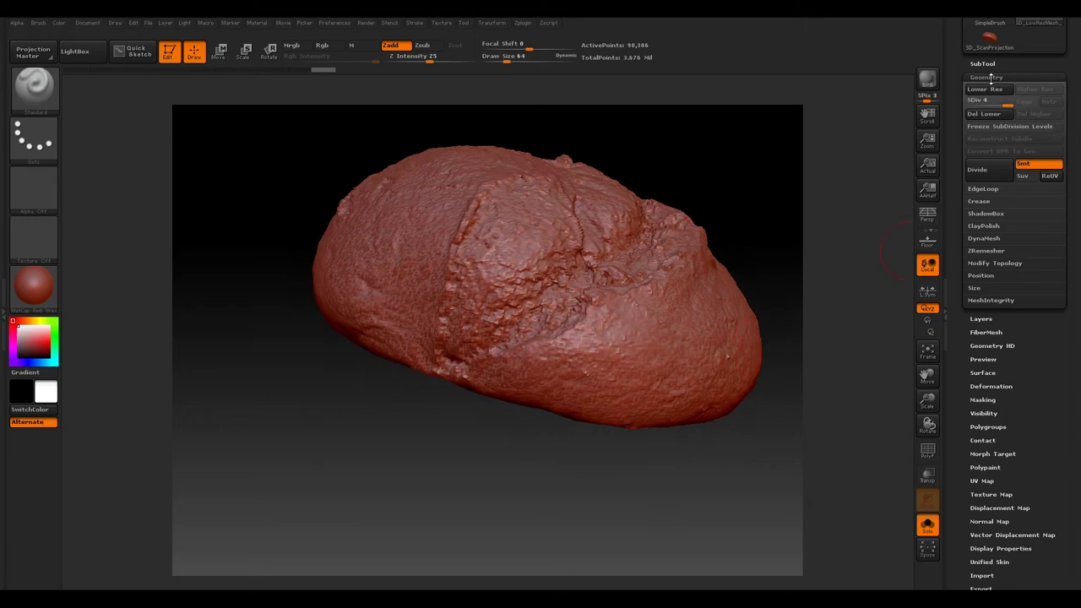
# Remesh the low-res subtool with ZRemesher using the Half polygon target.
pyautogui.click(987, 251)
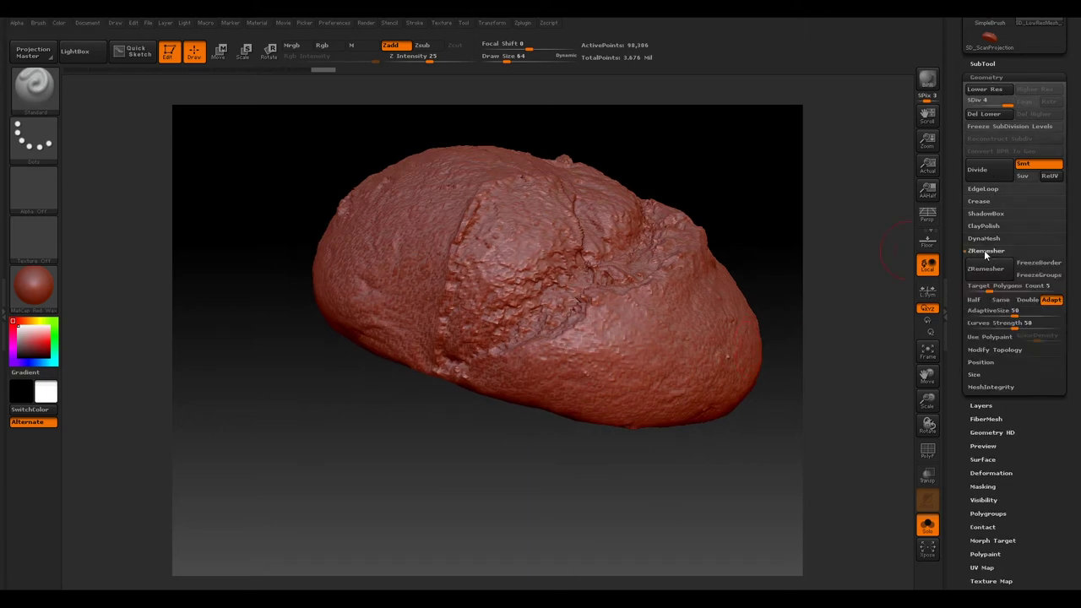
pyautogui.click(974, 299)
pyautogui.click(986, 270)
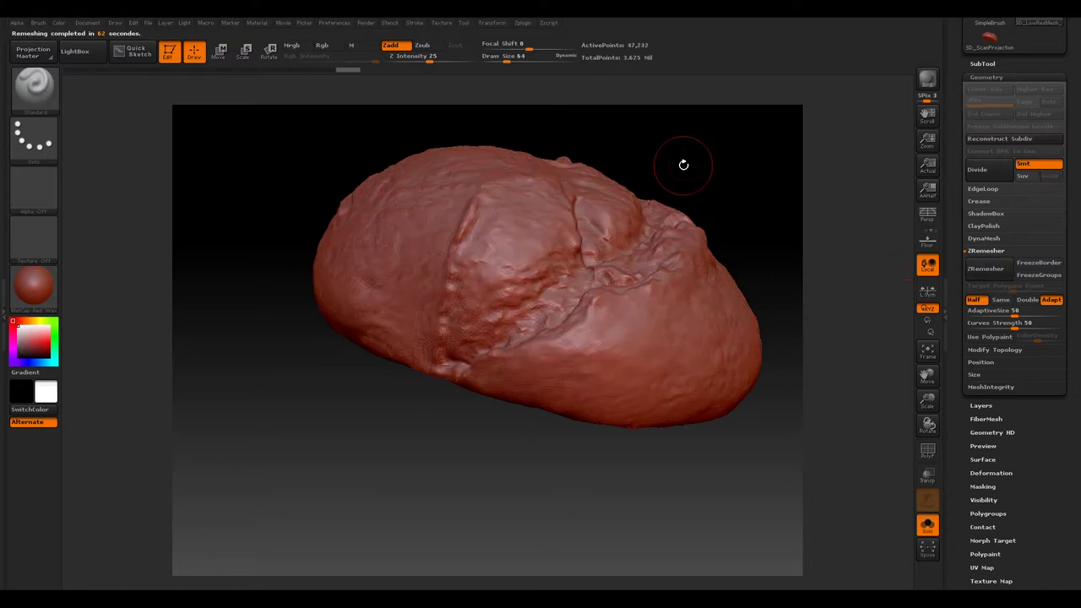
# Show the polyframe on the remeshed loaf and run ZRemesher two more times with the Half target.
pyautogui.moveTo(686, 164)
pyautogui.mouseDown()
pyautogui.moveTo(701, 254)
pyautogui.moveTo(663, 177)
pyautogui.mouseUp()
pyautogui.moveTo(666, 513)
pyautogui.mouseDown()
pyautogui.moveTo(637, 524)
pyautogui.moveTo(639, 482)
pyautogui.moveTo(684, 447)
pyautogui.moveTo(679, 475)
pyautogui.mouseUp()
pyautogui.moveTo(747, 163)
pyautogui.mouseDown()
pyautogui.moveTo(765, 147)
pyautogui.moveTo(788, 193)
pyautogui.moveTo(788, 122)
pyautogui.mouseUp()
pyautogui.moveTo(586, 492); pyautogui.dragTo(604, 445)
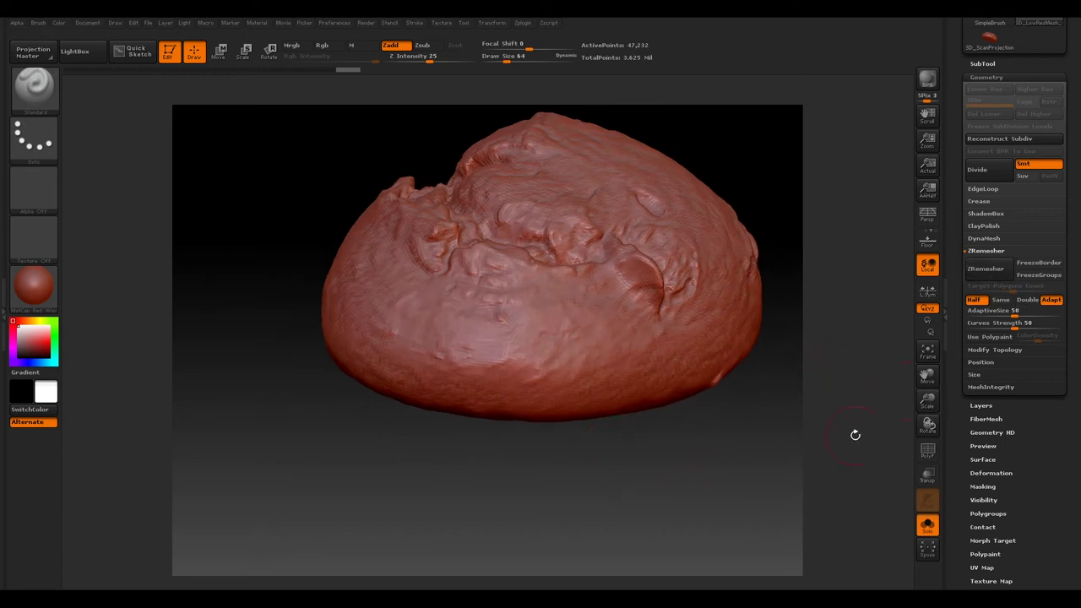
pyautogui.click(928, 452)
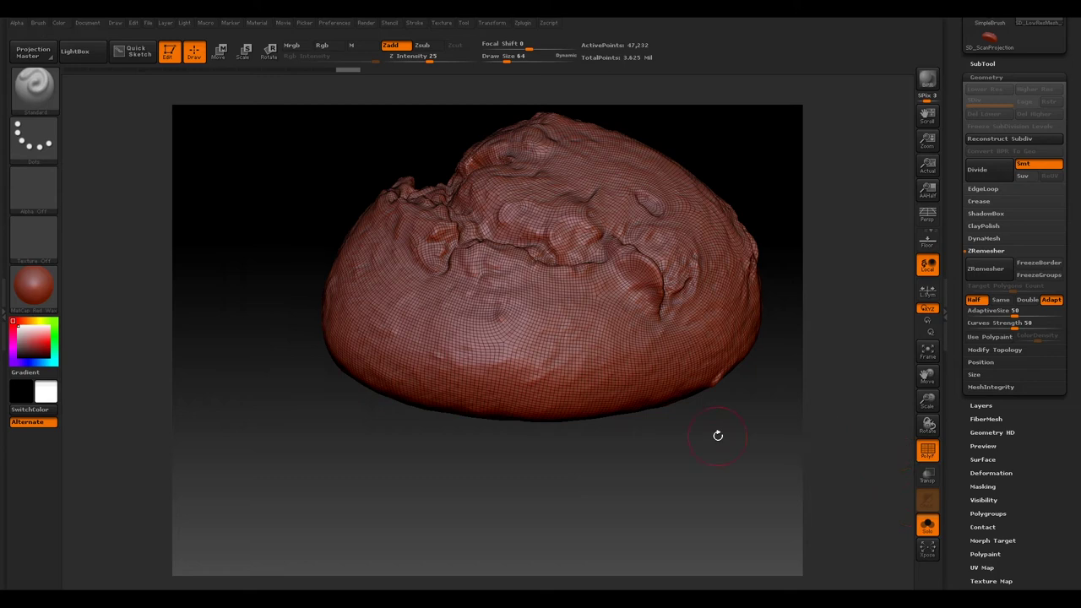
pyautogui.moveTo(660, 516)
pyautogui.mouseDown()
pyautogui.moveTo(650, 491)
pyautogui.moveTo(658, 528)
pyautogui.moveTo(864, 403)
pyautogui.mouseUp()
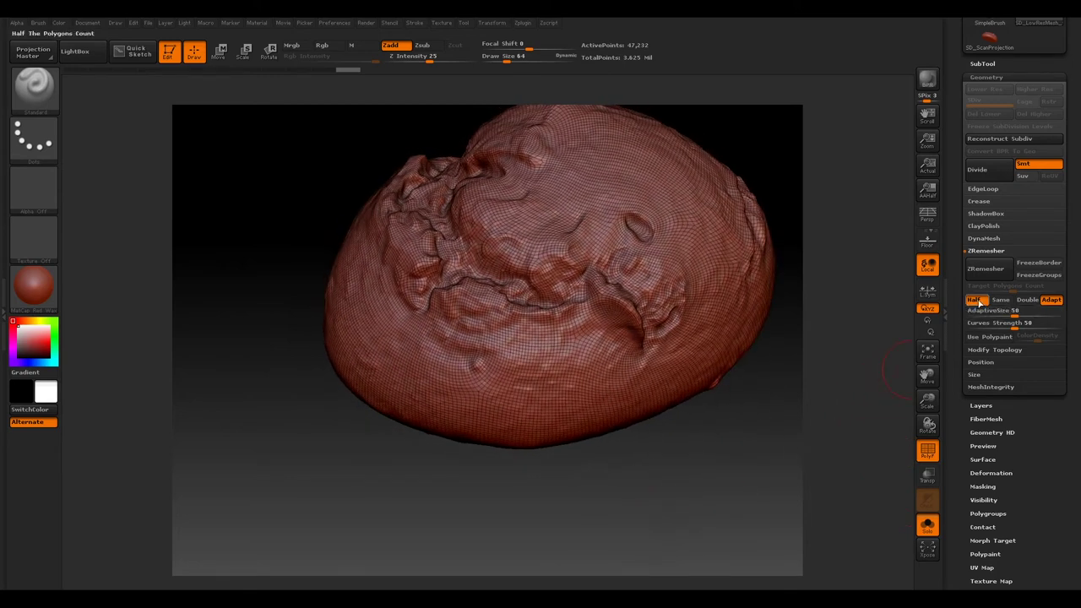
pyautogui.click(988, 270)
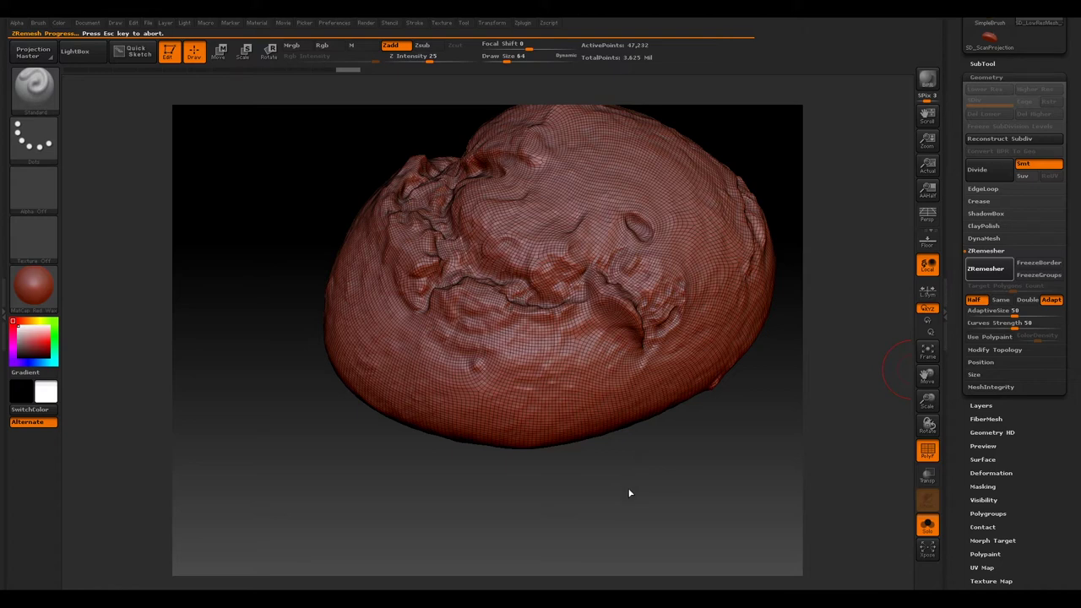
pyautogui.moveTo(626, 486)
pyautogui.mouseDown()
pyautogui.moveTo(668, 495)
pyautogui.moveTo(651, 465)
pyautogui.moveTo(647, 487)
pyautogui.moveTo(683, 453)
pyautogui.moveTo(677, 502)
pyautogui.moveTo(670, 444)
pyautogui.moveTo(701, 423)
pyautogui.mouseUp()
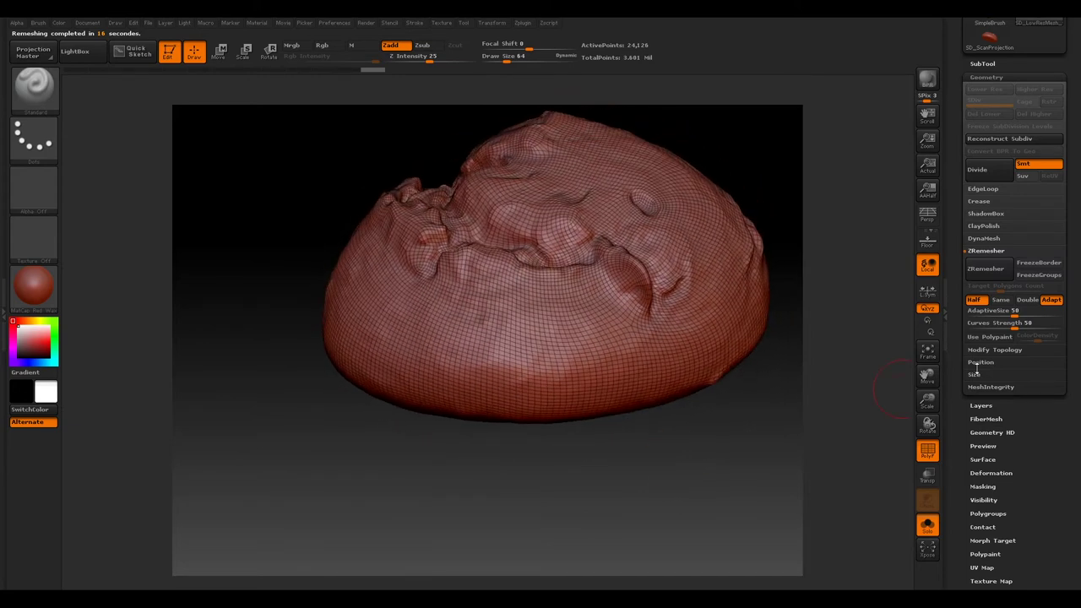
pyautogui.click(988, 268)
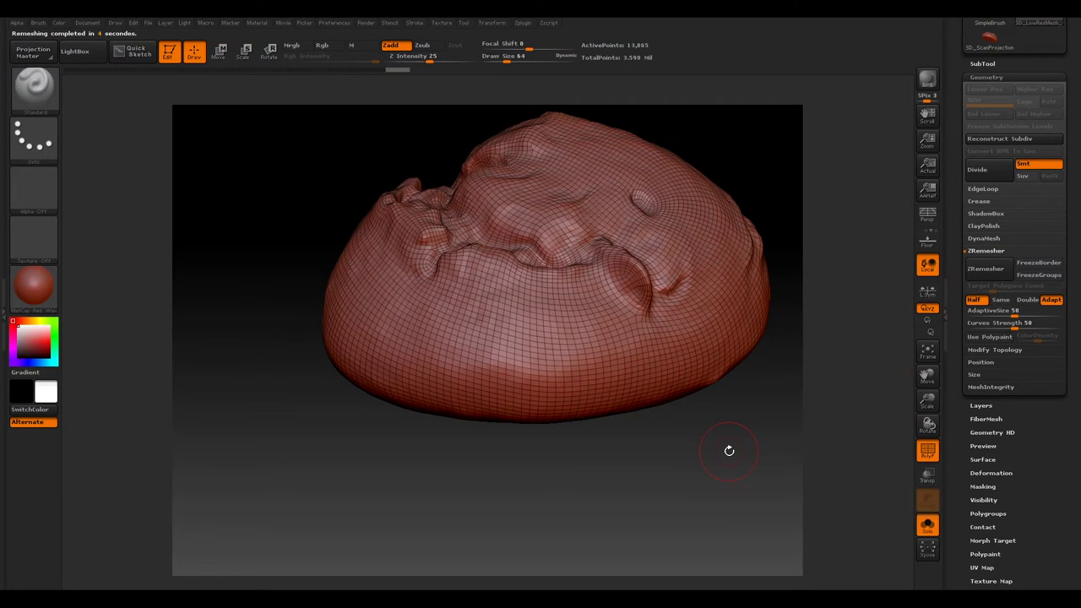
# Examine the remeshed loaf's polygon flow across its top crust, underside and sides.
pyautogui.moveTo(728, 452)
pyautogui.mouseDown()
pyautogui.moveTo(747, 346)
pyautogui.moveTo(648, 334)
pyautogui.mouseUp()
pyautogui.moveTo(723, 170); pyautogui.dragTo(623, 196)
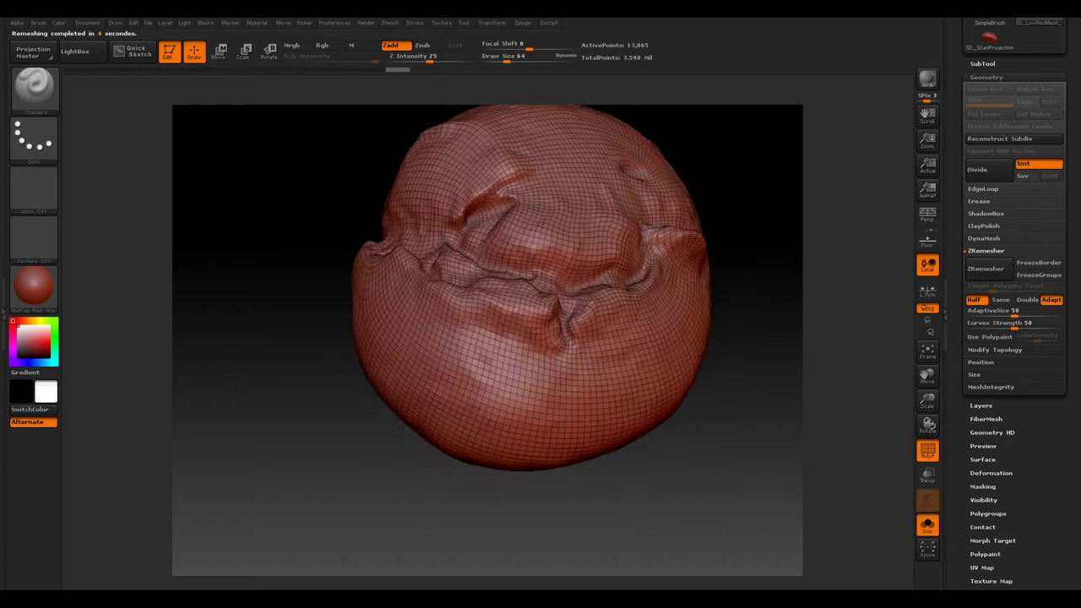
pyautogui.moveTo(663, 507); pyautogui.dragTo(572, 422)
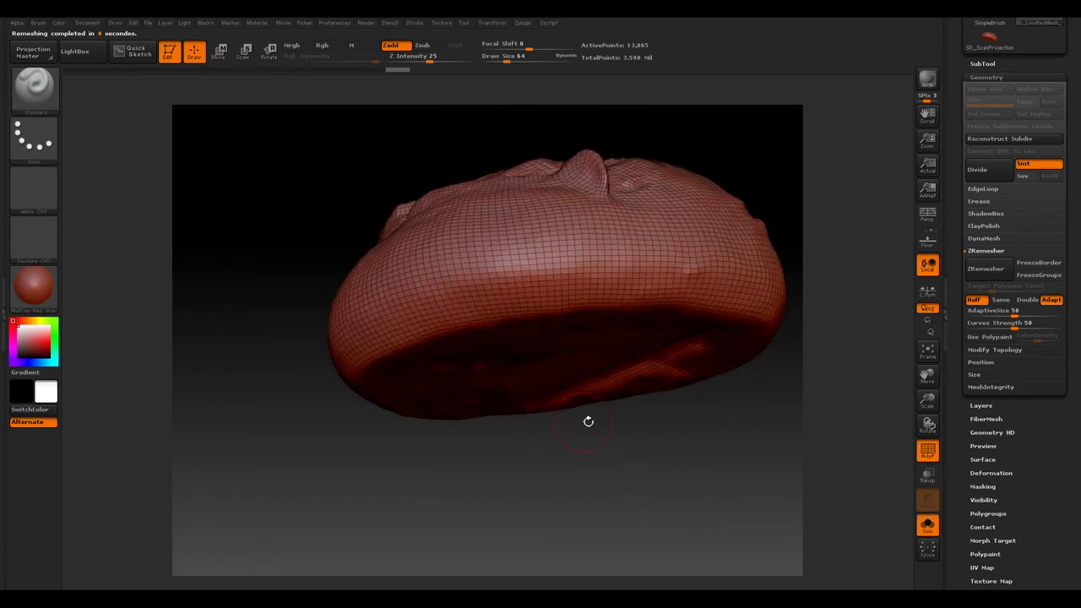
pyautogui.moveTo(701, 445)
pyautogui.mouseDown()
pyautogui.moveTo(721, 541)
pyautogui.moveTo(706, 563)
pyautogui.mouseUp()
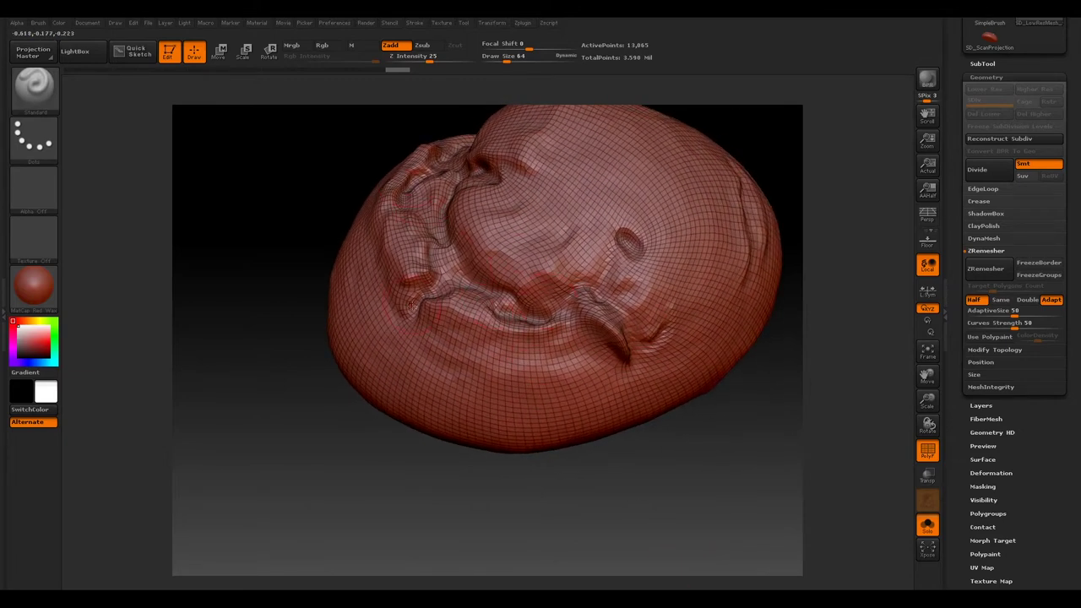
pyautogui.moveTo(722, 476); pyautogui.dragTo(691, 448)
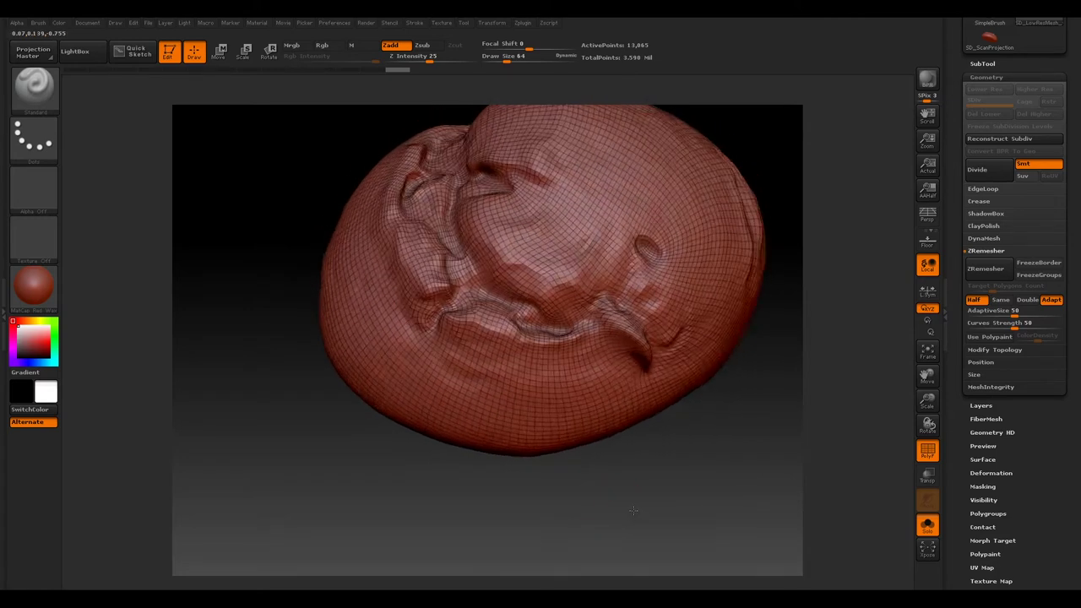
pyautogui.moveTo(633, 510); pyautogui.dragTo(607, 473)
pyautogui.moveTo(629, 347); pyautogui.dragTo(688, 394)
pyautogui.moveTo(689, 465)
pyautogui.mouseDown()
pyautogui.moveTo(710, 534)
pyautogui.moveTo(679, 504)
pyautogui.moveTo(632, 421)
pyautogui.moveTo(506, 278)
pyautogui.mouseUp()
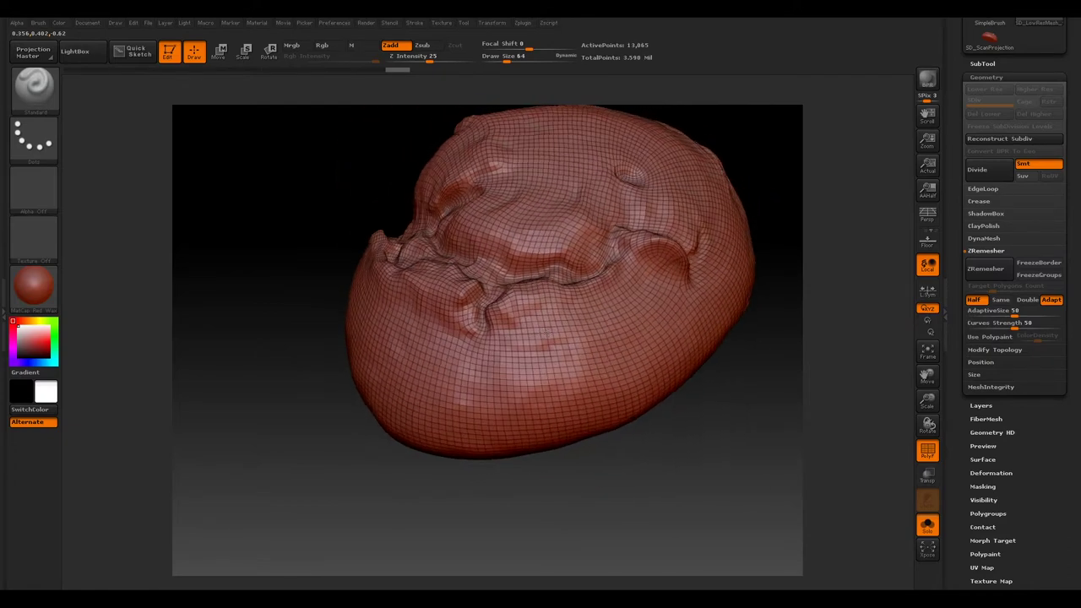
pyautogui.moveTo(558, 338); pyautogui.dragTo(540, 317)
pyautogui.moveTo(652, 479); pyautogui.dragTo(690, 409)
pyautogui.moveTo(550, 498)
pyautogui.mouseDown()
pyautogui.moveTo(548, 460)
pyautogui.moveTo(557, 478)
pyautogui.moveTo(513, 457)
pyautogui.mouseUp()
pyautogui.moveTo(360, 457)
pyautogui.mouseDown()
pyautogui.moveTo(338, 418)
pyautogui.moveTo(351, 397)
pyautogui.moveTo(342, 422)
pyautogui.moveTo(359, 404)
pyautogui.mouseUp()
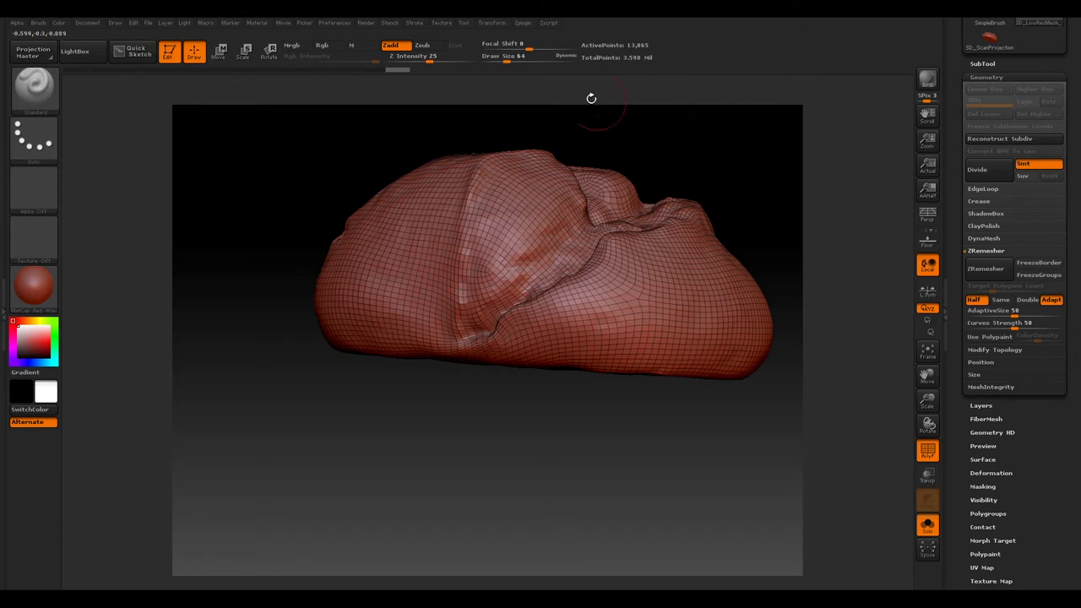
# Enable Control Painting in UV Master and paint a continuous blue band around the edge of the loaf's underside.
pyautogui.click(523, 23)
pyautogui.click(554, 192)
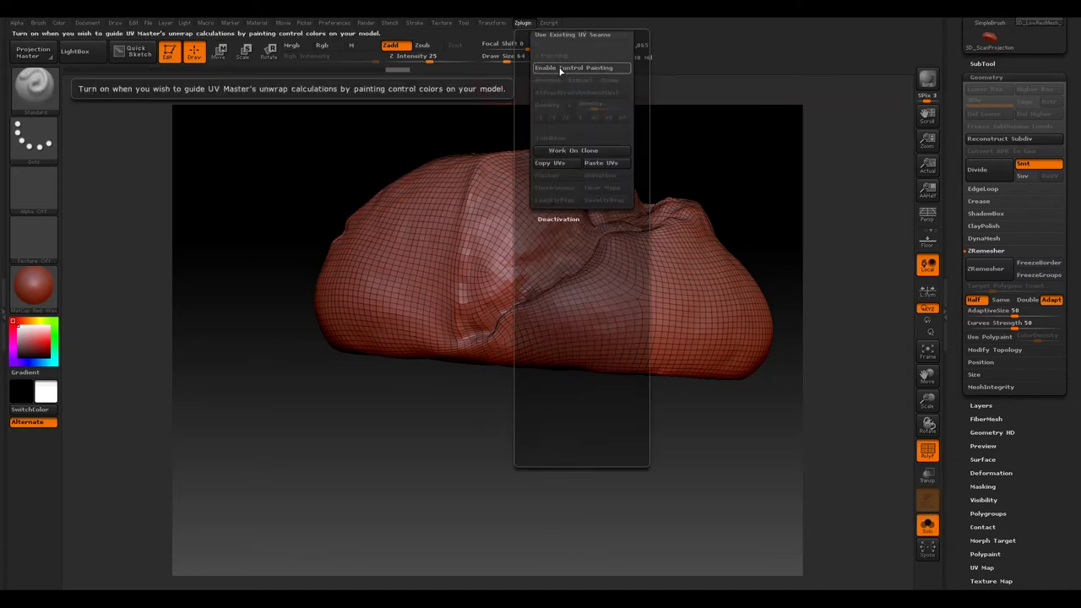
pyautogui.click(560, 70)
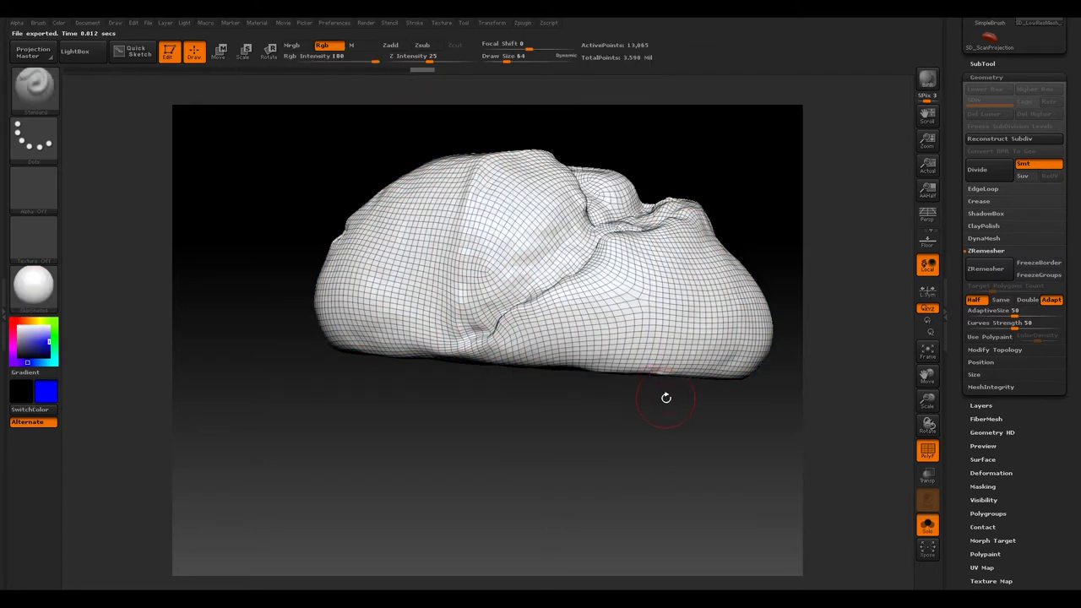
pyautogui.moveTo(667, 397)
pyautogui.mouseDown()
pyautogui.moveTo(689, 316)
pyautogui.moveTo(715, 286)
pyautogui.mouseUp()
pyautogui.moveTo(515, 162)
pyautogui.mouseDown()
pyautogui.moveTo(403, 219)
pyautogui.moveTo(338, 276)
pyautogui.moveTo(371, 371)
pyautogui.moveTo(431, 427)
pyautogui.moveTo(496, 433)
pyautogui.moveTo(566, 435)
pyautogui.moveTo(623, 422)
pyautogui.moveTo(670, 387)
pyautogui.moveTo(724, 331)
pyautogui.moveTo(737, 269)
pyautogui.moveTo(709, 196)
pyautogui.moveTo(541, 157)
pyautogui.moveTo(447, 169)
pyautogui.moveTo(385, 199)
pyautogui.moveTo(376, 279)
pyautogui.mouseUp()
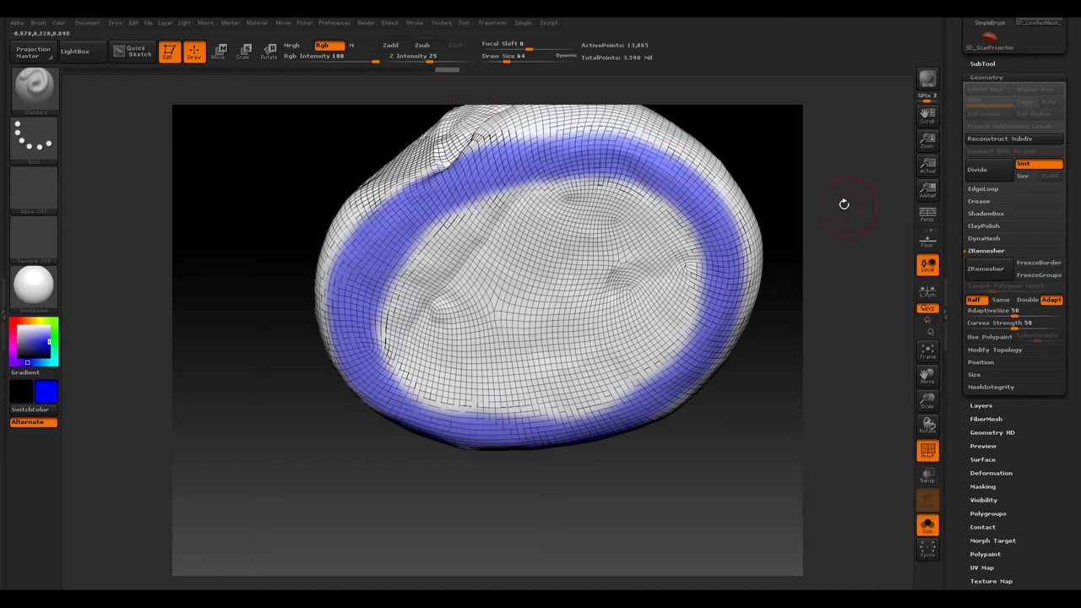
# Unwrap the remeshed loaf with UV Master using the blue band around its underside as the seam guide.
pyautogui.moveTo(746, 152)
pyautogui.mouseDown()
pyautogui.moveTo(772, 169)
pyautogui.moveTo(726, 135)
pyautogui.mouseUp()
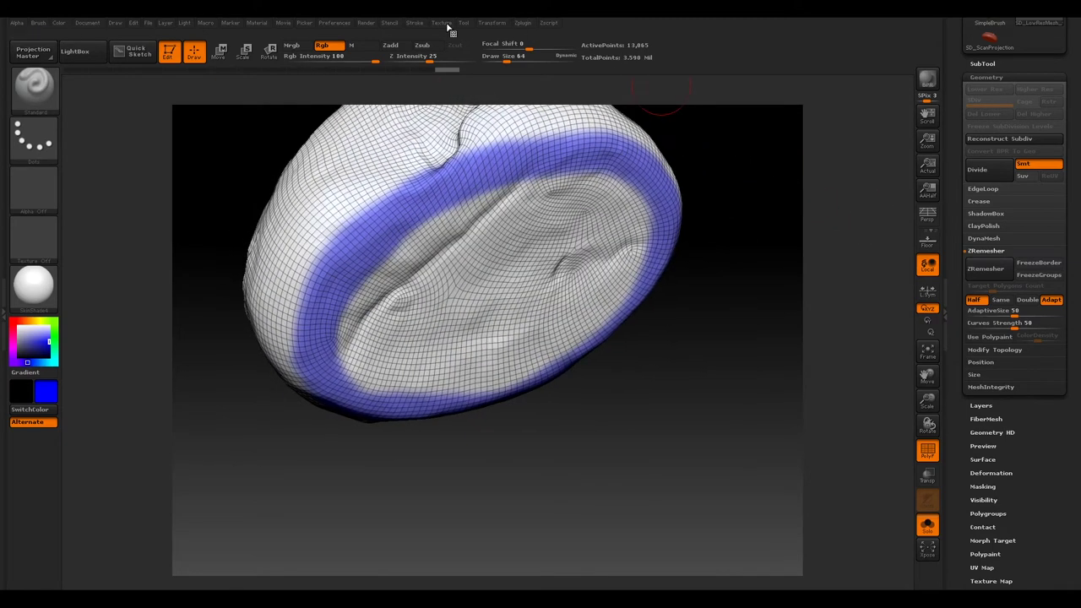
pyautogui.click(492, 25)
pyautogui.click(526, 25)
pyautogui.click(525, 26)
pyautogui.click(570, 230)
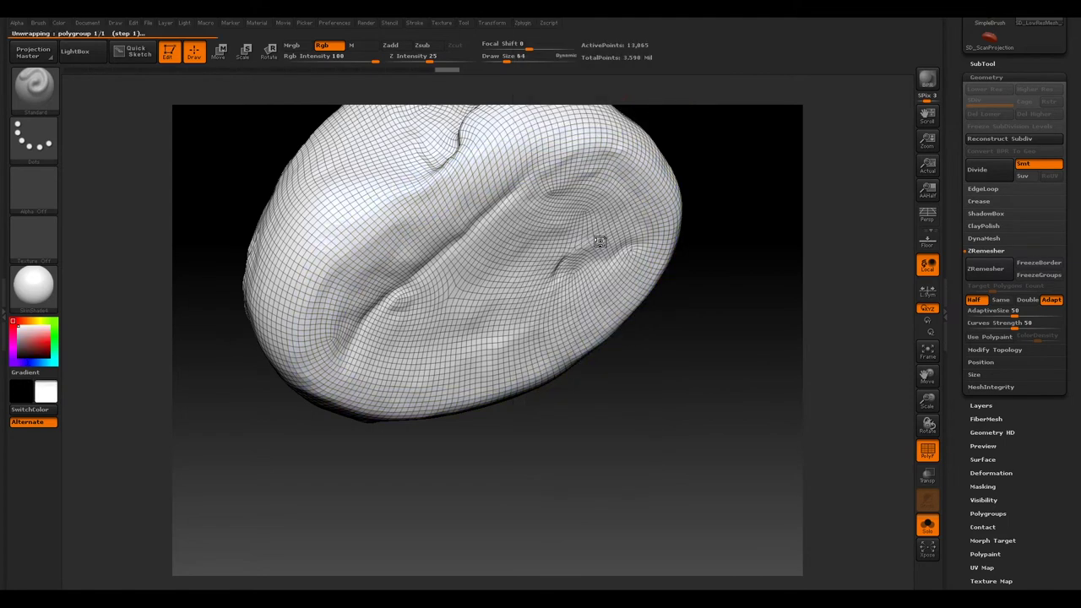
# Inspect the unwrapped loaf from several angles and morph it to its flat UV layout.
pyautogui.moveTo(751, 229); pyautogui.dragTo(764, 207)
pyautogui.press('f')
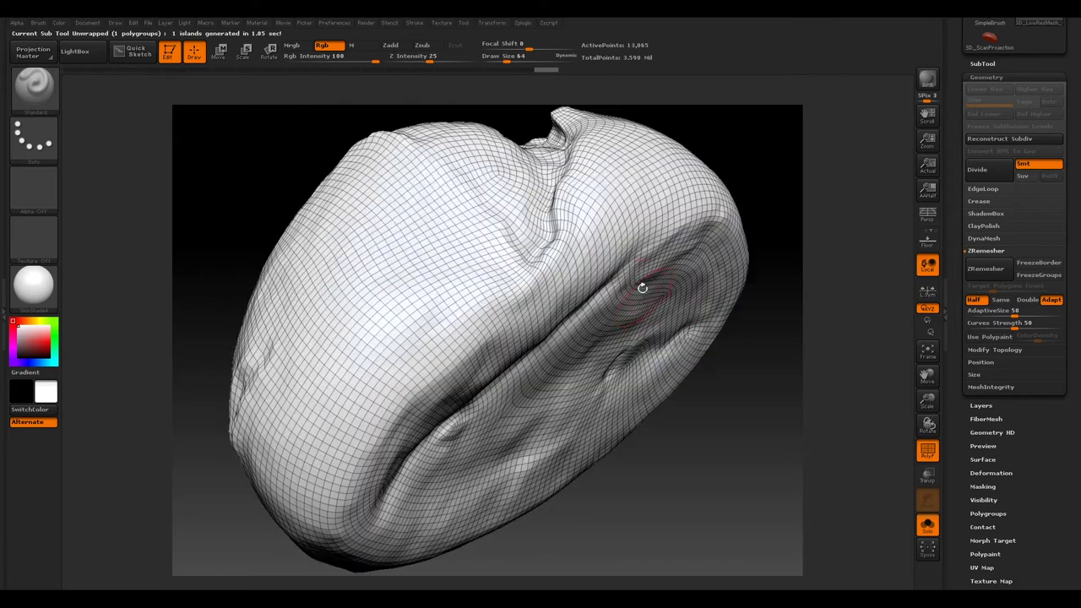
pyautogui.moveTo(760, 422); pyautogui.dragTo(659, 460)
pyautogui.keyDown('ctrl'); pyautogui.moveTo(658, 387); pyautogui.dragTo(620, 347, button='right'); pyautogui.keyUp('ctrl')
pyautogui.keyDown('alt'); pyautogui.moveTo(678, 295); pyautogui.dragTo(685, 350, button='right'); pyautogui.keyUp('alt')
pyautogui.moveTo(685, 350); pyautogui.dragTo(707, 257)
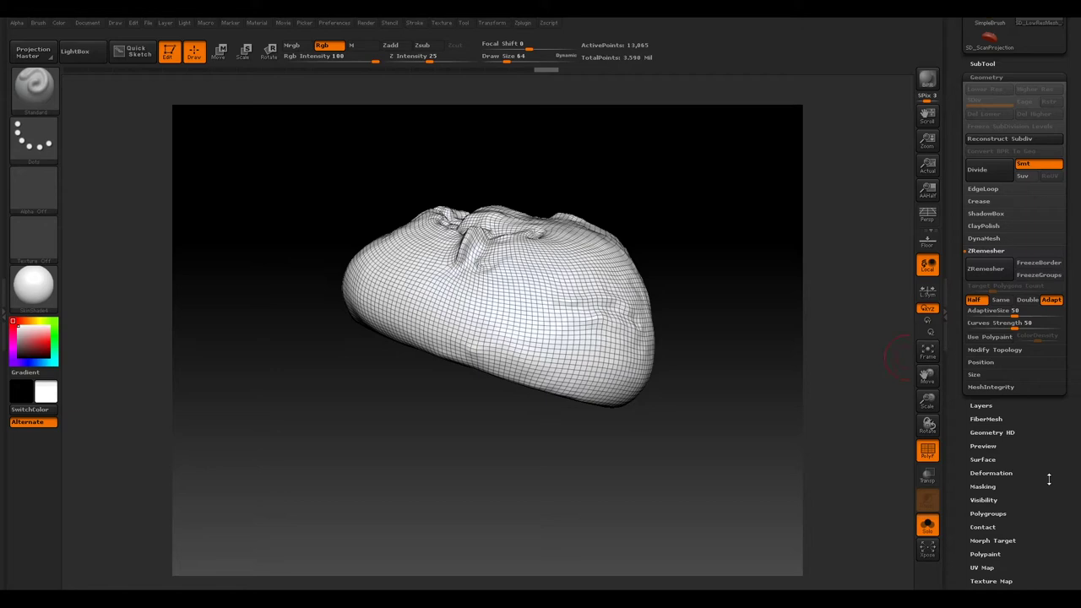
pyautogui.scroll(-5, 1049, 479)
pyautogui.click(994, 394)
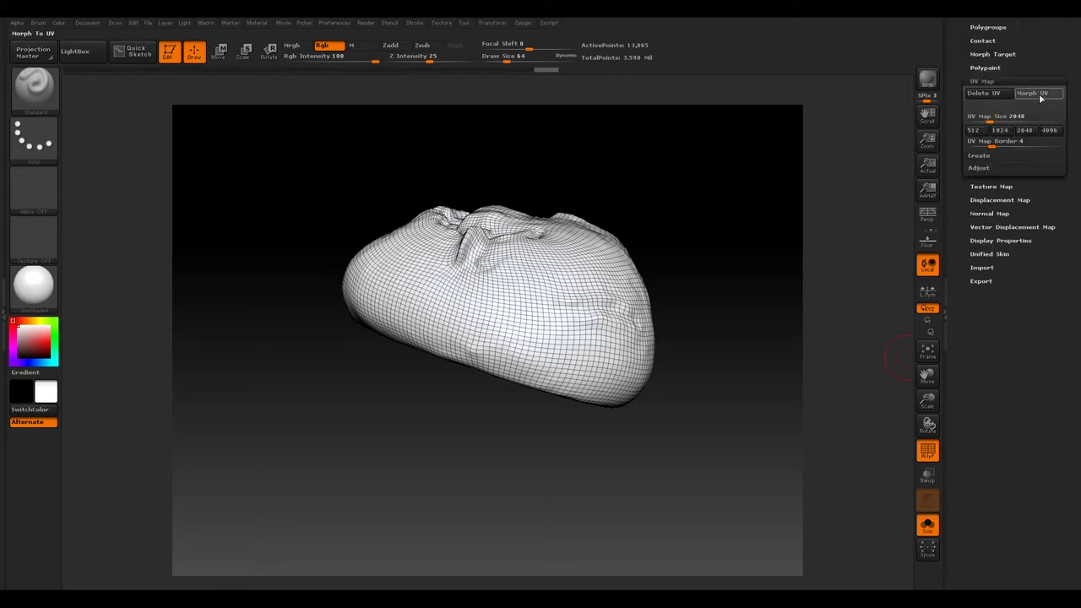
pyautogui.click(1041, 97)
pyautogui.moveTo(714, 330); pyautogui.dragTo(756, 321)
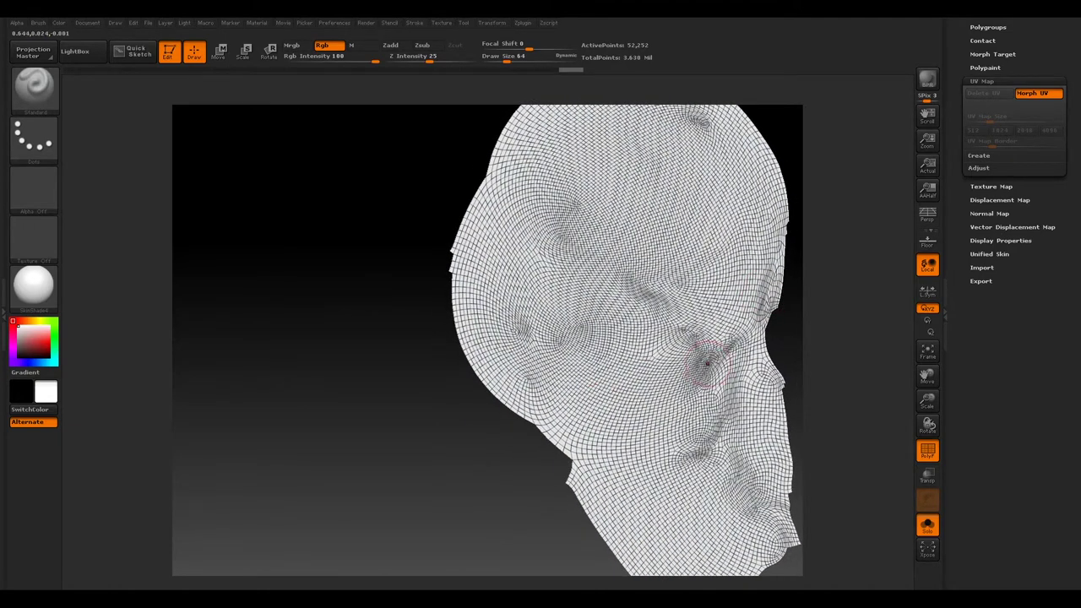
# Switch the loaf between its 3D shape and its UV layout to examine where the seams run.
pyautogui.click(1029, 96)
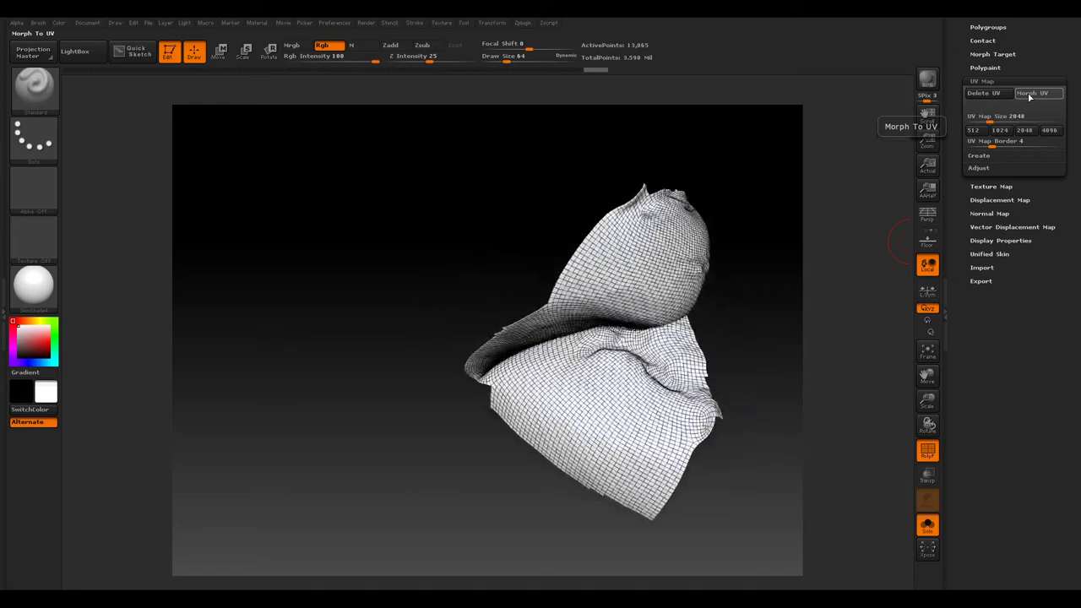
pyautogui.click(1029, 96)
pyautogui.click(1029, 96)
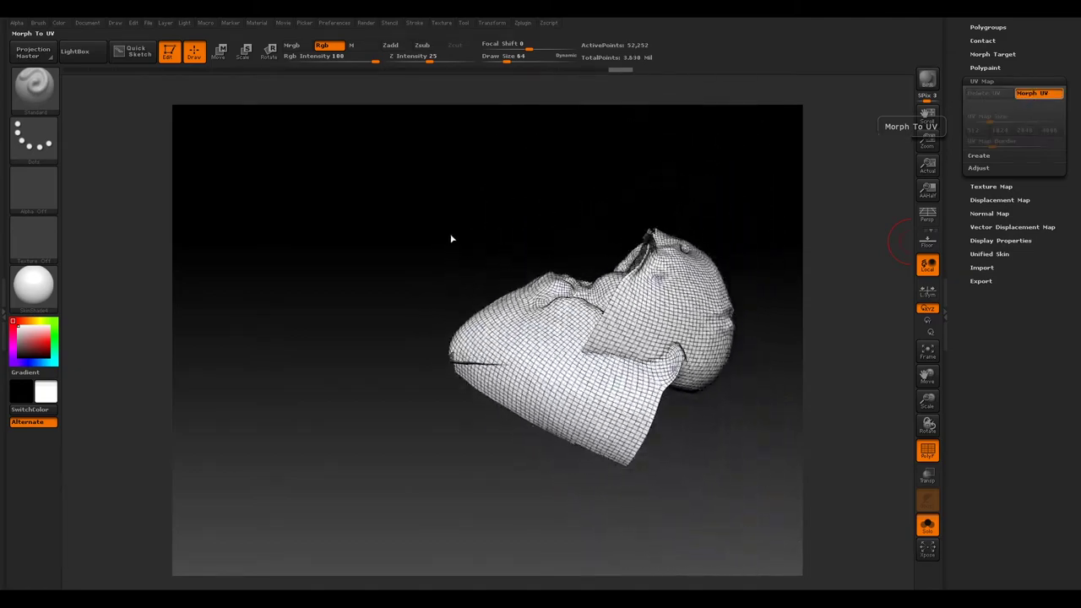
pyautogui.click(1029, 95)
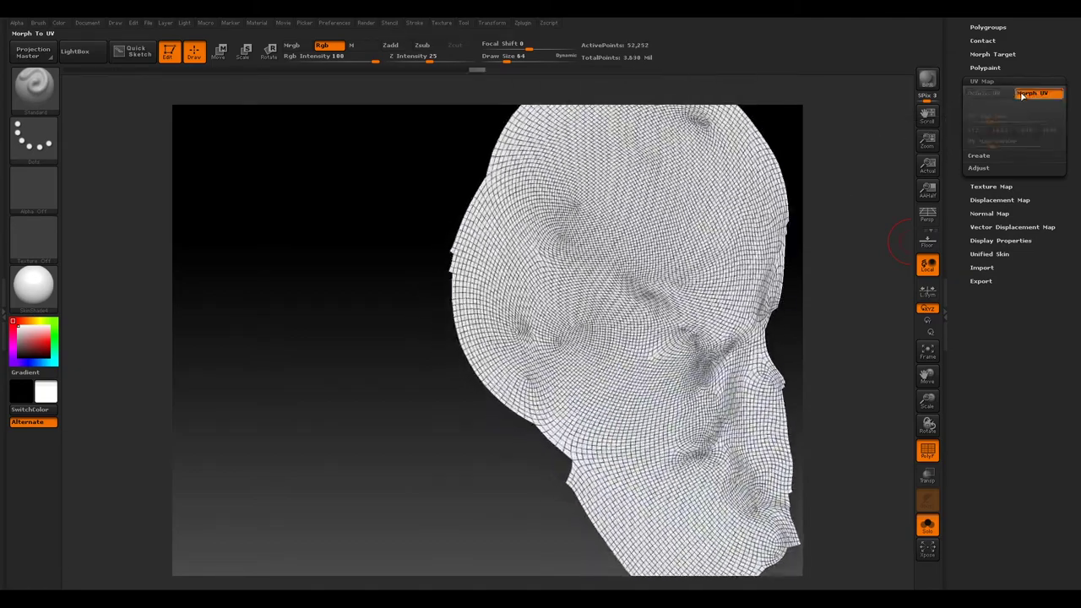
pyautogui.moveTo(509, 161)
pyautogui.mouseDown()
pyautogui.moveTo(456, 166)
pyautogui.moveTo(496, 263)
pyautogui.moveTo(510, 168)
pyautogui.moveTo(495, 140)
pyautogui.moveTo(475, 150)
pyautogui.moveTo(495, 265)
pyautogui.moveTo(490, 183)
pyautogui.moveTo(439, 132)
pyautogui.moveTo(579, 456)
pyautogui.moveTo(567, 356)
pyautogui.moveTo(579, 456)
pyautogui.moveTo(574, 422)
pyautogui.mouseUp()
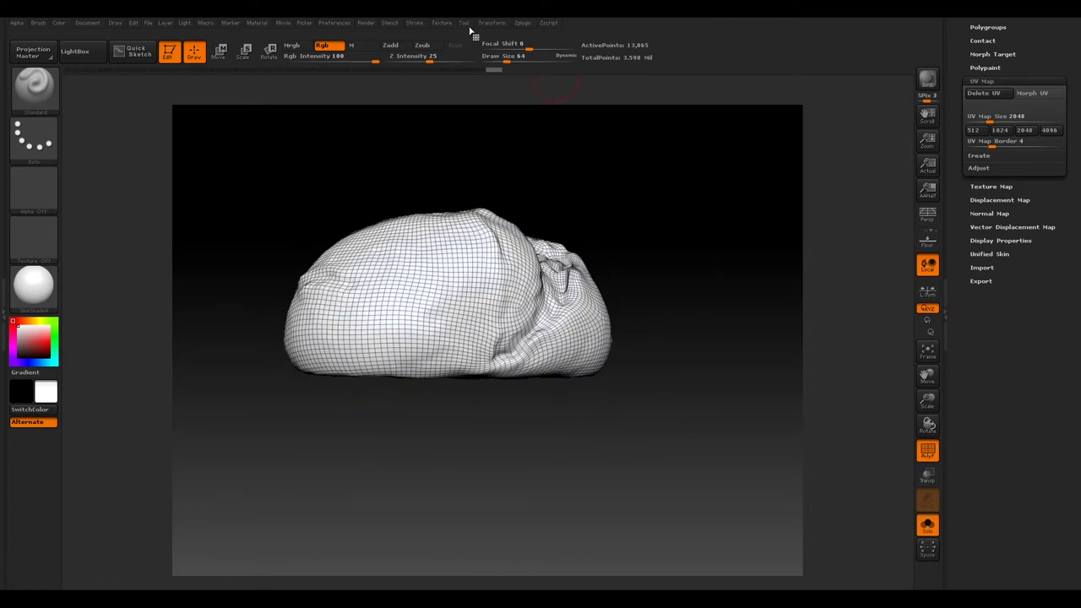
# Enable Control Painting in UV Master again and paint red protection over one side of the loaf above the blue band.
pyautogui.moveTo(549, 23)
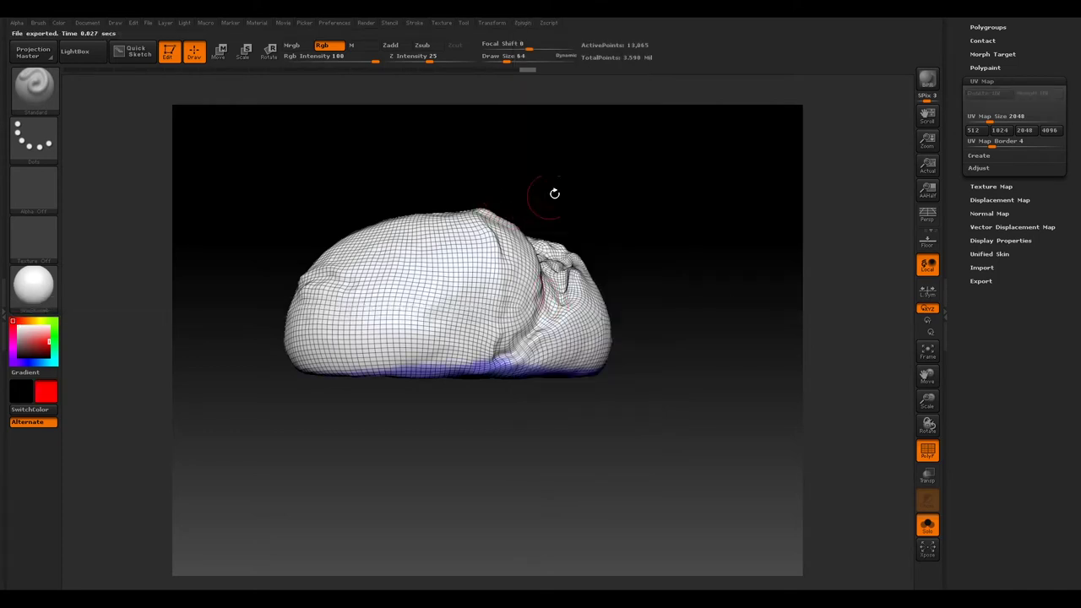
pyautogui.moveTo(518, 277)
pyautogui.mouseDown()
pyautogui.moveTo(435, 289)
pyautogui.moveTo(594, 309)
pyautogui.mouseUp()
pyautogui.moveTo(475, 296)
pyautogui.mouseDown()
pyautogui.moveTo(422, 324)
pyautogui.moveTo(471, 306)
pyautogui.moveTo(460, 333)
pyautogui.moveTo(355, 278)
pyautogui.moveTo(549, 254)
pyautogui.moveTo(338, 245)
pyautogui.moveTo(312, 321)
pyautogui.moveTo(405, 342)
pyautogui.moveTo(549, 346)
pyautogui.moveTo(363, 355)
pyautogui.mouseUp()
pyautogui.moveTo(507, 224)
pyautogui.mouseDown()
pyautogui.moveTo(371, 227)
pyautogui.moveTo(473, 219)
pyautogui.moveTo(329, 287)
pyautogui.moveTo(473, 292)
pyautogui.mouseUp()
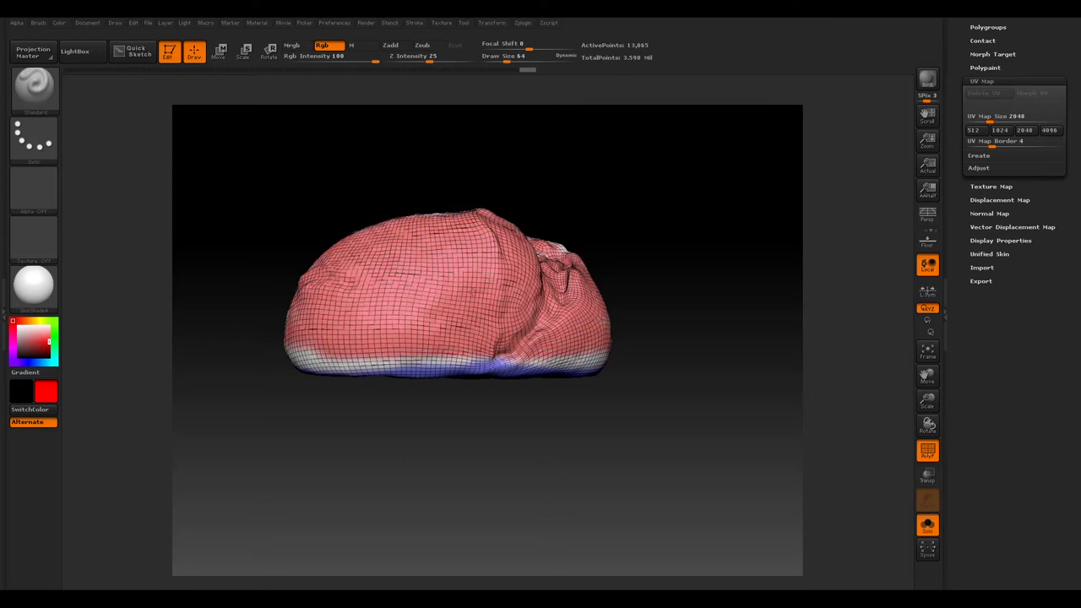
# Paint red protection over the loaf's remaining sides and its whole top crust.
pyautogui.moveTo(622, 174)
pyautogui.mouseDown()
pyautogui.moveTo(580, 222)
pyautogui.moveTo(507, 181)
pyautogui.moveTo(405, 169)
pyautogui.moveTo(507, 159)
pyautogui.moveTo(372, 192)
pyautogui.moveTo(561, 240)
pyautogui.moveTo(545, 169)
pyautogui.moveTo(473, 174)
pyautogui.moveTo(524, 159)
pyautogui.moveTo(477, 156)
pyautogui.moveTo(461, 215)
pyautogui.mouseUp()
pyautogui.moveTo(698, 287); pyautogui.dragTo(604, 471)
pyautogui.moveTo(591, 194)
pyautogui.mouseDown()
pyautogui.moveTo(659, 169)
pyautogui.moveTo(679, 237)
pyautogui.moveTo(646, 194)
pyautogui.mouseUp()
pyautogui.moveTo(697, 253)
pyautogui.mouseDown()
pyautogui.moveTo(726, 178)
pyautogui.moveTo(676, 126)
pyautogui.moveTo(650, 142)
pyautogui.mouseUp()
pyautogui.moveTo(782, 246); pyautogui.dragTo(654, 303)
pyautogui.moveTo(507, 452)
pyautogui.mouseDown()
pyautogui.moveTo(527, 418)
pyautogui.moveTo(578, 405)
pyautogui.moveTo(616, 422)
pyautogui.moveTo(524, 346)
pyautogui.moveTo(460, 342)
pyautogui.moveTo(498, 380)
pyautogui.moveTo(407, 372)
pyautogui.moveTo(573, 320)
pyautogui.moveTo(507, 321)
pyautogui.moveTo(515, 317)
pyautogui.moveTo(481, 287)
pyautogui.moveTo(494, 269)
pyautogui.mouseUp()
pyautogui.moveTo(540, 235); pyautogui.dragTo(659, 253)
pyautogui.moveTo(502, 237); pyautogui.dragTo(503, 306)
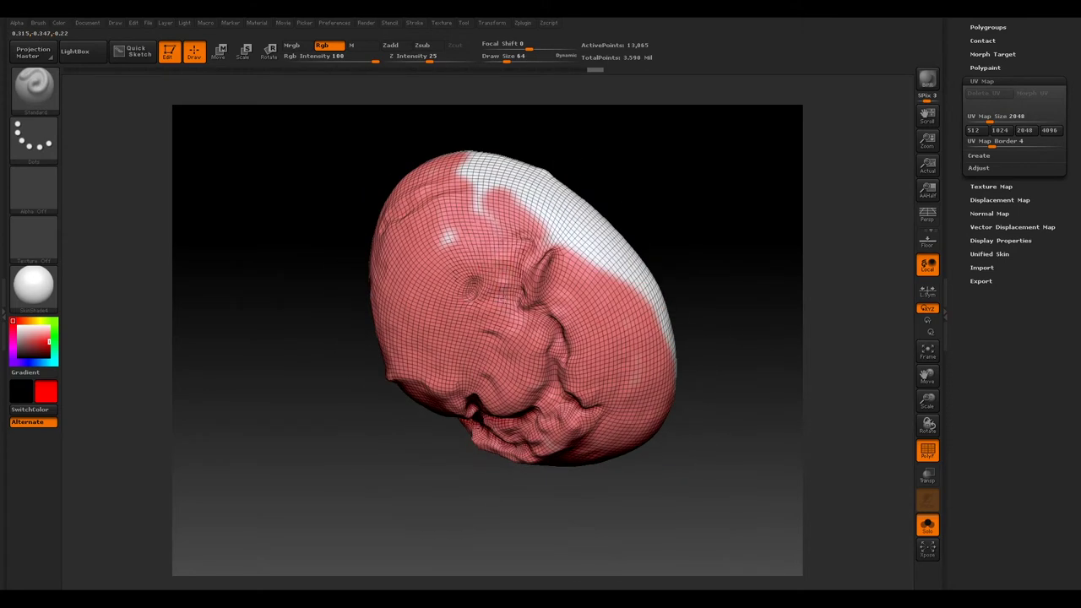
pyautogui.moveTo(523, 232)
pyautogui.mouseDown()
pyautogui.moveTo(464, 164)
pyautogui.moveTo(629, 287)
pyautogui.mouseUp()
pyautogui.moveTo(549, 190)
pyautogui.mouseDown()
pyautogui.moveTo(473, 169)
pyautogui.moveTo(575, 271)
pyautogui.moveTo(667, 338)
pyautogui.mouseUp()
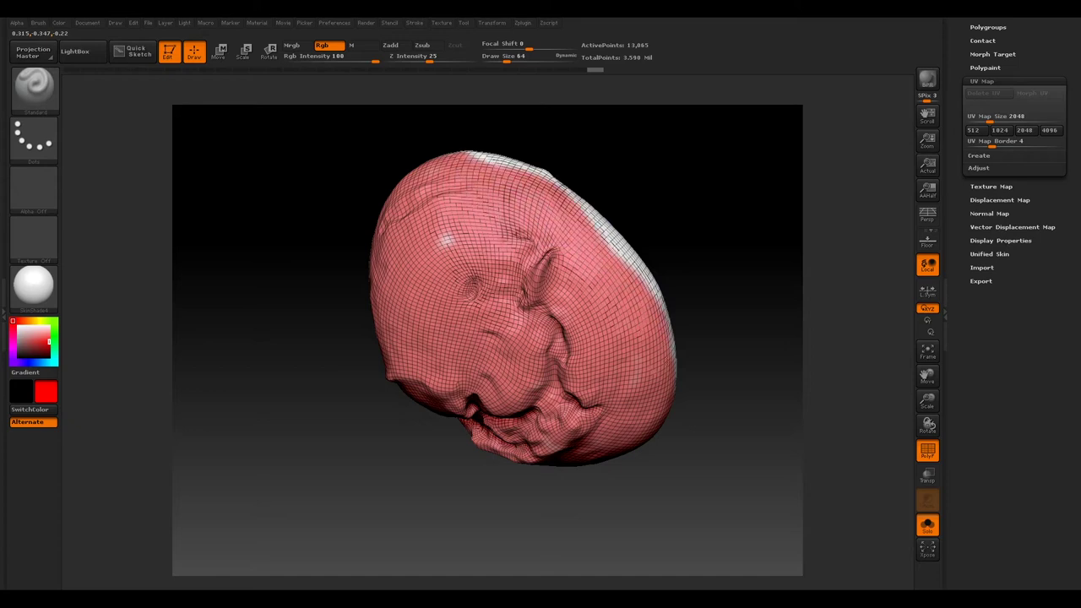
pyautogui.moveTo(493, 218)
pyautogui.mouseDown()
pyautogui.moveTo(441, 218)
pyautogui.moveTo(469, 288)
pyautogui.mouseUp()
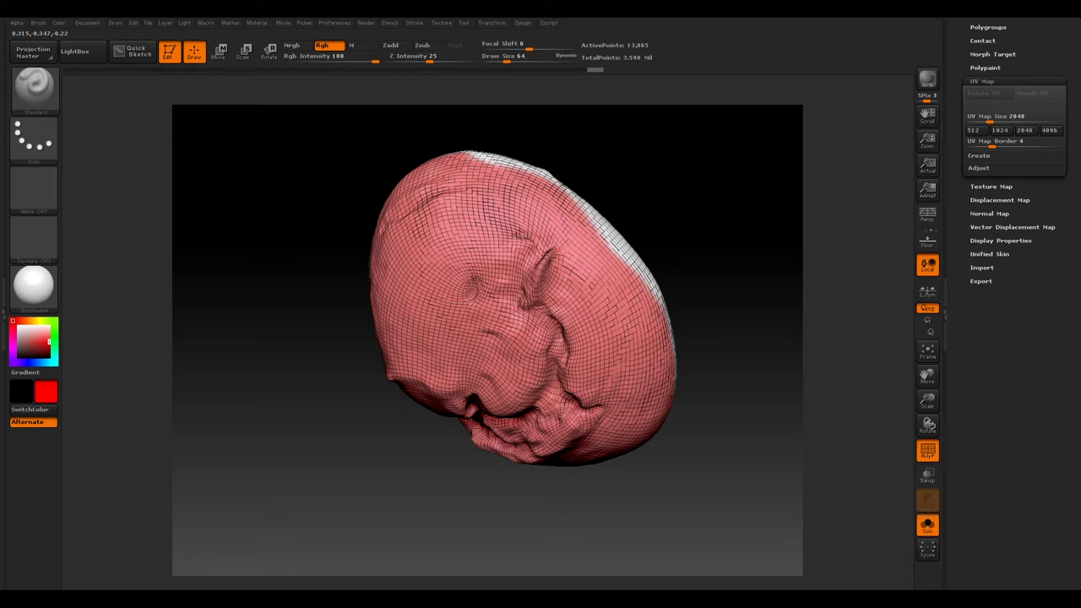
# Paint red protection over the underside inside the blue band and unwrap the loaf with UV Master.
pyautogui.moveTo(723, 187)
pyautogui.mouseDown()
pyautogui.moveTo(735, 122)
pyautogui.moveTo(717, 311)
pyautogui.moveTo(704, 203)
pyautogui.moveTo(569, 202)
pyautogui.mouseUp()
pyautogui.moveTo(502, 266)
pyautogui.mouseDown()
pyautogui.moveTo(456, 253)
pyautogui.moveTo(473, 287)
pyautogui.moveTo(439, 206)
pyautogui.moveTo(396, 221)
pyautogui.moveTo(363, 325)
pyautogui.moveTo(422, 372)
pyautogui.moveTo(388, 291)
pyautogui.moveTo(359, 346)
pyautogui.moveTo(418, 397)
pyautogui.moveTo(359, 333)
pyautogui.moveTo(392, 211)
pyautogui.moveTo(498, 262)
pyautogui.moveTo(460, 397)
pyautogui.moveTo(515, 215)
pyautogui.moveTo(506, 212)
pyautogui.moveTo(439, 405)
pyautogui.moveTo(473, 291)
pyautogui.moveTo(363, 291)
pyautogui.moveTo(424, 182)
pyautogui.mouseUp()
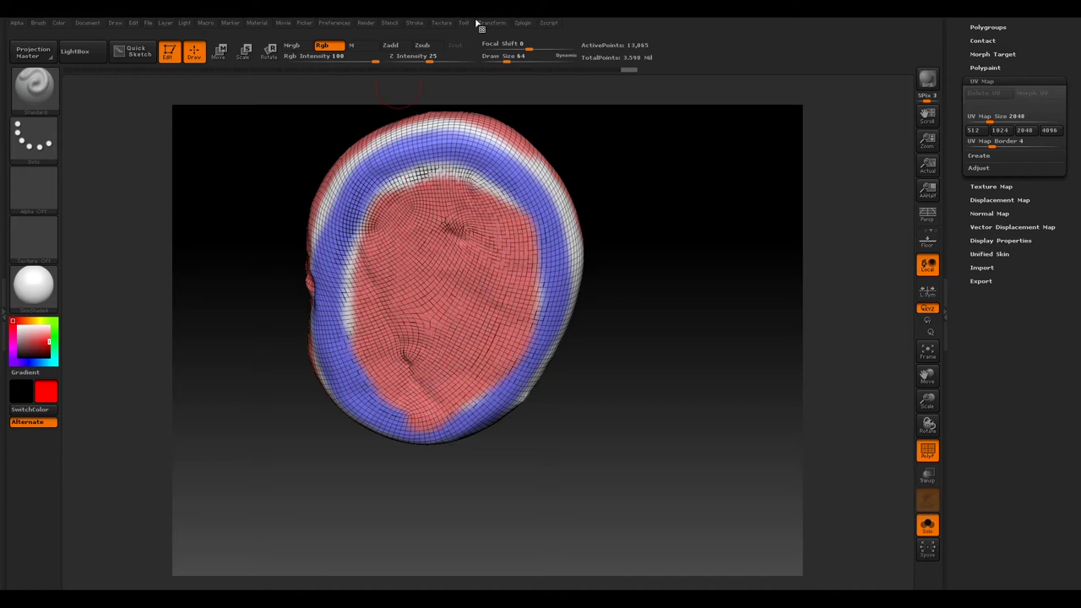
pyautogui.click(522, 23)
pyautogui.click(556, 221)
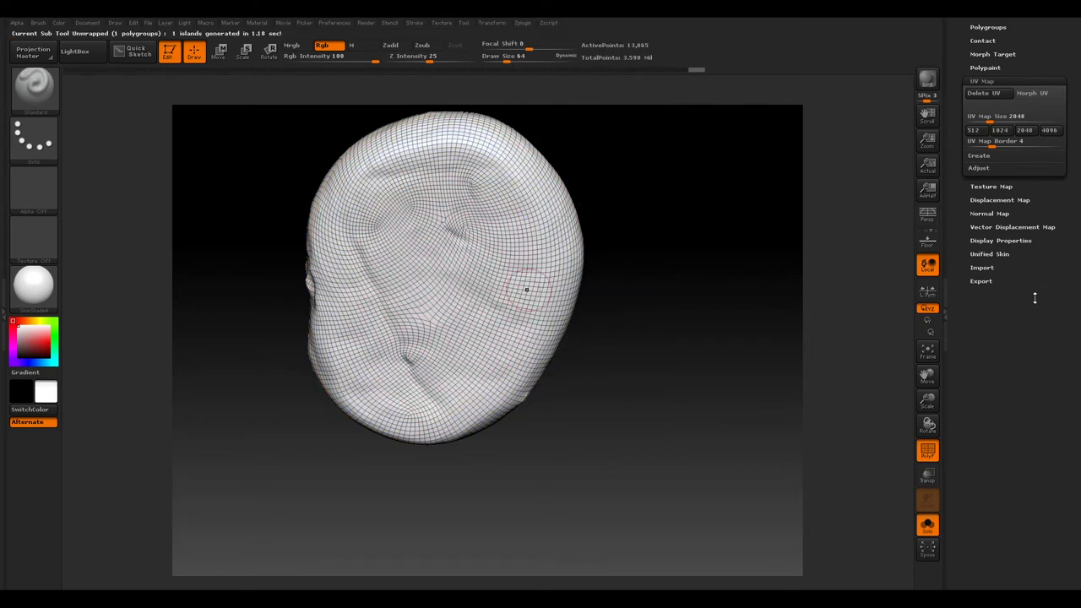
# Morph the loaf to its new UV layout and back to check the unwrap and seam placement.
pyautogui.scroll(3, 1046, 288)
pyautogui.click(1037, 212)
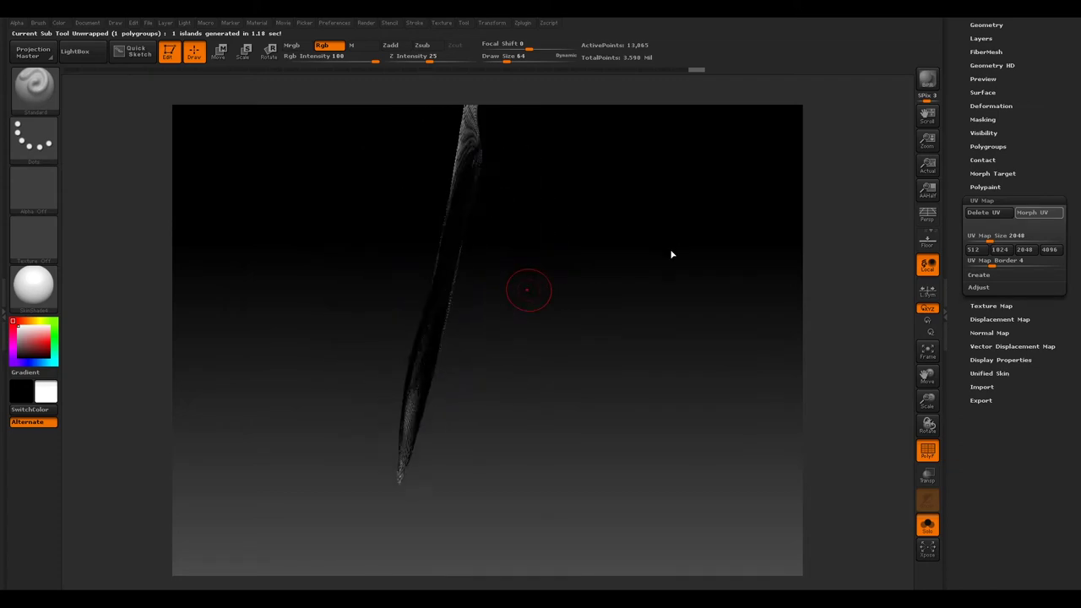
pyautogui.moveTo(591, 280); pyautogui.dragTo(592, 267)
pyautogui.moveTo(670, 442); pyautogui.dragTo(637, 440)
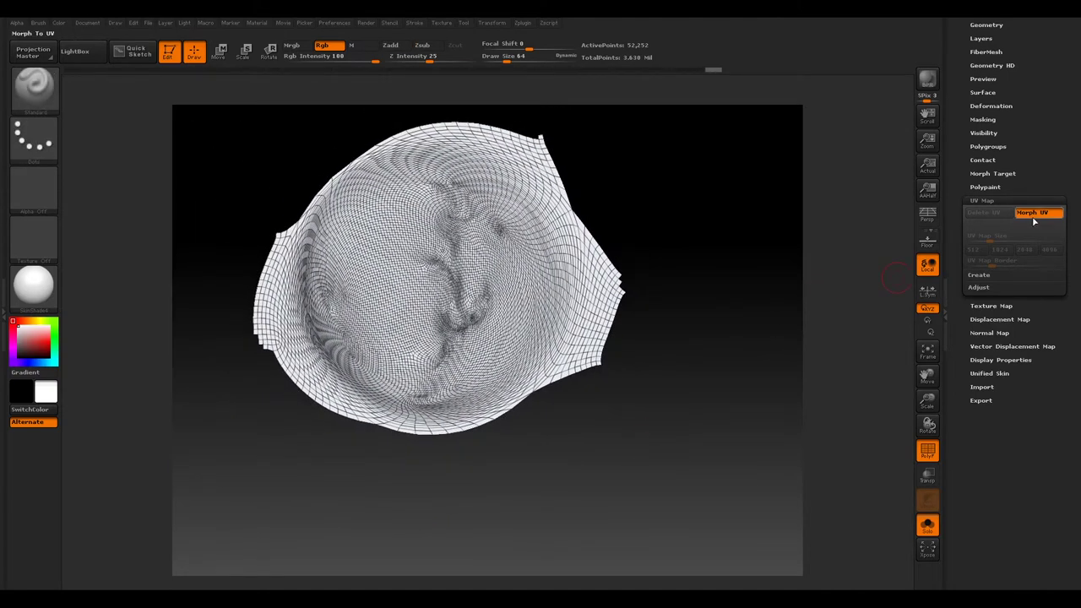
pyautogui.click(1032, 215)
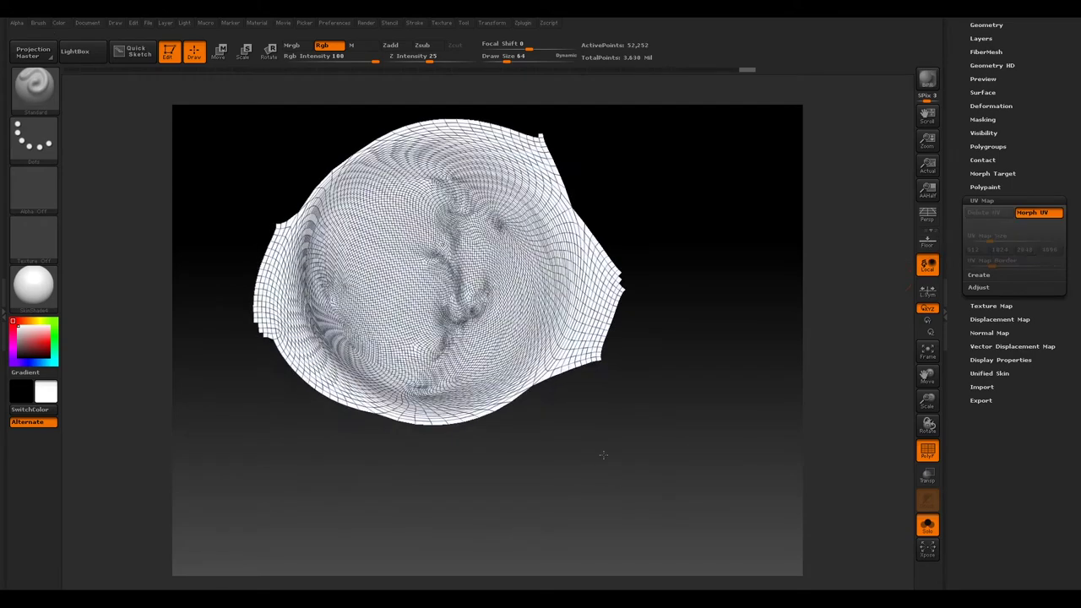
pyautogui.click(1043, 213)
pyautogui.moveTo(599, 413); pyautogui.dragTo(640, 270)
pyautogui.moveTo(576, 336); pyautogui.dragTo(436, 380)
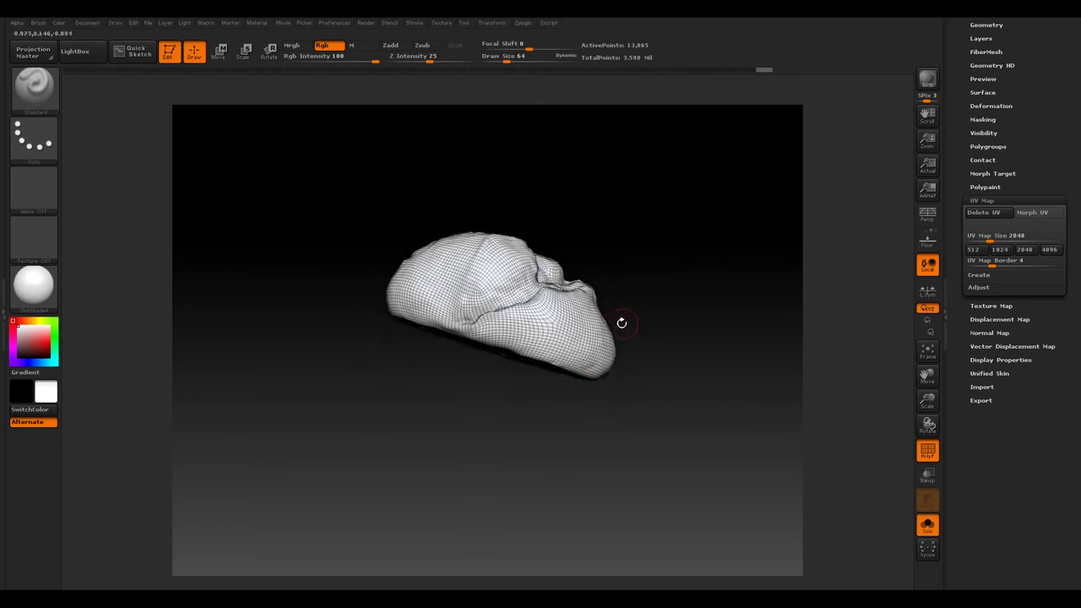
pyautogui.scroll(5, 1065, 152)
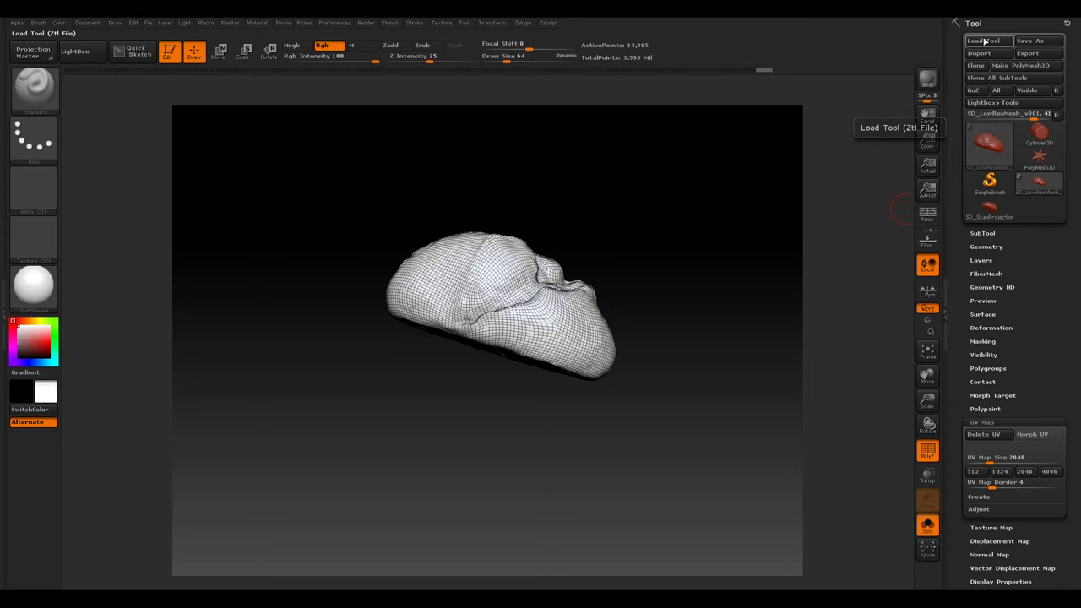
pyautogui.click(1027, 54)
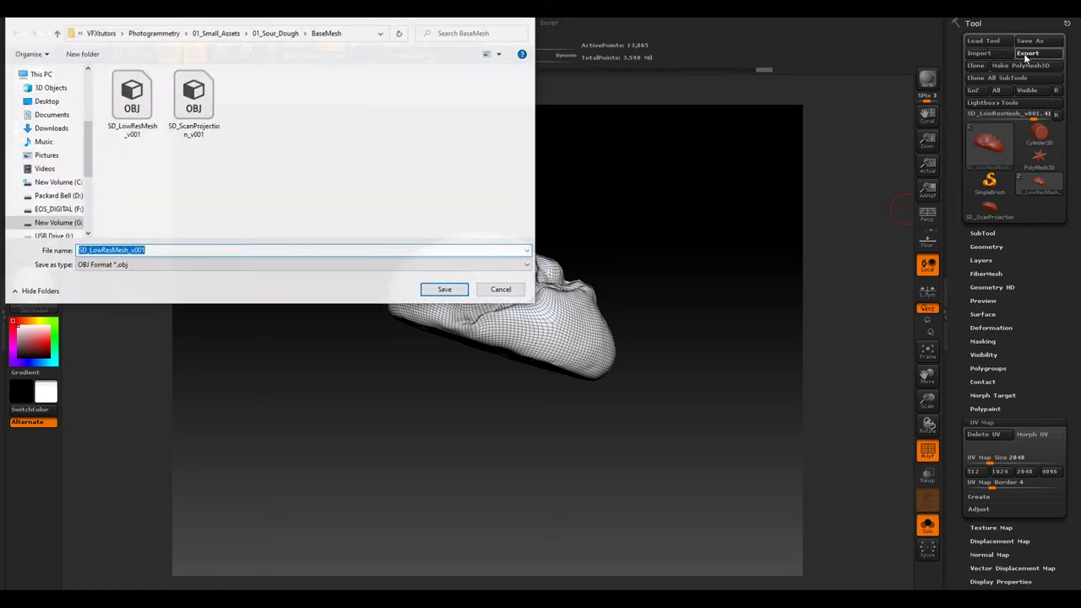
pyautogui.click(133, 118)
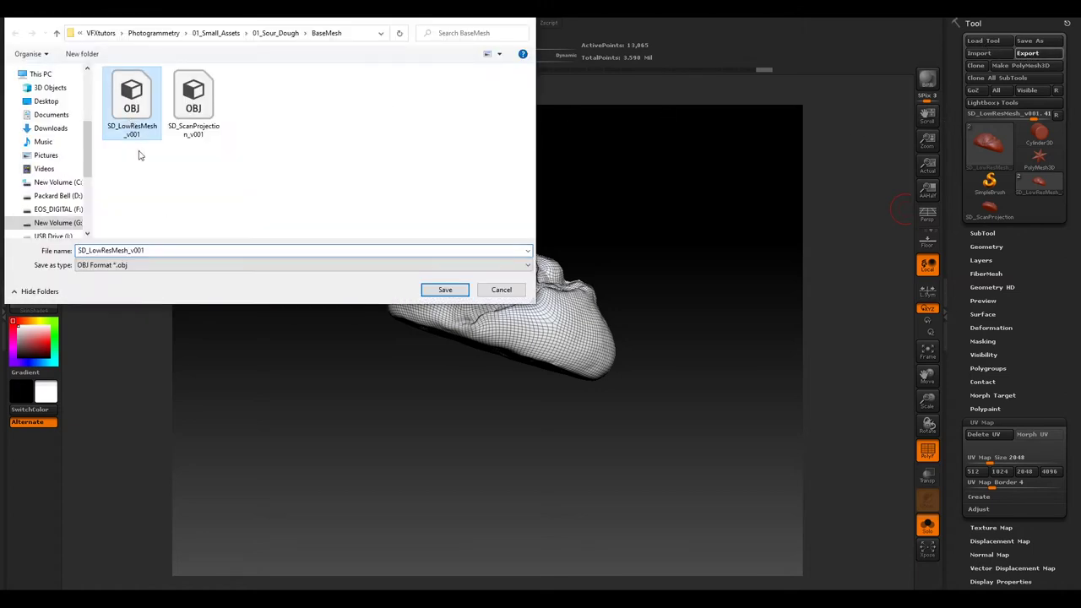
pyautogui.click(149, 251)
pyautogui.click(156, 250)
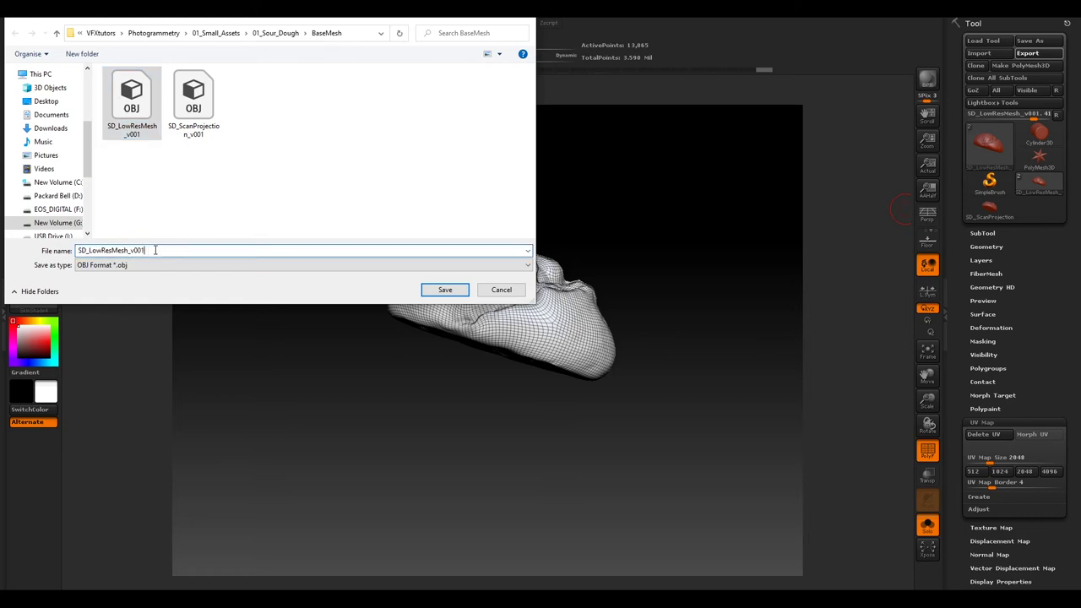
pyautogui.press('BackSpace')
pyautogui.write('23')
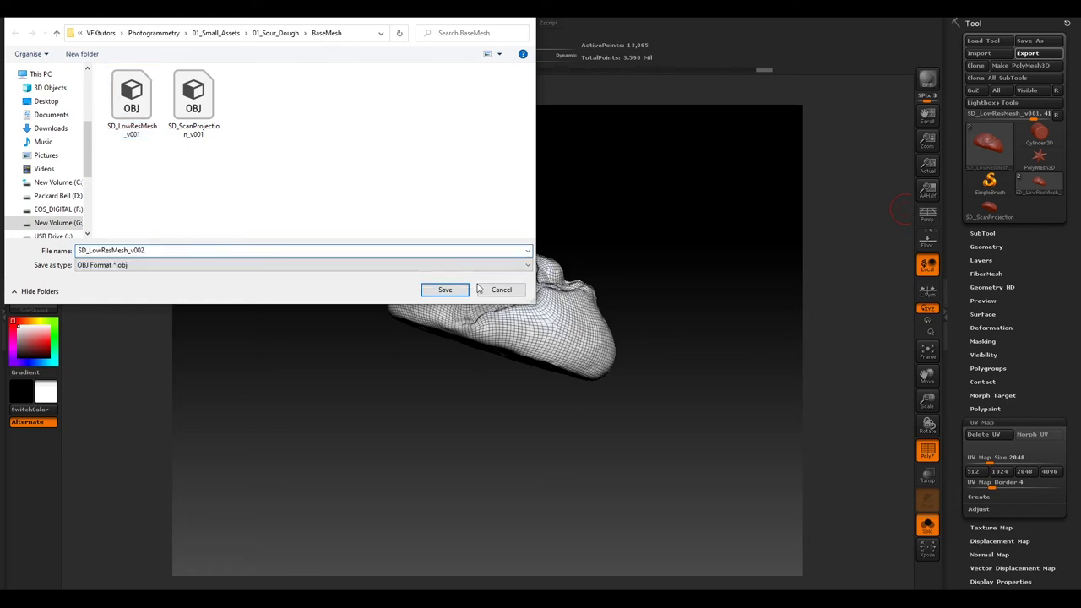
pyautogui.click(507, 290)
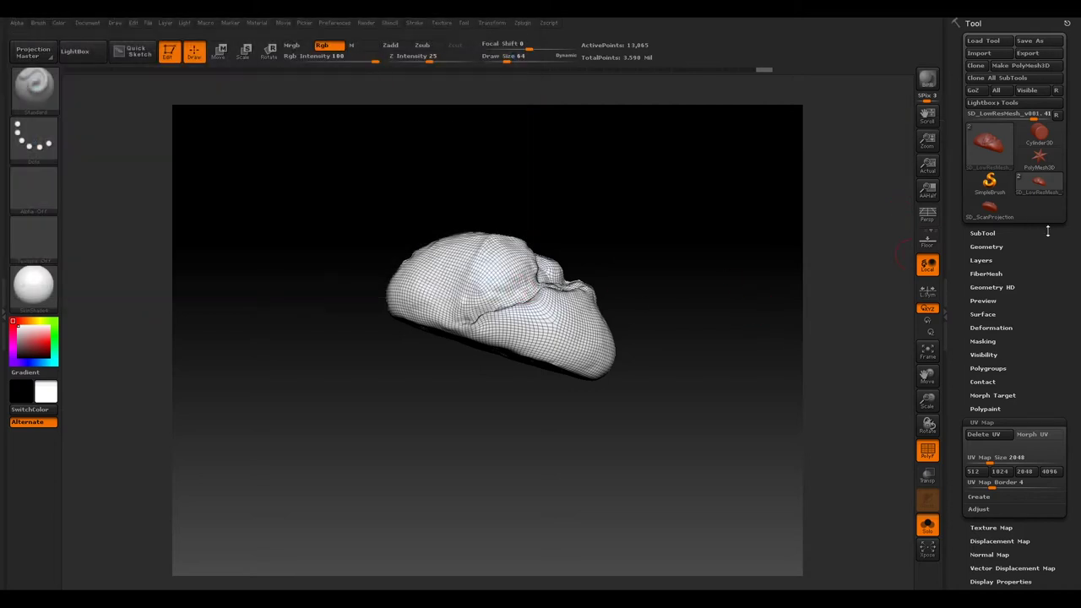
# Turn off Grp in the tool's export settings.
pyautogui.scroll(-5, 1047, 230)
pyautogui.click(988, 385)
pyautogui.click(1052, 318)
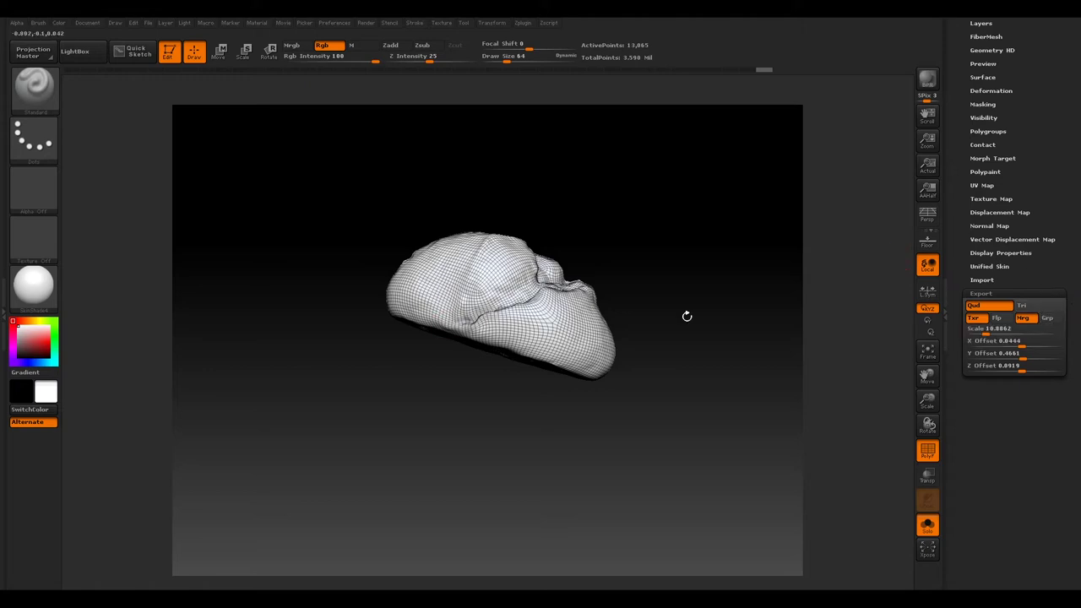
# Export the low-res loaf as the OBJ file SD_LowResMesh_v002 in the BaseMesh folder.
pyautogui.moveTo(1054, 463); pyautogui.dragTo(1040, 538)
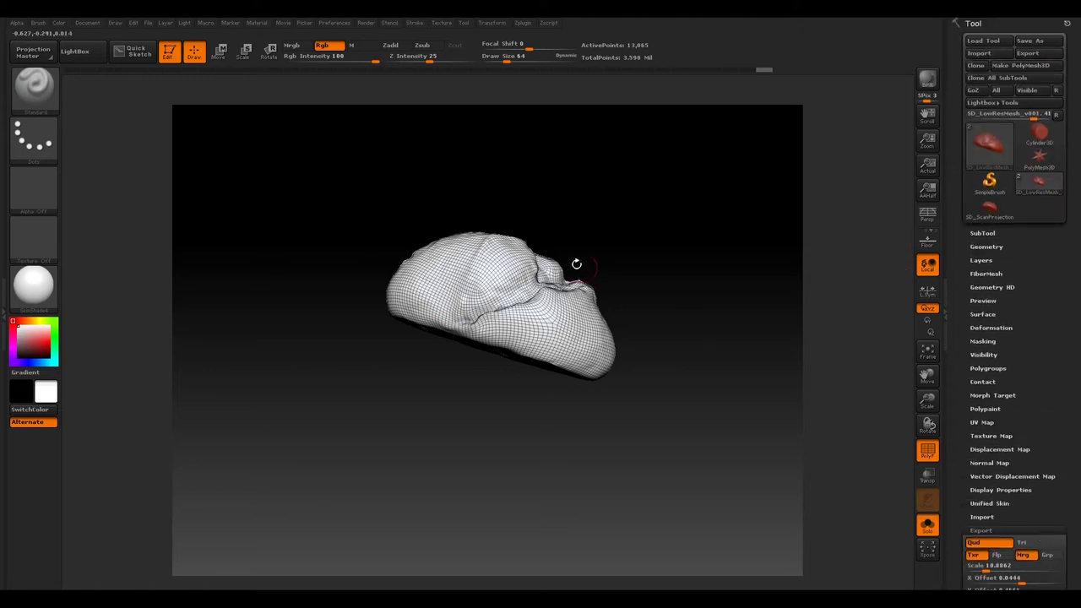
pyautogui.click(1032, 53)
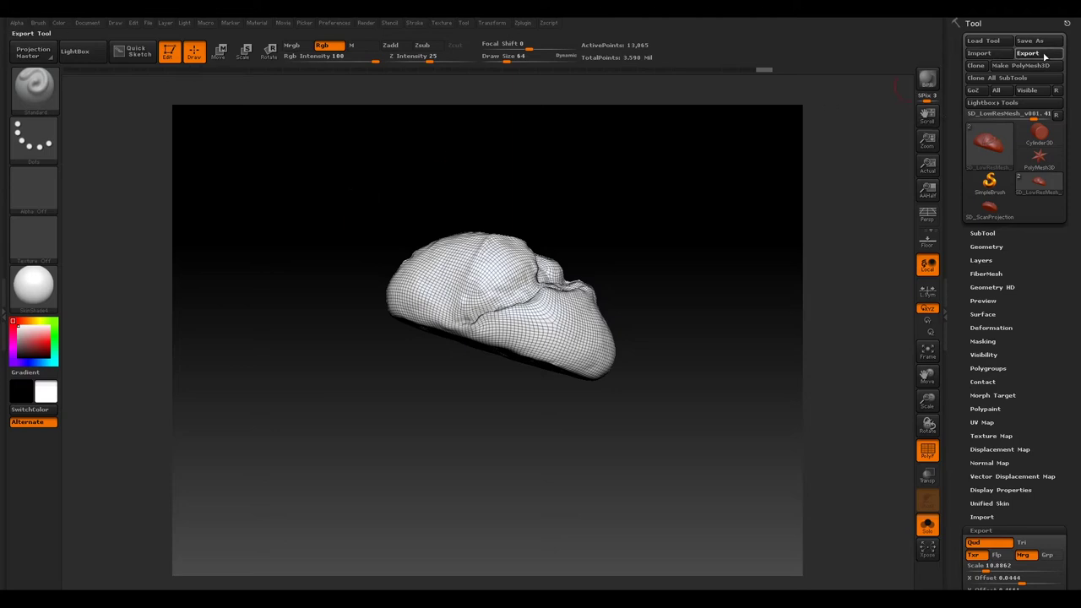
pyautogui.click(149, 125)
pyautogui.click(144, 250)
pyautogui.click(150, 250)
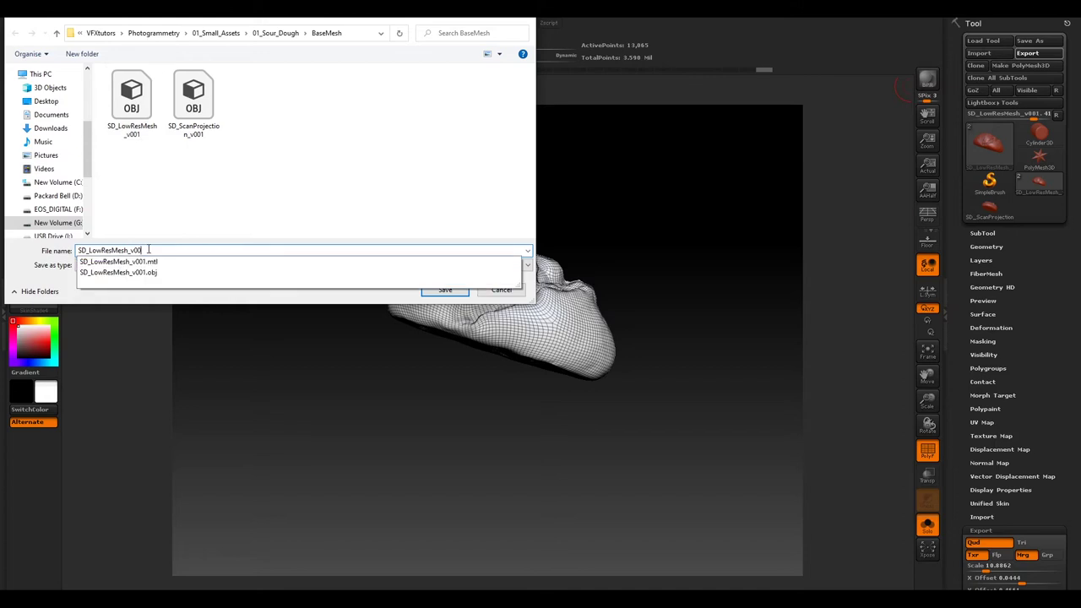
pyautogui.click(447, 290)
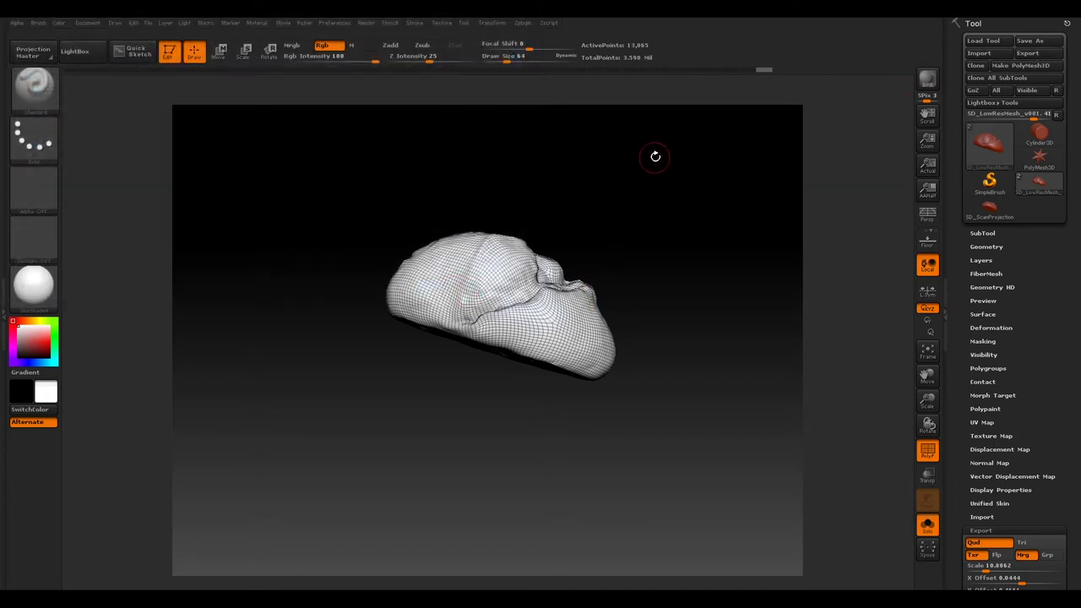
# Switch to Maya and import SD_LowResMesh_v002.OBJ from the BaseMesh folder.
pyautogui.moveTo(579, 168); pyautogui.dragTo(620, 182)
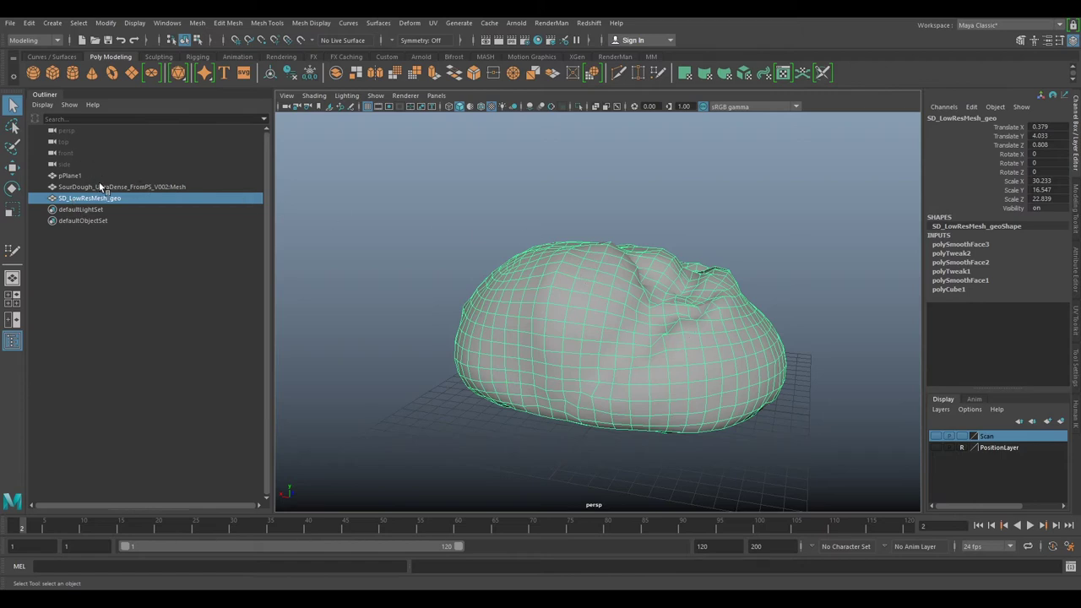
pyautogui.click(11, 24)
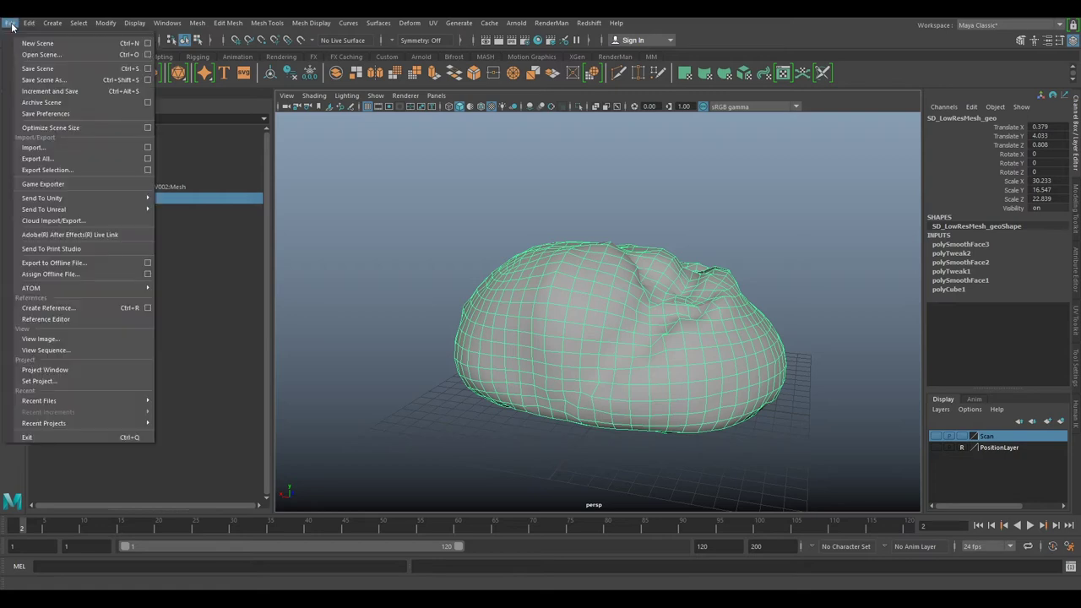
pyautogui.click(35, 148)
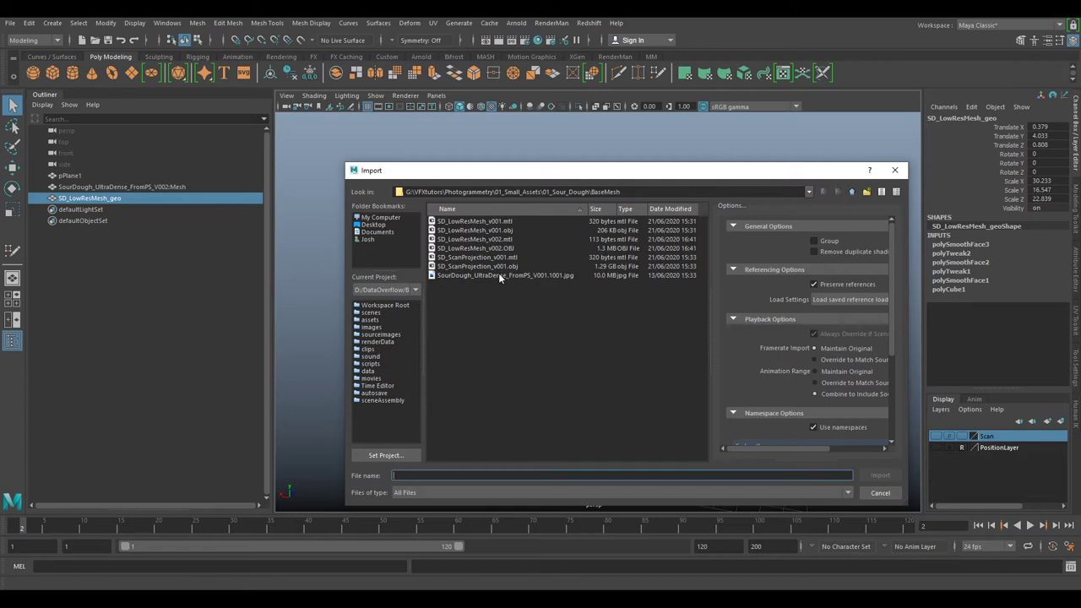
pyautogui.click(490, 249)
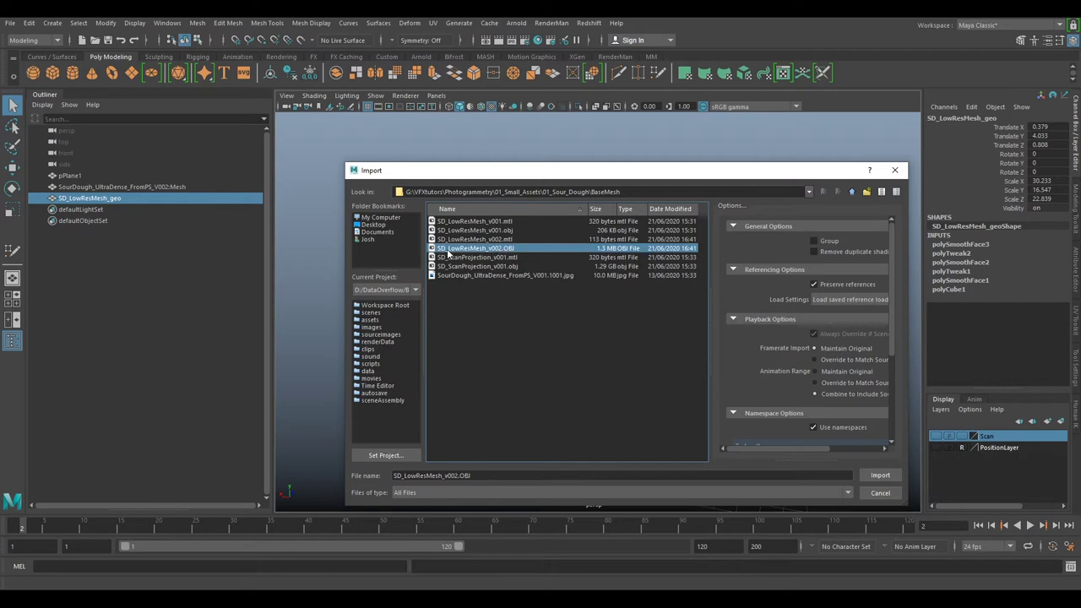
pyautogui.click(878, 476)
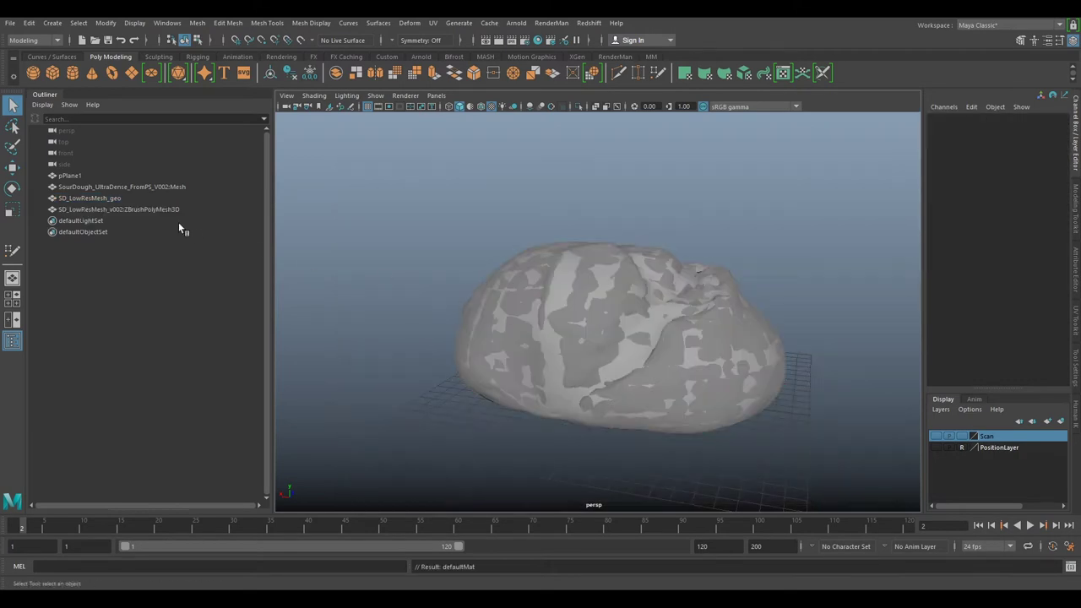
# Hide the old SD_LowResMesh_geo that overlaps the imported ZBrush mesh.
pyautogui.click(135, 210)
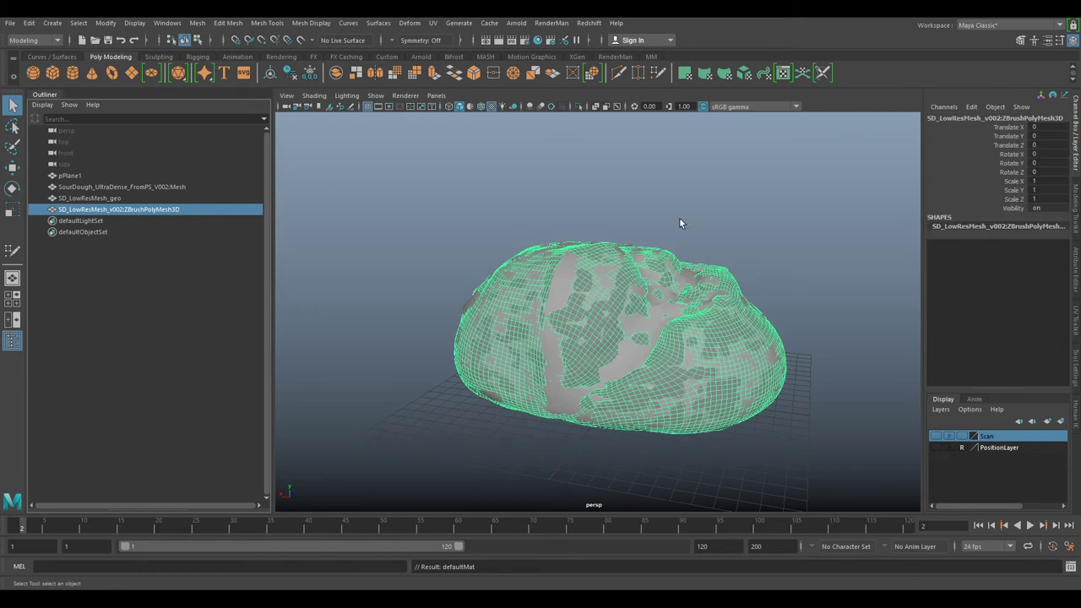
pyautogui.keyDown('alt'); pyautogui.moveTo(831, 236); pyautogui.dragTo(766, 233); pyautogui.keyUp('alt')
pyautogui.click(106, 198)
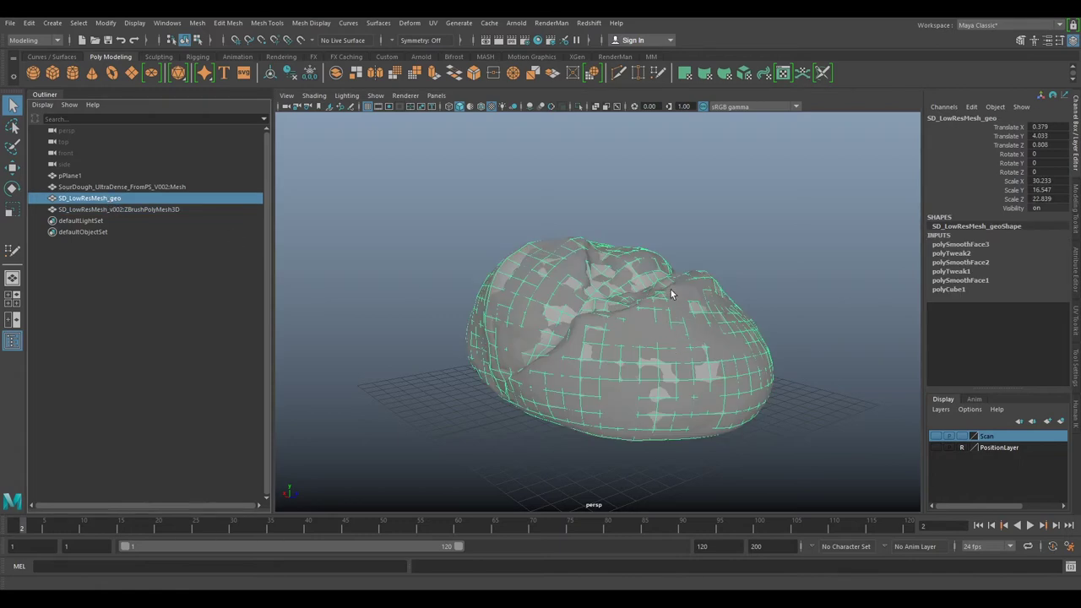
pyautogui.press('h')
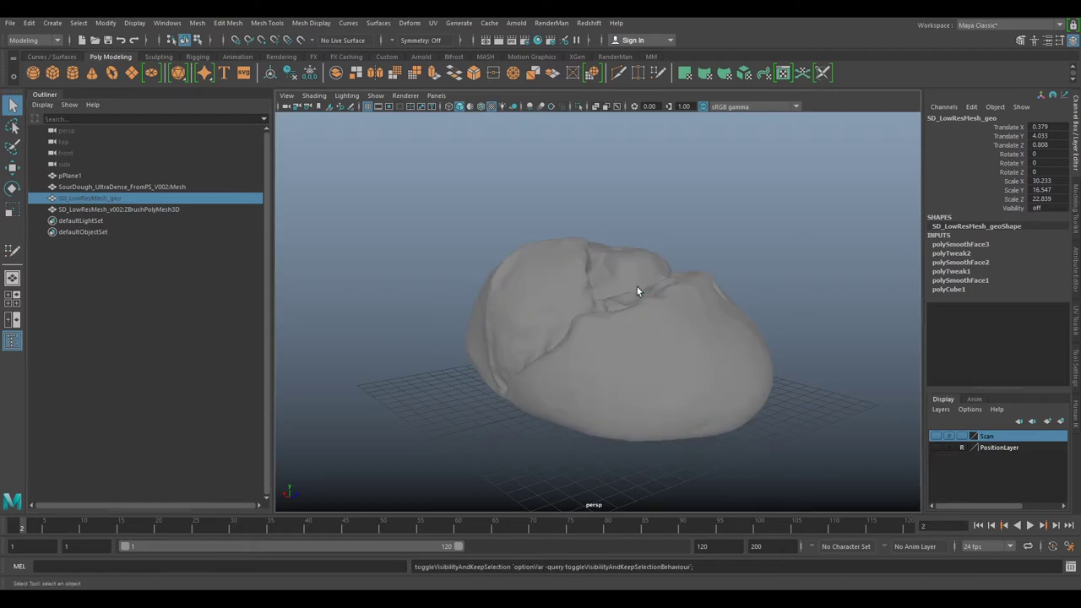
pyautogui.click(423, 227)
pyautogui.keyDown('alt'); pyautogui.moveTo(424, 227); pyautogui.dragTo(483, 225); pyautogui.keyUp('alt')
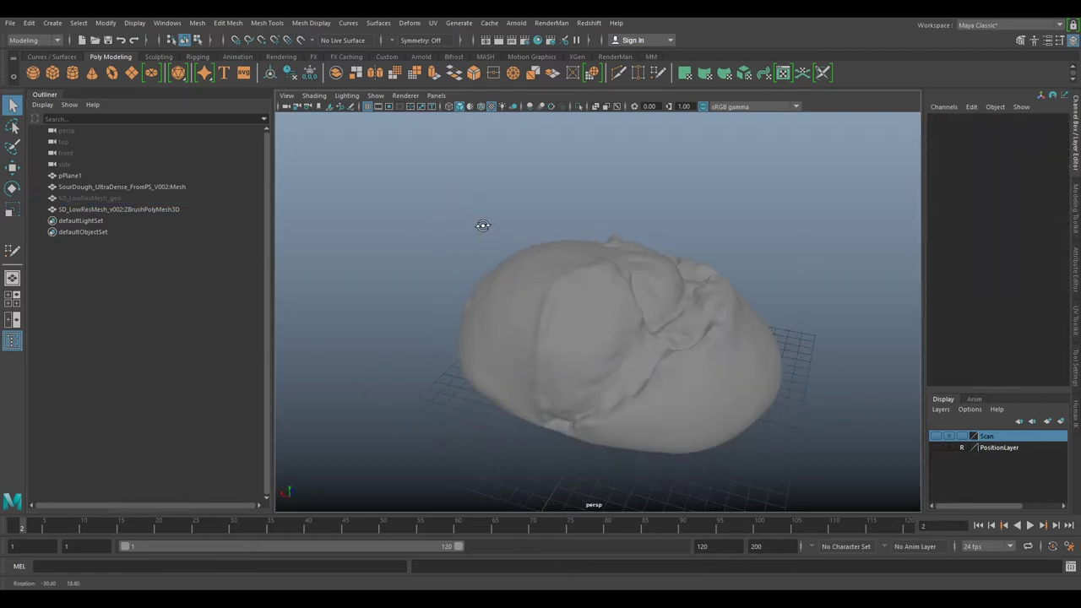
# Select the imported mesh, turn off the viewport grid and inspect the topology on its underside and top.
pyautogui.click(718, 304)
pyautogui.keyDown('alt'); pyautogui.moveTo(718, 304); pyautogui.dragTo(580, 230); pyautogui.keyUp('alt')
pyautogui.scroll(4, 780, 323)
pyautogui.scroll(3, 730, 385)
pyautogui.scroll(-4, 731, 385)
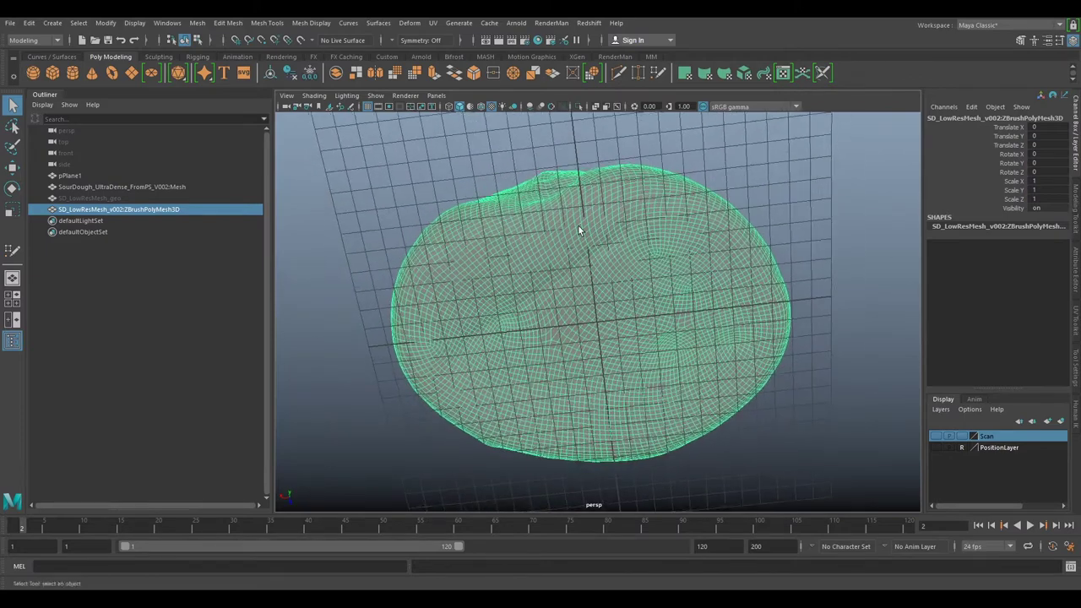
pyautogui.keyDown('alt'); pyautogui.moveTo(662, 232); pyautogui.dragTo(555, 172); pyautogui.keyUp('alt')
pyautogui.click(367, 106)
pyautogui.keyDown('alt'); pyautogui.moveTo(612, 249); pyautogui.dragTo(480, 308); pyautogui.keyUp('alt')
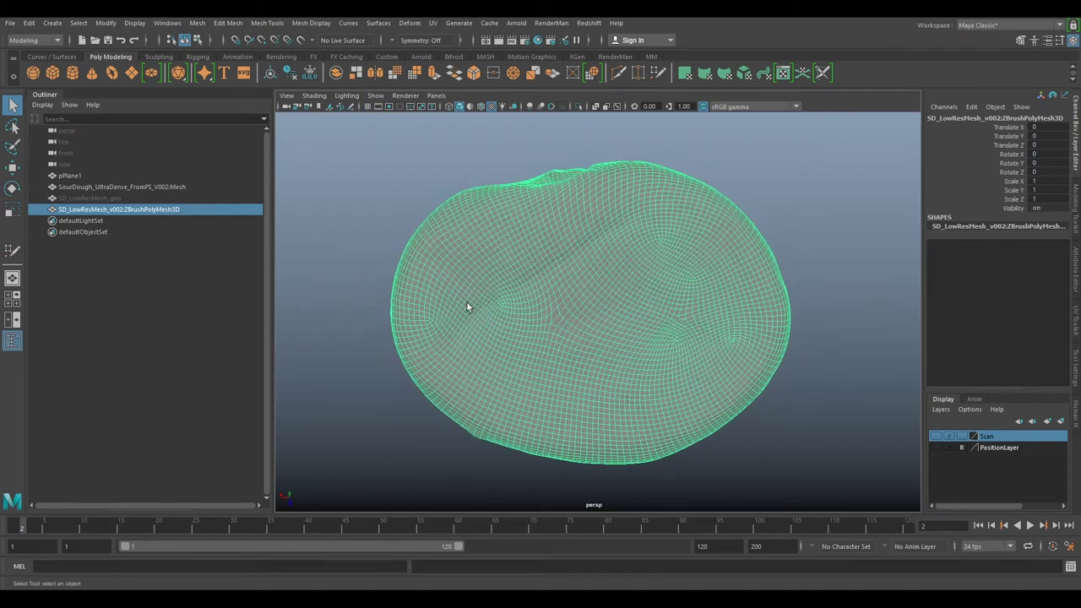
pyautogui.keyDown('alt'); pyautogui.moveTo(585, 287); pyautogui.dragTo(589, 344); pyautogui.keyUp('alt')
pyautogui.keyDown('alt'); pyautogui.moveTo(673, 391); pyautogui.dragTo(671, 446); pyautogui.keyUp('alt')
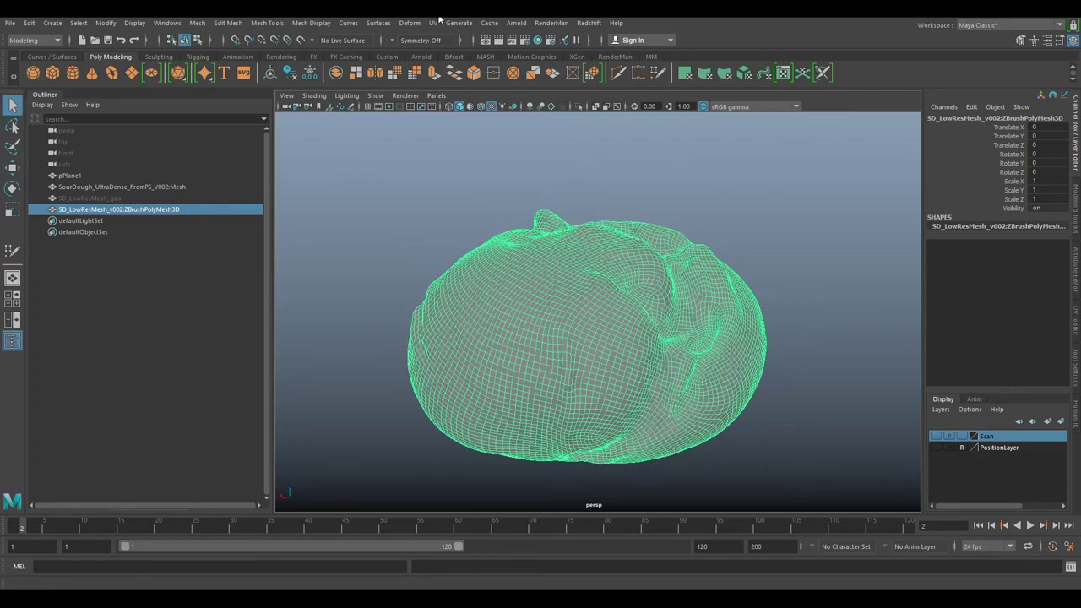
# Open the UV Editor for the imported mesh and resize its window to sit beside the loaf.
pyautogui.click(432, 23)
pyautogui.click(453, 43)
pyautogui.moveTo(1080, 160); pyautogui.dragTo(624, 44)
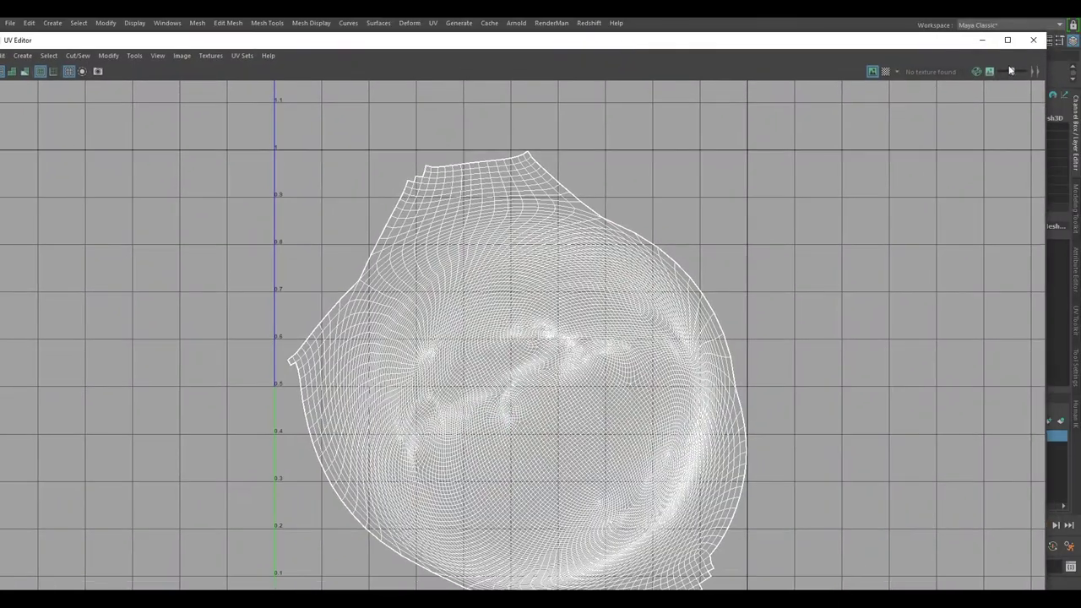
pyautogui.moveTo(711, 178); pyautogui.dragTo(332, 358)
pyautogui.moveTo(109, 363); pyautogui.dragTo(185, 134)
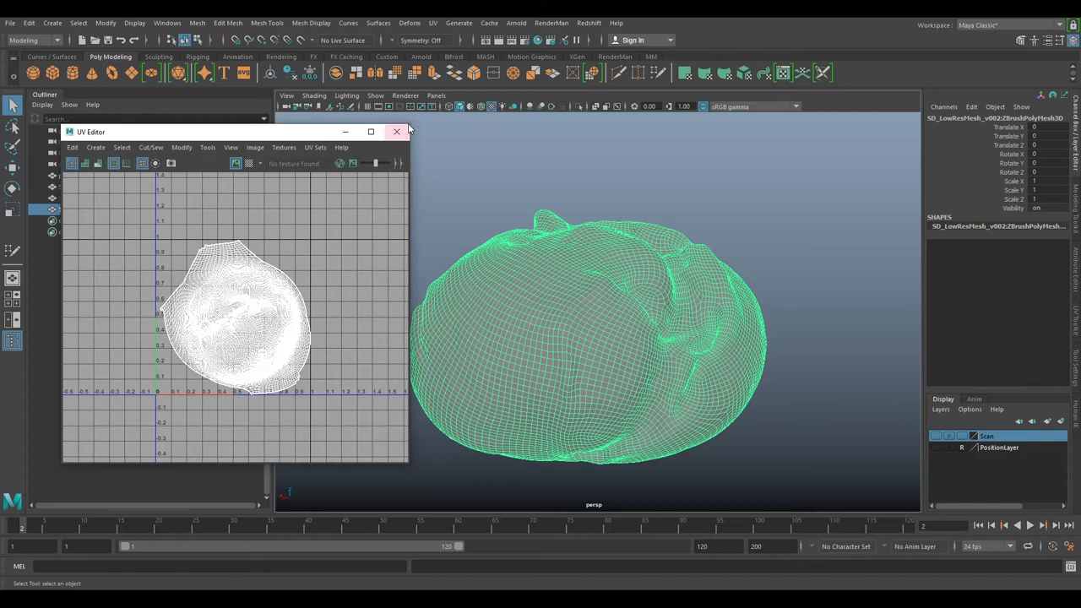
pyautogui.moveTo(412, 125); pyautogui.dragTo(321, 229)
pyautogui.scroll(5, 209, 365)
pyautogui.scroll(-3, 236, 370)
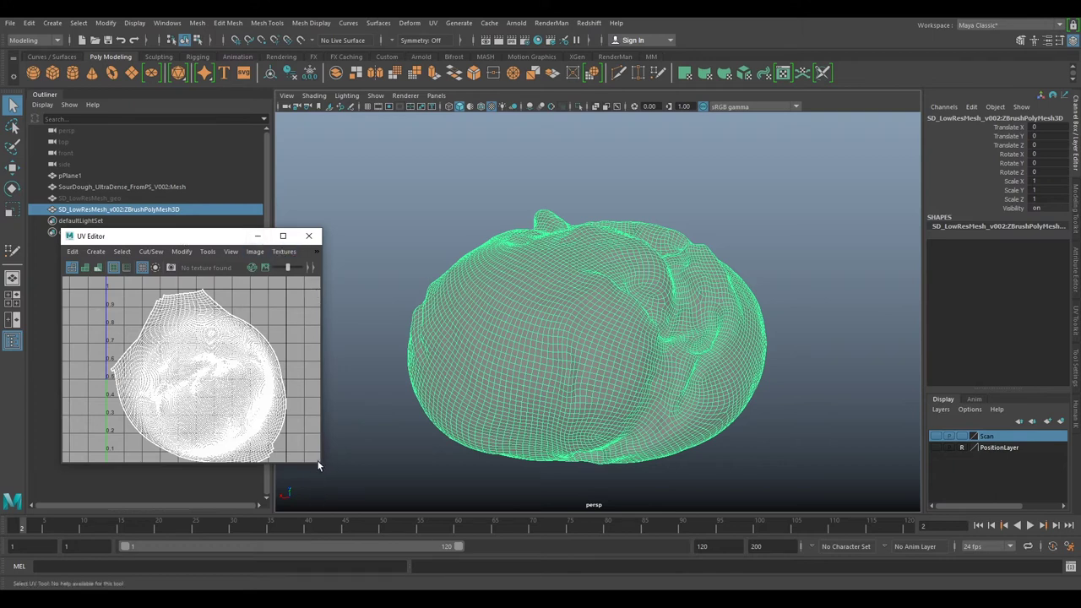
pyautogui.moveTo(318, 461); pyautogui.dragTo(503, 463)
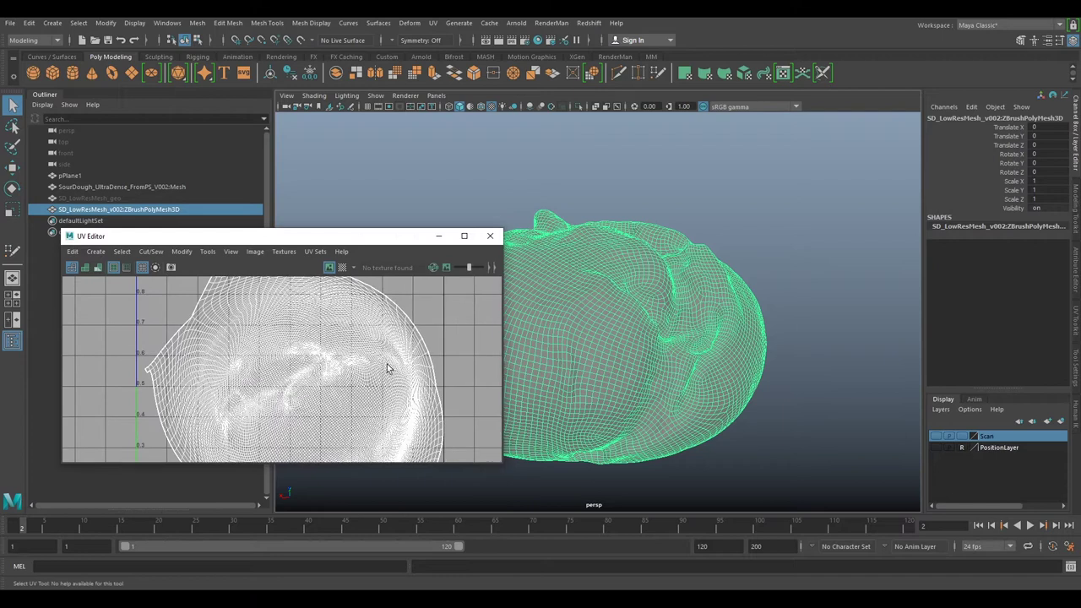
# Display the checker map on the loaf, inspect the UV stretching and seams around it, and minimise the UV Editor.
pyautogui.click(342, 267)
pyautogui.keyDown('alt'); pyautogui.moveTo(746, 394); pyautogui.dragTo(682, 326); pyautogui.keyUp('alt')
pyautogui.keyDown('alt'); pyautogui.moveTo(563, 333); pyautogui.dragTo(594, 265); pyautogui.keyUp('alt')
pyautogui.keyDown('alt'); pyautogui.moveTo(688, 217); pyautogui.dragTo(782, 178); pyautogui.keyUp('alt')
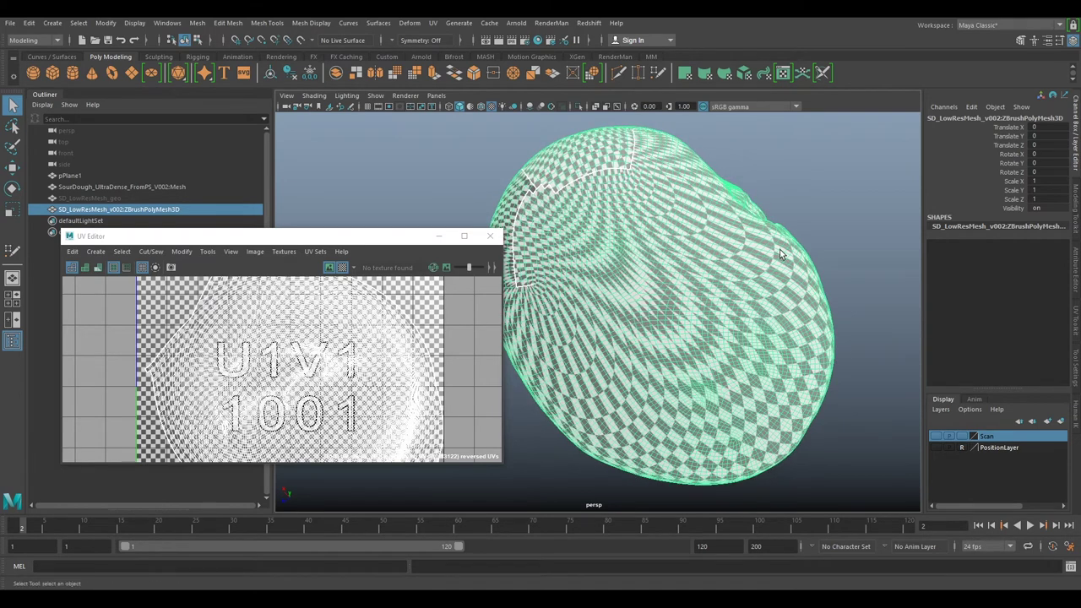
pyautogui.keyDown('alt'); pyautogui.moveTo(772, 174); pyautogui.dragTo(737, 323); pyautogui.keyUp('alt')
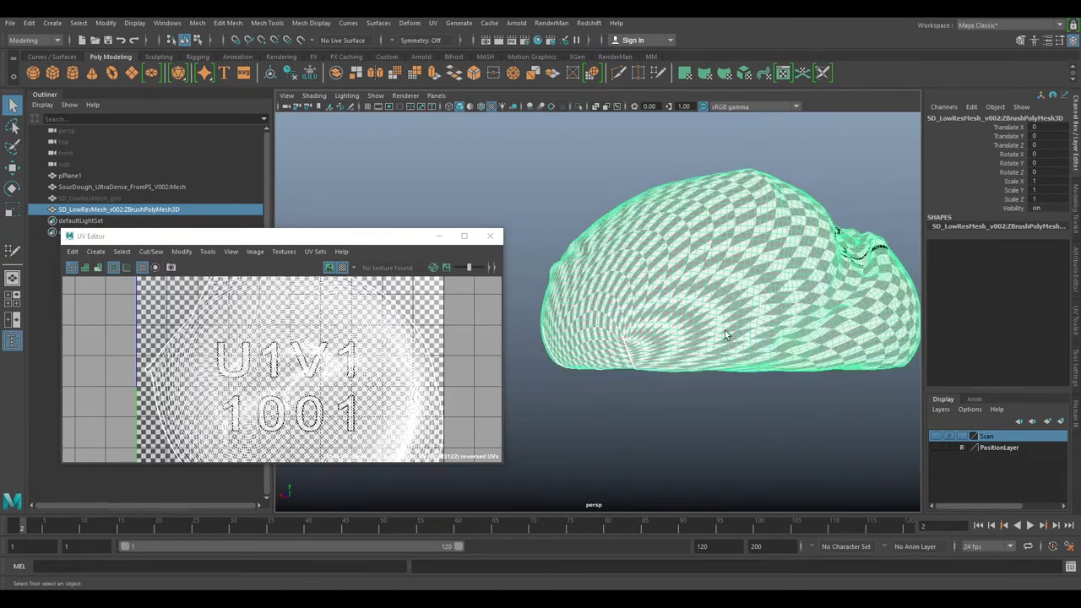
pyautogui.keyDown('alt'); pyautogui.moveTo(776, 437); pyautogui.dragTo(763, 395); pyautogui.keyUp('alt')
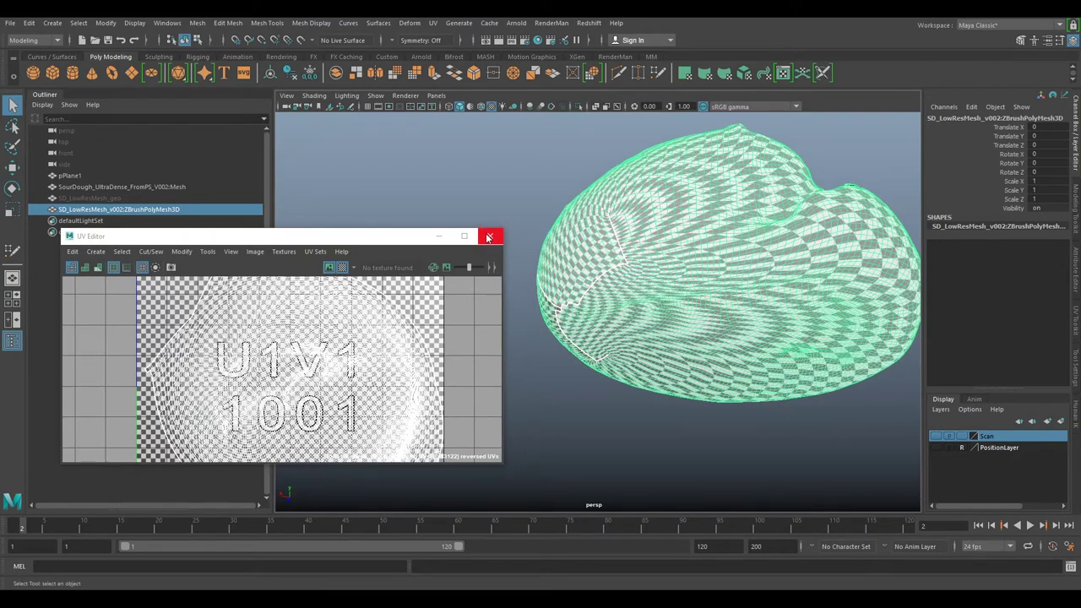
pyautogui.click(444, 237)
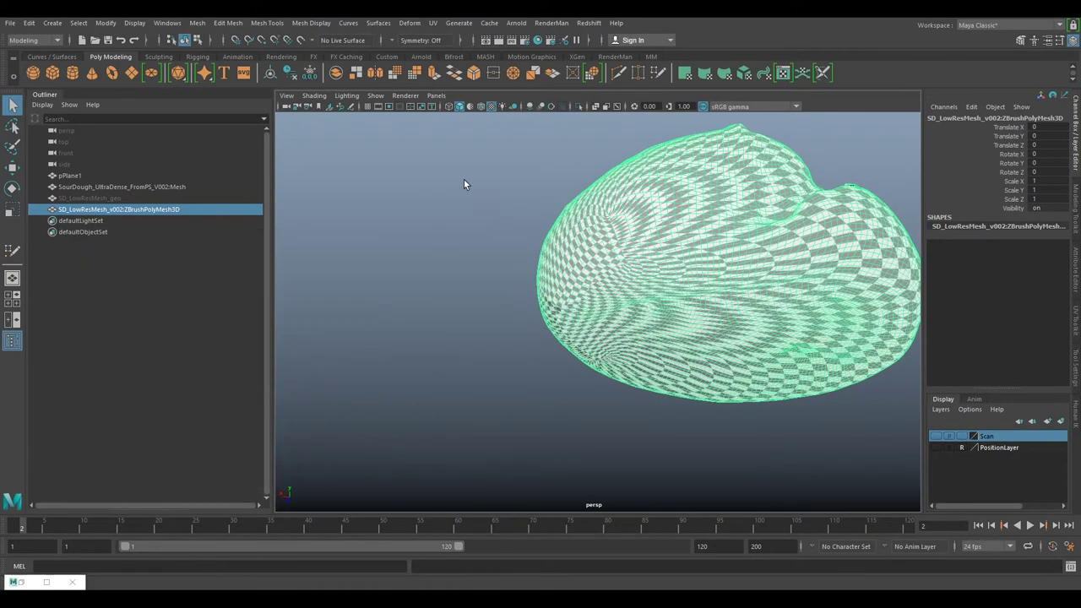
# Delete the existing UVs of the imported loaf mesh.
pyautogui.keyDown('alt'); pyautogui.moveTo(601, 171); pyautogui.dragTo(507, 212); pyautogui.keyUp('alt')
pyautogui.click(432, 23)
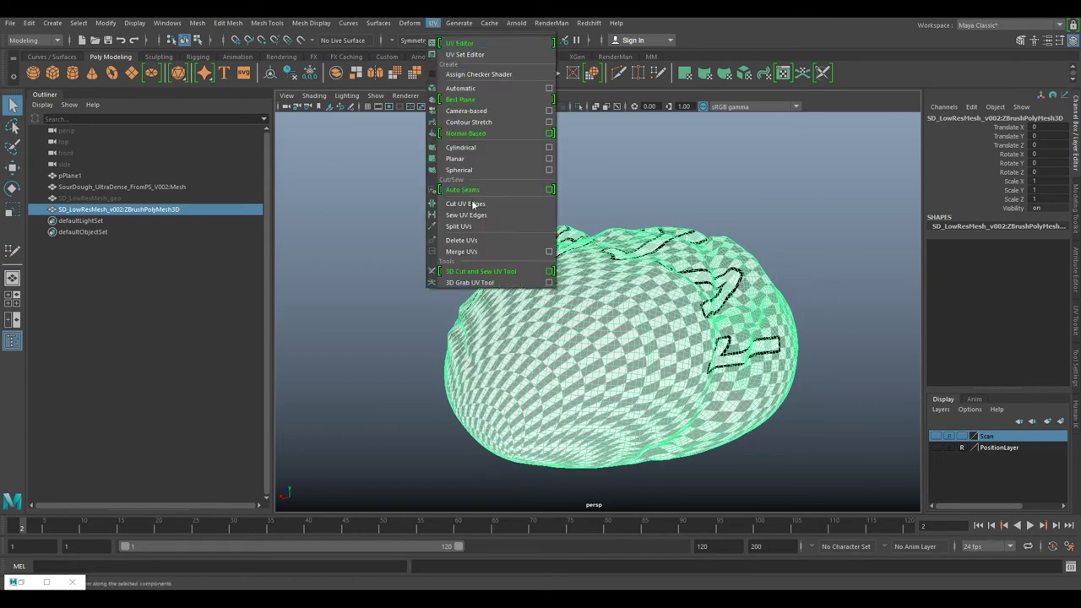
pyautogui.click(468, 241)
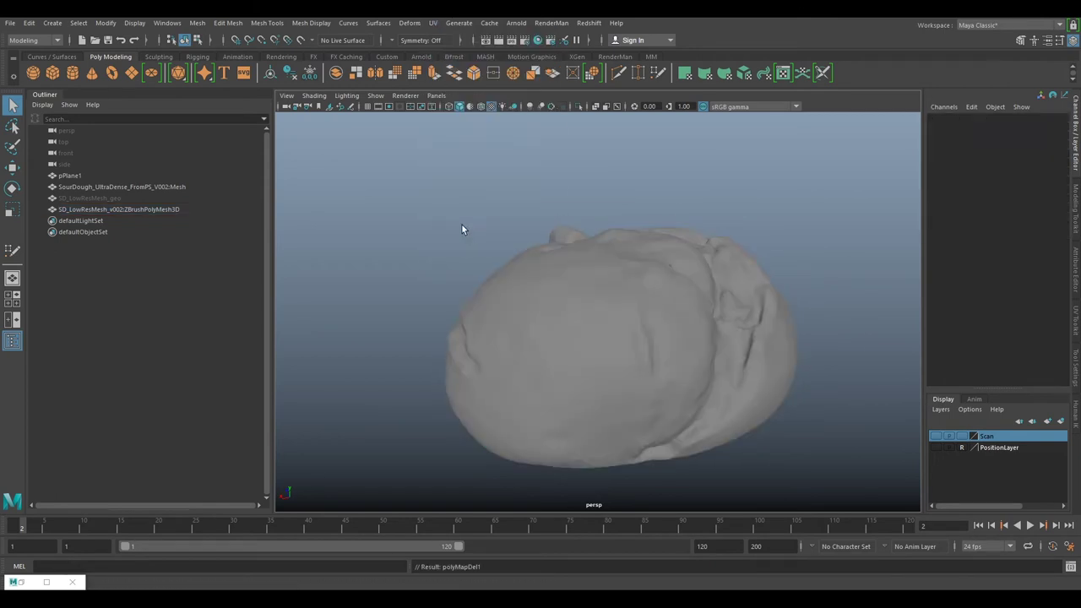
# Select the loaf and apply a camera-based UV projection from an elevated view of its top.
pyautogui.keyDown('alt'); pyautogui.moveTo(635, 320); pyautogui.dragTo(574, 309); pyautogui.keyUp('alt')
pyautogui.click(619, 304)
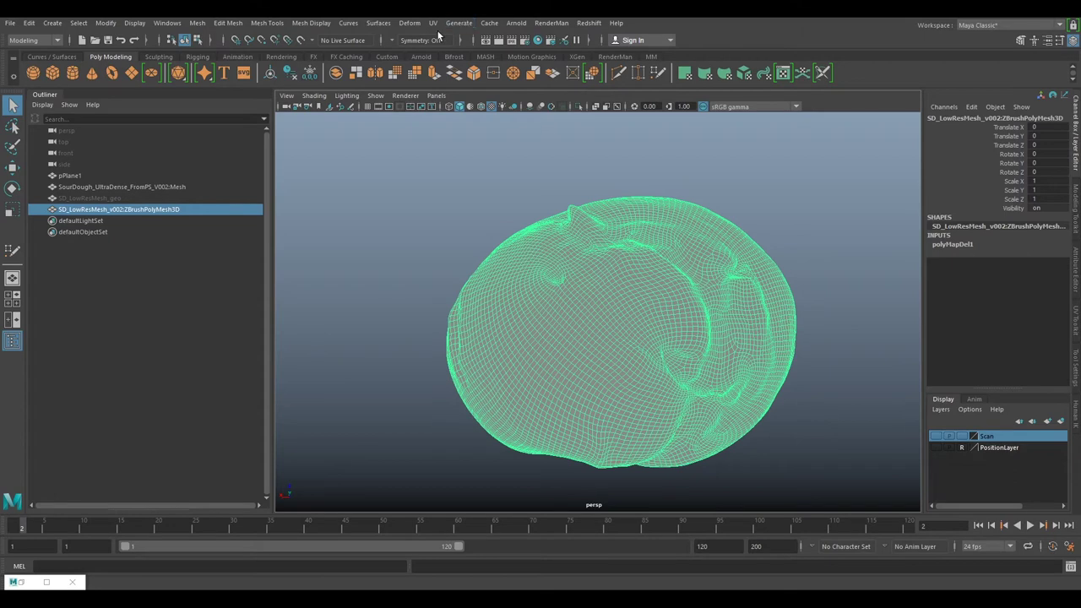
pyautogui.keyDown('alt'); pyautogui.moveTo(560, 355); pyautogui.dragTo(642, 327); pyautogui.keyUp('alt')
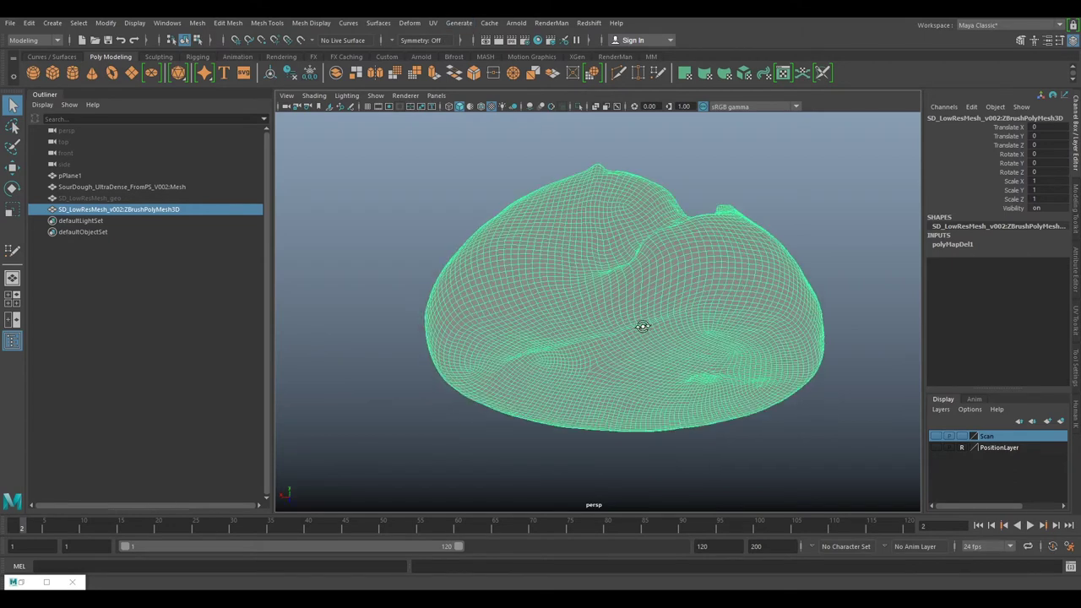
pyautogui.keyDown('alt'); pyautogui.moveTo(594, 182); pyautogui.dragTo(486, 204); pyautogui.keyUp('alt')
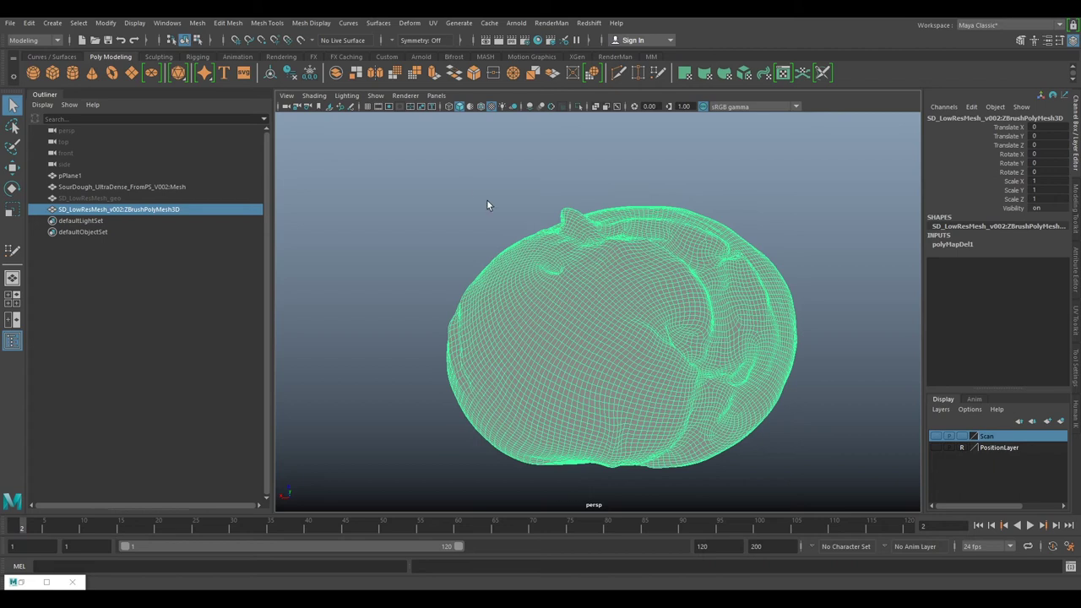
pyautogui.click(434, 23)
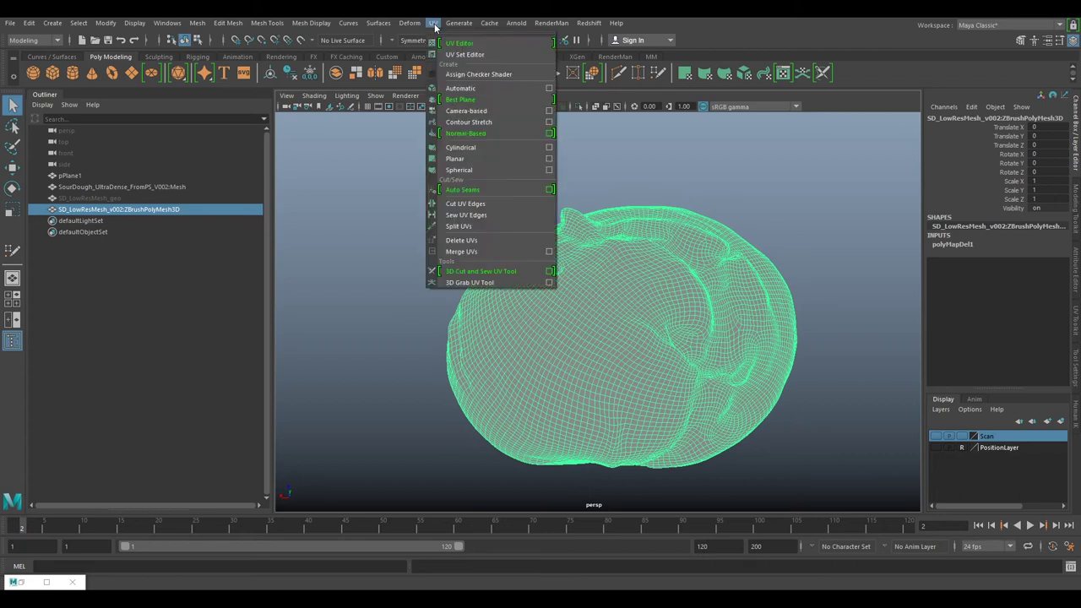
pyautogui.click(468, 113)
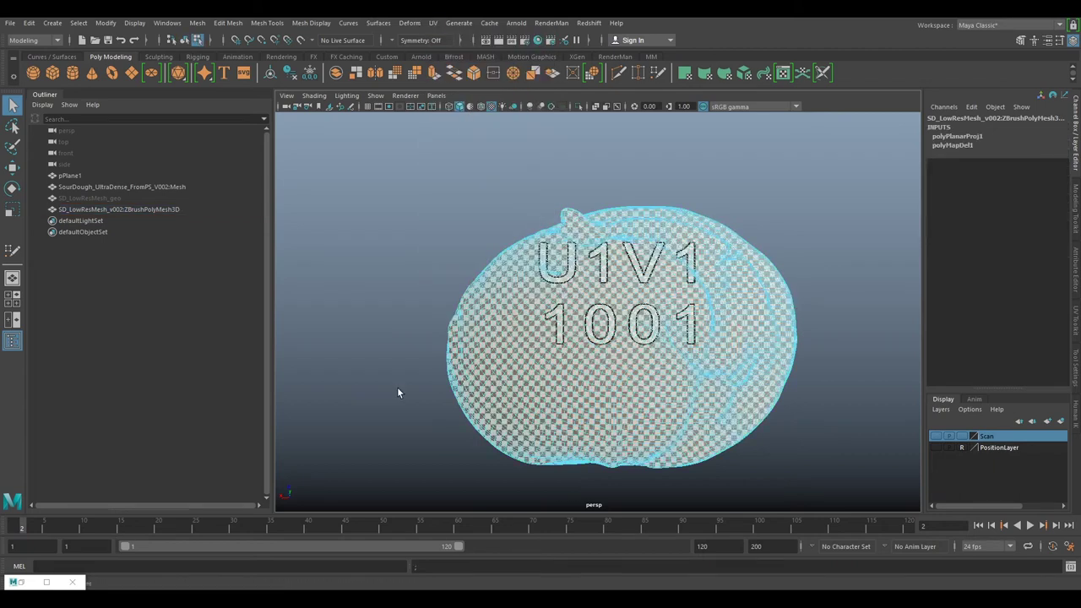
# Restore the UV Editor, inspect the projected checker pattern along the loaf's sides, and turn the checker display off.
pyautogui.click(24, 583)
pyautogui.scroll(-2, 345, 361)
pyautogui.keyDown('alt'); pyautogui.moveTo(373, 362); pyautogui.dragTo(367, 283, button='middle'); pyautogui.keyUp('alt')
pyautogui.scroll(-1, 362, 365)
pyautogui.keyDown('alt'); pyautogui.moveTo(722, 388); pyautogui.dragTo(726, 311); pyautogui.keyUp('alt')
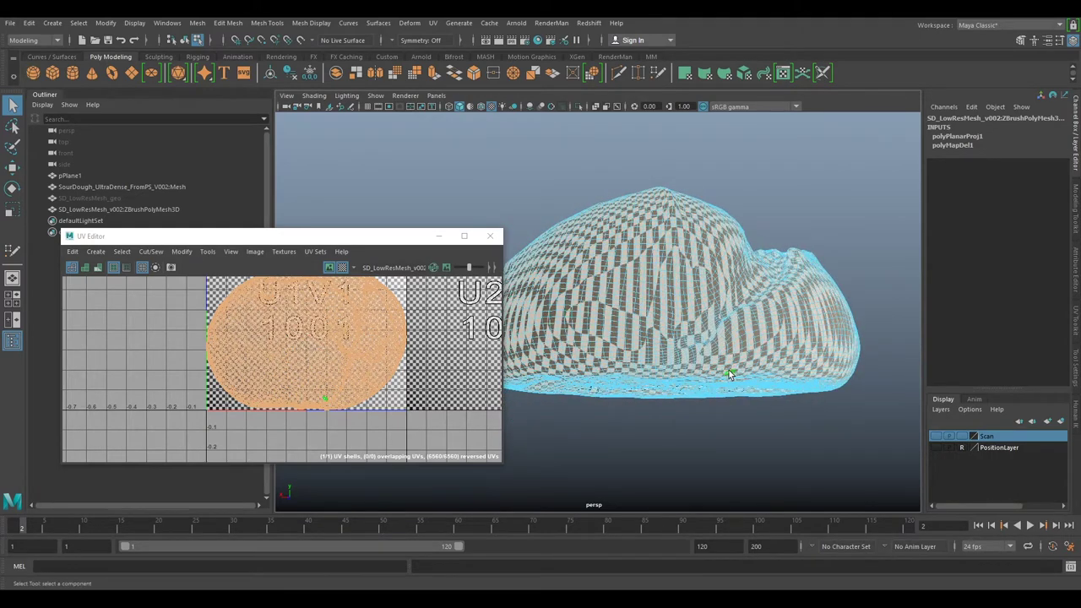
pyautogui.scroll(4, 729, 370)
pyautogui.keyDown('alt'); pyautogui.moveTo(730, 369); pyautogui.dragTo(657, 289, button='middle'); pyautogui.keyUp('alt')
pyautogui.click(342, 267)
# Switch the loaf to edge selection and select an edge loop running around its side.
pyautogui.moveTo(782, 292); pyautogui.dragTo(782, 260, button='right')
pyautogui.keyDown('alt'); pyautogui.moveTo(764, 375); pyautogui.dragTo(768, 310); pyautogui.keyUp('alt')
pyautogui.keyDown('alt'); pyautogui.moveTo(768, 309); pyautogui.dragTo(879, 412, button='middle'); pyautogui.keyUp('alt')
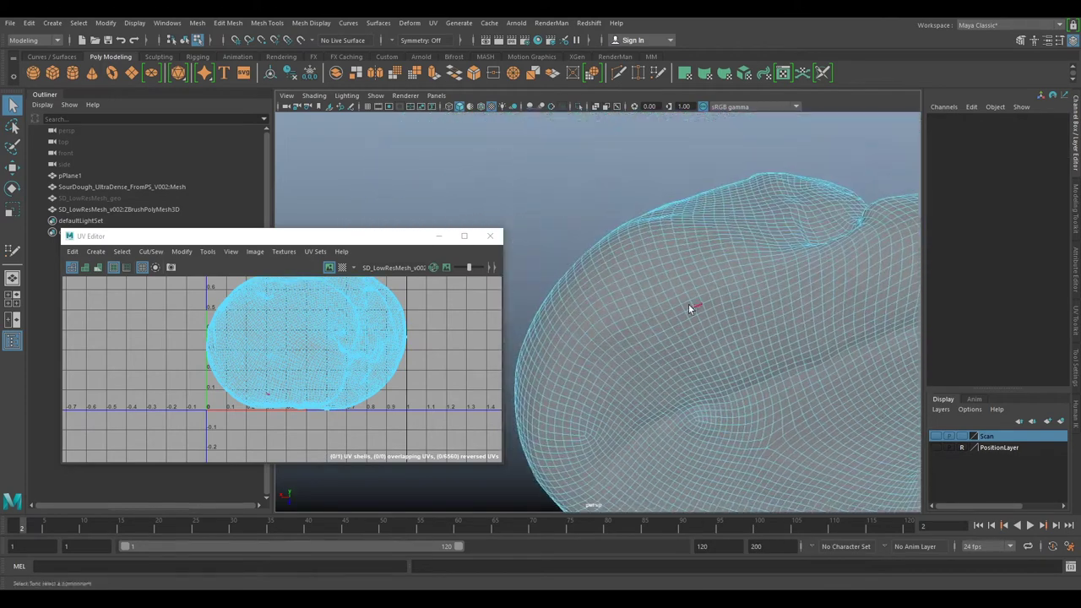
pyautogui.click(673, 309)
# Examine the path of the selected edge loop around the loaf's sides and underside.
pyautogui.keyDown('alt'); pyautogui.moveTo(674, 309); pyautogui.dragTo(634, 435); pyautogui.keyUp('alt')
pyautogui.scroll(3, 721, 338)
pyautogui.scroll(-5, 713, 349)
pyautogui.scroll(4, 682, 393)
pyautogui.scroll(-3, 728, 410)
pyautogui.keyDown('alt'); pyautogui.moveTo(728, 410); pyautogui.dragTo(706, 403); pyautogui.keyUp('alt')
pyautogui.scroll(3, 683, 313)
pyautogui.keyDown('alt'); pyautogui.moveTo(683, 313); pyautogui.dragTo(650, 297); pyautogui.keyUp('alt')
pyautogui.scroll(-5, 774, 296)
pyautogui.scroll(5, 705, 369)
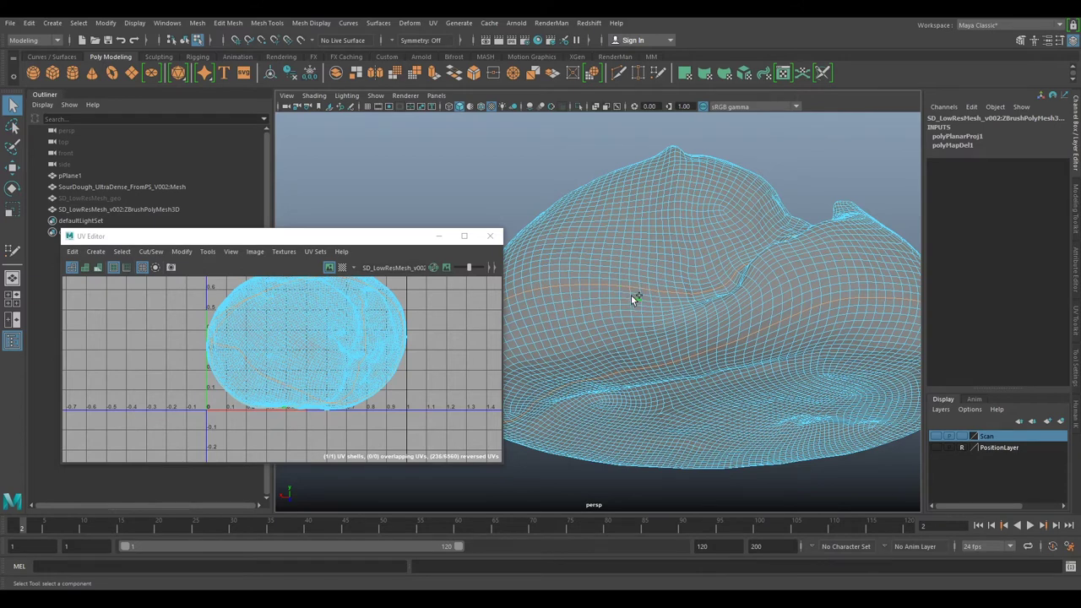
# Add connecting edges down the loaf's side to the selection, linking the upper and lower stretches of the edge loop.
pyautogui.keyDown('shift'); pyautogui.click(637, 337); pyautogui.keyUp('shift')
pyautogui.keyDown('shift'); pyautogui.click(646, 357); pyautogui.keyUp('shift')
pyautogui.keyDown('alt'); pyautogui.moveTo(698, 380); pyautogui.dragTo(708, 348, button='middle'); pyautogui.keyUp('alt')
pyautogui.keyDown('alt'); pyautogui.moveTo(662, 296); pyautogui.dragTo(709, 346, button='right'); pyautogui.keyUp('alt')
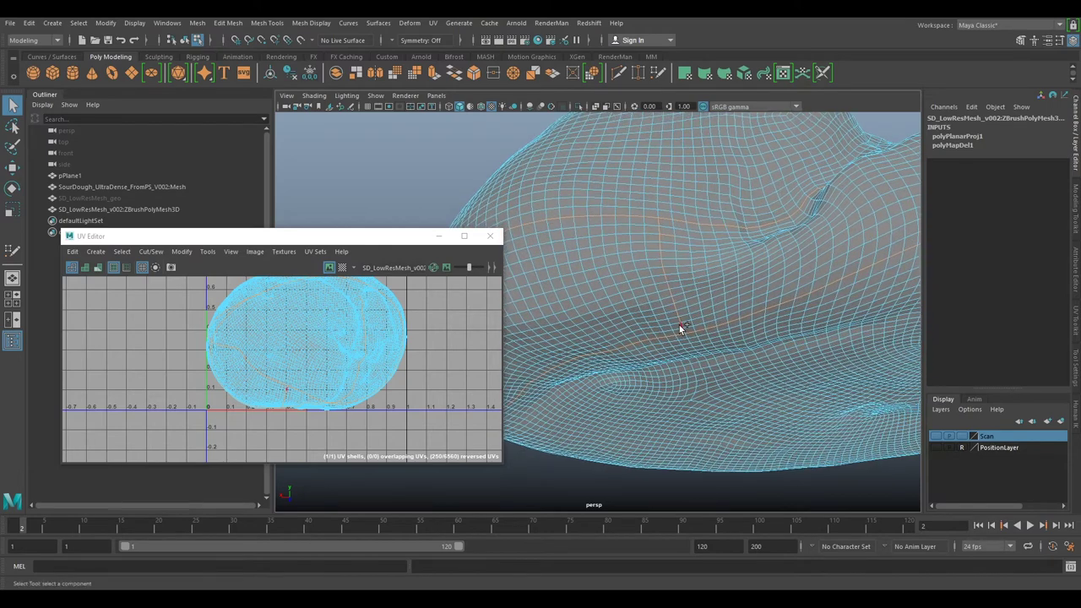
pyautogui.scroll(-3, 695, 352)
pyautogui.keyDown('alt'); pyautogui.moveTo(695, 352); pyautogui.dragTo(639, 176); pyautogui.keyUp('alt')
pyautogui.keyDown('alt'); pyautogui.moveTo(629, 184); pyautogui.dragTo(692, 256, button='middle'); pyautogui.keyUp('alt')
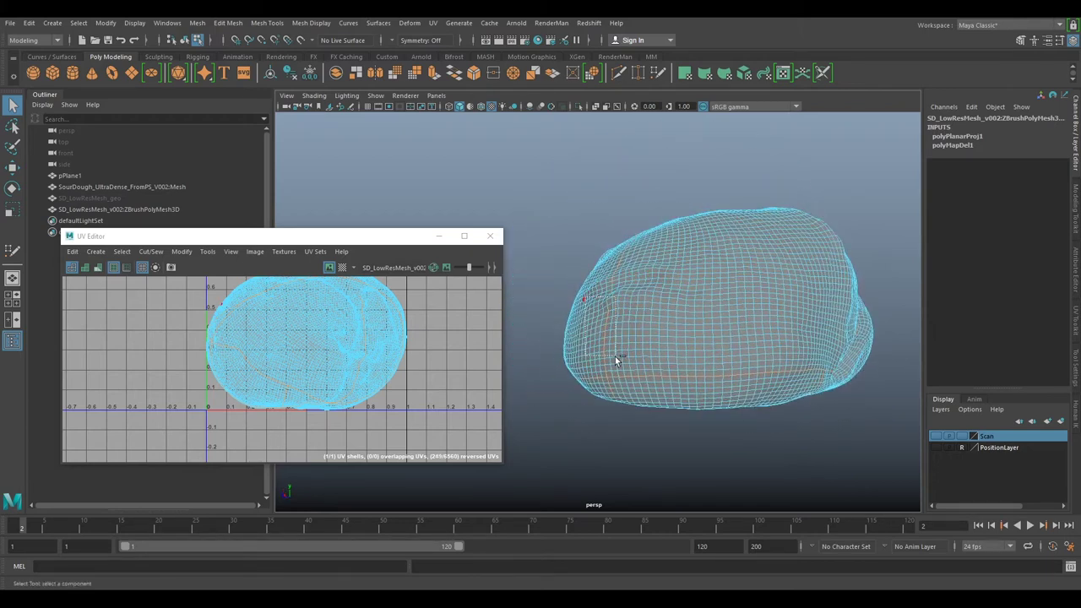
# Deselect the unwanted edges around the loaf's crease and check the remaining seam selection around the side.
pyautogui.keyDown('alt'); pyautogui.moveTo(730, 385); pyautogui.dragTo(634, 271); pyautogui.keyUp('alt')
pyautogui.moveTo(541, 193); pyautogui.dragTo(757, 118)
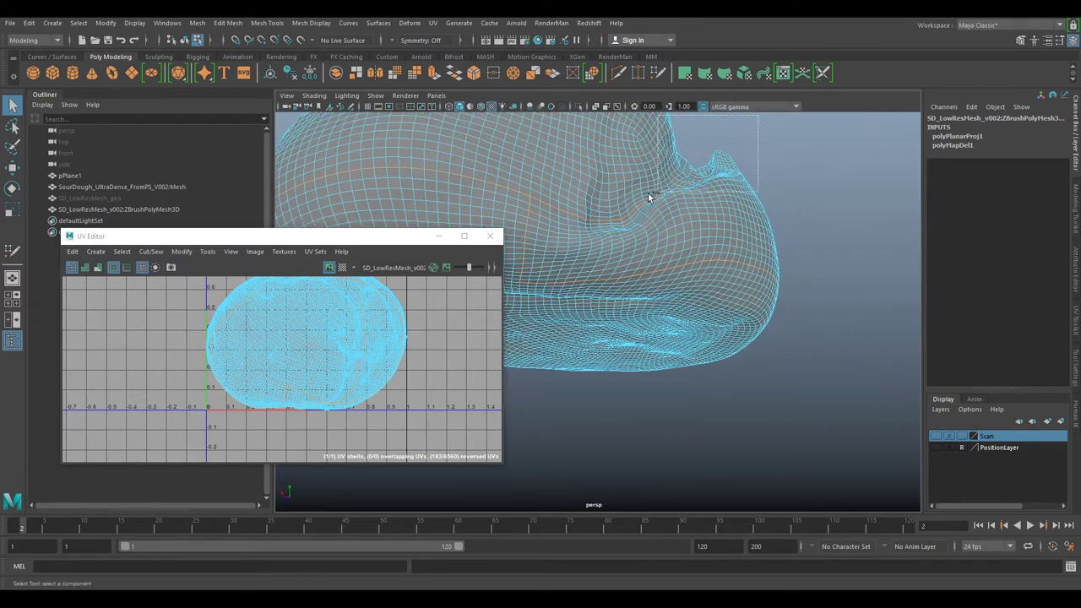
pyautogui.moveTo(563, 219); pyautogui.dragTo(717, 193)
pyautogui.moveTo(551, 244); pyautogui.dragTo(691, 262)
pyautogui.scroll(5, 696, 274)
pyautogui.scroll(-5, 711, 308)
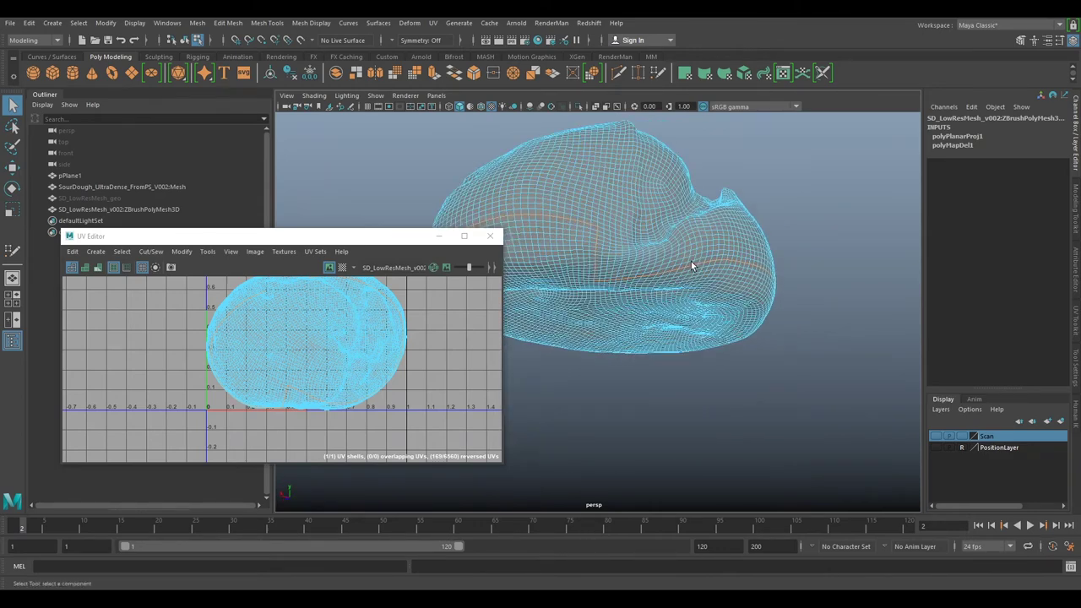
pyautogui.keyDown('alt'); pyautogui.moveTo(725, 321); pyautogui.dragTo(757, 233); pyautogui.keyUp('alt')
pyautogui.keyDown('alt'); pyautogui.moveTo(698, 258); pyautogui.dragTo(709, 336); pyautogui.keyUp('alt')
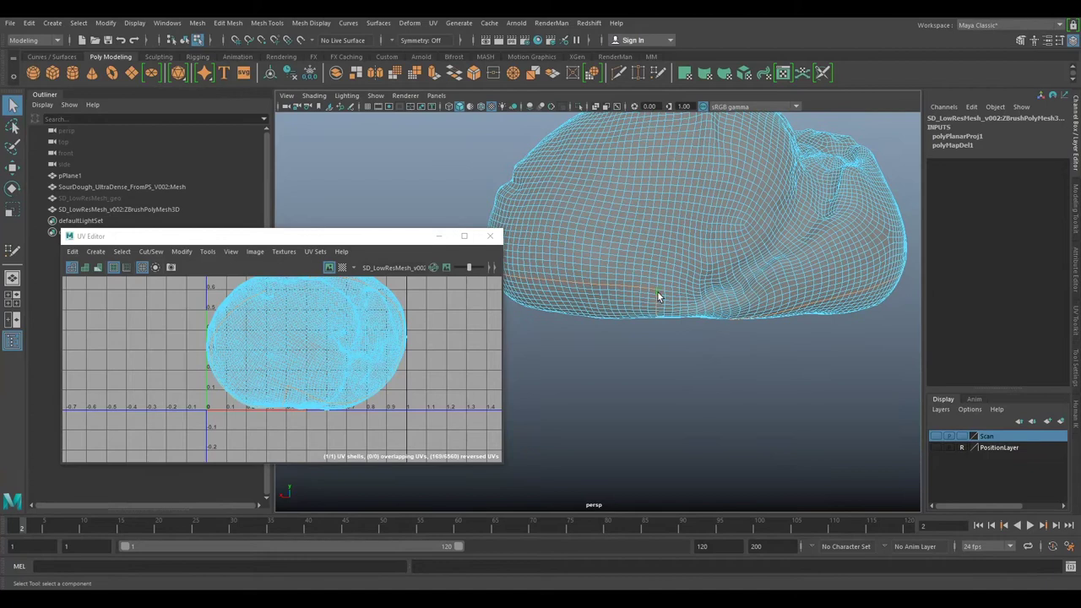
# Cut the UVs along the selected seam edges around the loaf and check the seam on the mesh.
pyautogui.click(433, 25)
pyautogui.click(432, 26)
pyautogui.click(1074, 325)
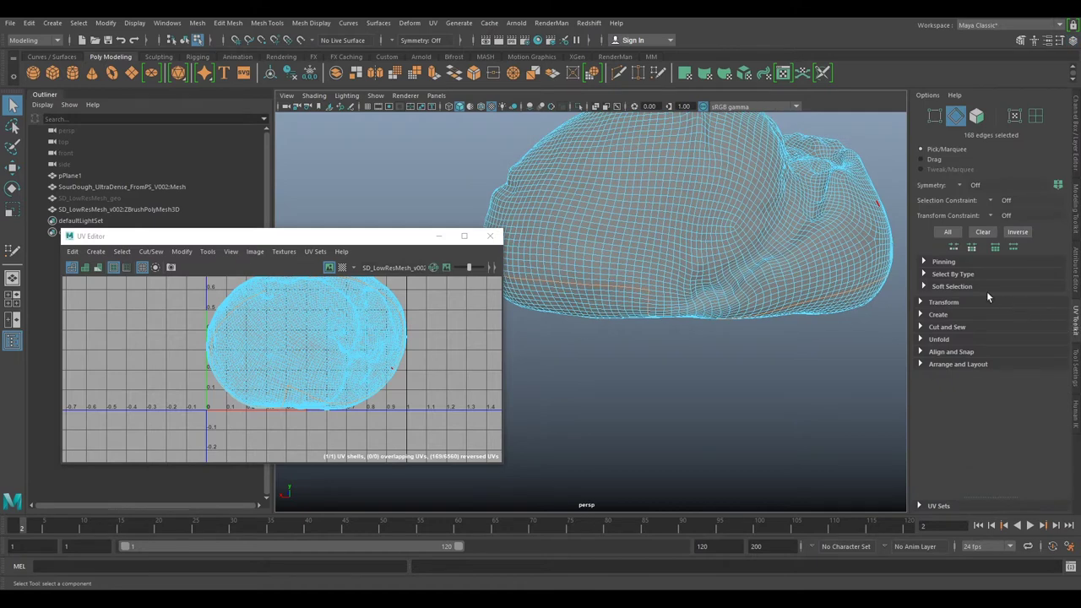
pyautogui.click(921, 327)
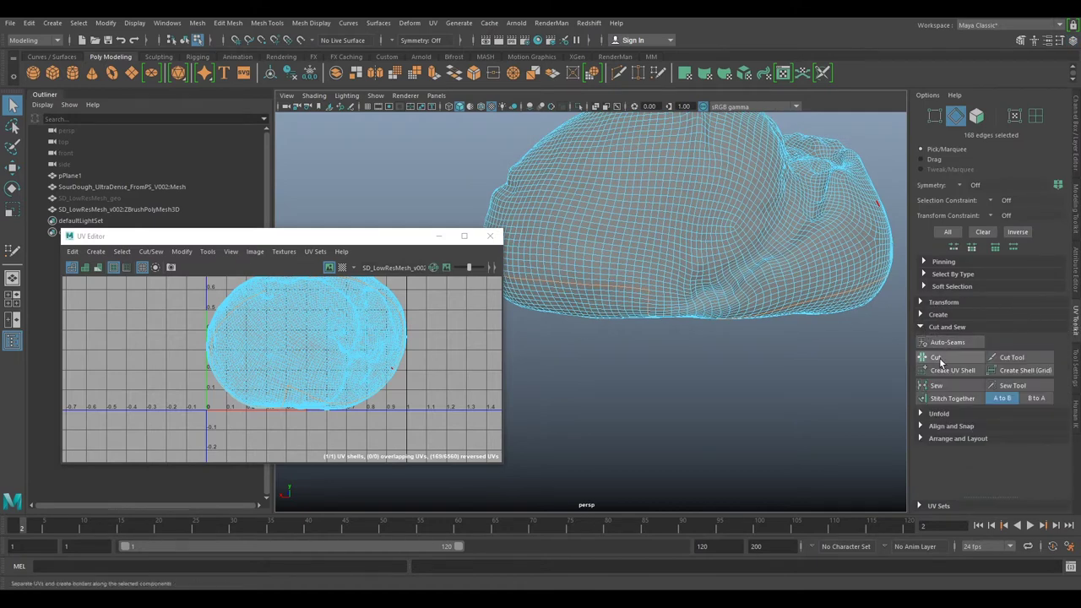
pyautogui.keyDown('alt'); pyautogui.moveTo(667, 362); pyautogui.dragTo(642, 317); pyautogui.keyUp('alt')
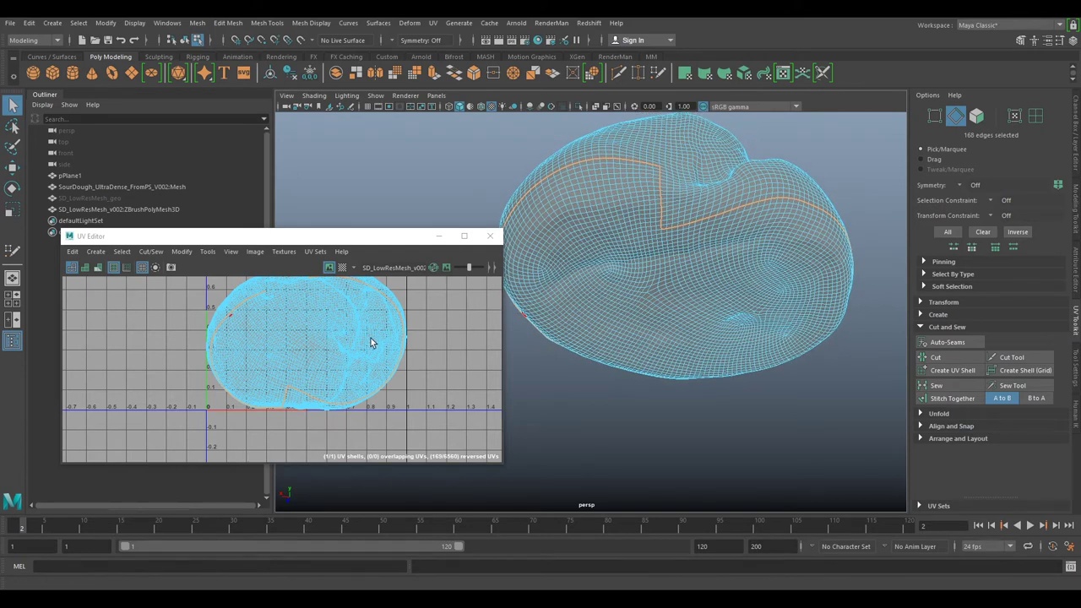
# Select the loaf's whole UV shell and apply Straighten UVs to it.
pyautogui.keyDown('alt'); pyautogui.moveTo(372, 343); pyautogui.dragTo(354, 369, button='middle'); pyautogui.keyUp('alt')
pyautogui.rightClick(355, 370)
pyautogui.moveTo(362, 386); pyautogui.dragTo(285, 346, button='right')
pyautogui.click(328, 362)
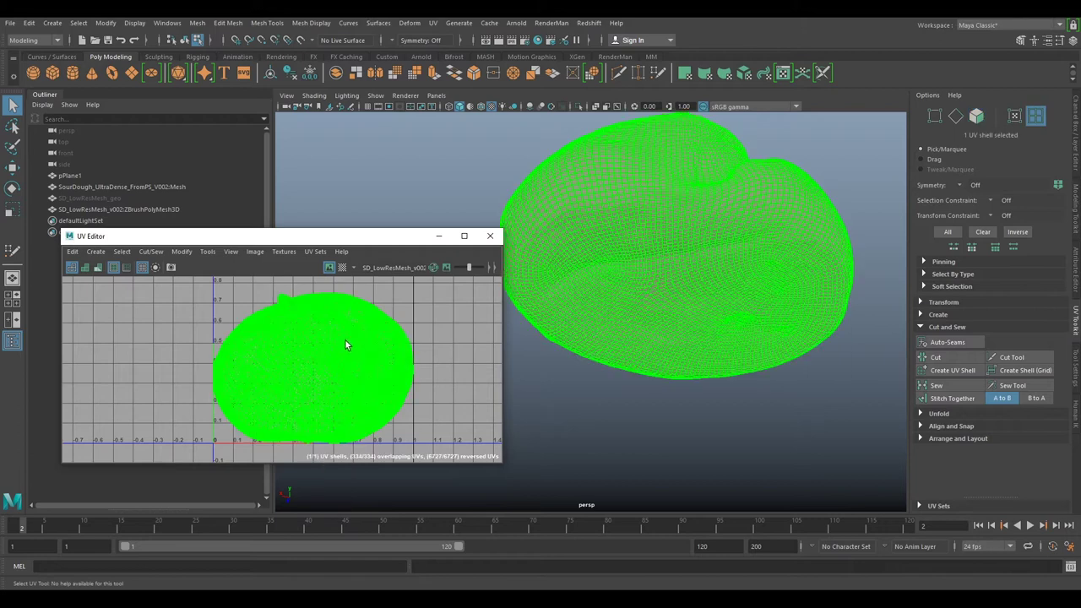
pyautogui.click(345, 341)
pyautogui.click(185, 254)
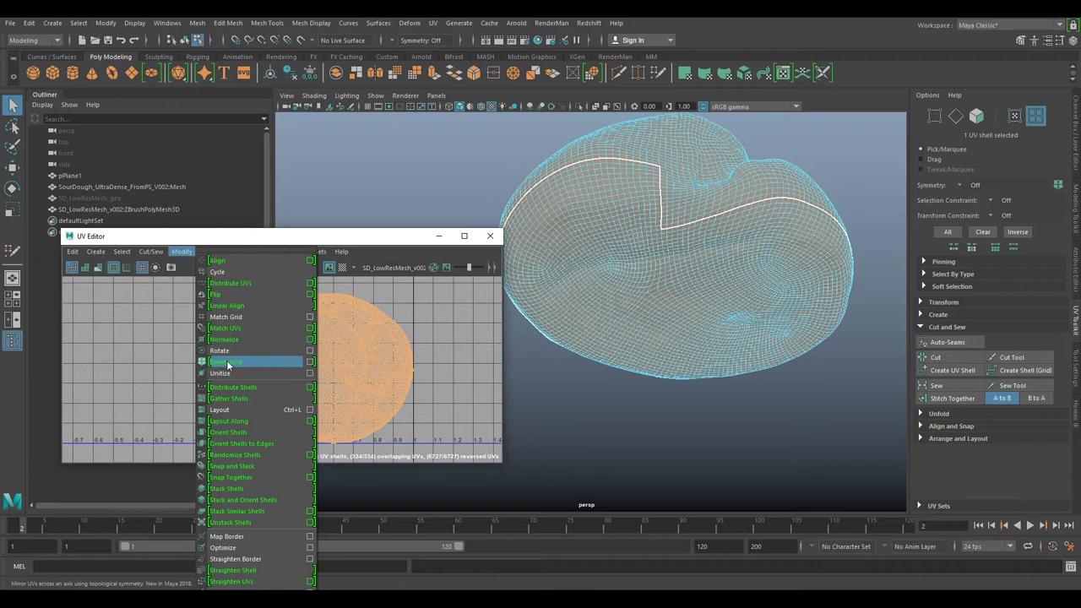
pyautogui.click(322, 217)
pyautogui.moveTo(356, 237); pyautogui.dragTo(358, 73)
pyautogui.click(183, 88)
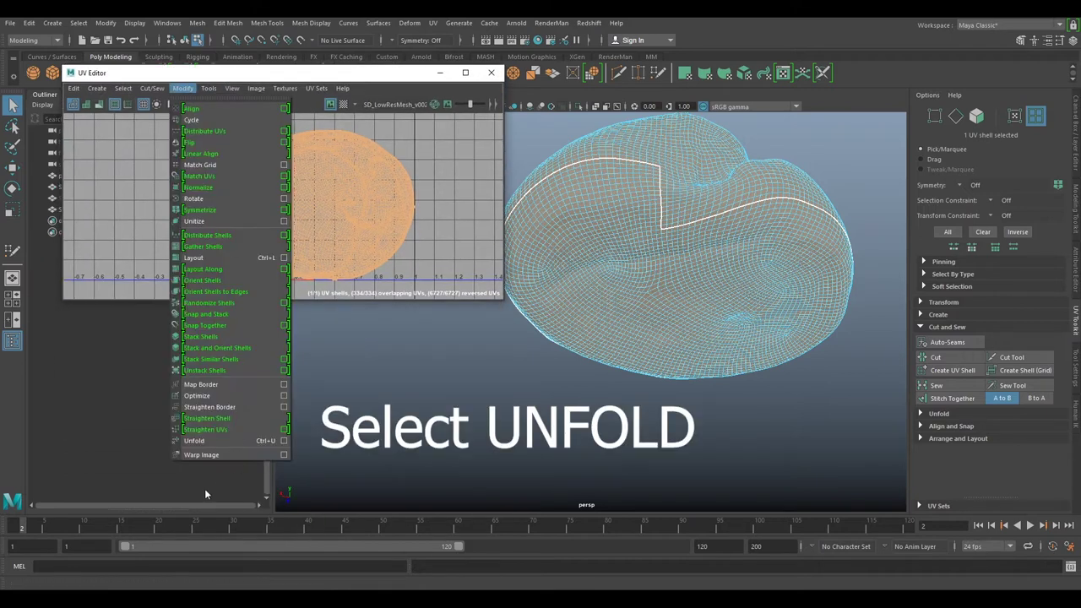
pyautogui.click(198, 434)
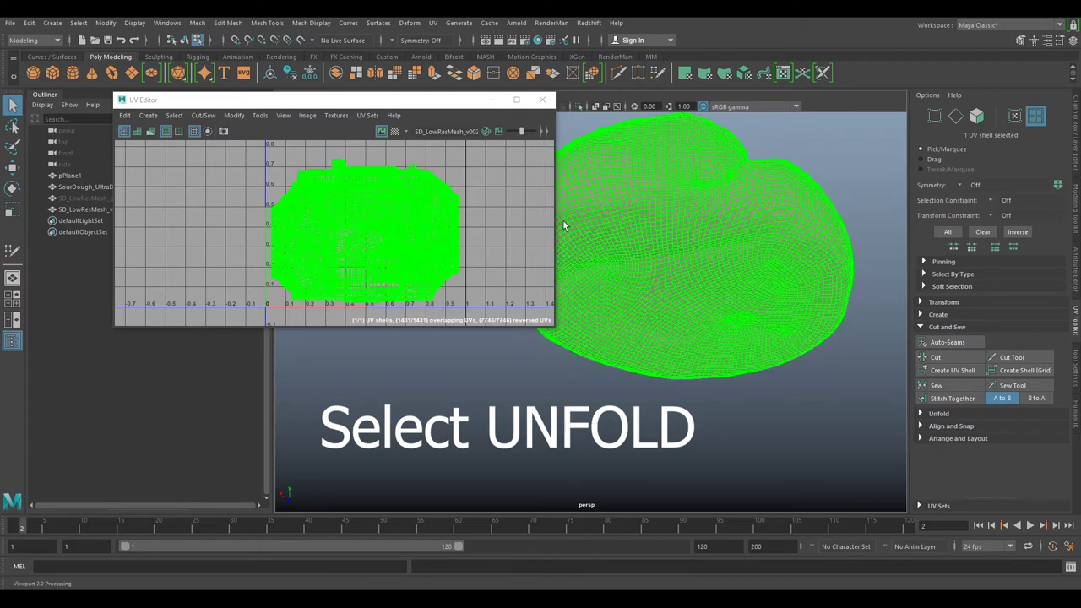
# Reselect the loaf's whole UV shell, unfold it and inspect the unfolded shape.
pyautogui.moveTo(674, 273); pyautogui.dragTo(673, 299, button='right')
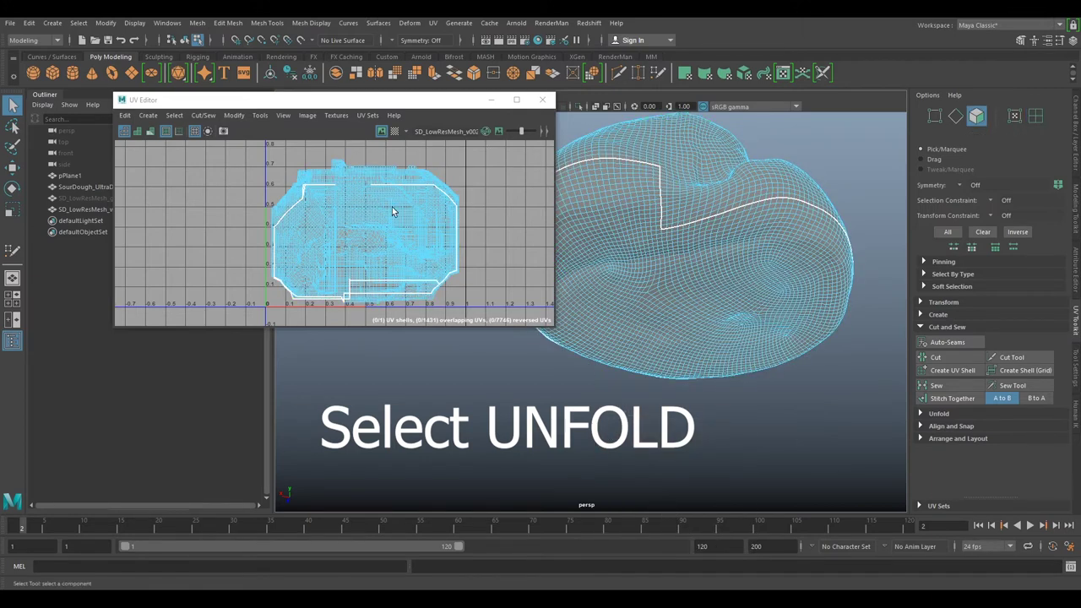
pyautogui.moveTo(392, 208); pyautogui.dragTo(354, 242, button='right')
pyautogui.click(357, 242)
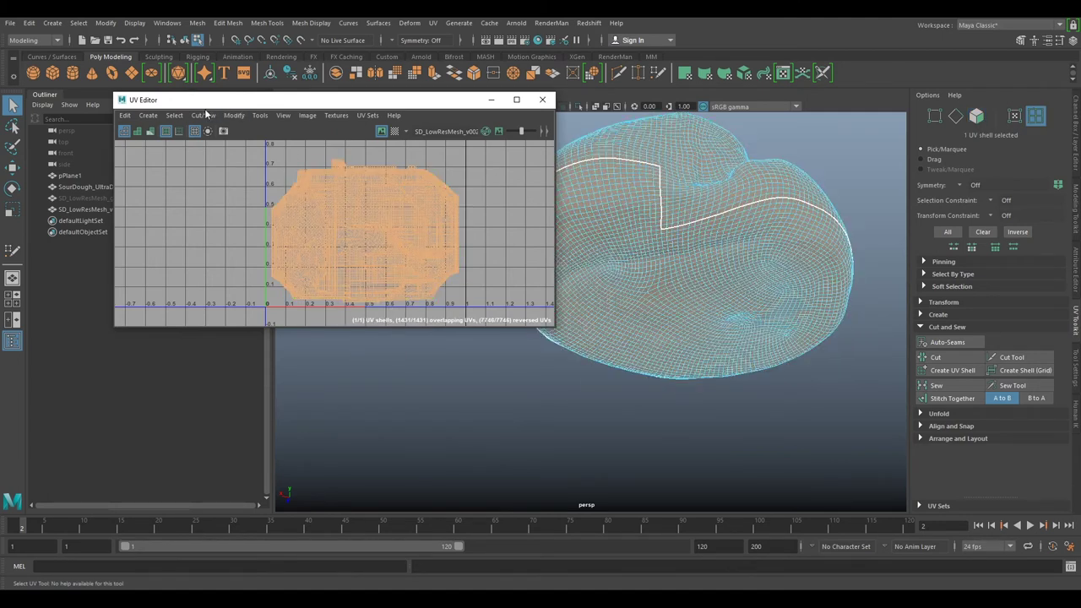
pyautogui.click(234, 115)
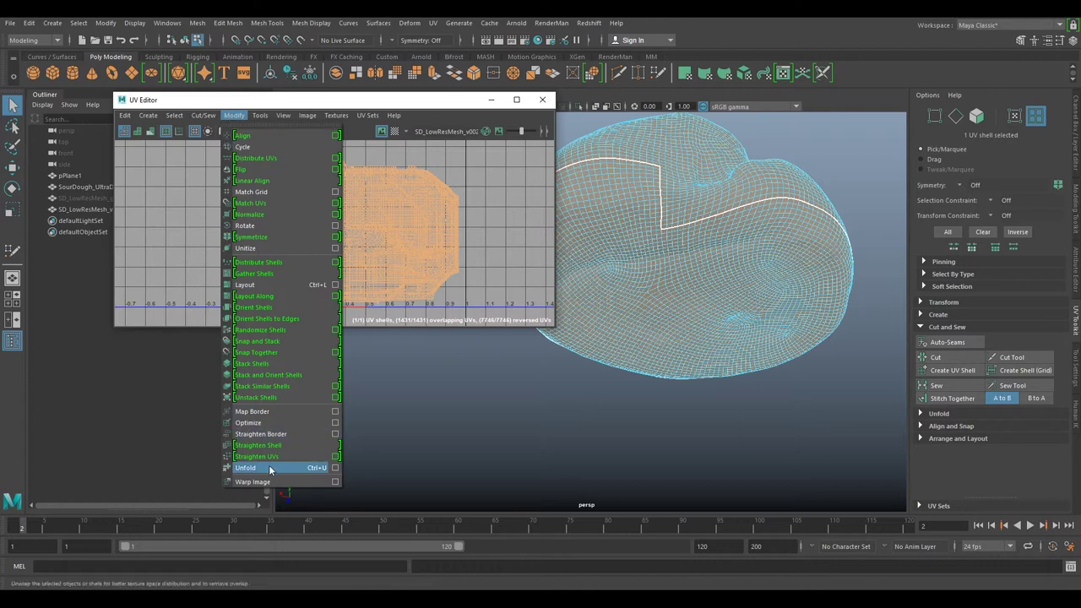
pyautogui.click(270, 470)
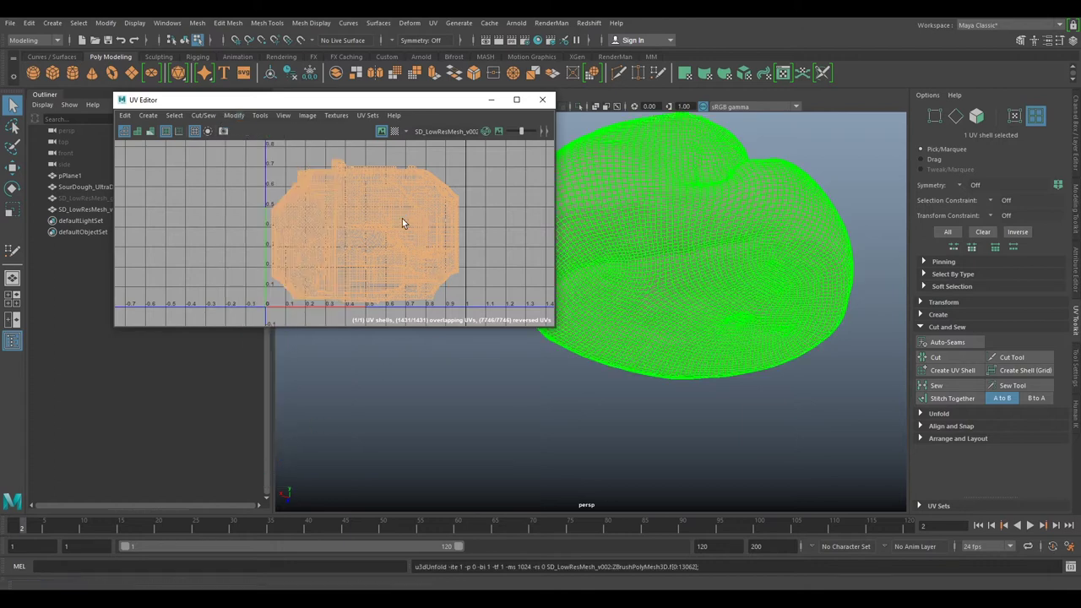
pyautogui.scroll(-3, 406, 196)
pyautogui.keyDown('alt'); pyautogui.moveTo(434, 198); pyautogui.dragTo(462, 227, button='middle'); pyautogui.keyUp('alt')
pyautogui.scroll(1, 468, 242)
pyautogui.scroll(3, 430, 245)
pyautogui.scroll(5, 475, 211)
pyautogui.scroll(-4, 464, 212)
pyautogui.click(447, 234)
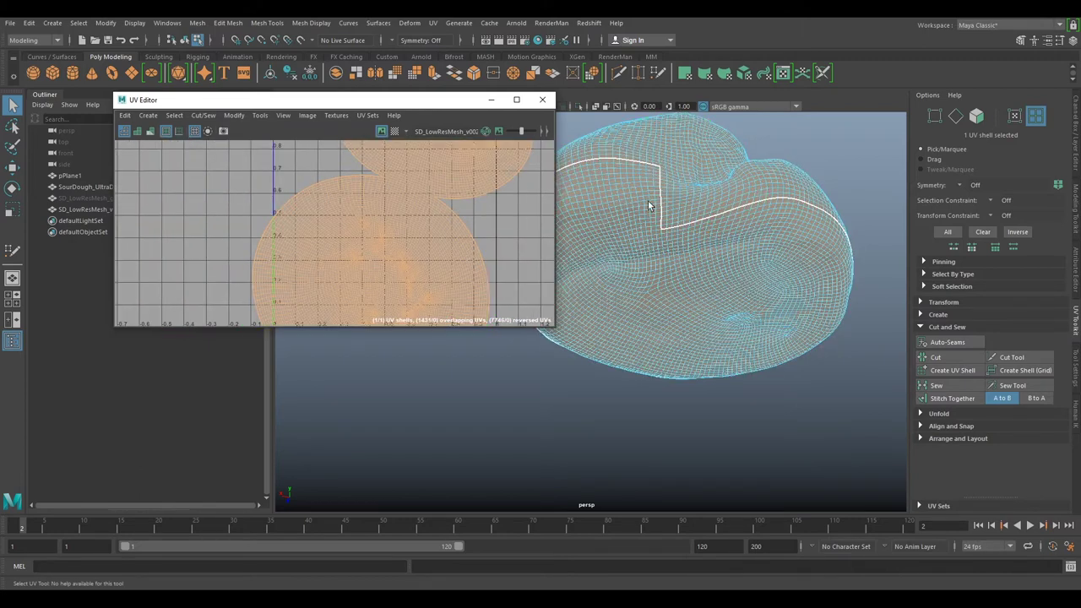
# Select the row of uncut edges bridging the gap in the loaf's seam and cut the UVs along them.
pyautogui.press('F8')
pyautogui.press('F8')
pyautogui.keyDown('alt'); pyautogui.moveTo(858, 211); pyautogui.dragTo(748, 296); pyautogui.keyUp('alt')
pyautogui.rightClick(727, 282)
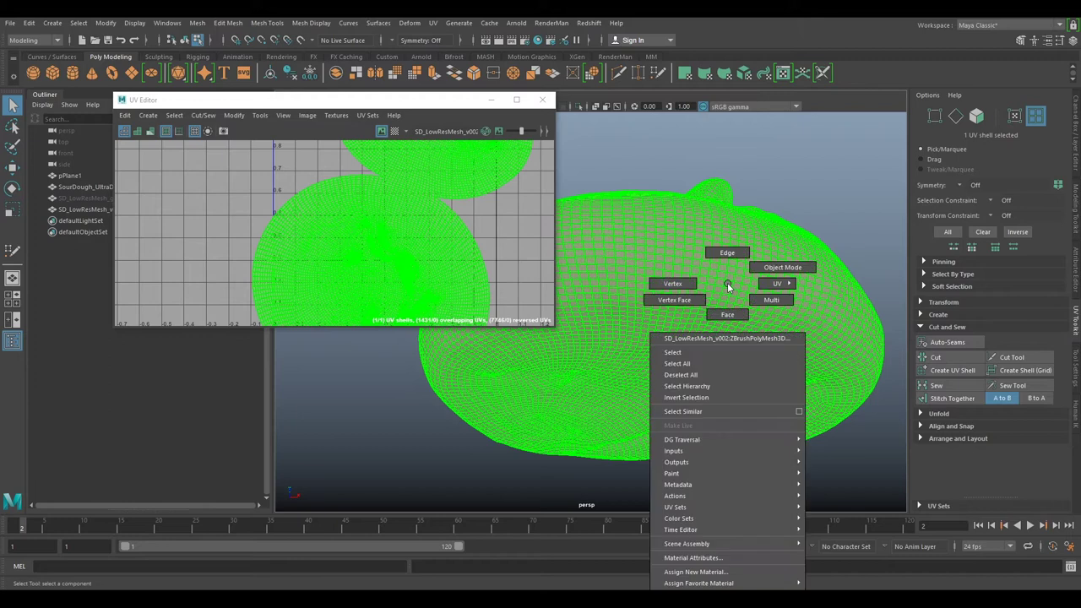
pyautogui.click(725, 253)
pyautogui.click(652, 265)
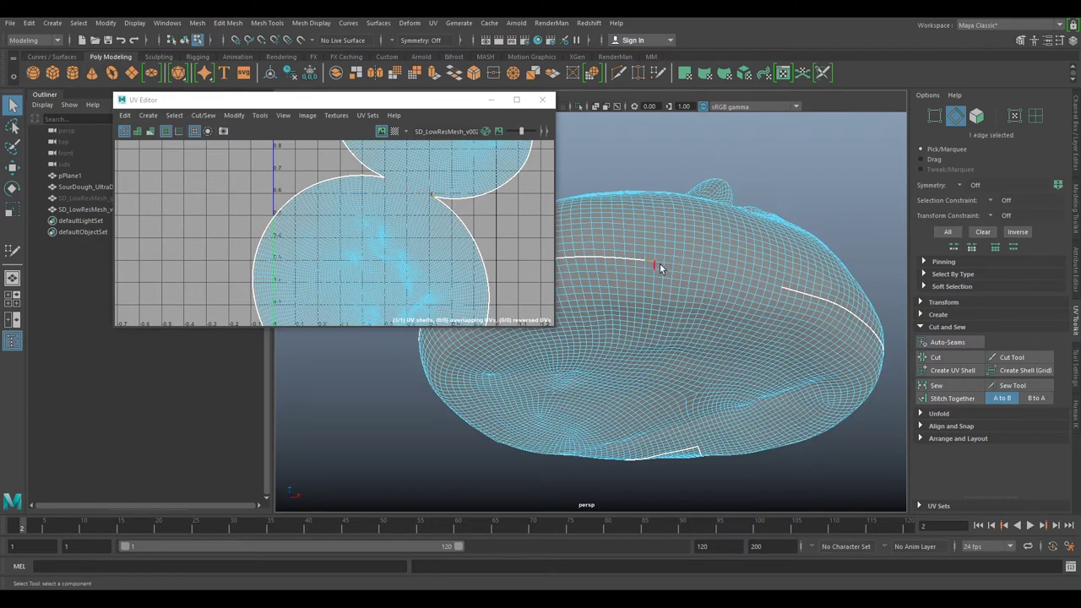
pyautogui.keyDown('shift'); pyautogui.click(669, 265); pyautogui.keyUp('shift')
pyautogui.keyDown('shift'); pyautogui.click(703, 267); pyautogui.keyUp('shift')
pyautogui.keyDown('shift'); pyautogui.click(738, 277); pyautogui.keyUp('shift')
pyautogui.keyDown('shift'); pyautogui.click(769, 282); pyautogui.keyUp('shift')
pyautogui.keyDown('shift'); pyautogui.click(778, 286); pyautogui.keyUp('shift')
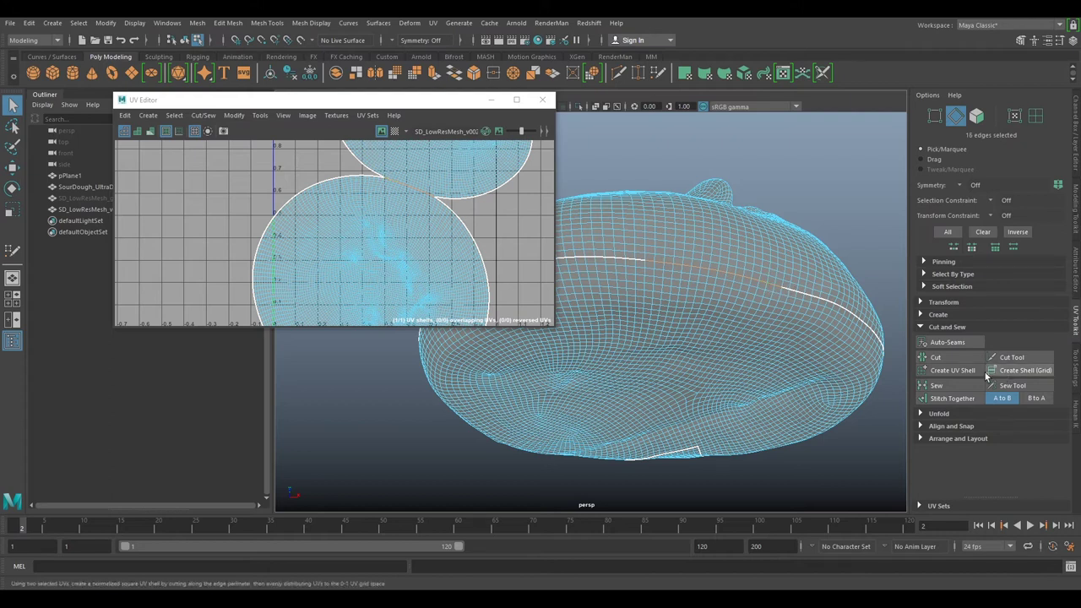
pyautogui.click(938, 358)
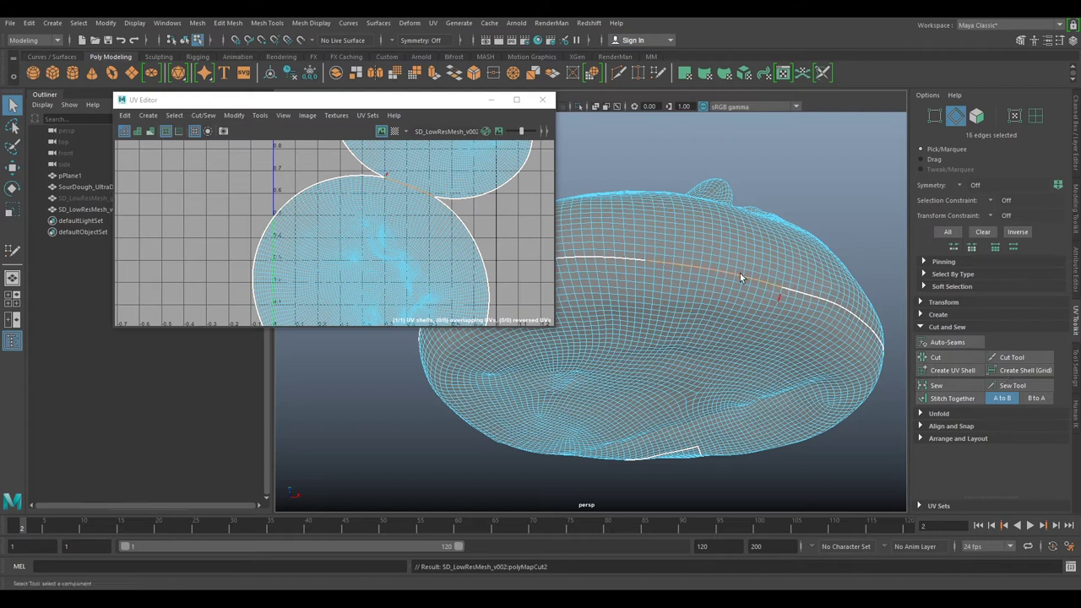
# Select the larger UV shell below the other one and unfold it again.
pyautogui.moveTo(401, 234); pyautogui.dragTo(346, 224, button='right')
pyautogui.click(382, 235)
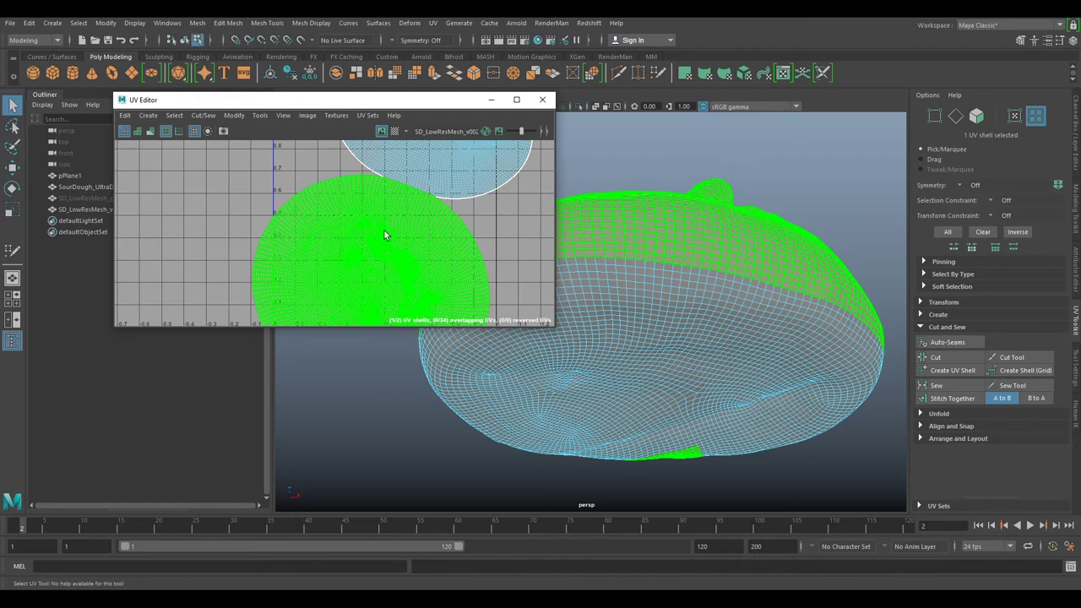
pyautogui.click(233, 115)
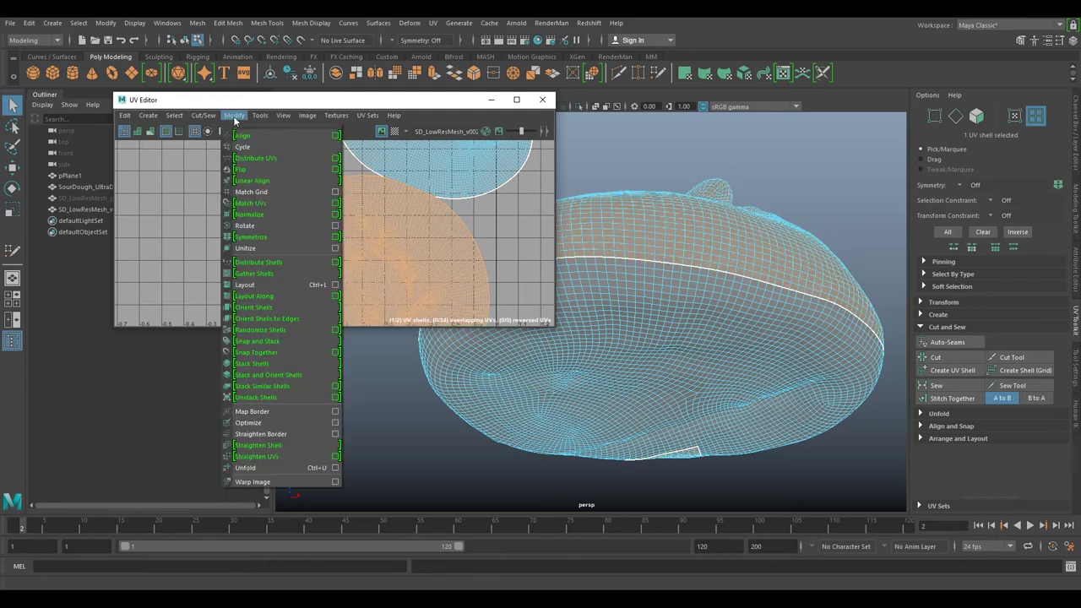
pyautogui.click(253, 467)
pyautogui.scroll(-8, 429, 233)
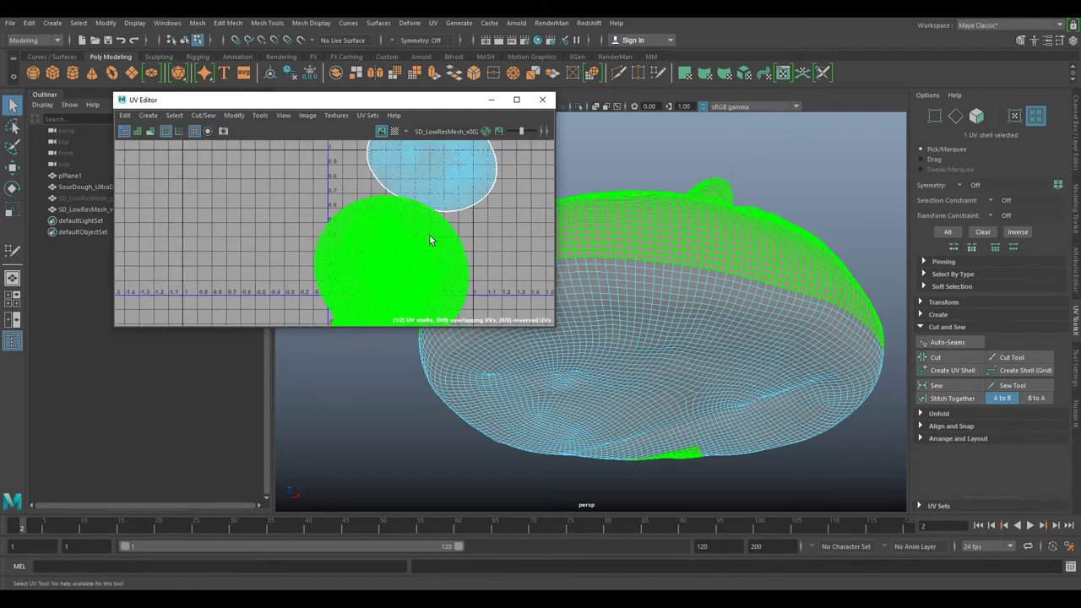
# Unfold the smaller UV shell and move it slightly away from the larger one.
pyautogui.press('w')
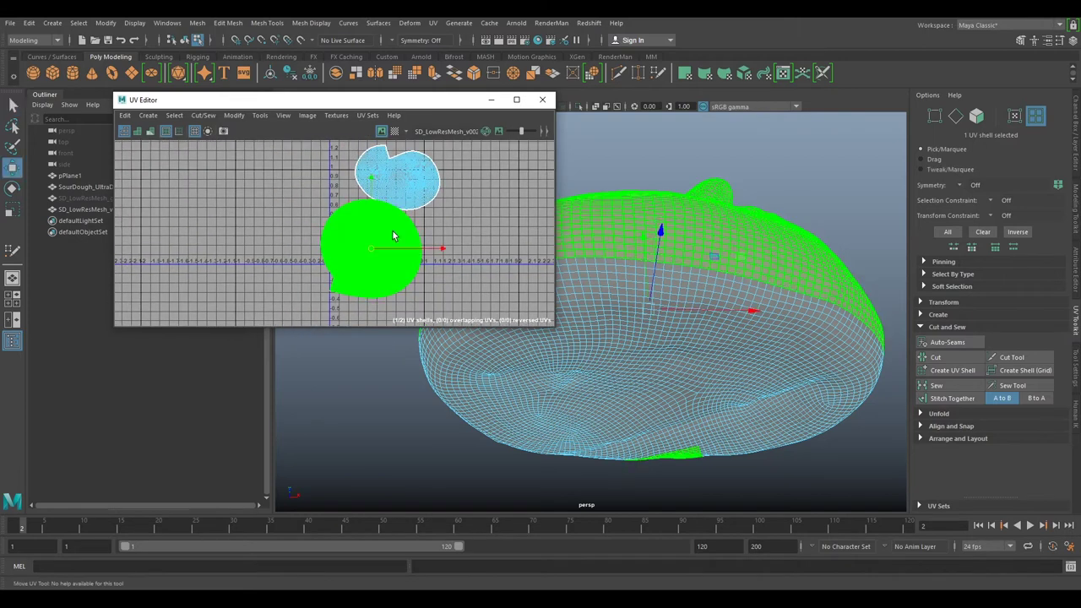
pyautogui.click(392, 182)
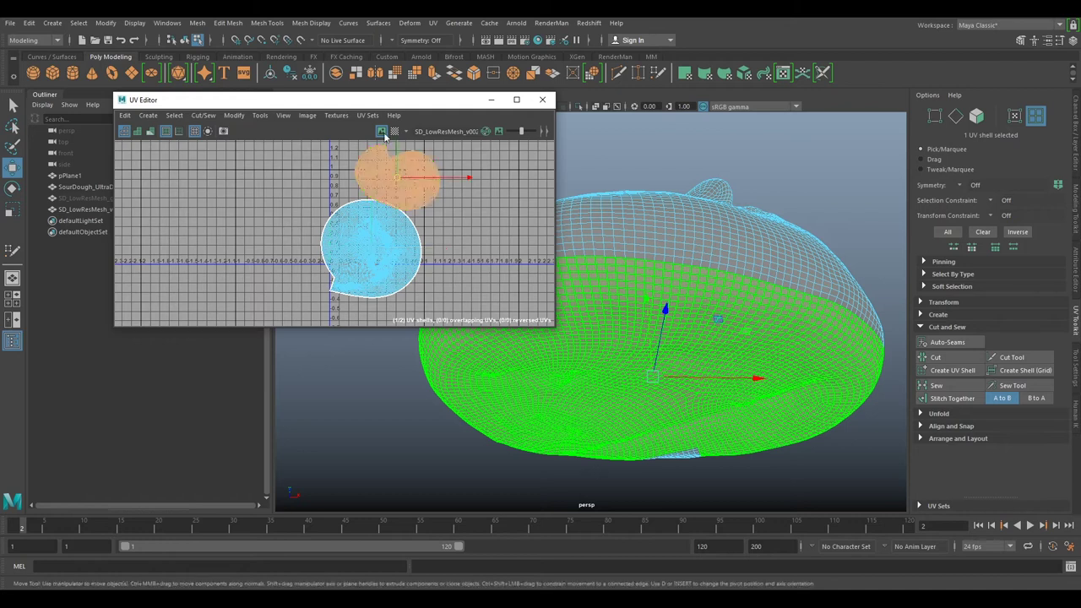
pyautogui.click(234, 115)
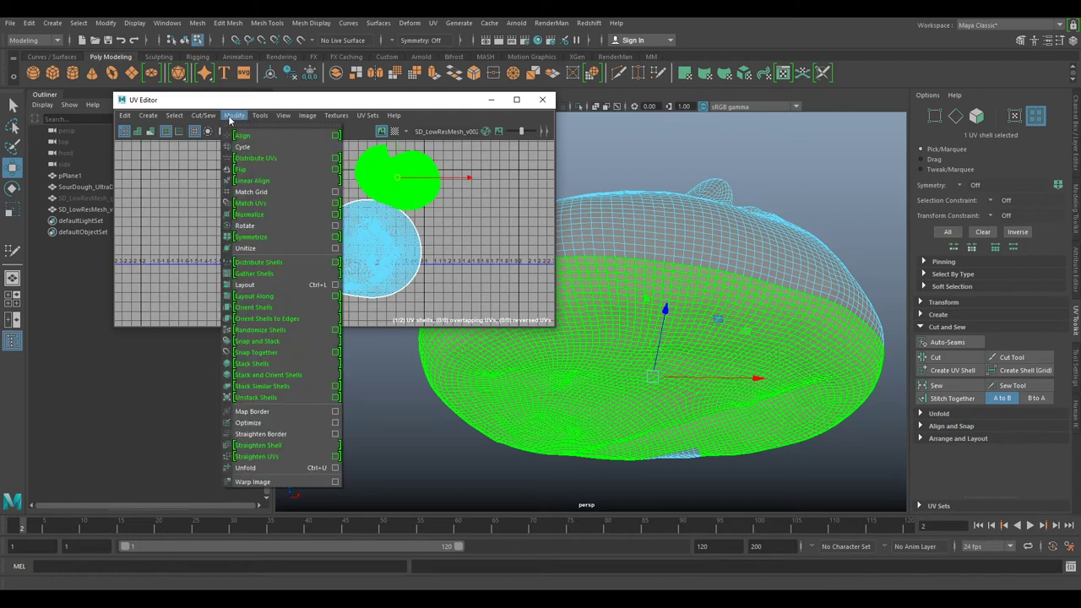
pyautogui.click(268, 458)
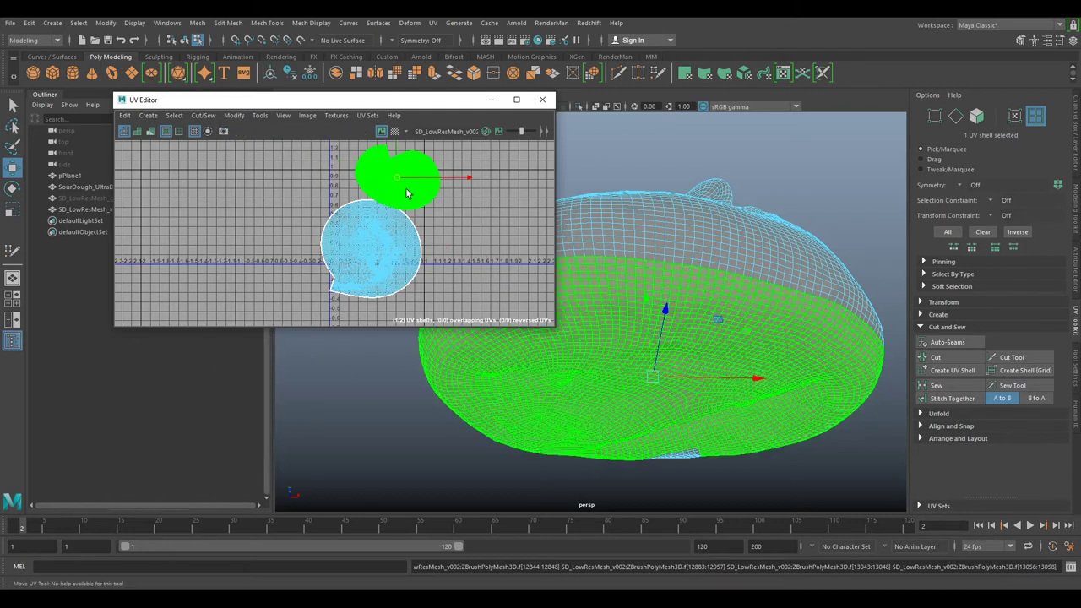
pyautogui.moveTo(422, 171); pyautogui.dragTo(426, 167)
pyautogui.keyDown('alt'); pyautogui.moveTo(478, 201); pyautogui.dragTo(456, 231, button='middle'); pyautogui.keyUp('alt')
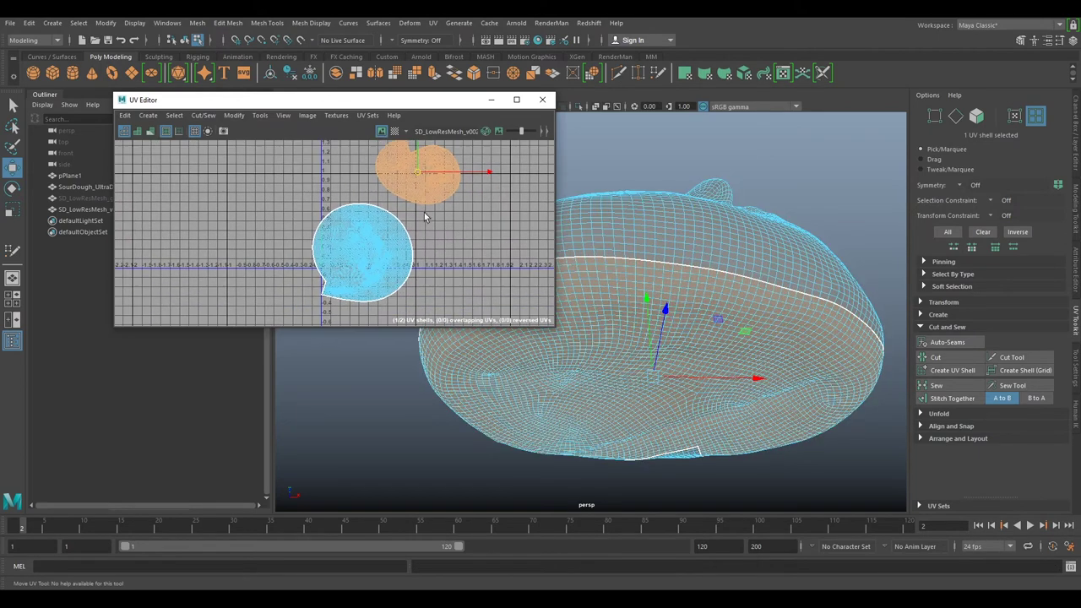
# Display the checker map on the loaf and examine its pattern for UV distortion.
pyautogui.click(392, 133)
pyautogui.moveTo(825, 212)
pyautogui.keyDown('alt'); pyautogui.mouseDown()
pyautogui.moveTo(776, 246)
pyautogui.moveTo(817, 218)
pyautogui.mouseUp(); pyautogui.keyUp('alt')
pyautogui.keyDown('alt'); pyautogui.moveTo(604, 278); pyautogui.dragTo(595, 415); pyautogui.keyUp('alt')
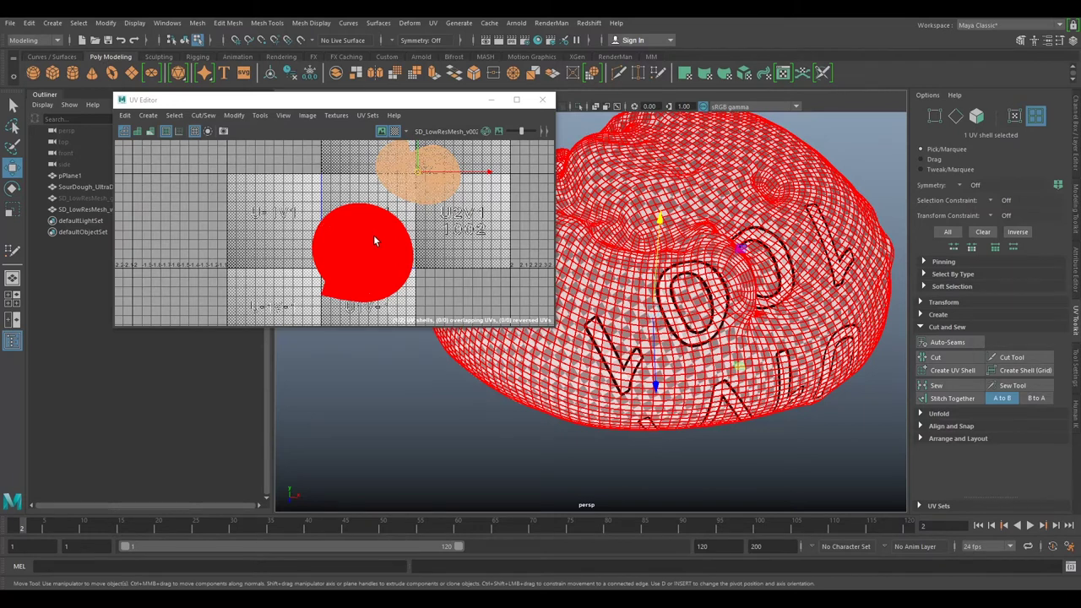
# Scale both UV shells down together and move them into the U1V1 tile.
pyautogui.click(351, 233)
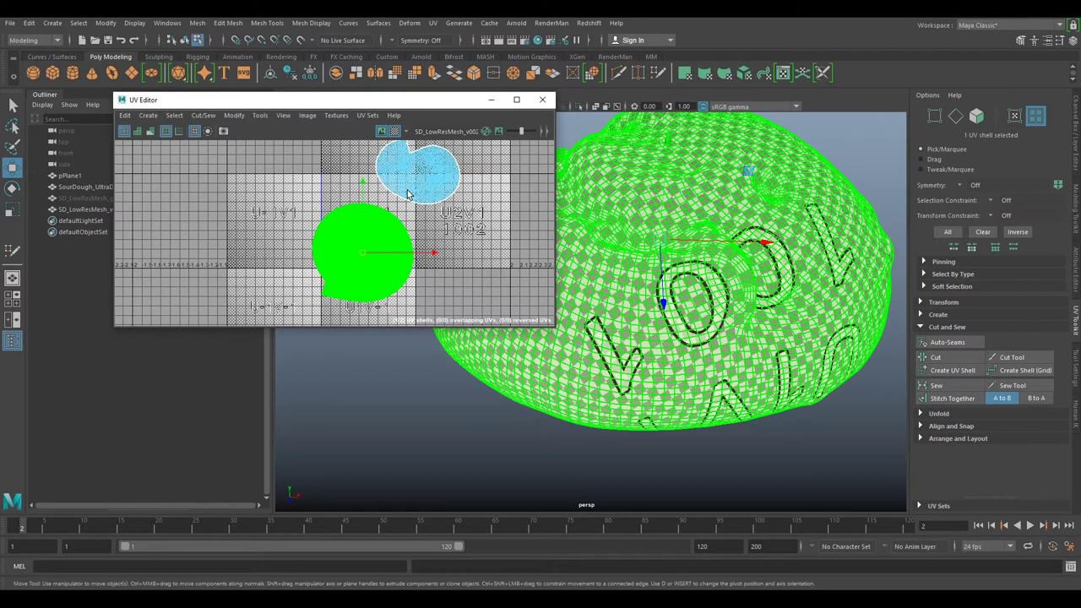
pyautogui.keyDown('shift'); pyautogui.click(410, 189); pyautogui.keyUp('shift')
pyautogui.press('r')
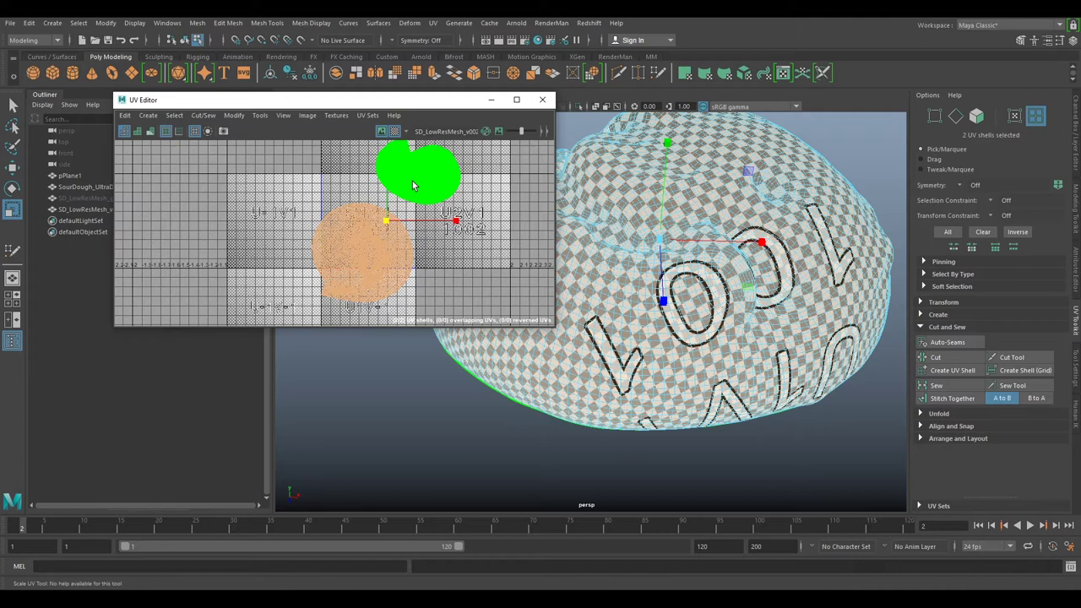
pyautogui.moveTo(385, 221); pyautogui.dragTo(351, 239)
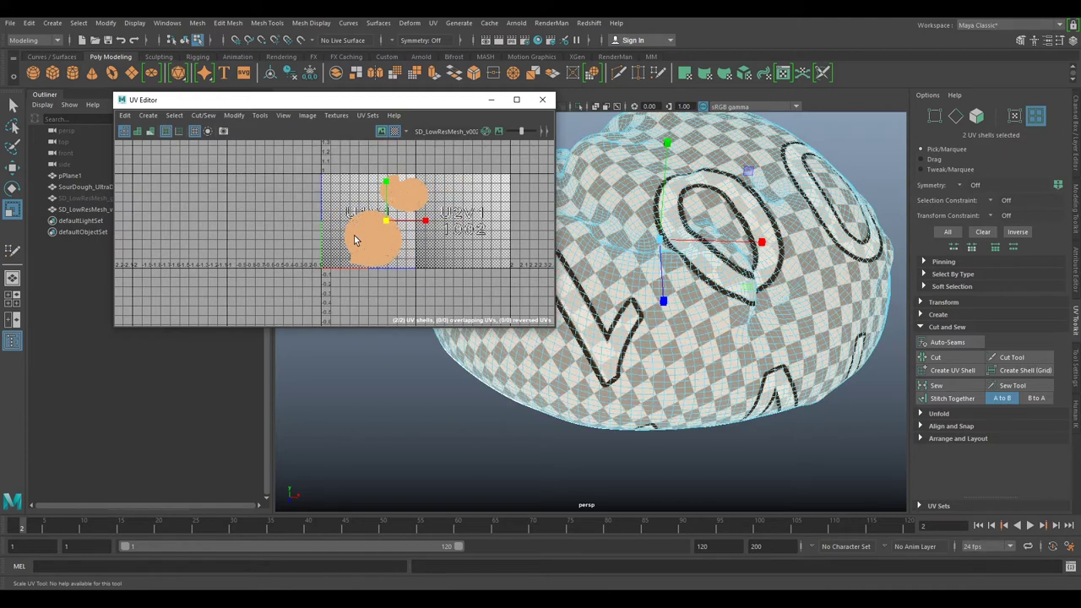
pyautogui.press('w')
pyautogui.scroll(3, 355, 237)
pyautogui.moveTo(425, 209); pyautogui.dragTo(400, 204)
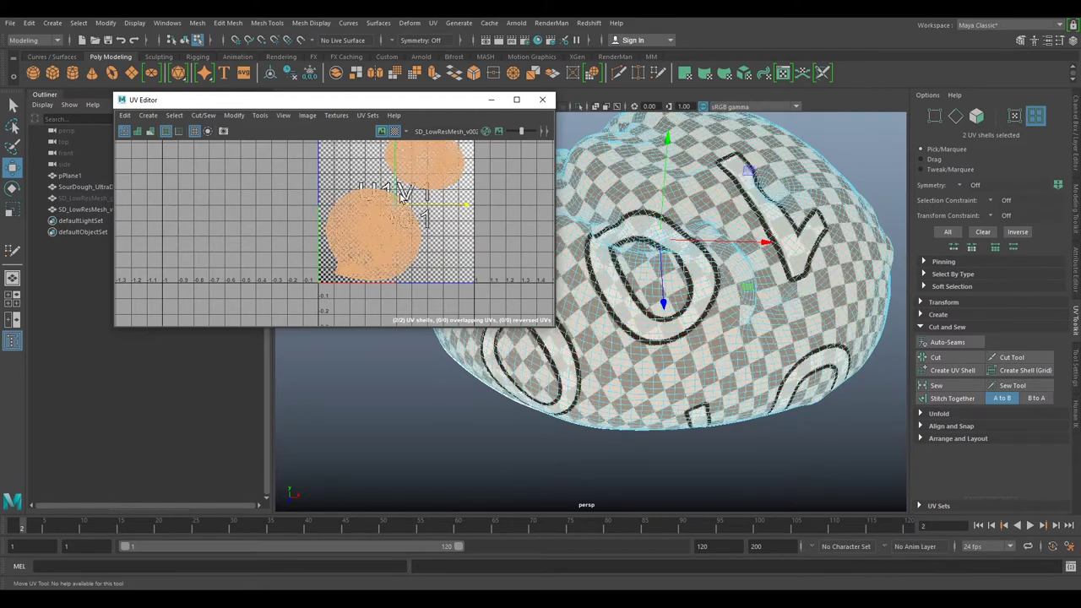
# Scale both UV shells up together slightly to use more of the U1V1 tile.
pyautogui.keyDown('alt'); pyautogui.moveTo(426, 188); pyautogui.dragTo(430, 217, button='middle'); pyautogui.keyUp('alt')
pyautogui.press('r')
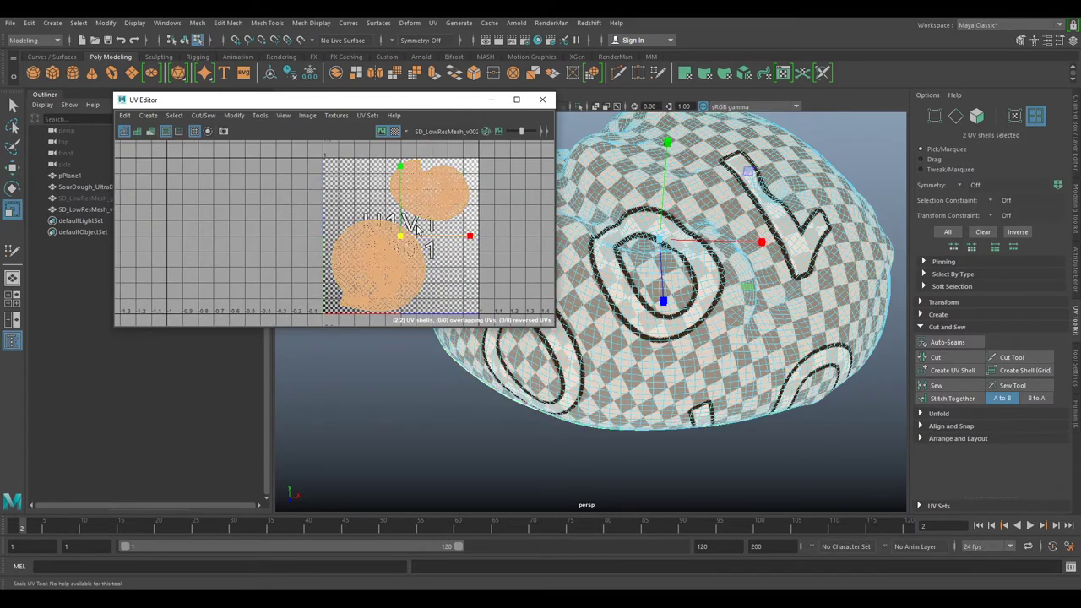
pyautogui.moveTo(401, 235); pyautogui.dragTo(409, 220)
# Move the two UV shells individually so they fit inside the U1V1 tile without overlapping.
pyautogui.press('w')
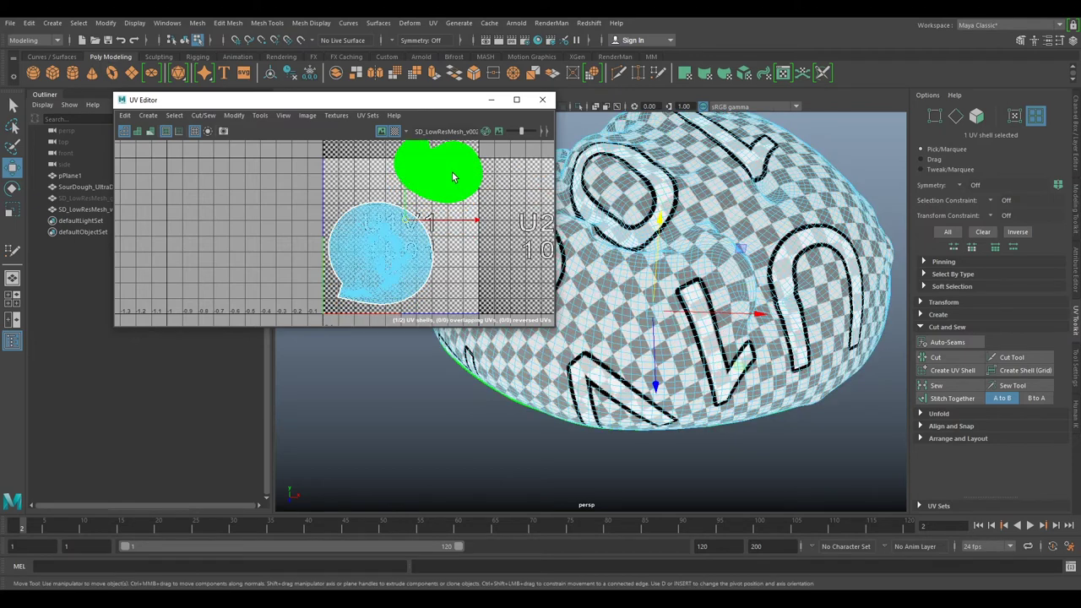
pyautogui.click(437, 173)
pyautogui.moveTo(437, 173); pyautogui.dragTo(436, 190)
pyautogui.click(386, 254)
pyautogui.moveTo(381, 250); pyautogui.dragTo(380, 256)
pyautogui.scroll(2, 380, 257)
pyautogui.keyDown('alt'); pyautogui.moveTo(399, 261); pyautogui.dragTo(440, 217, button='middle'); pyautogui.keyUp('alt')
pyautogui.keyDown('alt'); pyautogui.moveTo(470, 171); pyautogui.dragTo(441, 236, button='middle'); pyautogui.keyUp('alt')
pyautogui.click(444, 222)
pyautogui.moveTo(441, 221); pyautogui.dragTo(426, 218)
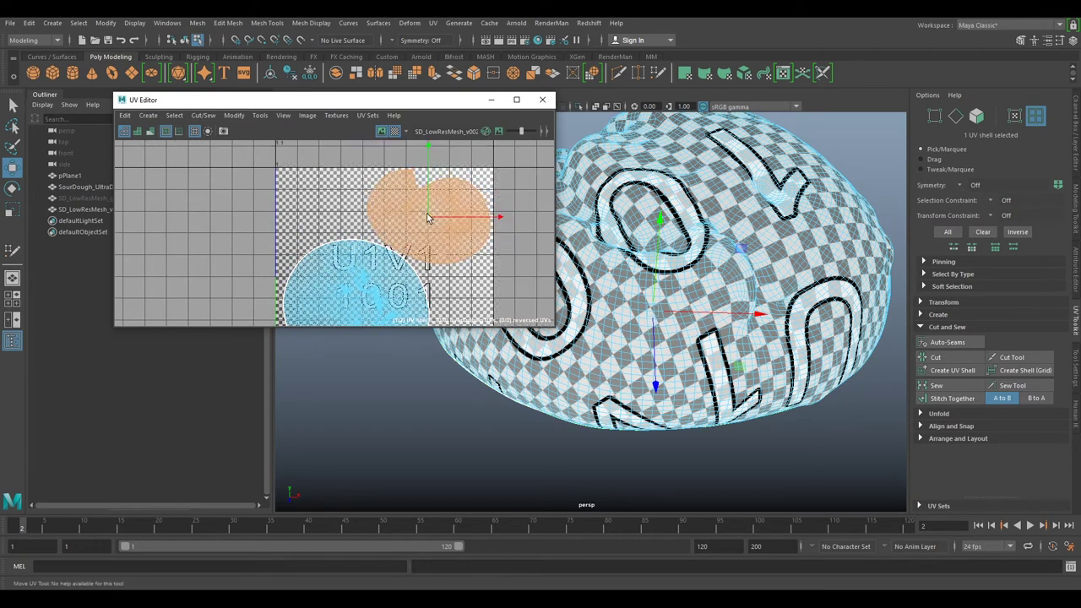
# Examine the gap between the two UV shells and their margins to the tile borders, and clear the selection.
pyautogui.keyDown('alt'); pyautogui.moveTo(429, 218); pyautogui.dragTo(389, 279, button='right'); pyautogui.keyUp('alt')
pyautogui.keyDown('alt'); pyautogui.moveTo(369, 302); pyautogui.dragTo(360, 246, button='middle'); pyautogui.keyUp('alt')
pyautogui.keyDown('alt'); pyautogui.moveTo(360, 246); pyautogui.dragTo(400, 195, button='right'); pyautogui.keyUp('alt')
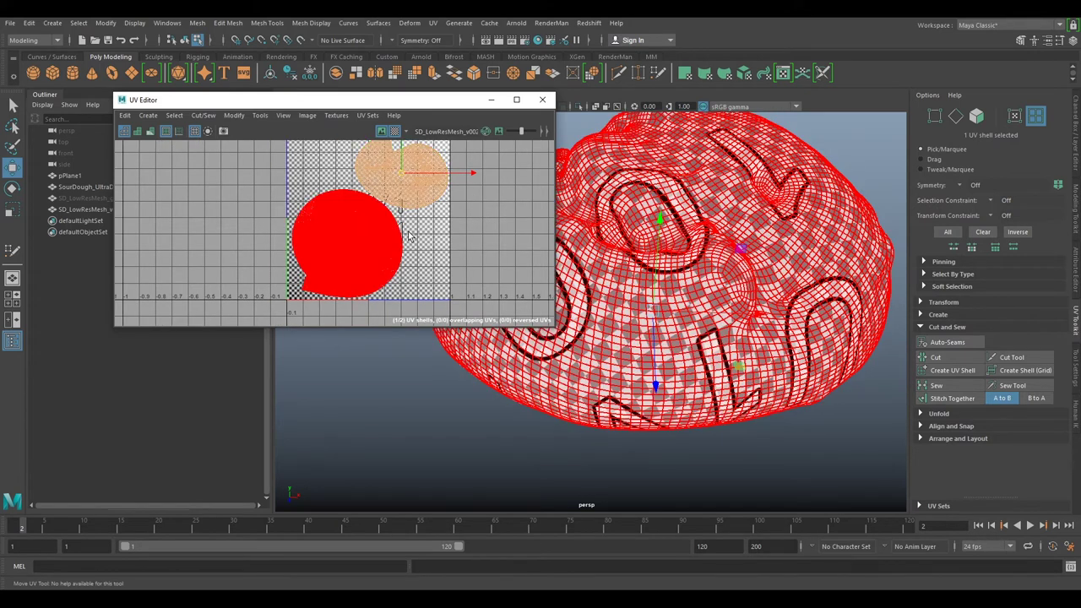
pyautogui.keyDown('alt'); pyautogui.moveTo(346, 205); pyautogui.dragTo(376, 185, button='middle'); pyautogui.keyUp('alt')
pyautogui.keyDown('alt'); pyautogui.moveTo(446, 162); pyautogui.dragTo(416, 148, button='middle'); pyautogui.keyUp('alt')
pyautogui.keyDown('alt'); pyautogui.moveTo(383, 196); pyautogui.dragTo(444, 232, button='right'); pyautogui.keyUp('alt')
pyautogui.keyDown('alt'); pyautogui.moveTo(444, 232); pyautogui.dragTo(385, 205, button='middle'); pyautogui.keyUp('alt')
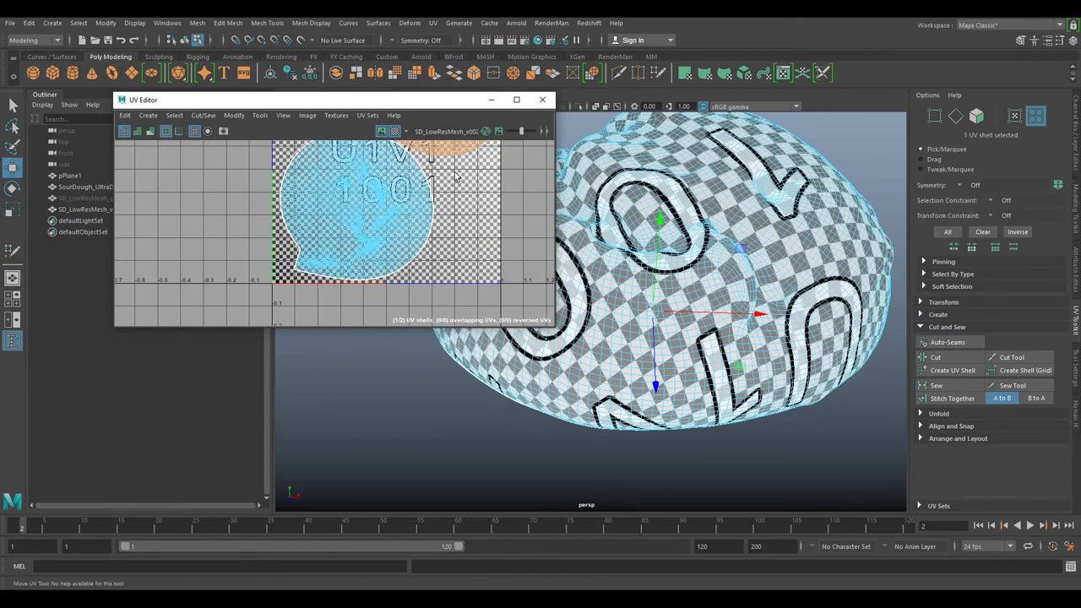
pyautogui.keyDown('alt'); pyautogui.moveTo(413, 169); pyautogui.dragTo(417, 202, button='middle'); pyautogui.keyUp('alt')
pyautogui.keyDown('alt'); pyautogui.moveTo(476, 176); pyautogui.dragTo(431, 230, button='middle'); pyautogui.keyUp('alt')
pyautogui.scroll(-2, 436, 215)
pyautogui.click(525, 179)
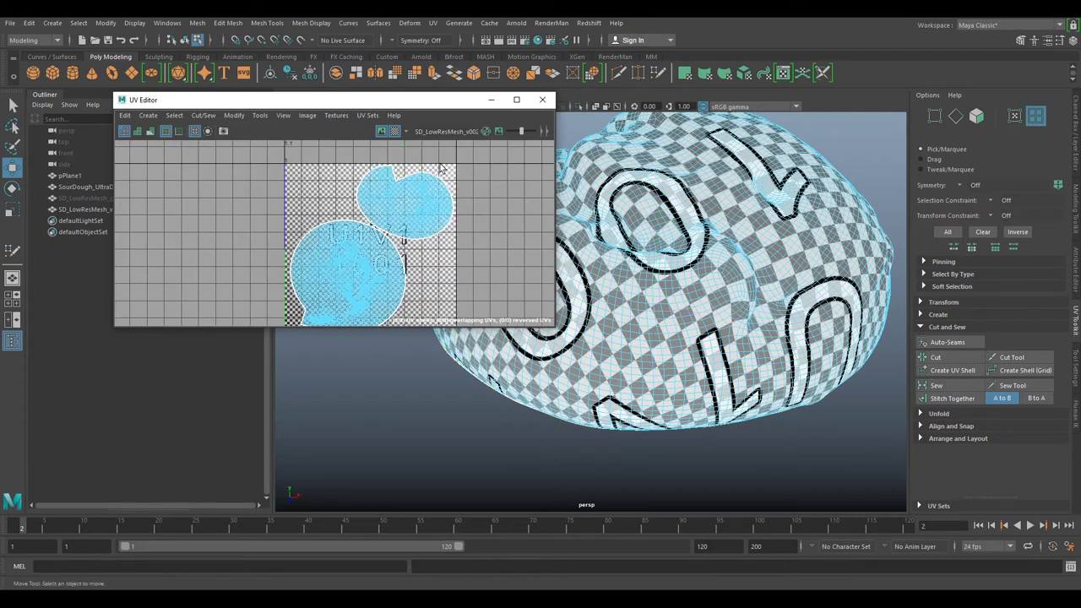
# Close the UV Editor, return the sourdough mesh to object mode and clear the selection.
pyautogui.keyDown('alt'); pyautogui.moveTo(326, 278); pyautogui.dragTo(314, 232, button='middle'); pyautogui.keyUp('alt')
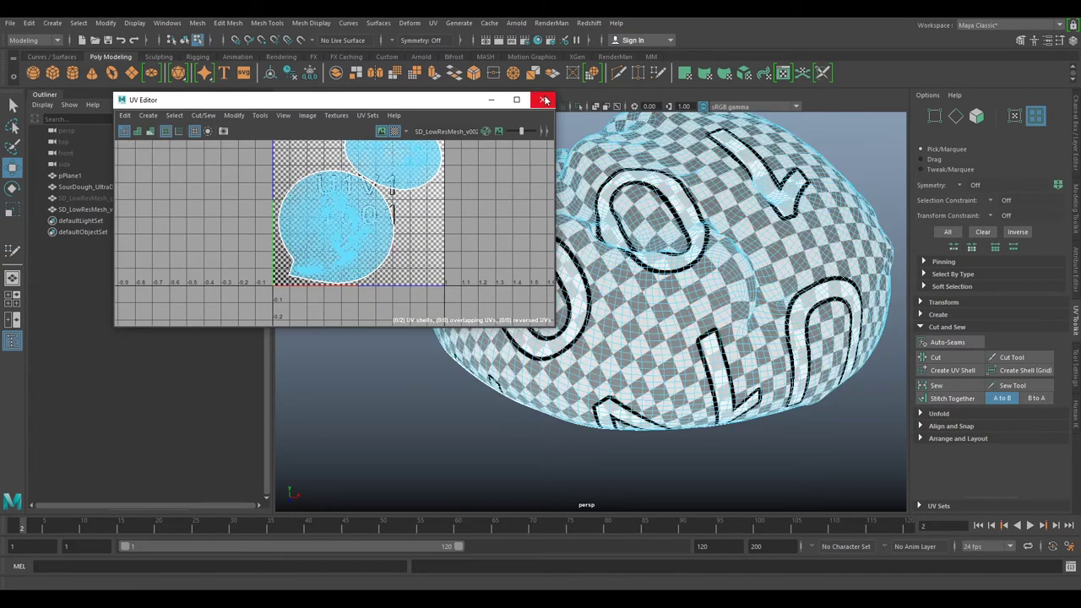
pyautogui.click(545, 99)
pyautogui.keyDown('alt'); pyautogui.moveTo(495, 321); pyautogui.dragTo(594, 294); pyautogui.keyUp('alt')
pyautogui.moveTo(595, 293); pyautogui.dragTo(641, 280, button='right')
pyautogui.click(774, 220)
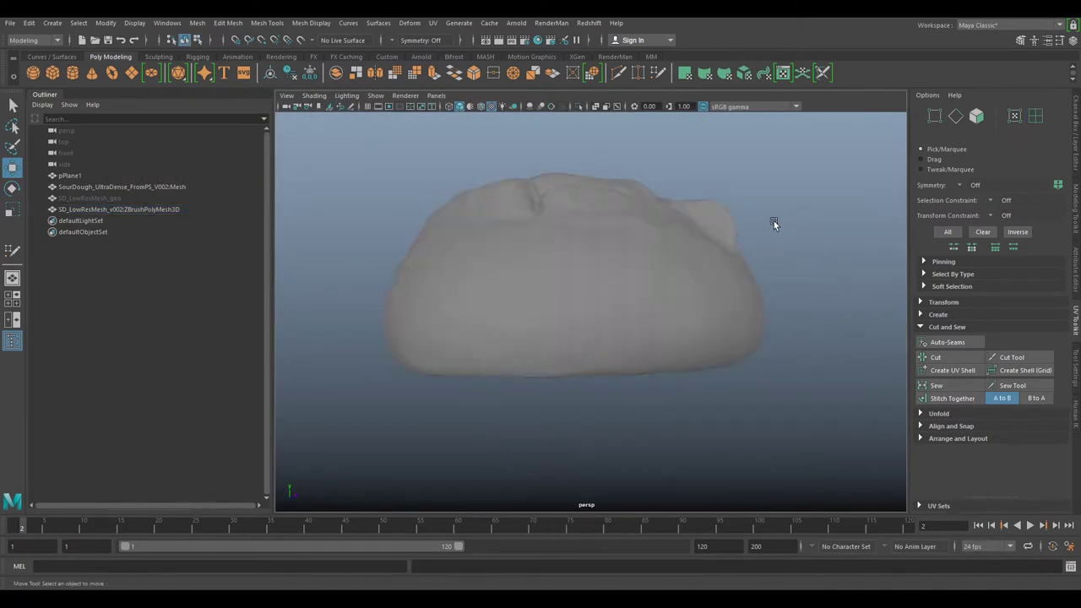
pyautogui.scroll(-2, 739, 207)
pyautogui.moveTo(739, 210)
pyautogui.keyDown('alt'); pyautogui.mouseDown()
pyautogui.moveTo(682, 227)
pyautogui.moveTo(731, 282)
pyautogui.moveTo(752, 210)
pyautogui.mouseUp(); pyautogui.keyUp('alt')
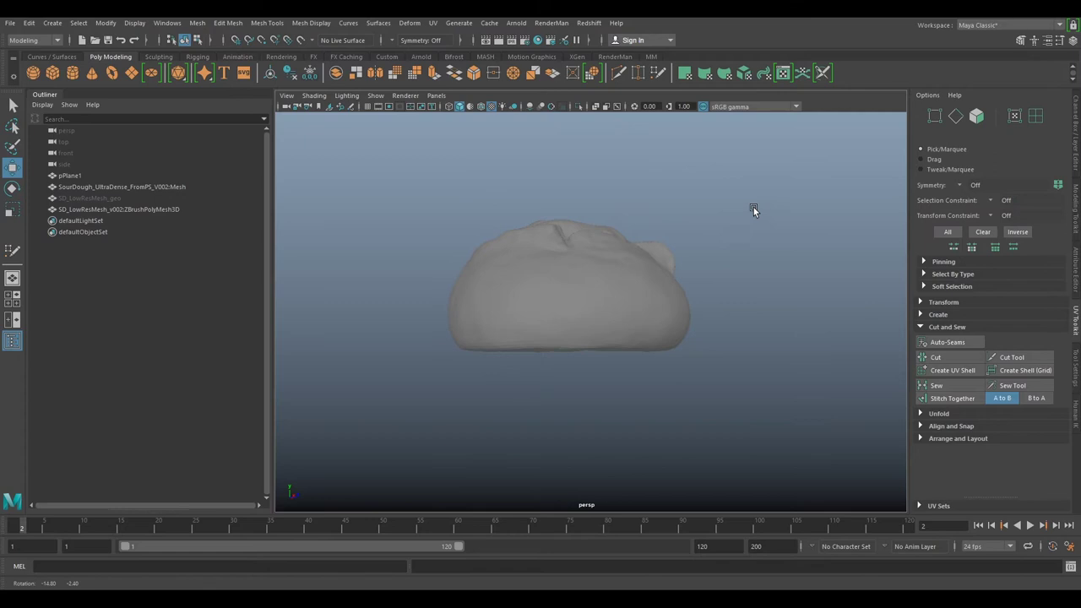
# Rename the unwrapped low-res sourdough mesh from ZBrush as SD_LoeResMesh_V001.
pyautogui.click(550, 316)
pyautogui.keyDown('alt'); pyautogui.moveTo(550, 316); pyautogui.dragTo(773, 255); pyautogui.keyUp('alt')
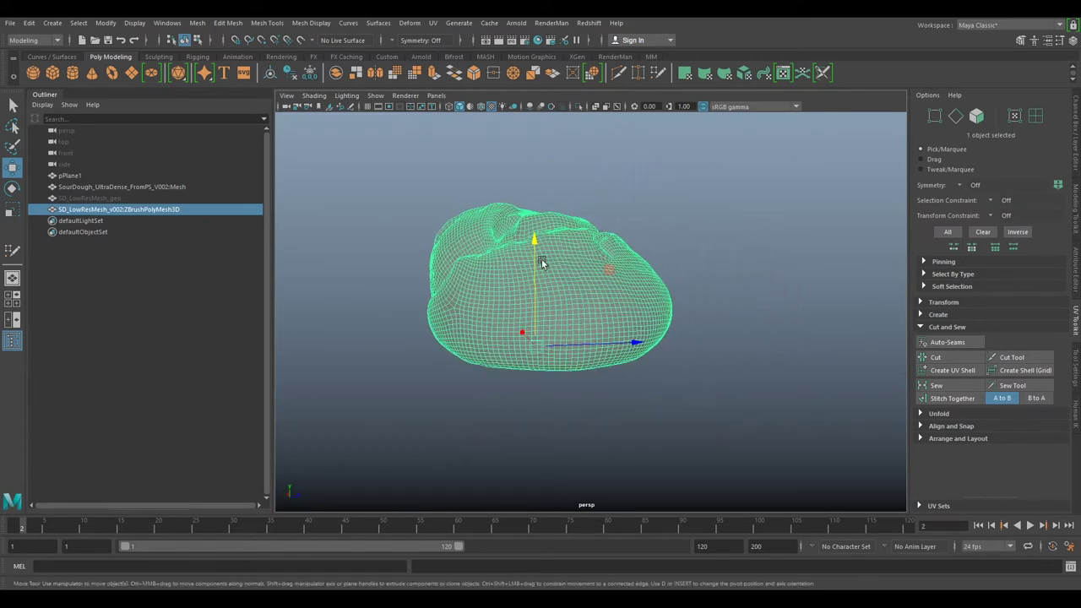
pyautogui.doubleClick(190, 208)
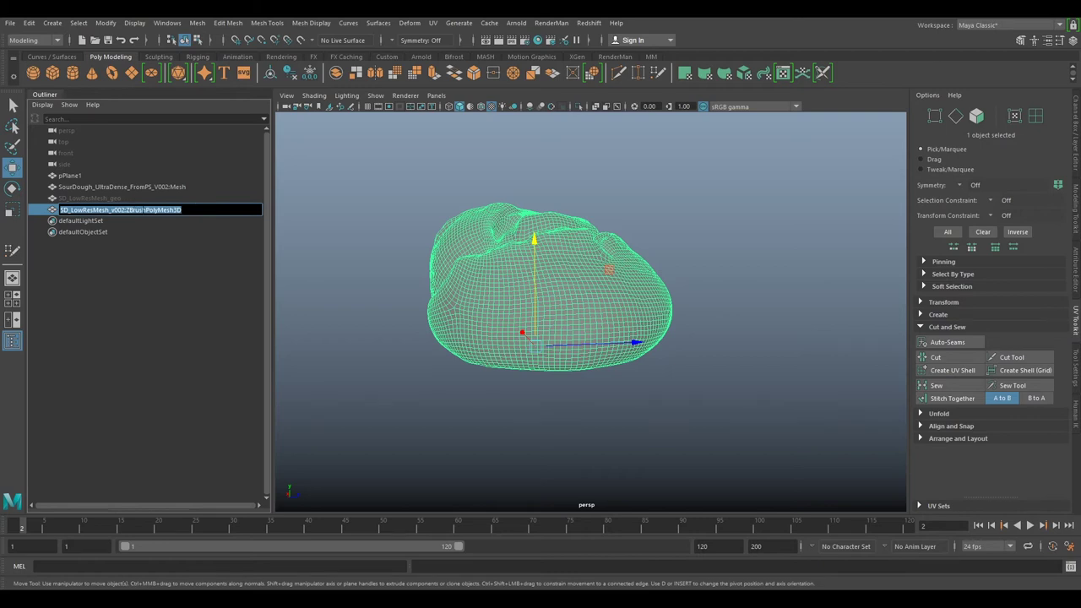
pyautogui.write('SD_LoeResMesh_V001')
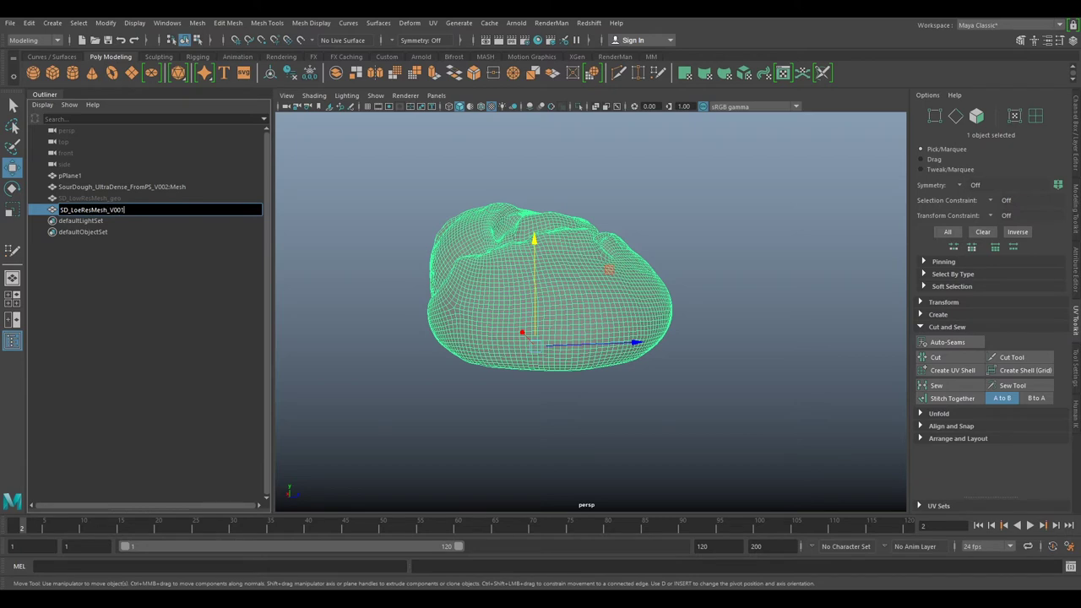
pyautogui.click(422, 206)
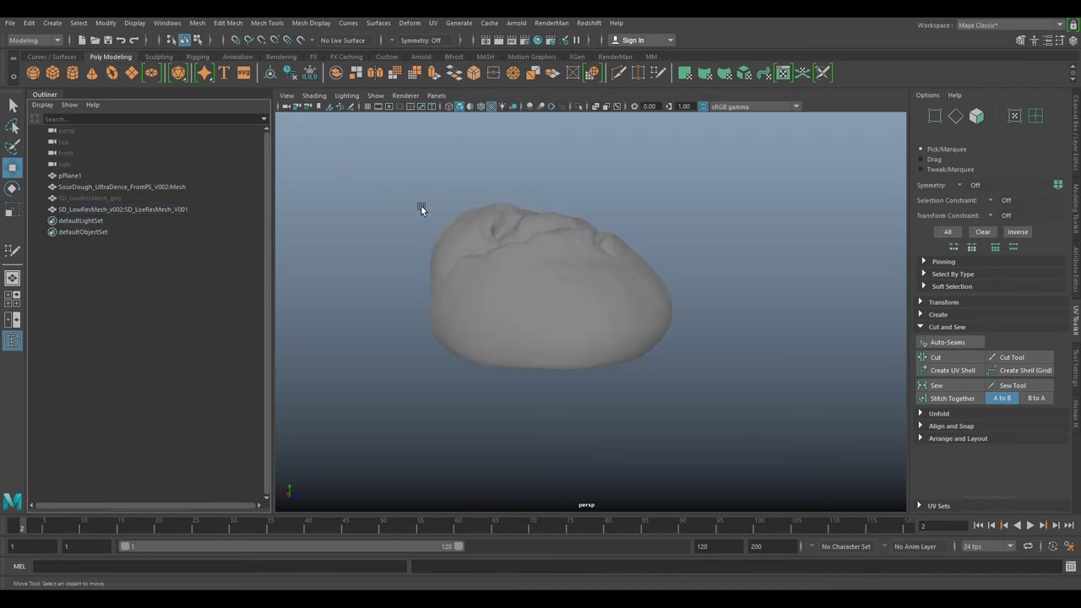
# Delete all three imported namespaces in the Namespace Editor, merging their contents with the root, and close the editor.
pyautogui.click(501, 263)
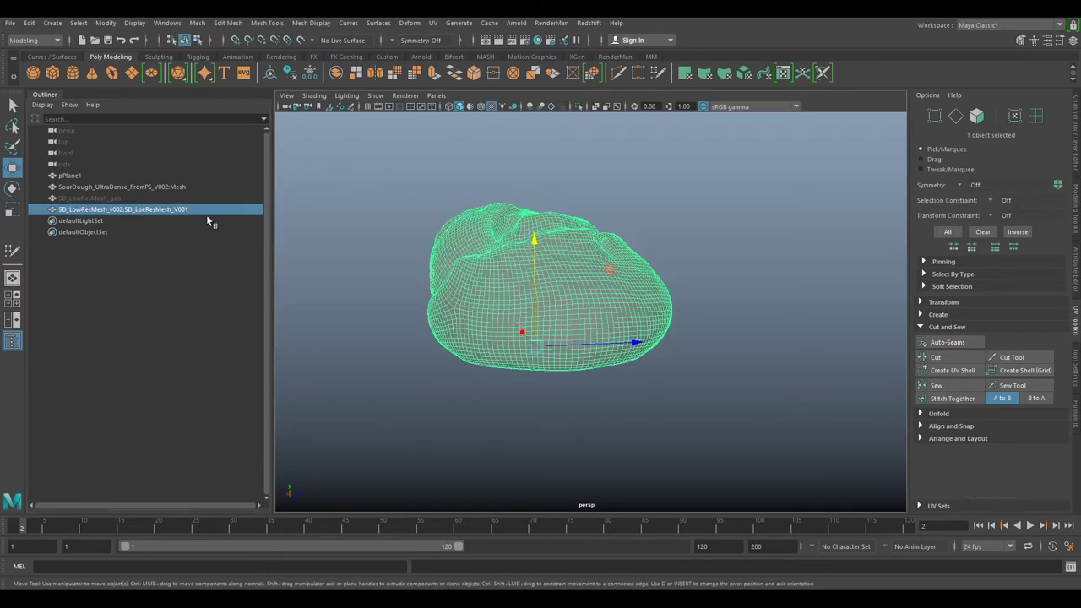
pyautogui.click(167, 23)
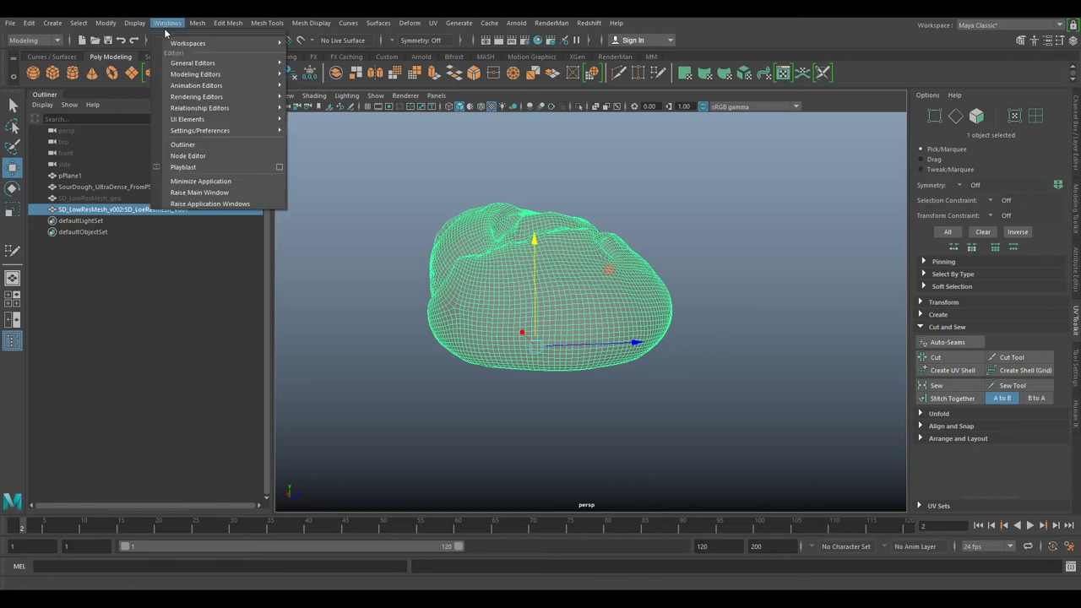
pyautogui.moveTo(180, 66)
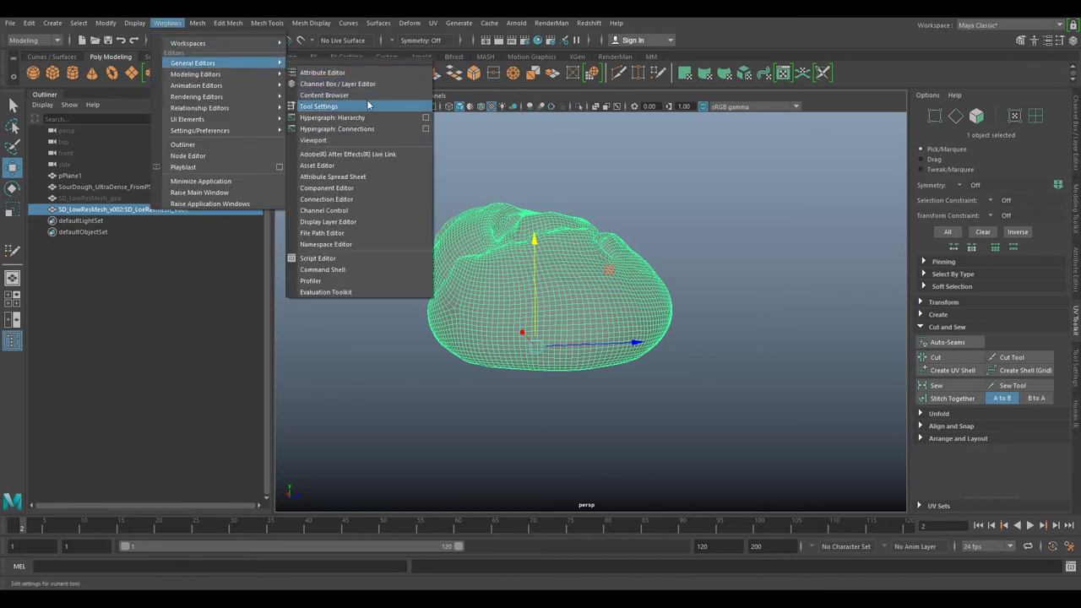
pyautogui.click(340, 244)
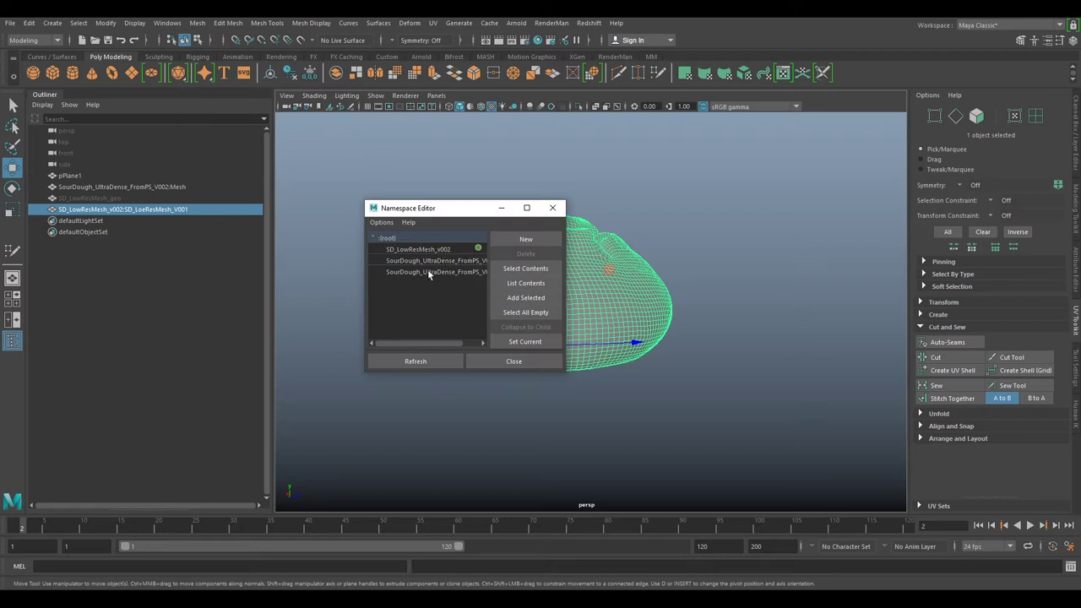
pyautogui.click(425, 273)
pyautogui.click(428, 250)
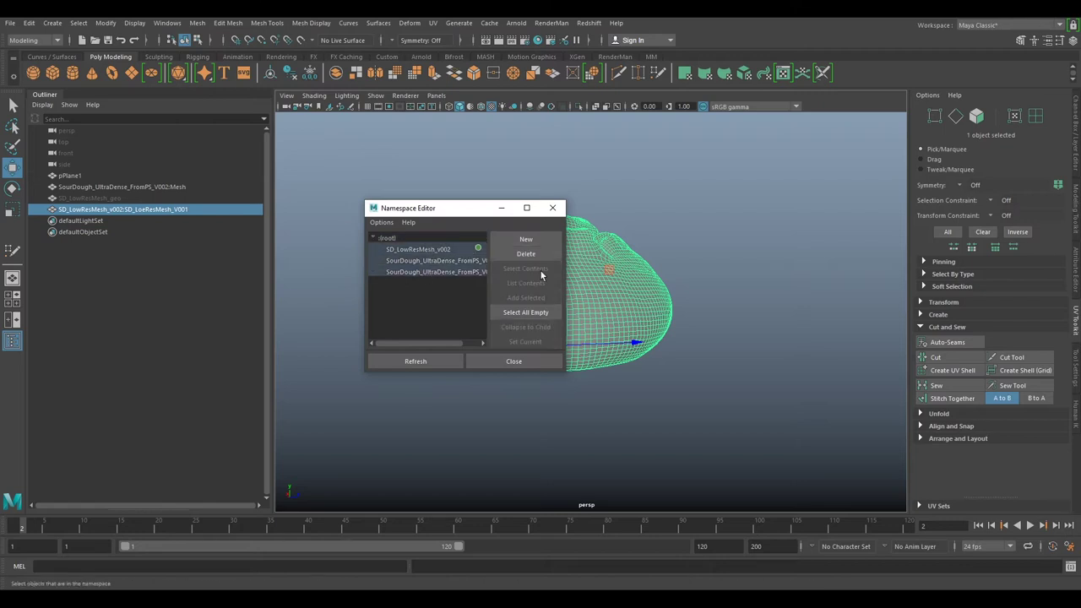
pyautogui.click(525, 253)
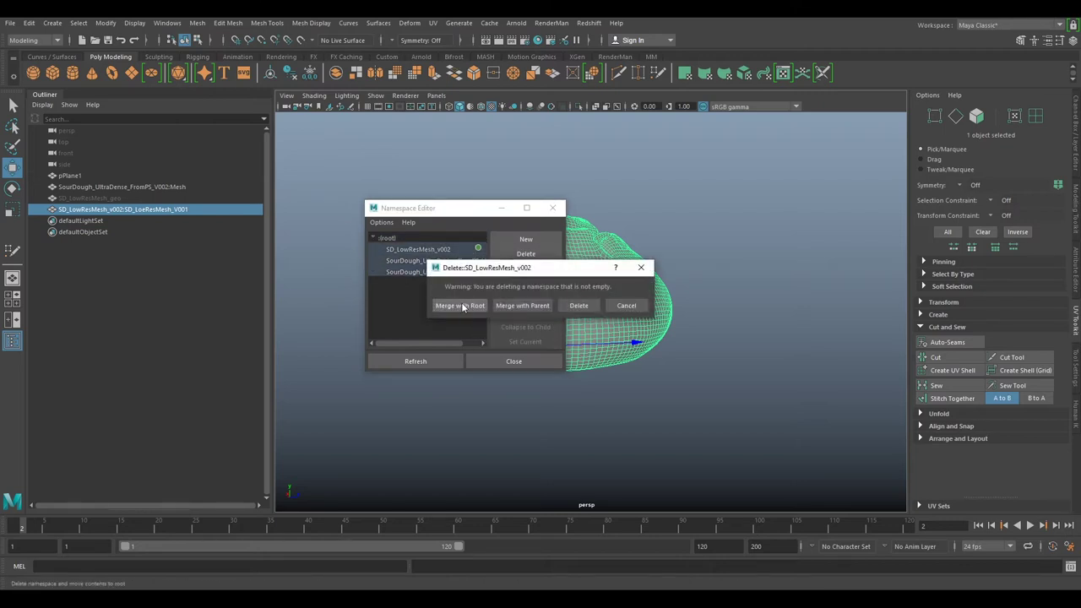
pyautogui.click(461, 307)
pyautogui.click(462, 308)
pyautogui.click(464, 309)
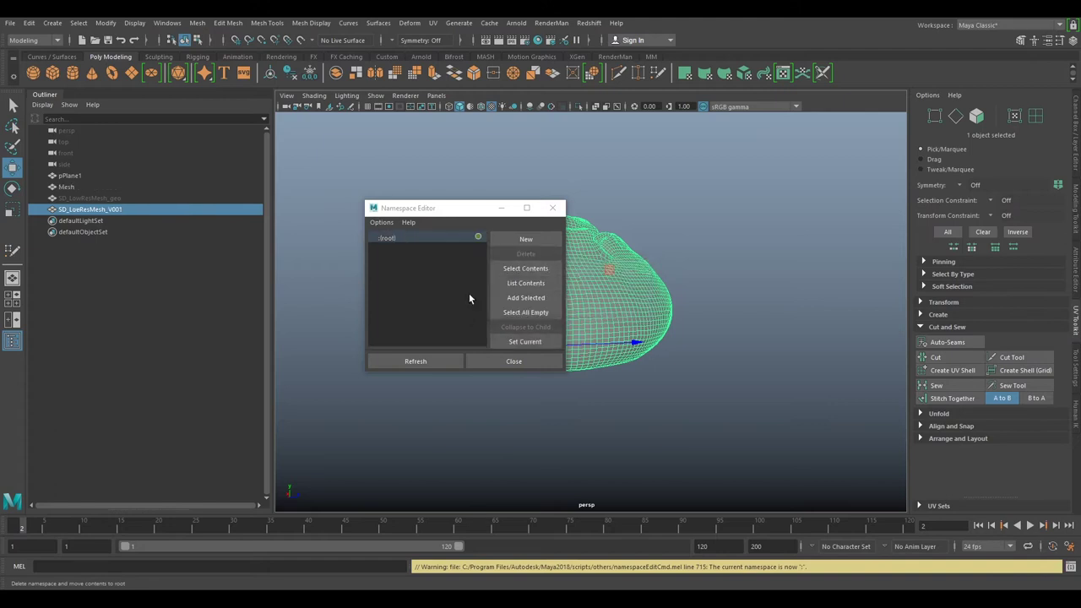
pyautogui.click(552, 209)
# Export only the SD_LoeResMesh_V001 mesh as an OBJ named SD_LowResMesh_v003 into the BaseMesh folder.
pyautogui.click(91, 197)
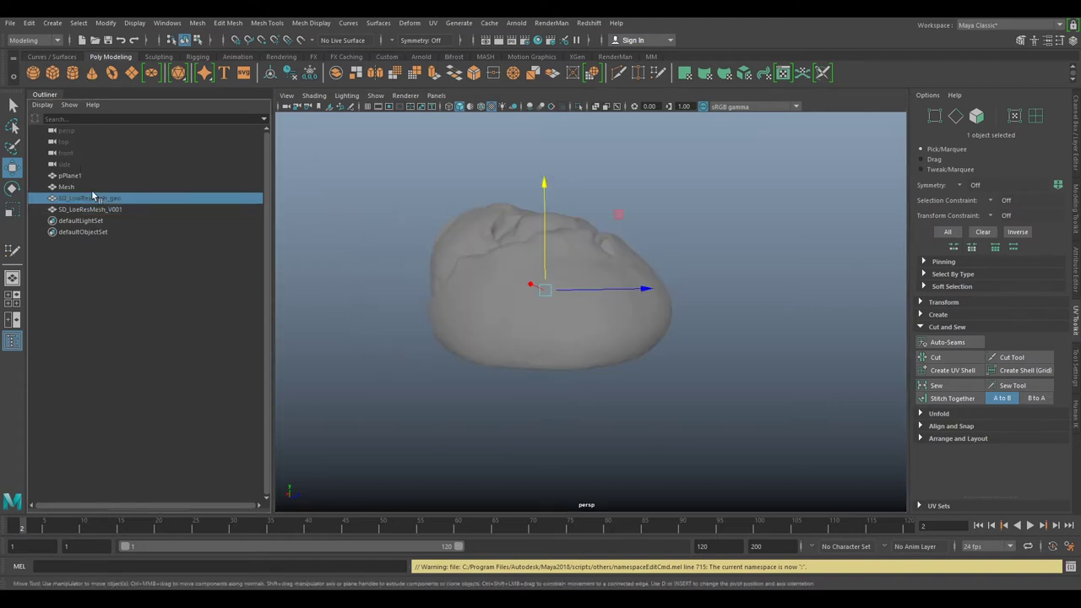
pyautogui.click(100, 212)
pyautogui.keyDown('alt'); pyautogui.moveTo(644, 234); pyautogui.dragTo(688, 296); pyautogui.keyUp('alt')
pyautogui.keyDown('alt'); pyautogui.moveTo(544, 338); pyautogui.dragTo(557, 241); pyautogui.keyUp('alt')
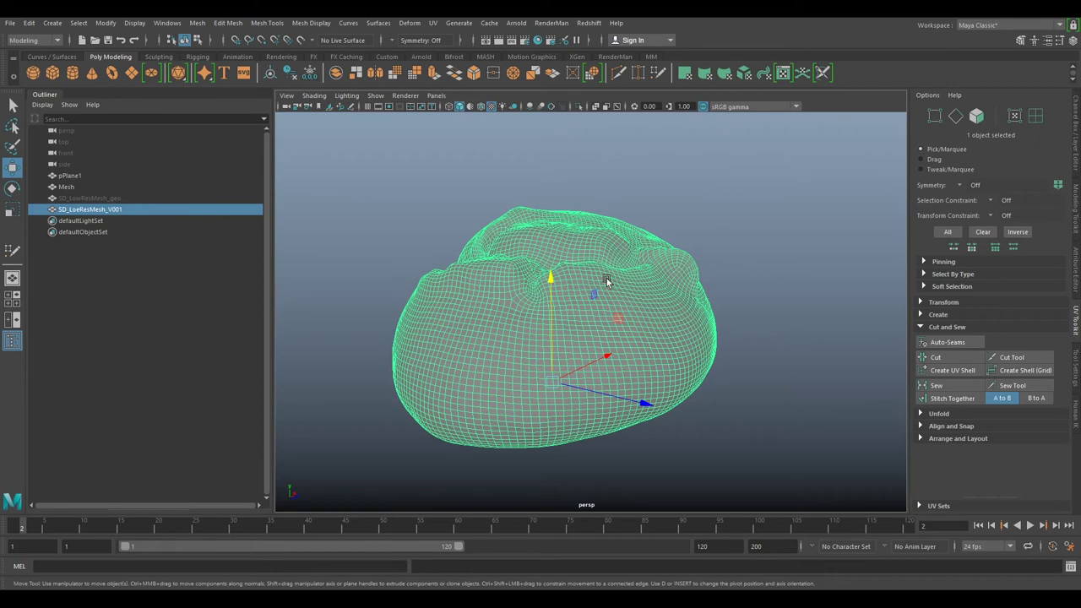
pyautogui.click(13, 25)
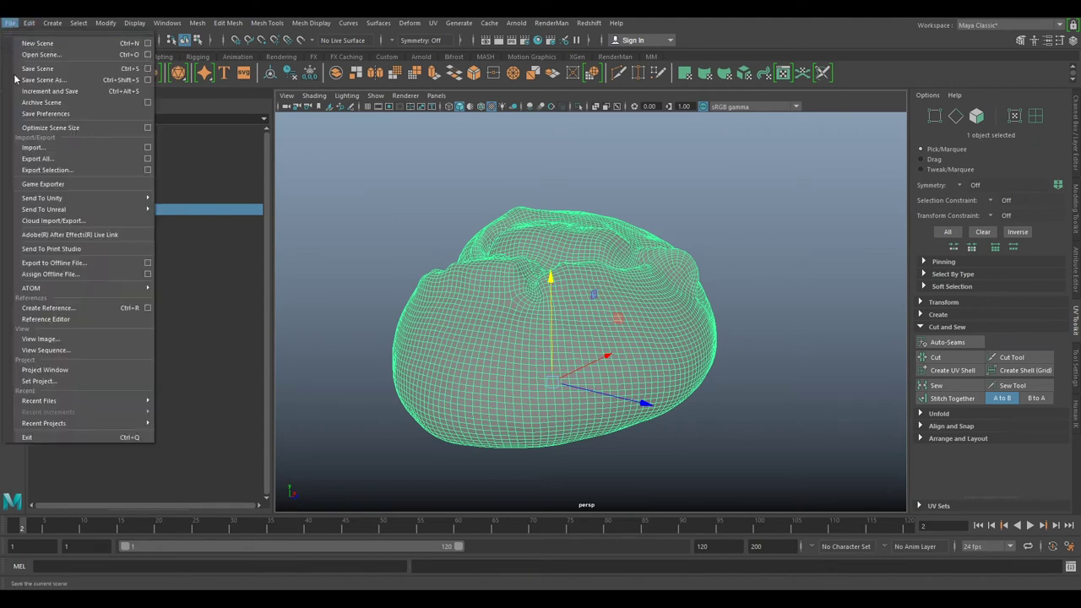
pyautogui.click(44, 171)
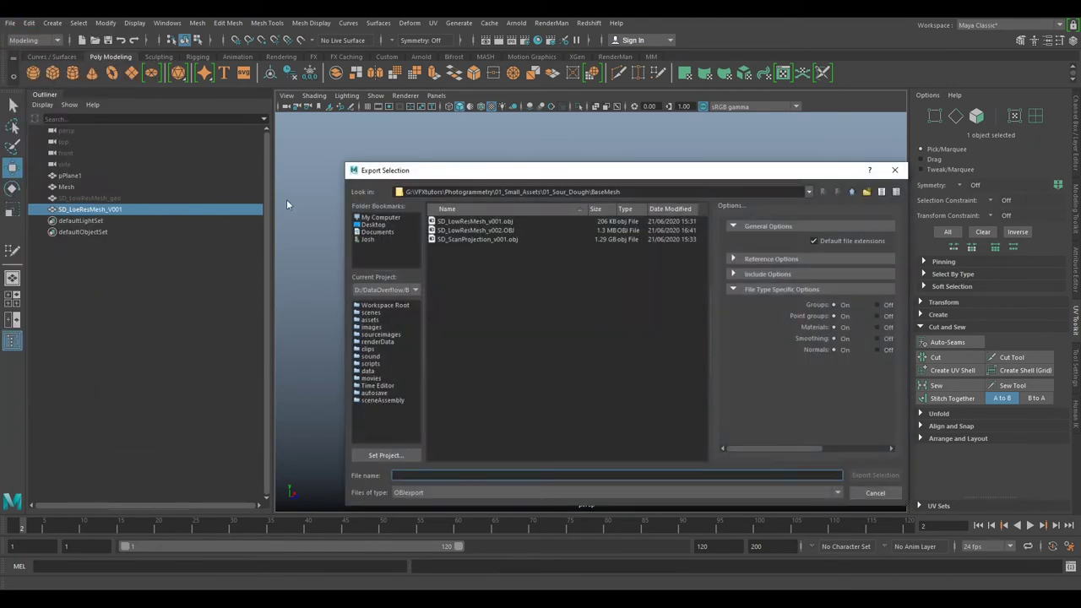
pyautogui.click(488, 231)
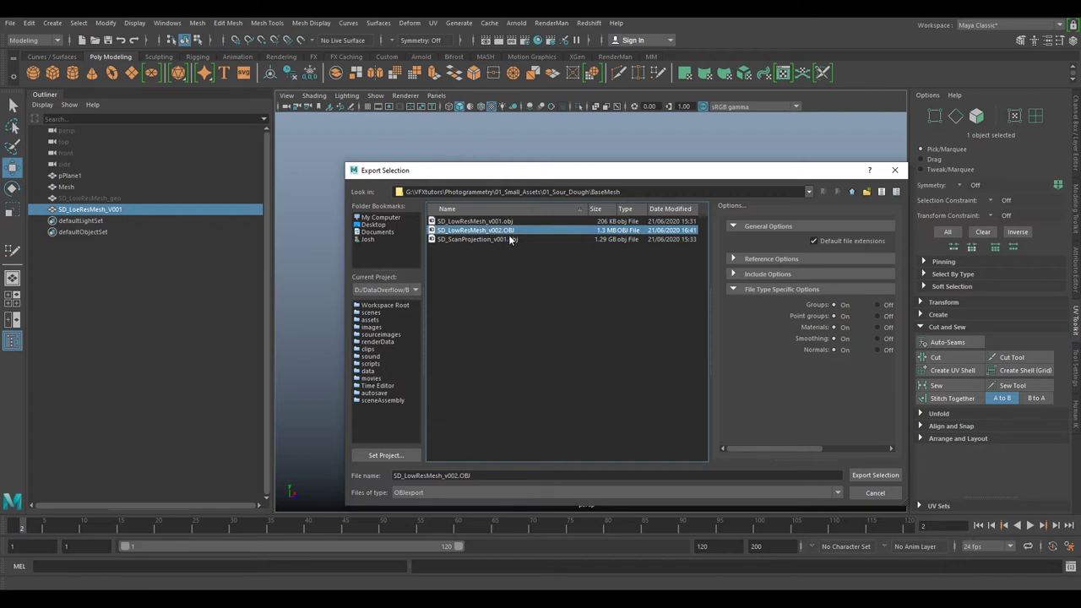
pyautogui.click(470, 476)
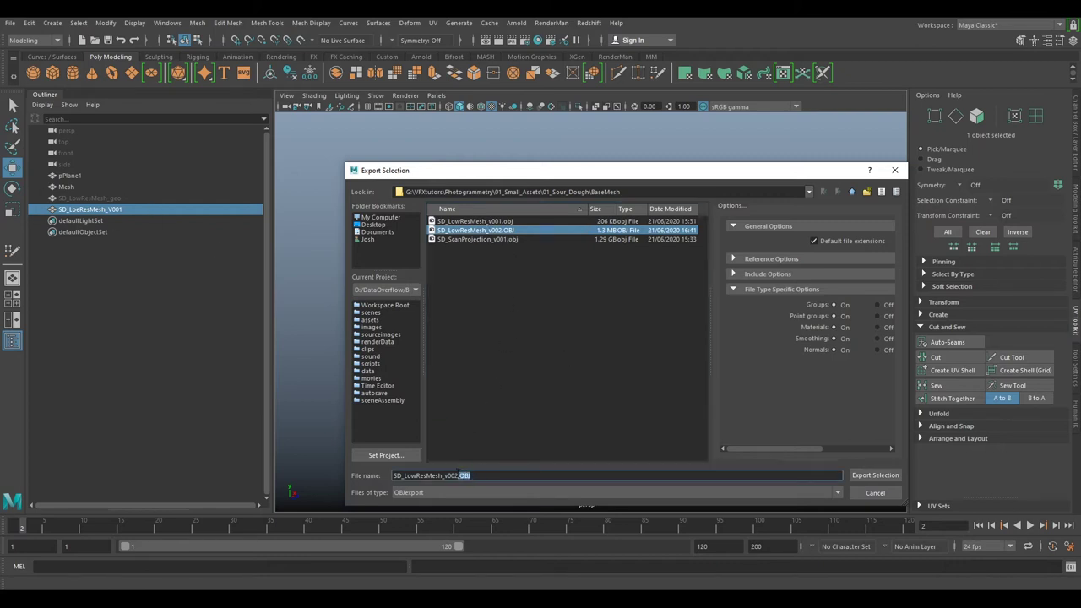
pyautogui.write('3')
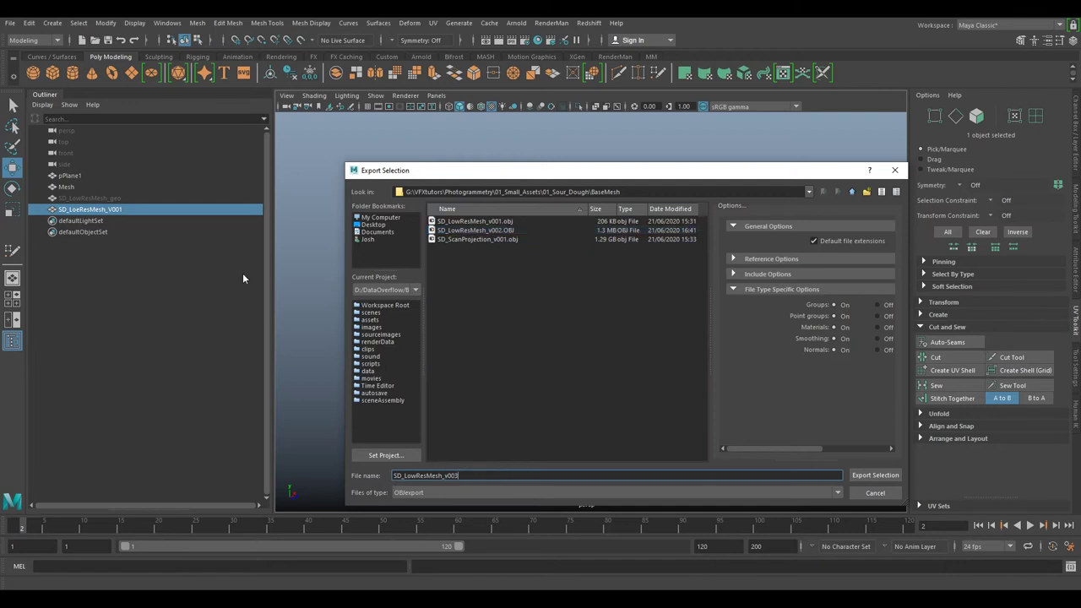
pyautogui.moveTo(667, 179)
pyautogui.mouseDown()
pyautogui.moveTo(700, 236)
pyautogui.moveTo(666, 176)
pyautogui.mouseUp()
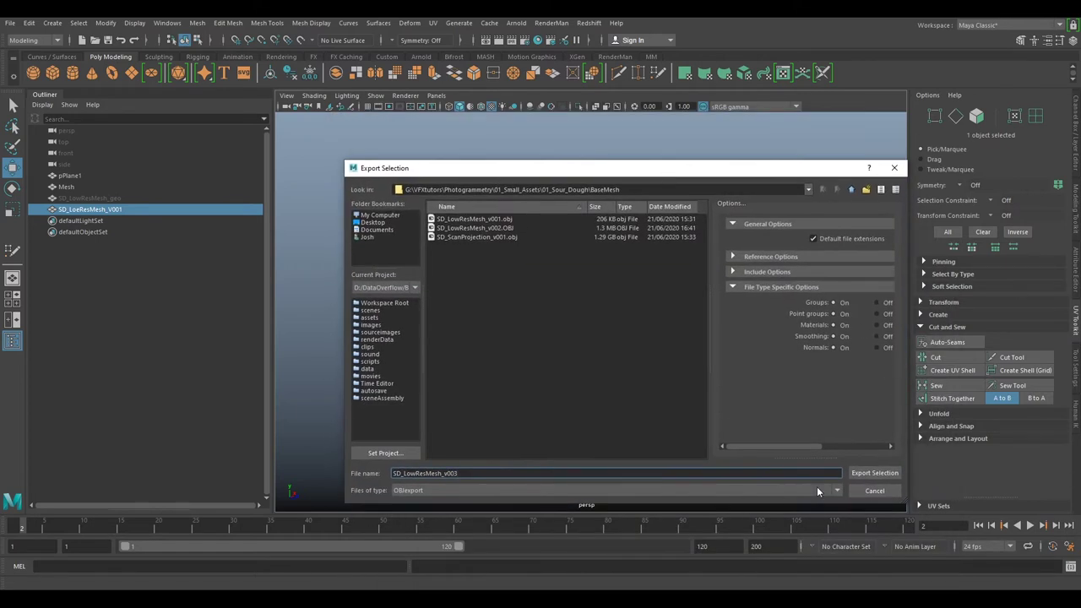
pyautogui.click(875, 474)
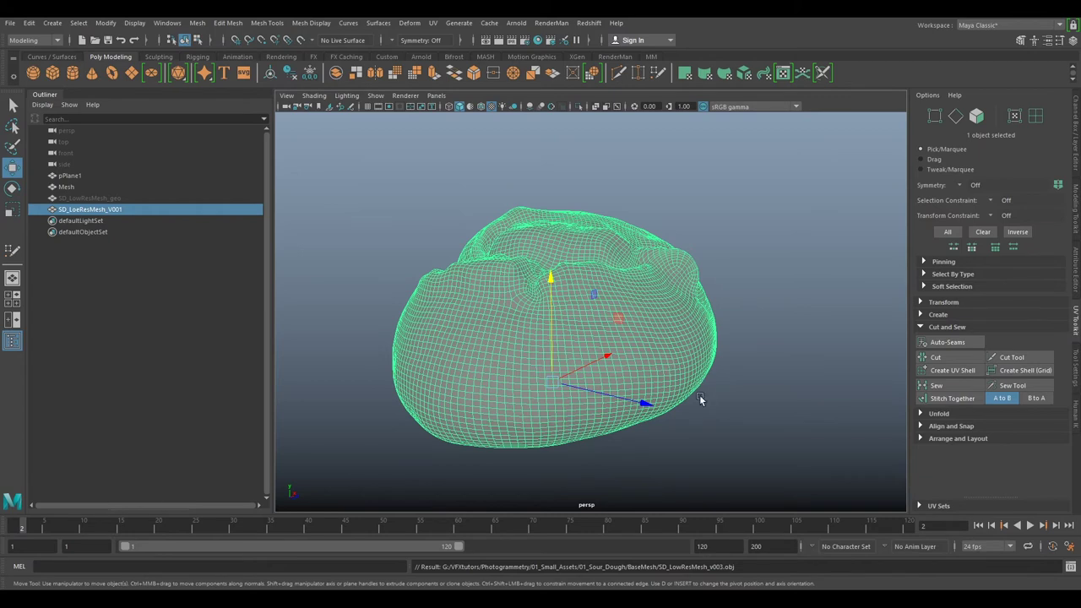
# Switch to ZBrush, make the PolyMesh3D star the active tool and import SD_LowResMesh_v003 into it.
pyautogui.click(630, 456)
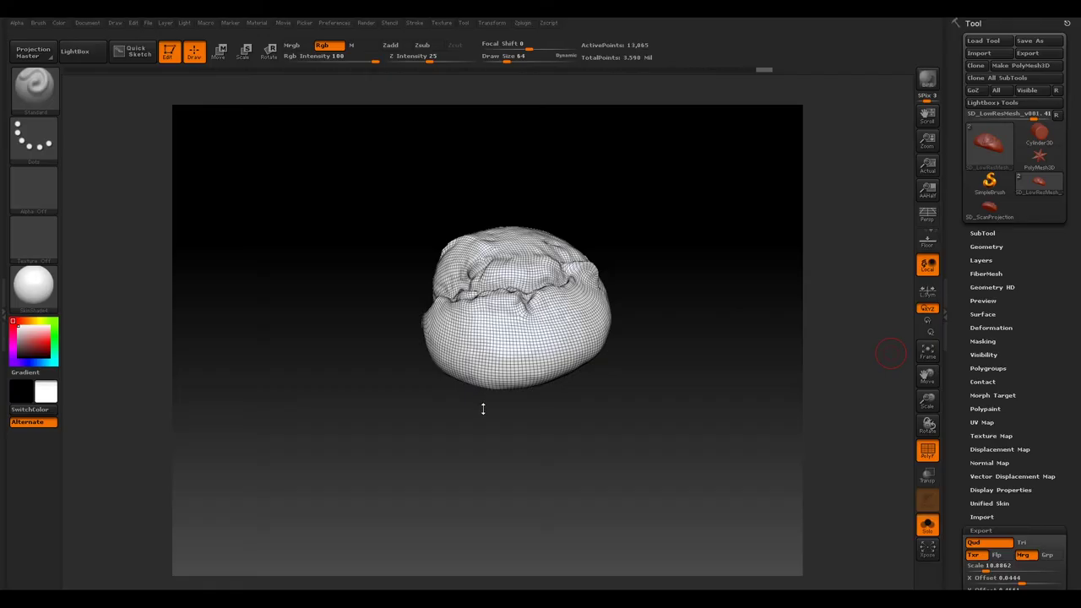
pyautogui.moveTo(516, 433)
pyautogui.mouseDown()
pyautogui.moveTo(473, 397)
pyautogui.moveTo(534, 366)
pyautogui.mouseUp()
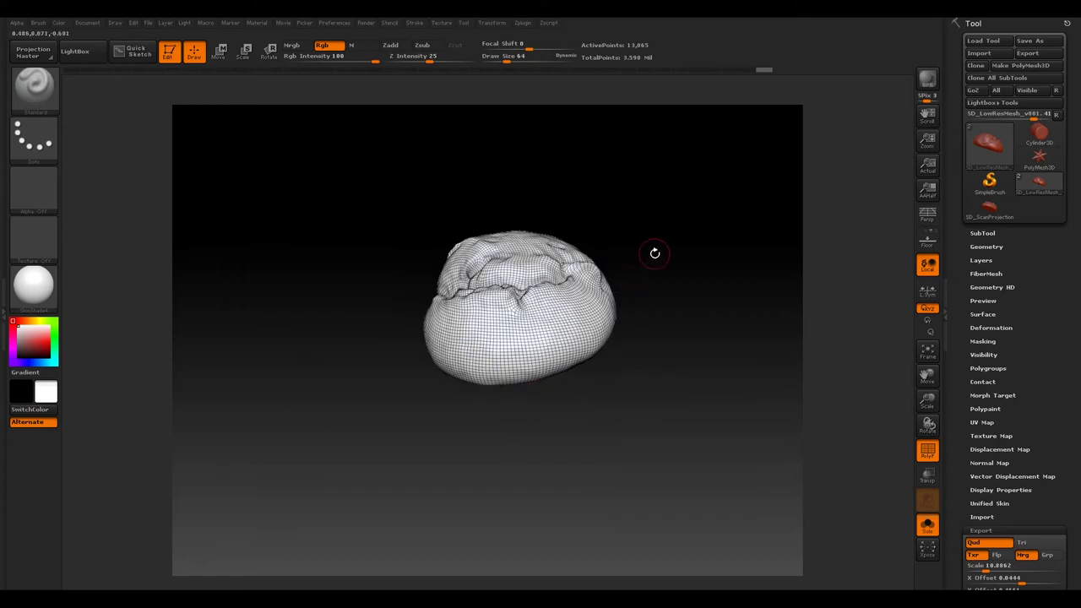
pyautogui.moveTo(659, 244)
pyautogui.mouseDown()
pyautogui.moveTo(673, 270)
pyautogui.moveTo(664, 231)
pyautogui.moveTo(656, 280)
pyautogui.mouseUp()
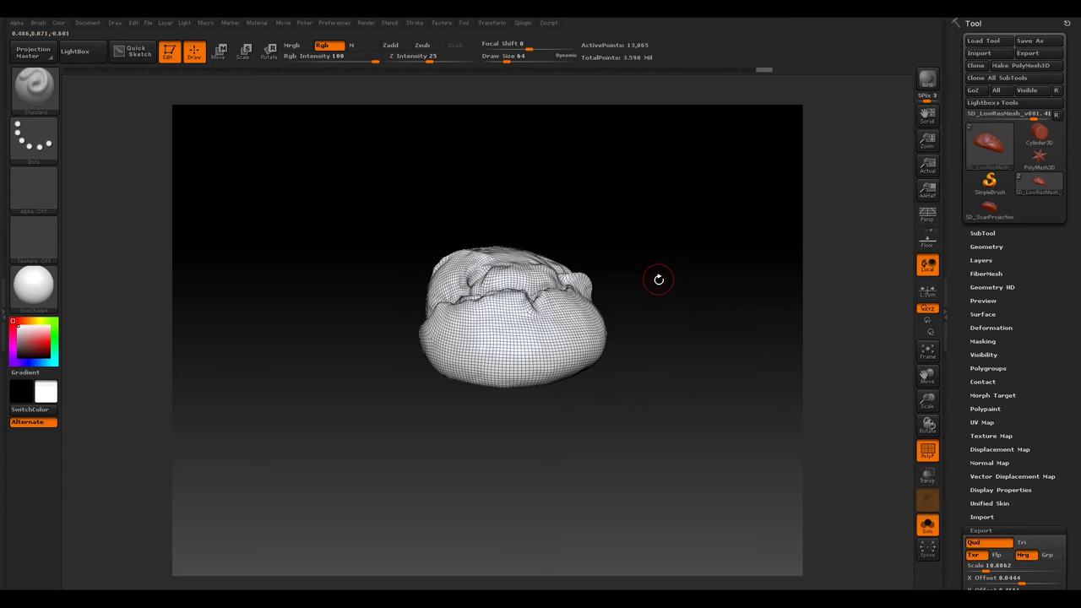
pyautogui.click(1044, 163)
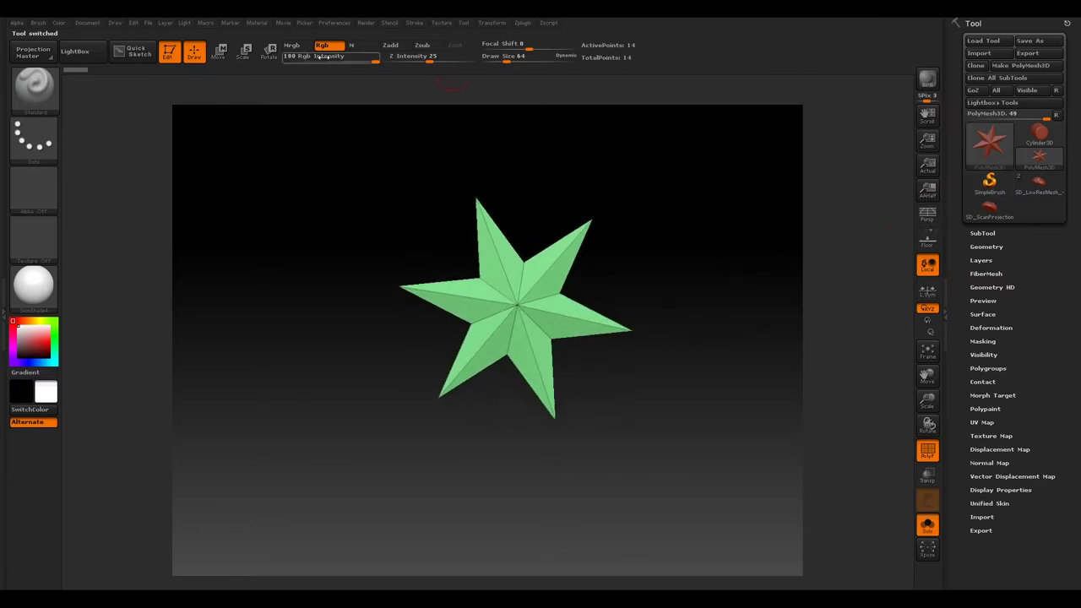
pyautogui.click(979, 53)
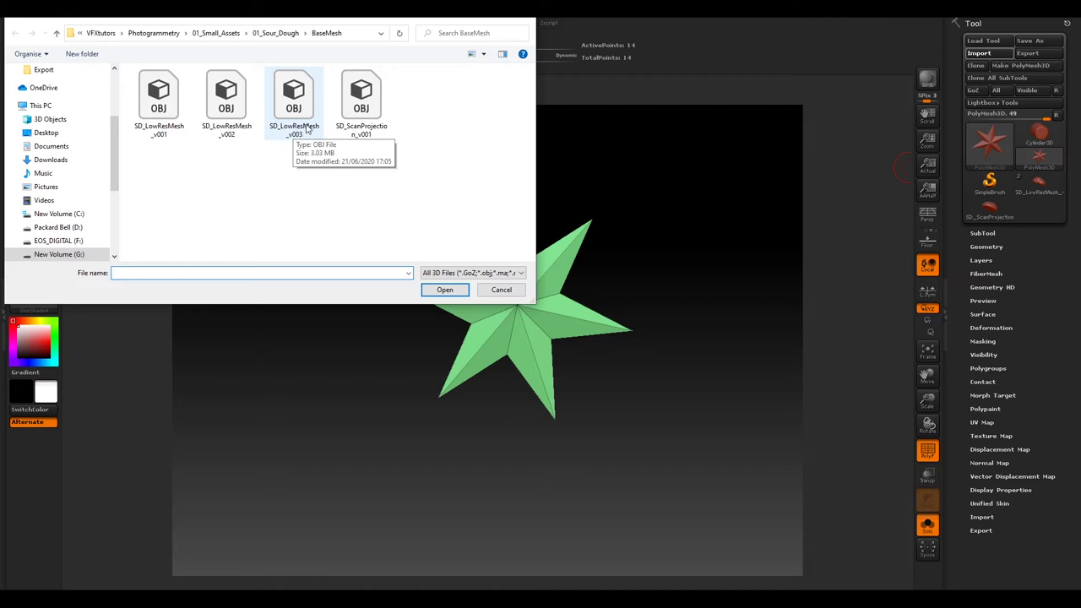
pyautogui.click(306, 129)
pyautogui.click(444, 290)
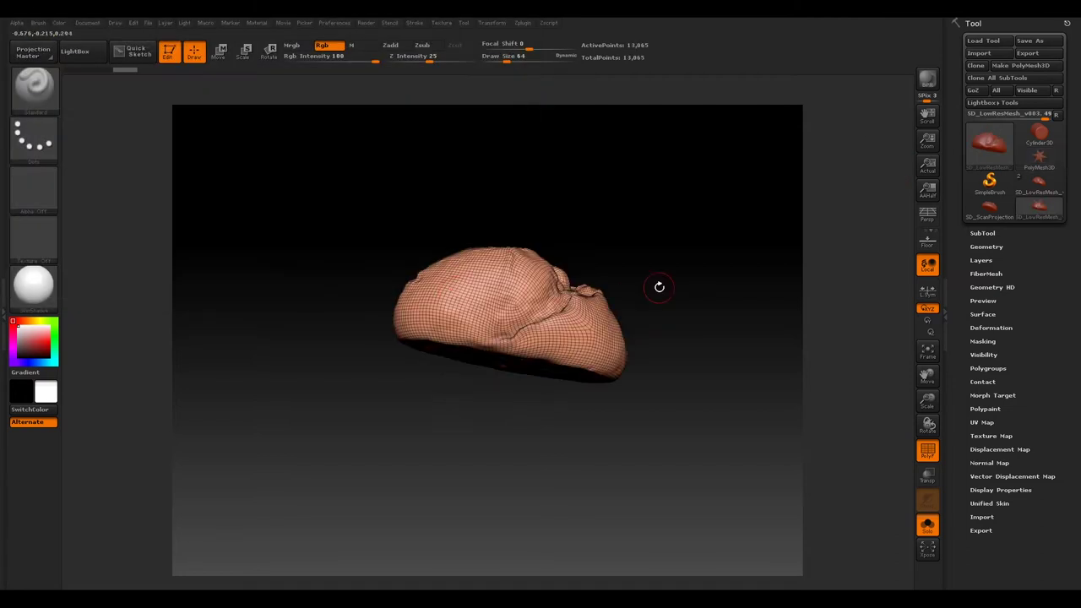
# Inspect the imported mesh's UV layout with Morph UV, and morph it back to its 3D shape.
pyautogui.moveTo(407, 199)
pyautogui.mouseDown()
pyautogui.moveTo(364, 287)
pyautogui.moveTo(425, 237)
pyautogui.moveTo(393, 213)
pyautogui.mouseUp()
pyautogui.moveTo(728, 283); pyautogui.dragTo(641, 225)
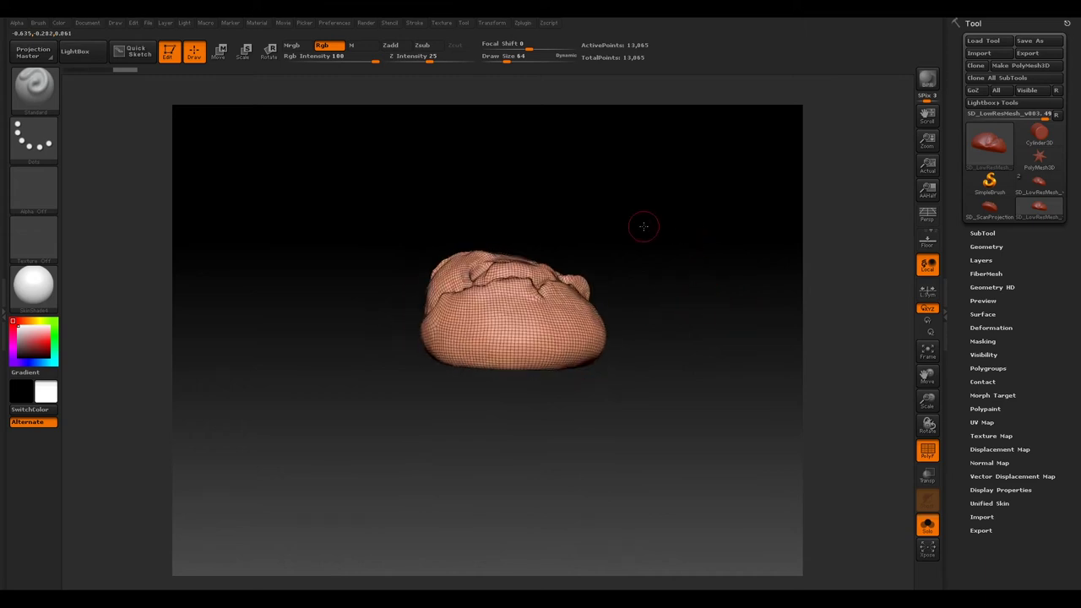
pyautogui.click(981, 422)
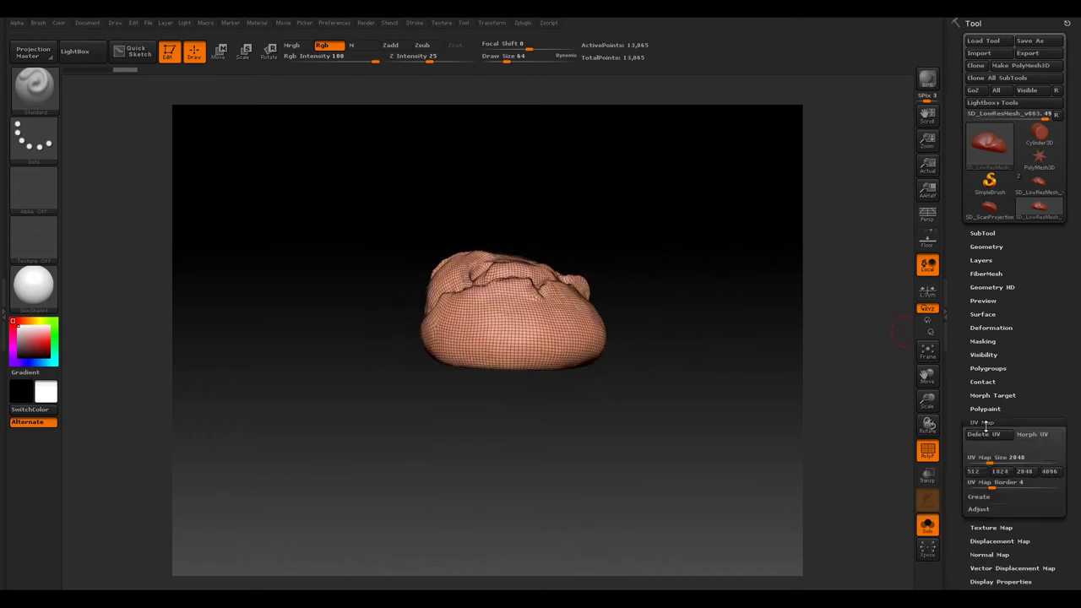
pyautogui.click(1038, 434)
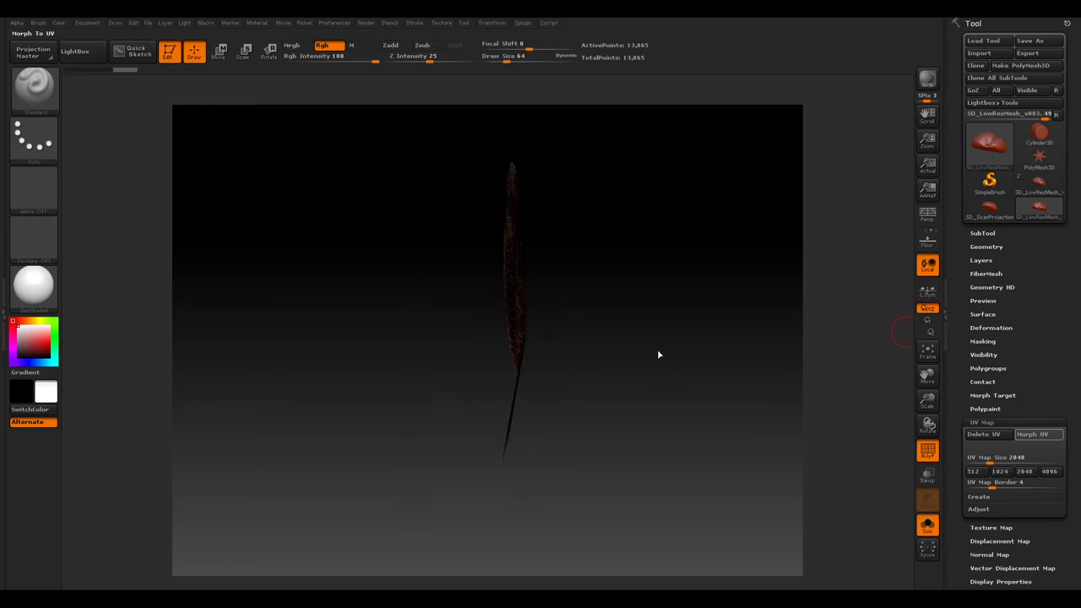
pyautogui.moveTo(790, 309); pyautogui.dragTo(695, 338)
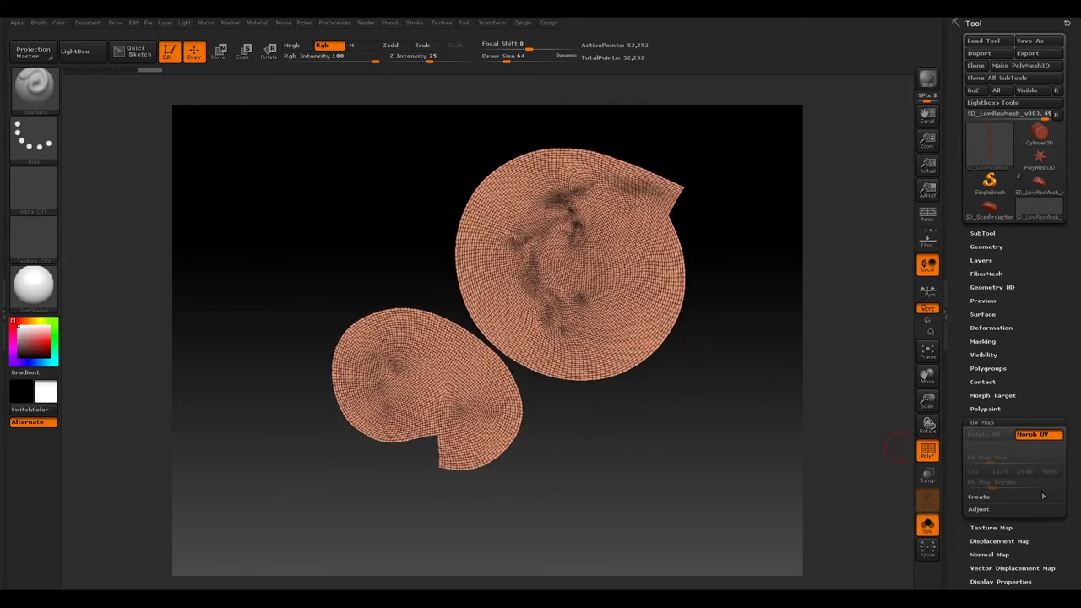
pyautogui.click(1032, 435)
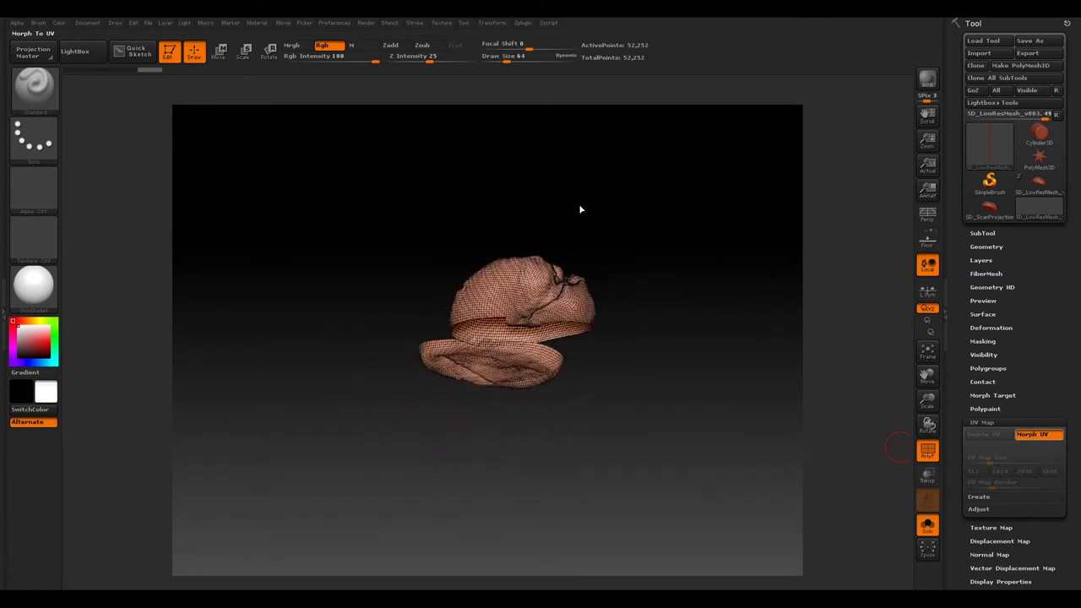
pyautogui.moveTo(686, 236); pyautogui.dragTo(652, 279)
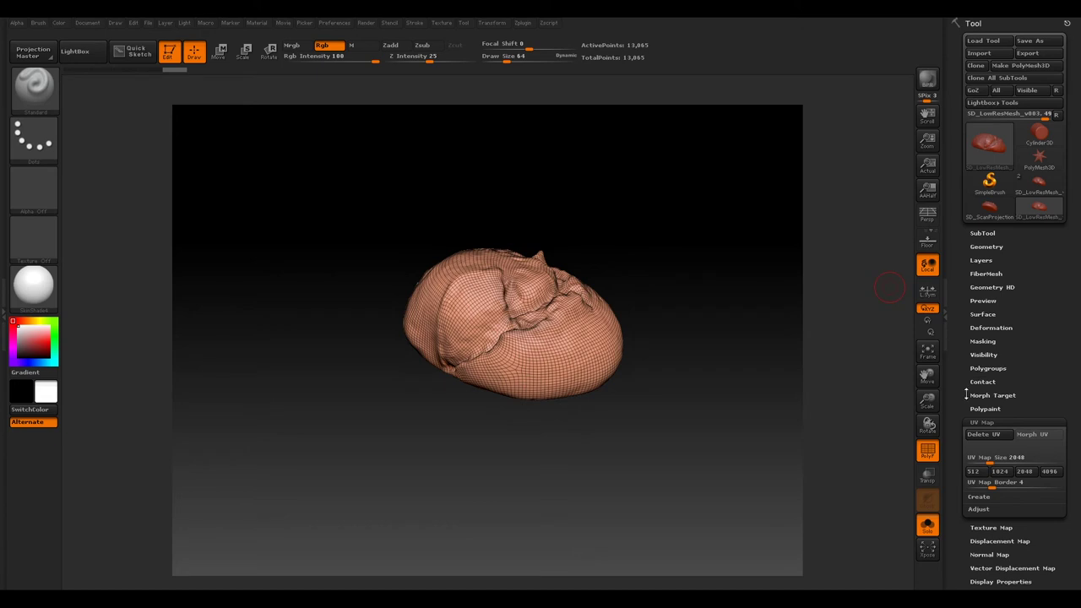
# Append SD_ScanProjection_v002 as a subtool beneath the imported low-res mesh.
pyautogui.click(981, 420)
pyautogui.click(981, 232)
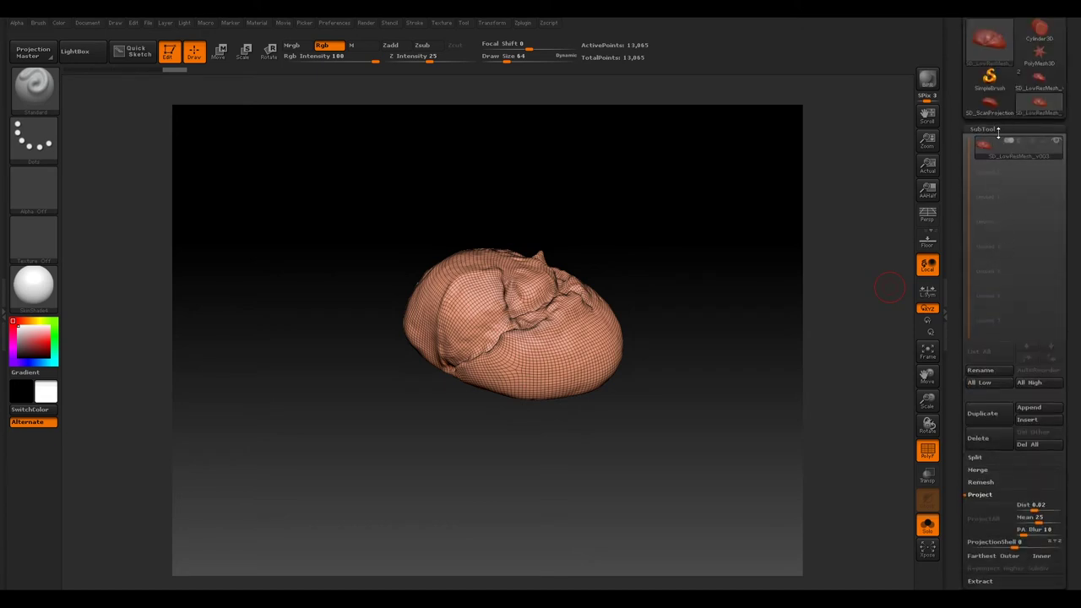
pyautogui.moveTo(995, 100)
pyautogui.click(1032, 408)
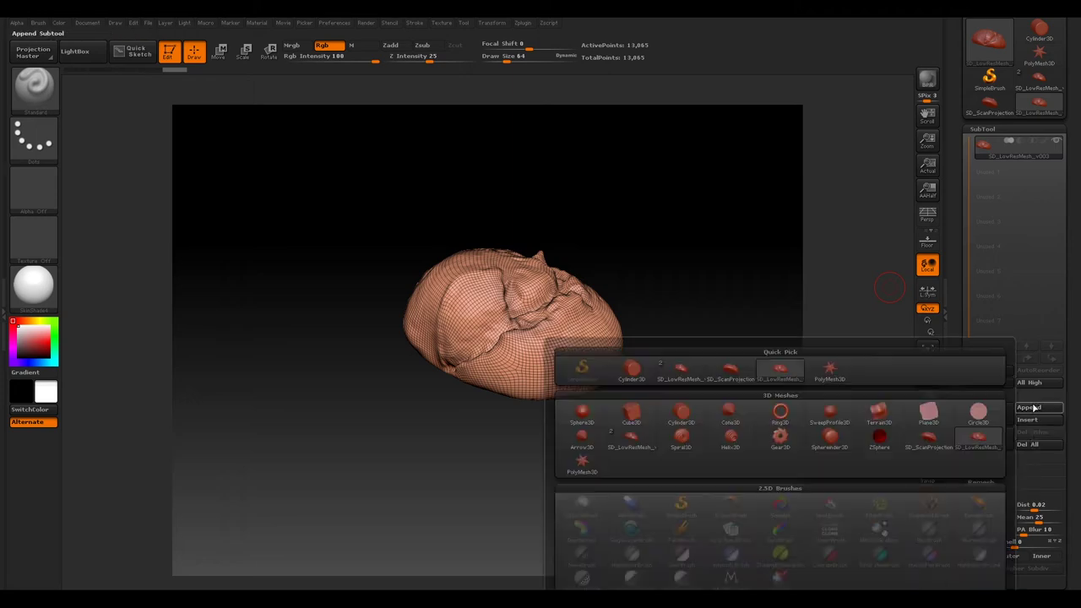
pyautogui.click(731, 378)
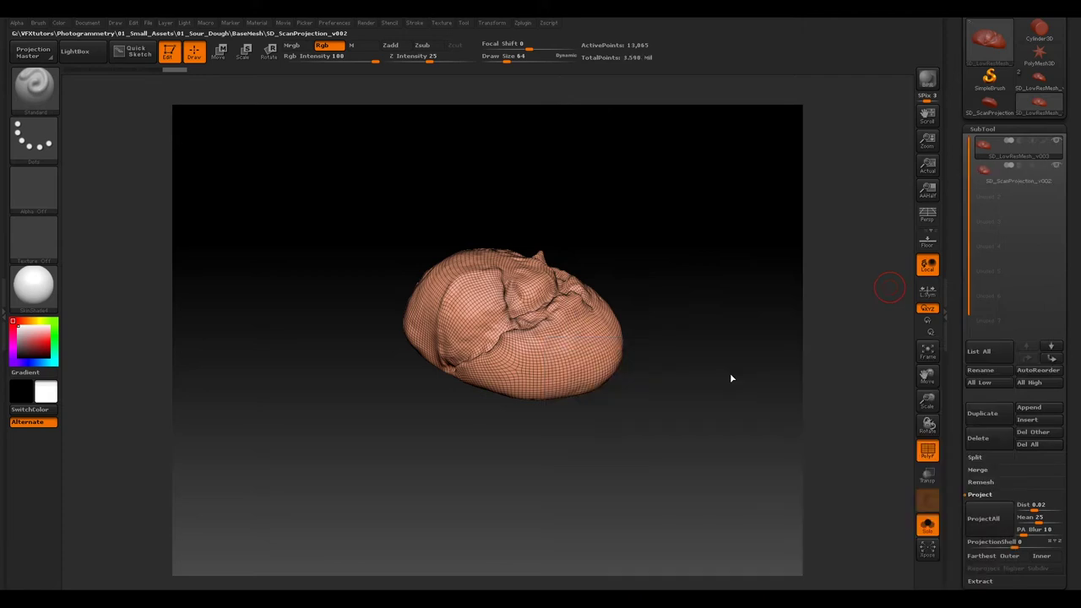
# Turn off Solo mode to show both overlapping subtools and change the material to MatCap Red Wax.
pyautogui.click(927, 525)
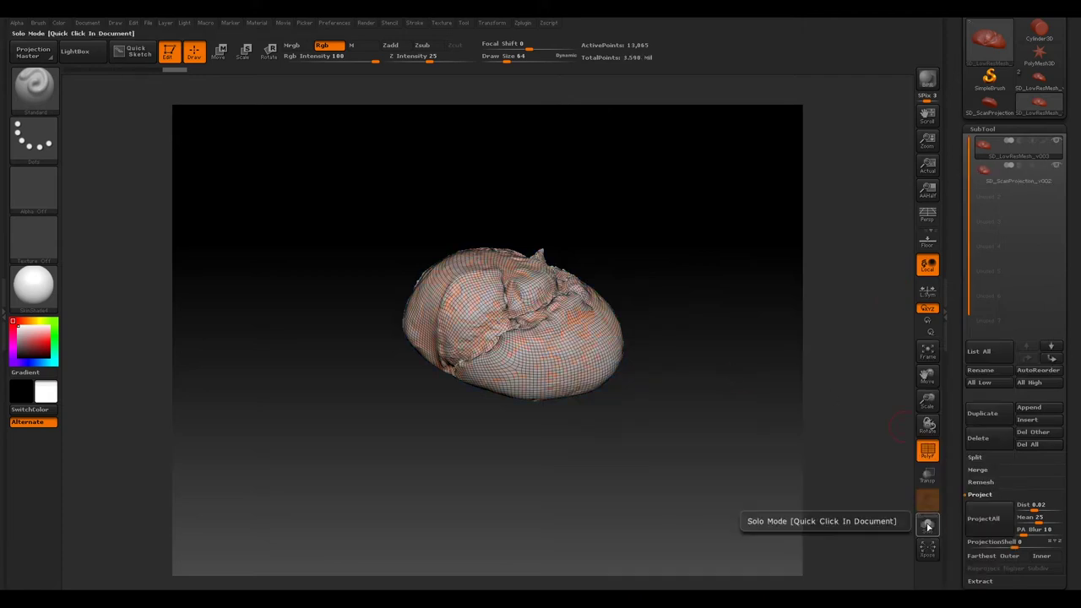
pyautogui.moveTo(706, 487); pyautogui.dragTo(673, 429)
pyautogui.moveTo(623, 373); pyautogui.dragTo(724, 463)
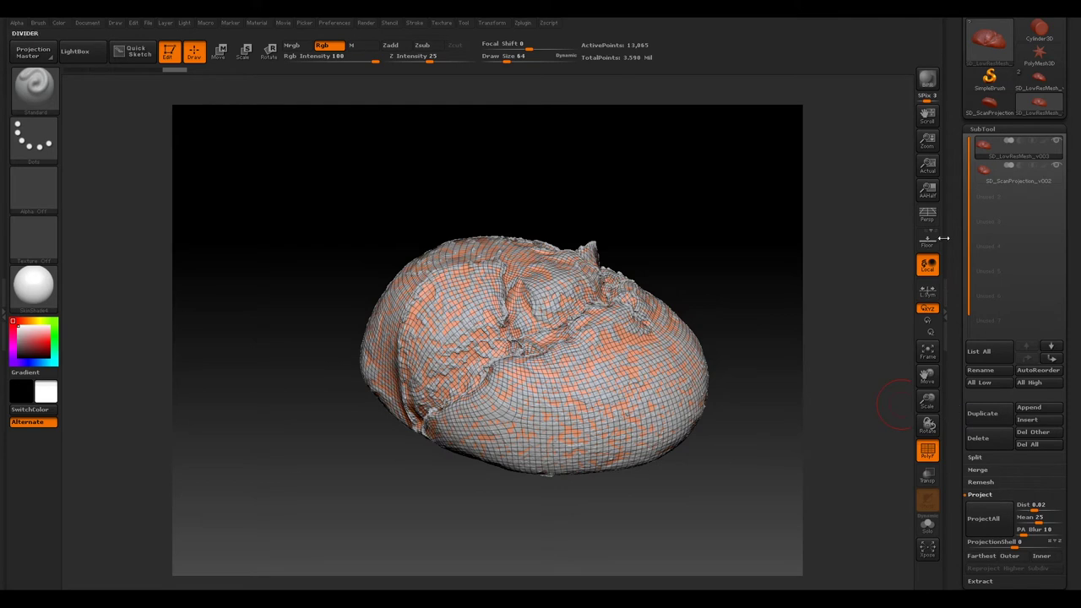
pyautogui.click(37, 289)
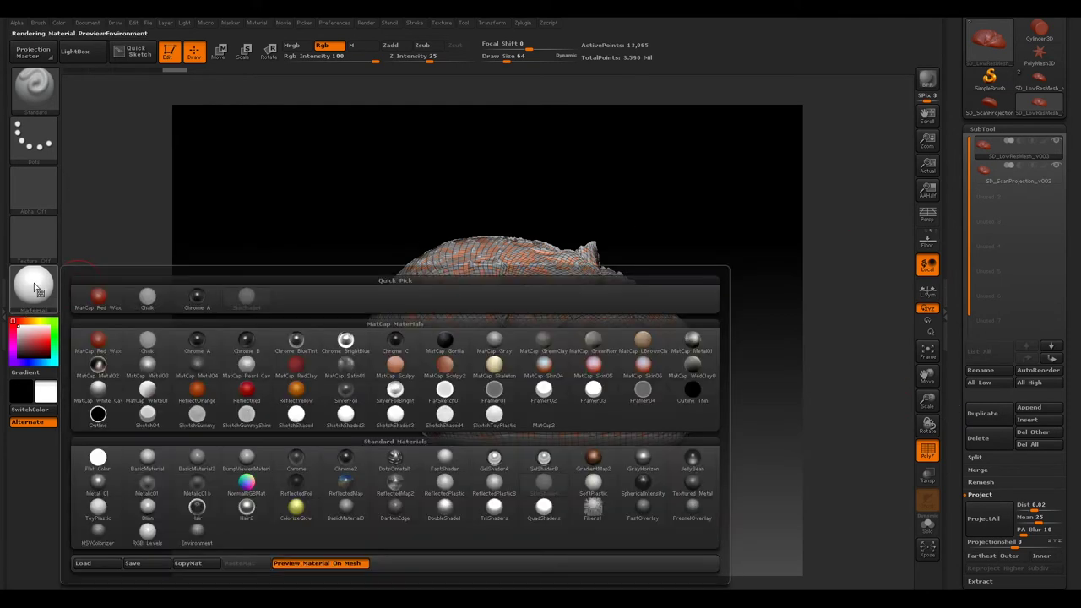
pyautogui.click(98, 295)
pyautogui.moveTo(693, 468); pyautogui.dragTo(688, 469)
pyautogui.moveTo(740, 441)
pyautogui.mouseDown()
pyautogui.moveTo(726, 456)
pyautogui.moveTo(736, 452)
pyautogui.mouseUp()
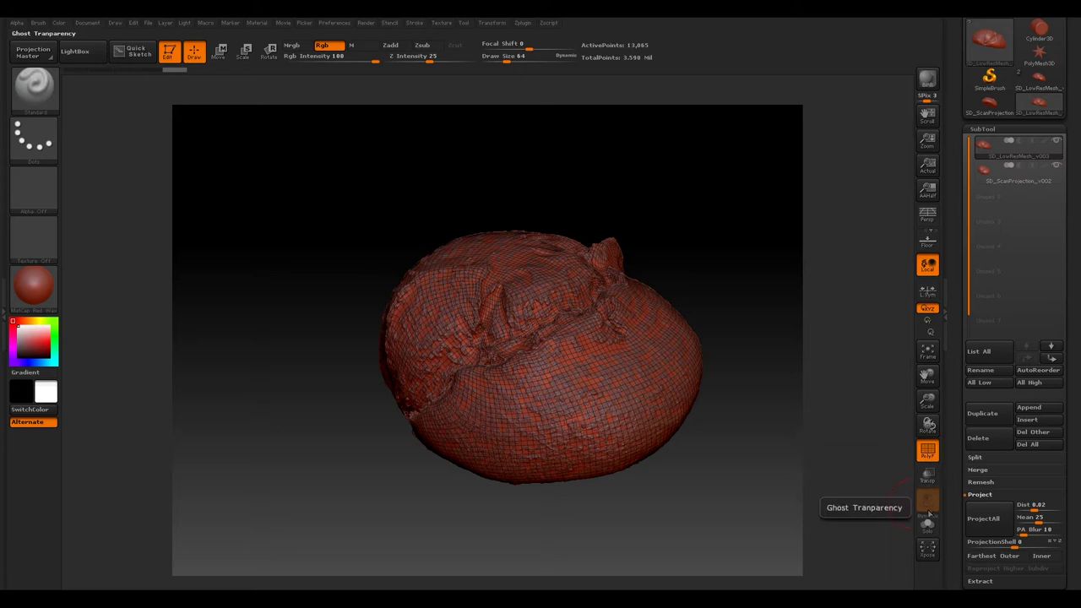
# Isolate SD_LowResMesh_v003 with Solo mode and divide its geometry once with smoothing on.
pyautogui.click(927, 522)
pyautogui.moveTo(724, 478); pyautogui.dragTo(711, 422)
pyautogui.moveTo(707, 244); pyautogui.dragTo(702, 229)
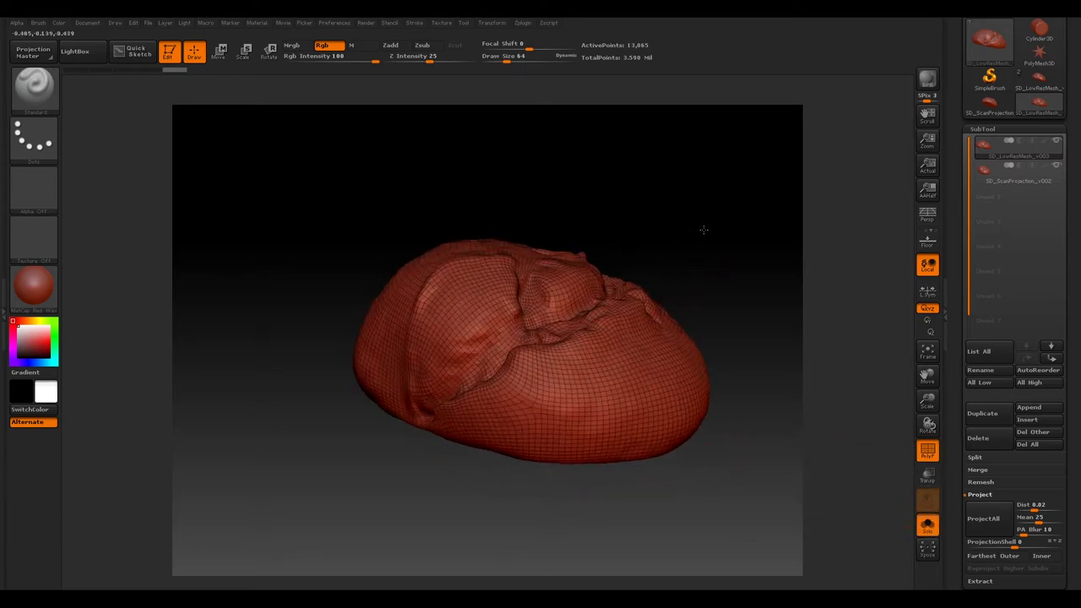
pyautogui.click(982, 129)
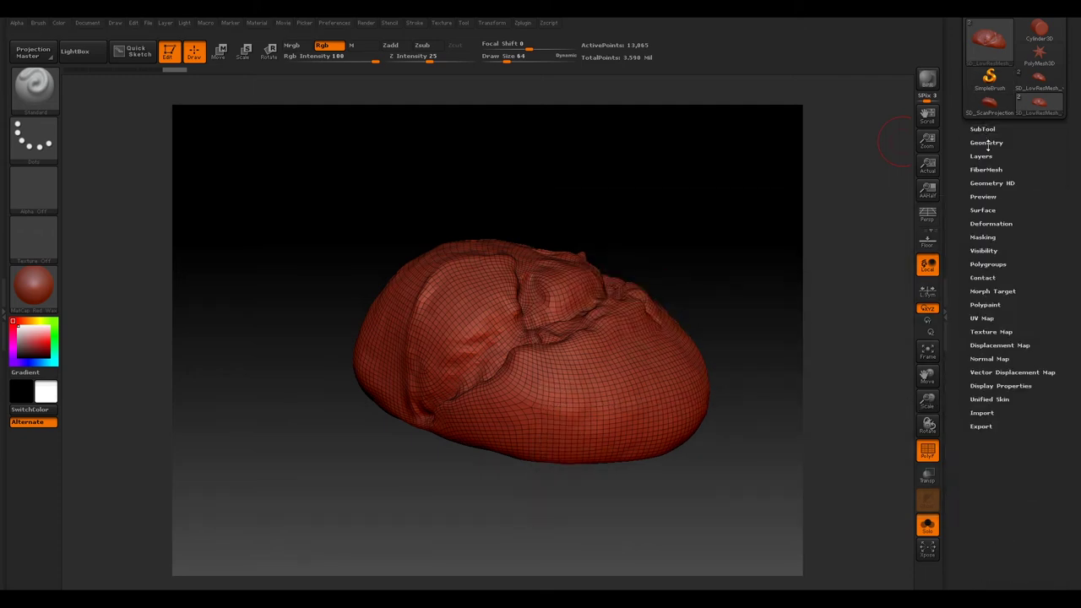
pyautogui.click(987, 144)
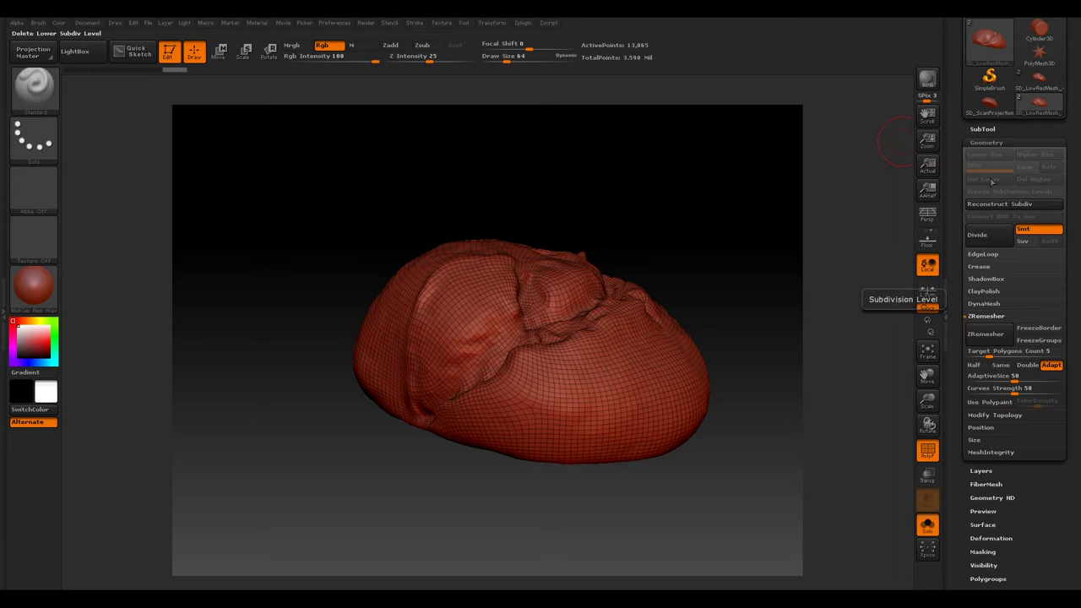
pyautogui.click(986, 316)
pyautogui.click(980, 235)
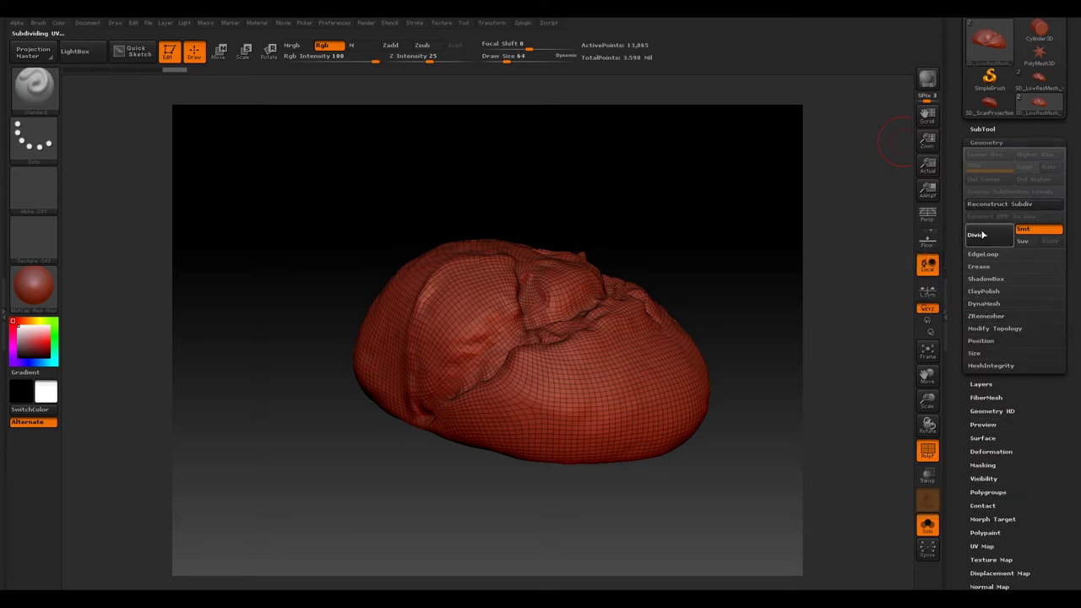
pyautogui.moveTo(628, 196); pyautogui.dragTo(625, 208)
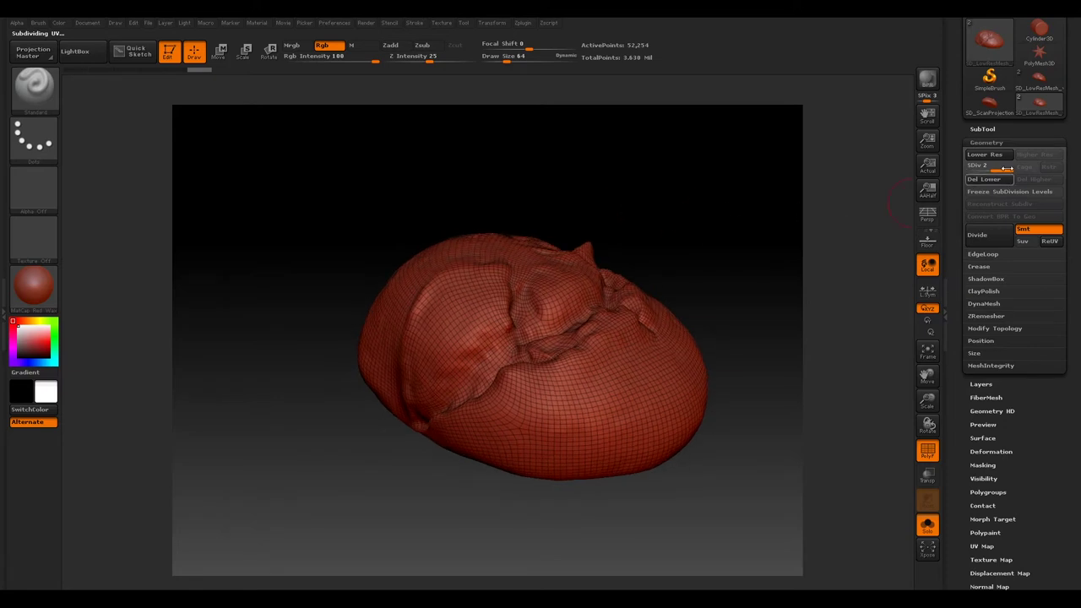
# Set the projection distance to 0.078 and project all scan detail onto the low-res subtool.
pyautogui.click(992, 142)
pyautogui.click(982, 128)
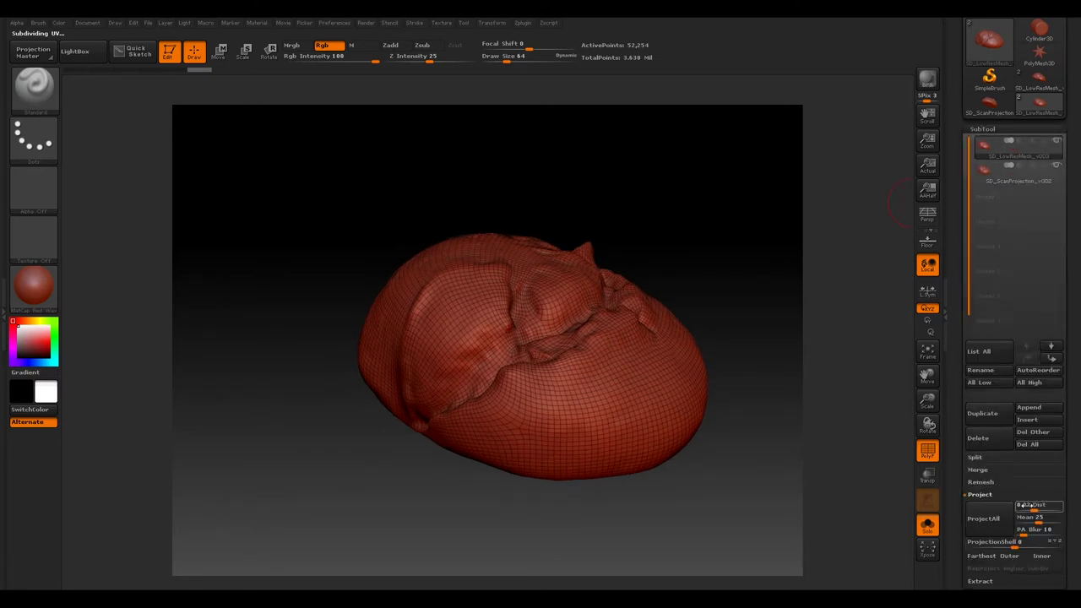
pyautogui.moveTo(1034, 510); pyautogui.dragTo(1038, 511)
pyautogui.click(1035, 510)
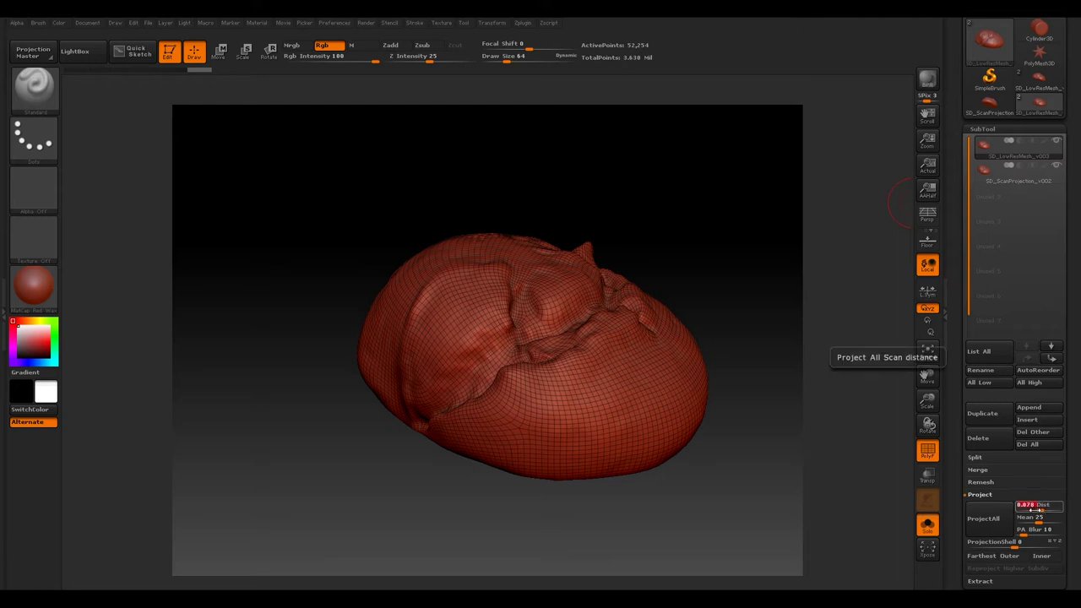
pyautogui.click(994, 518)
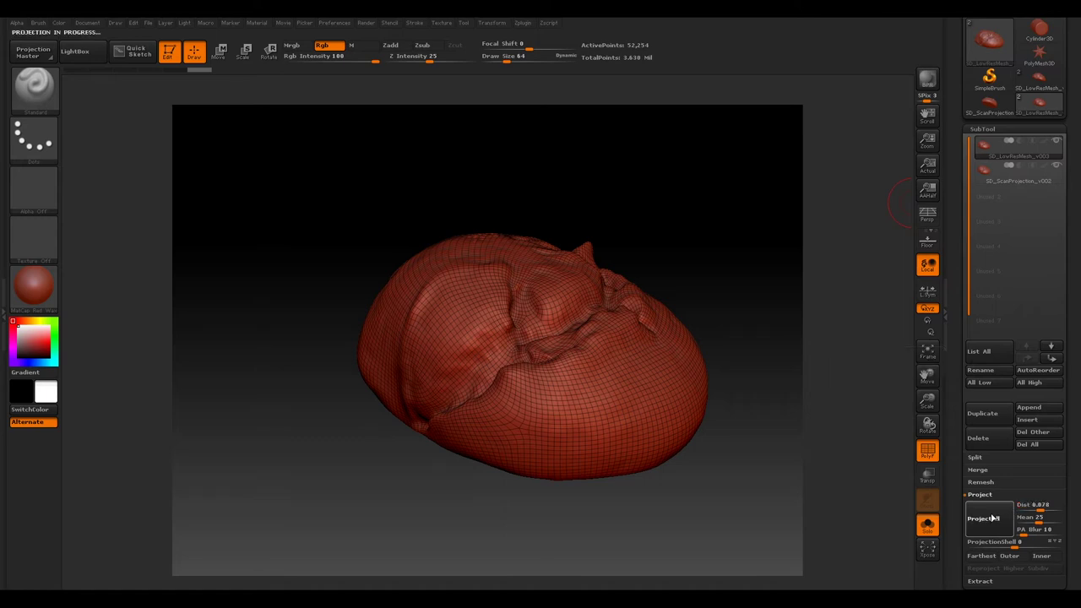
pyautogui.moveTo(630, 506); pyautogui.dragTo(695, 188)
pyautogui.moveTo(427, 465); pyautogui.dragTo(483, 459)
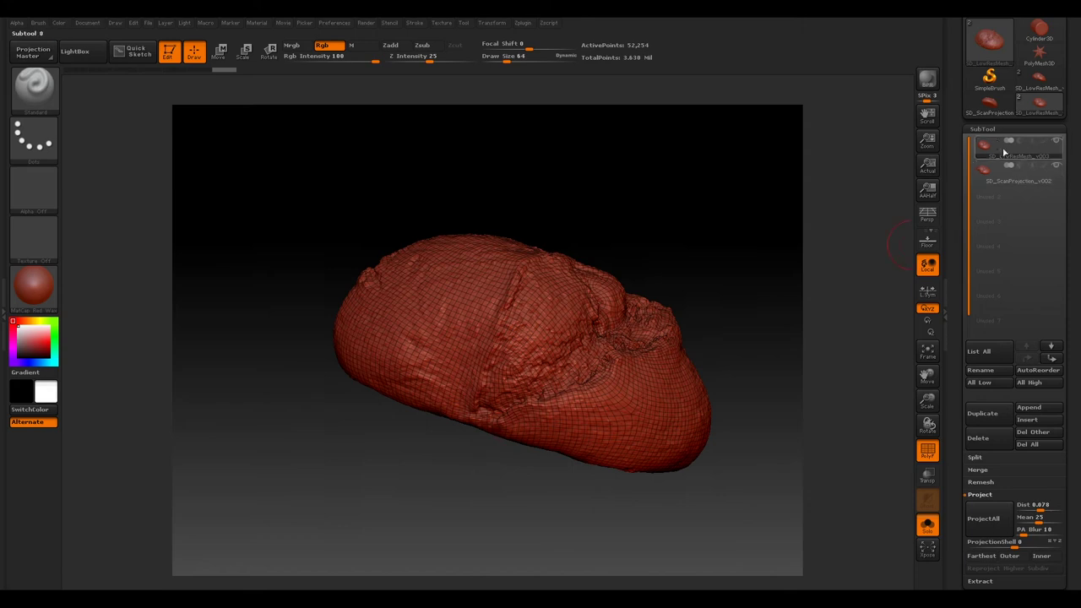
# Divide the projected low-res mesh again to reach subdivision level 3.
pyautogui.click(983, 128)
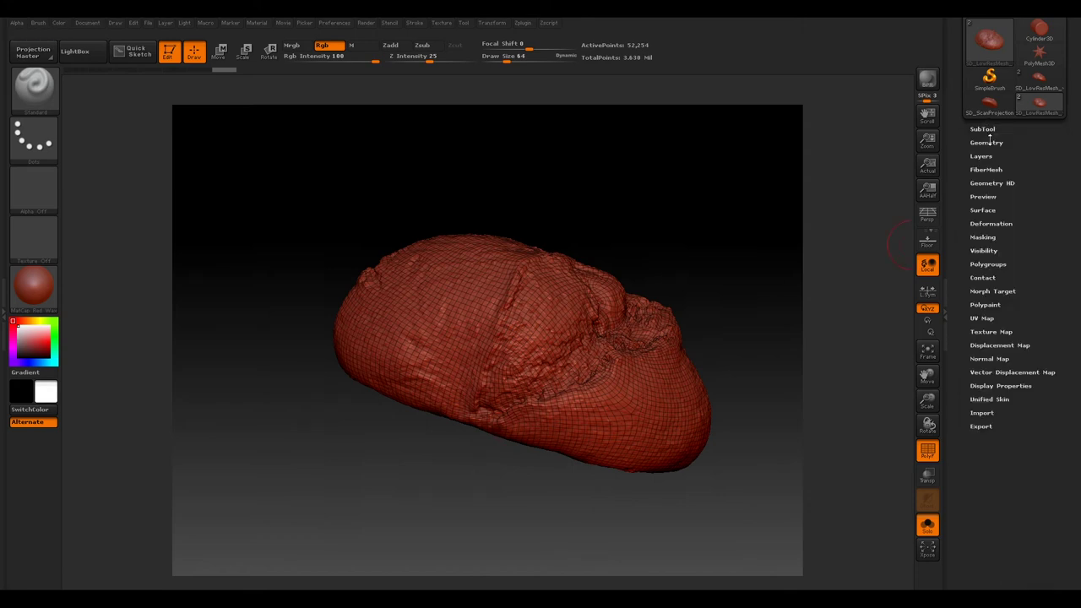
pyautogui.click(990, 143)
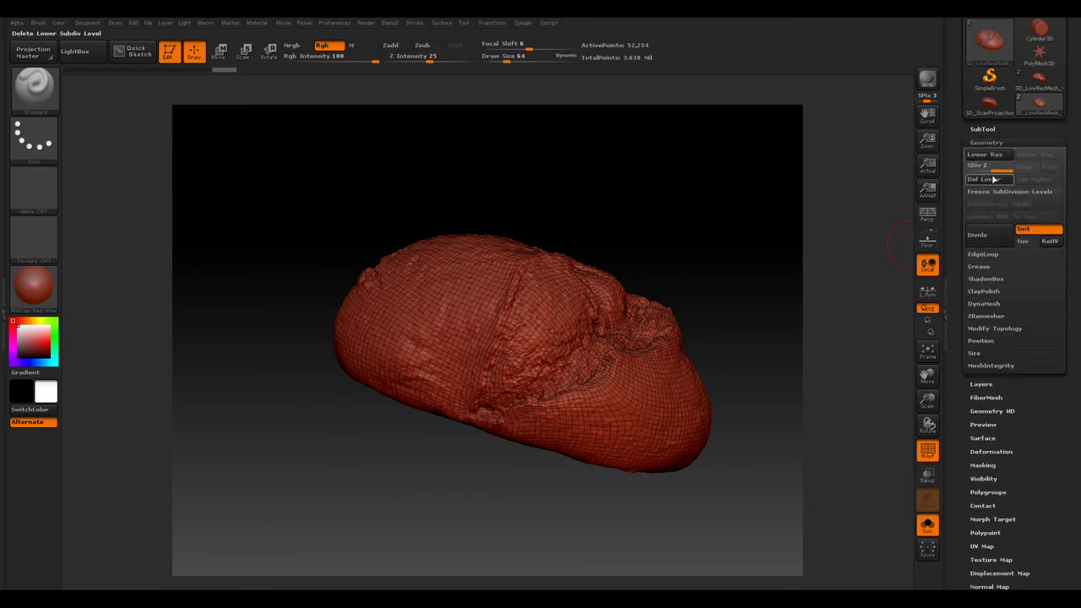
pyautogui.click(992, 243)
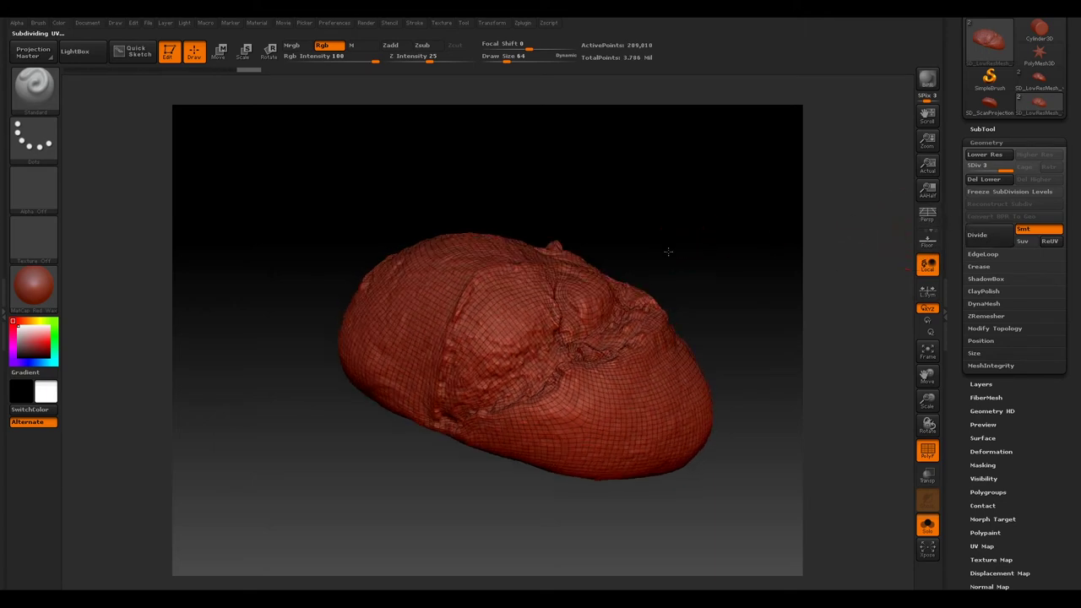
# Project all scan detail onto the mesh at subdivision level 3 and hide its polyframe.
pyautogui.click(986, 144)
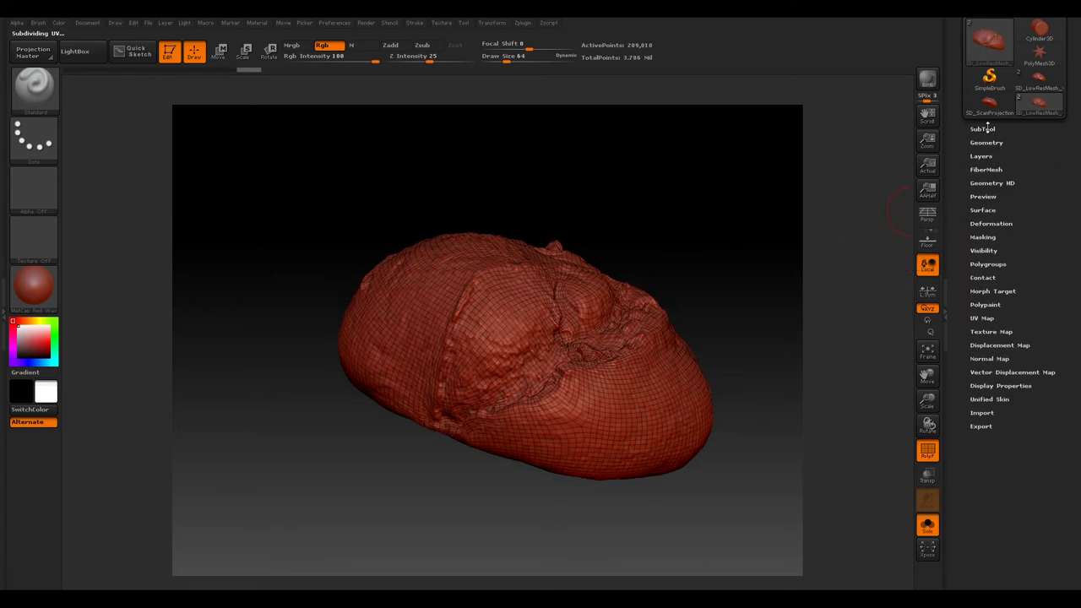
pyautogui.click(983, 129)
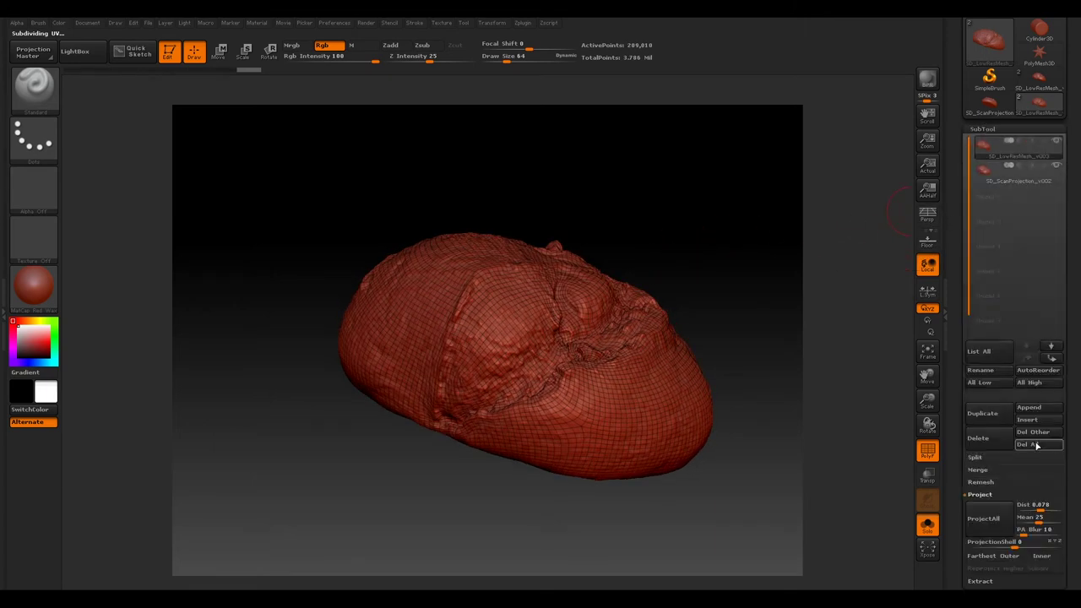
pyautogui.click(998, 515)
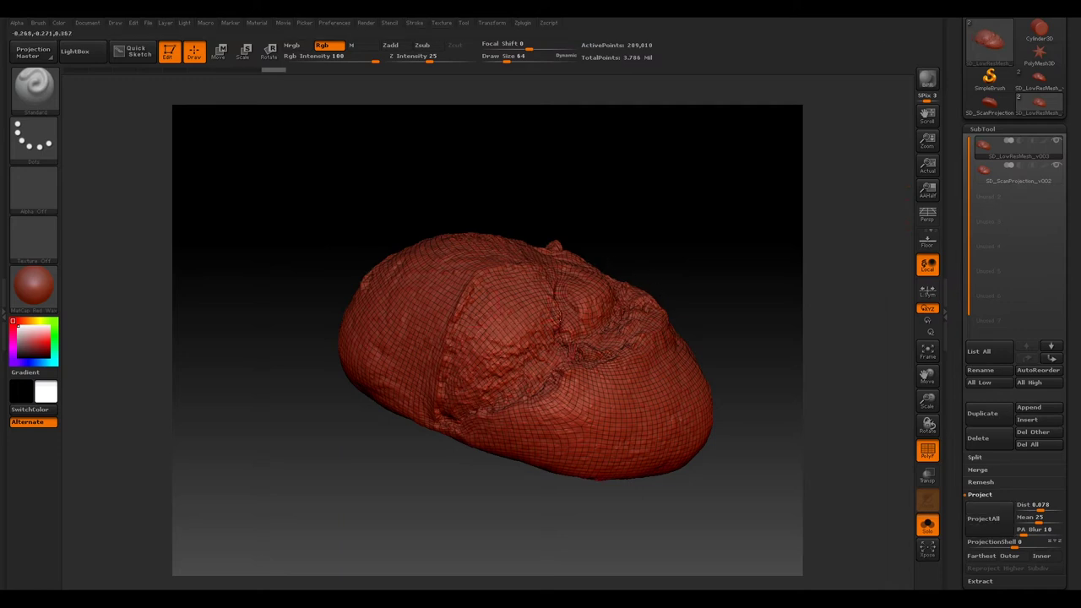
pyautogui.moveTo(619, 196); pyautogui.dragTo(596, 203)
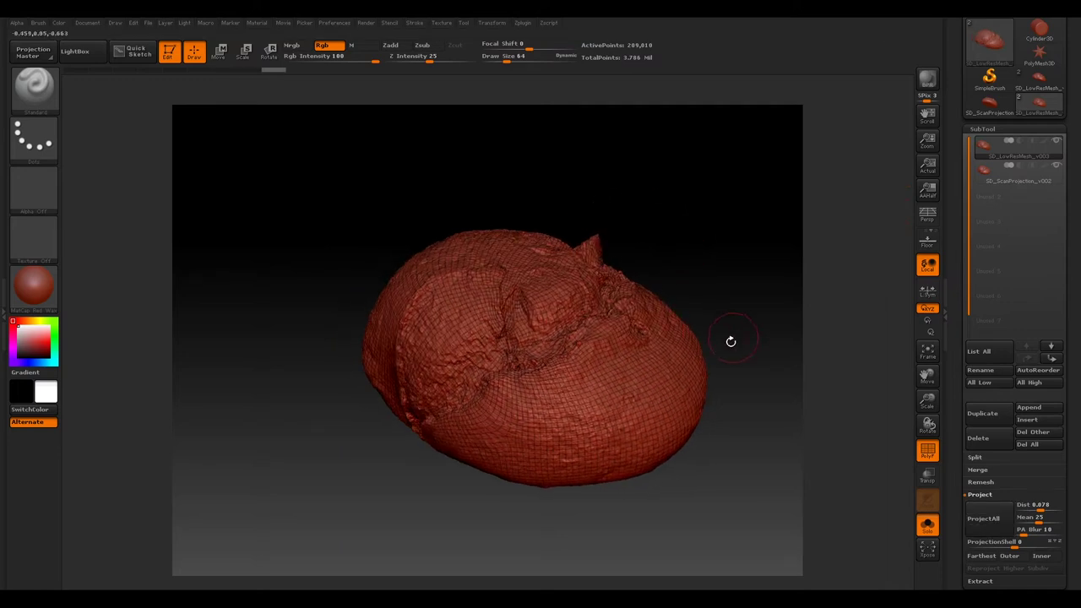
pyautogui.click(928, 451)
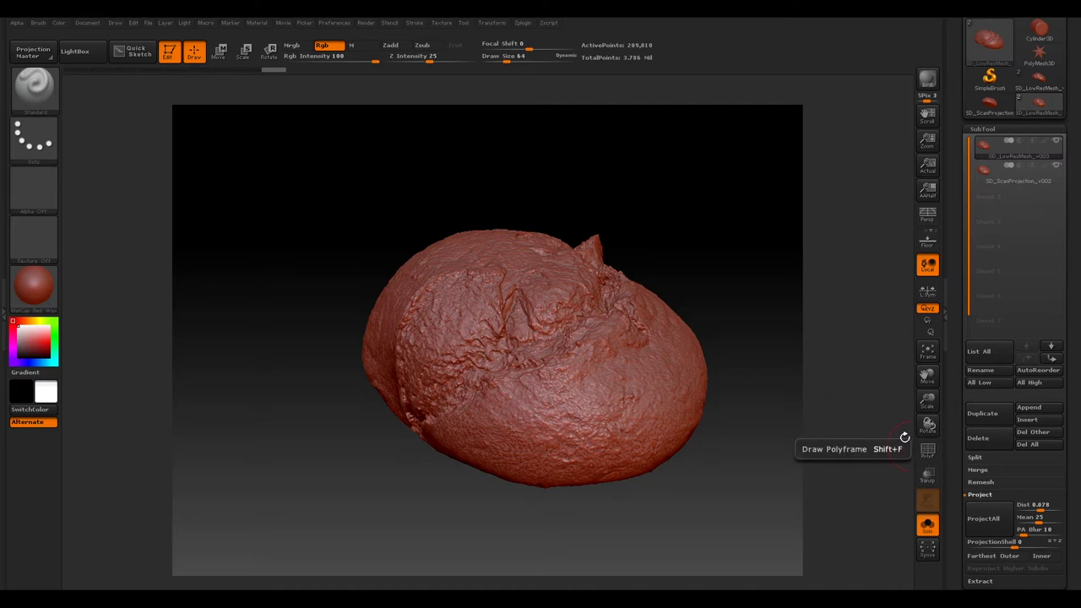
pyautogui.moveTo(758, 308)
pyautogui.mouseDown()
pyautogui.moveTo(748, 352)
pyautogui.moveTo(729, 338)
pyautogui.moveTo(742, 311)
pyautogui.moveTo(755, 314)
pyautogui.mouseUp()
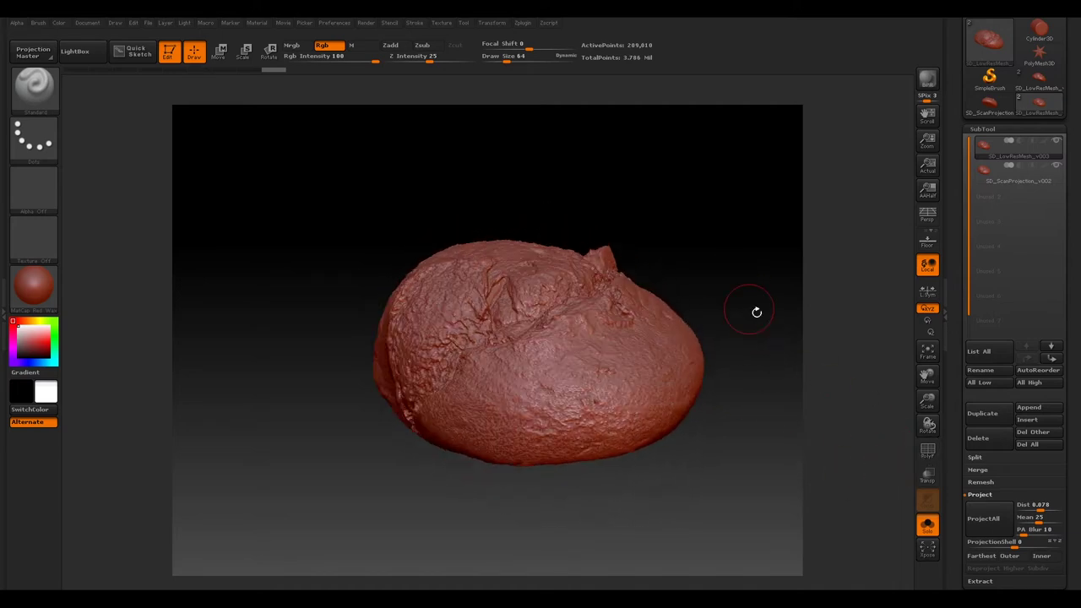
# Compare the projected mesh with the scan by toggling Solo mode repeatedly, leaving the mesh isolated.
pyautogui.click(927, 525)
pyautogui.click(928, 526)
pyautogui.click(928, 526)
pyautogui.click(928, 526)
pyautogui.click(928, 526)
pyautogui.click(929, 526)
pyautogui.click(928, 526)
pyautogui.click(928, 526)
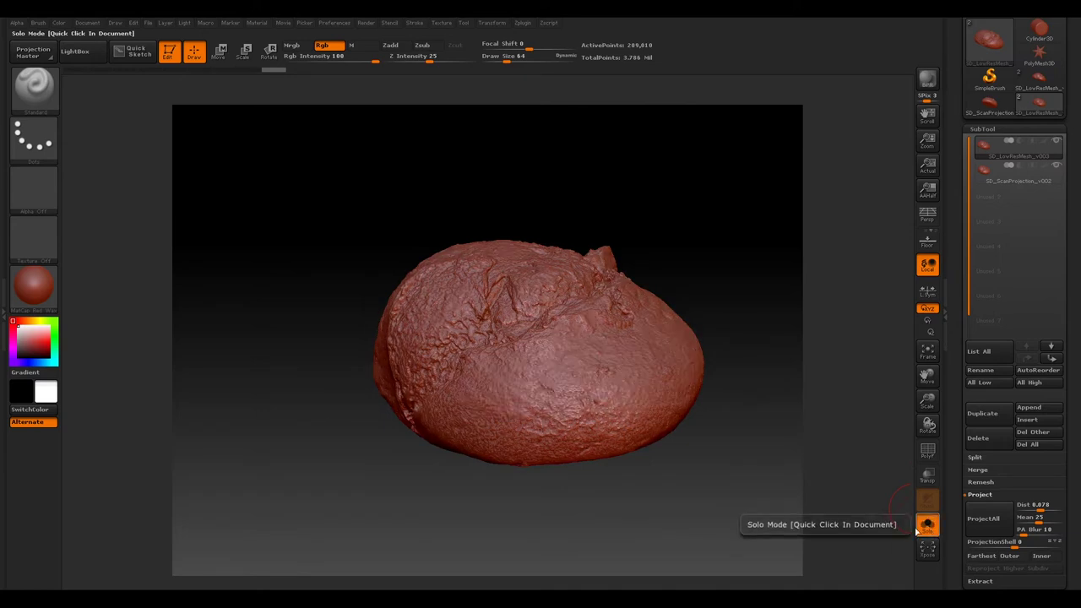
pyautogui.moveTo(734, 451); pyautogui.dragTo(820, 403)
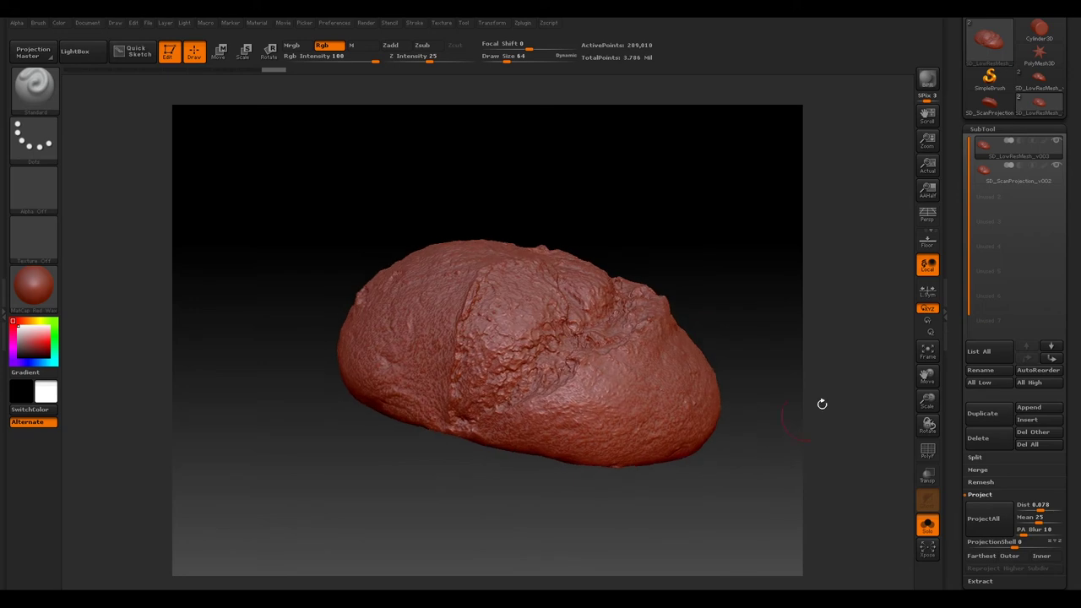
# Divide the projected mesh once more to reach subdivision level 4.
pyautogui.click(984, 129)
pyautogui.click(987, 142)
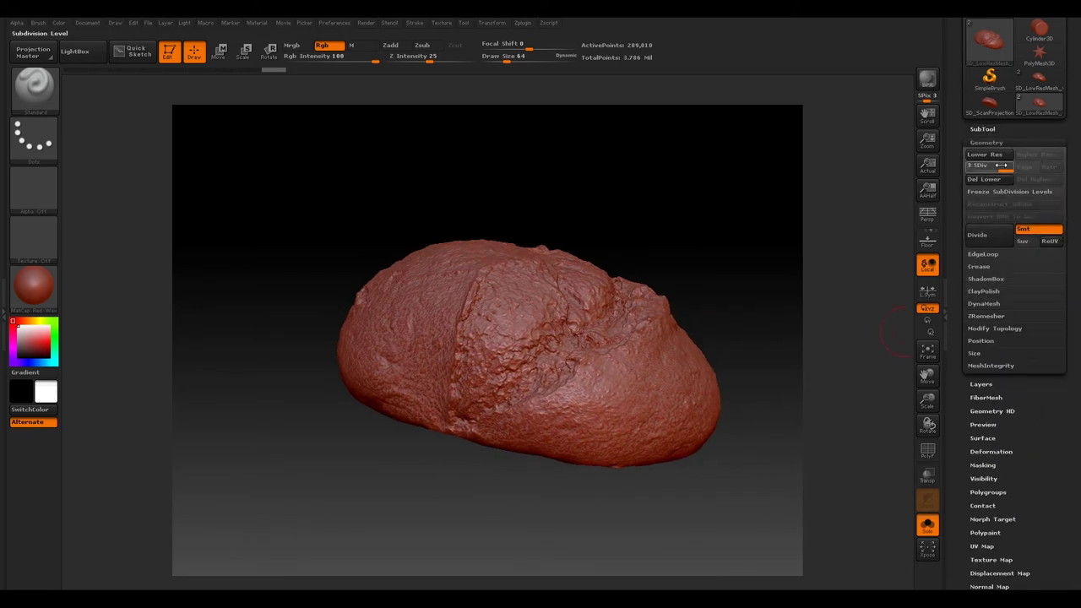
pyautogui.click(983, 239)
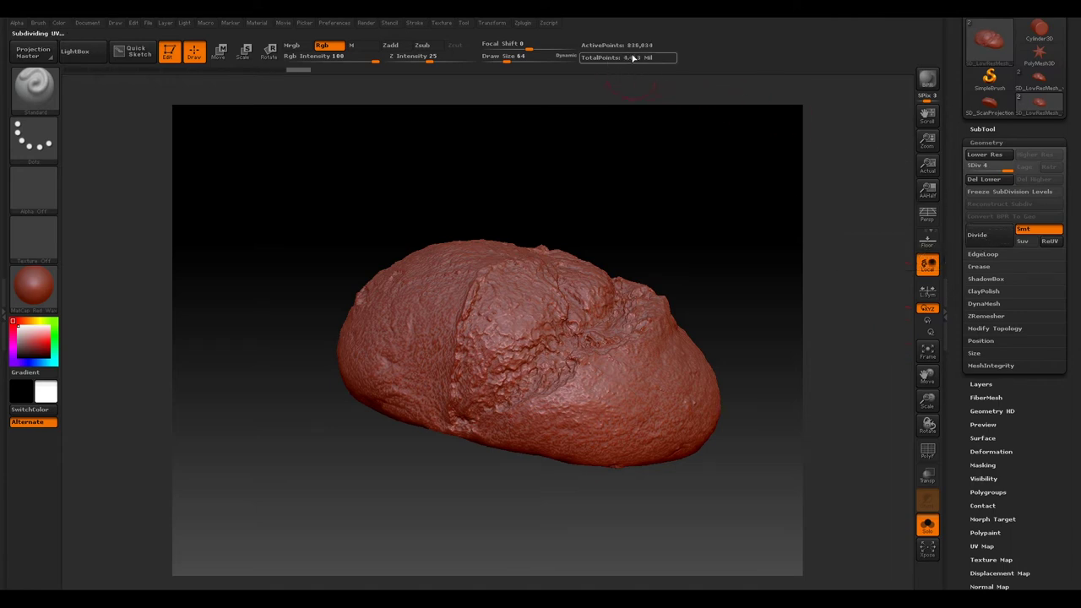
# Run Project All on the mesh at subdivision level 4 to capture the scan's finer detail.
pyautogui.click(988, 142)
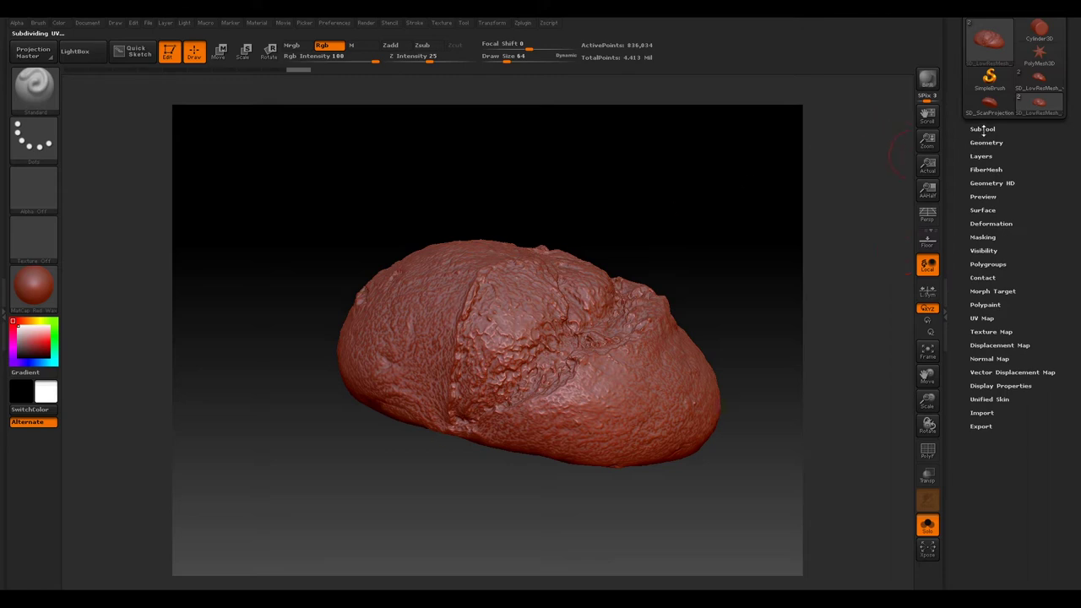
pyautogui.click(983, 128)
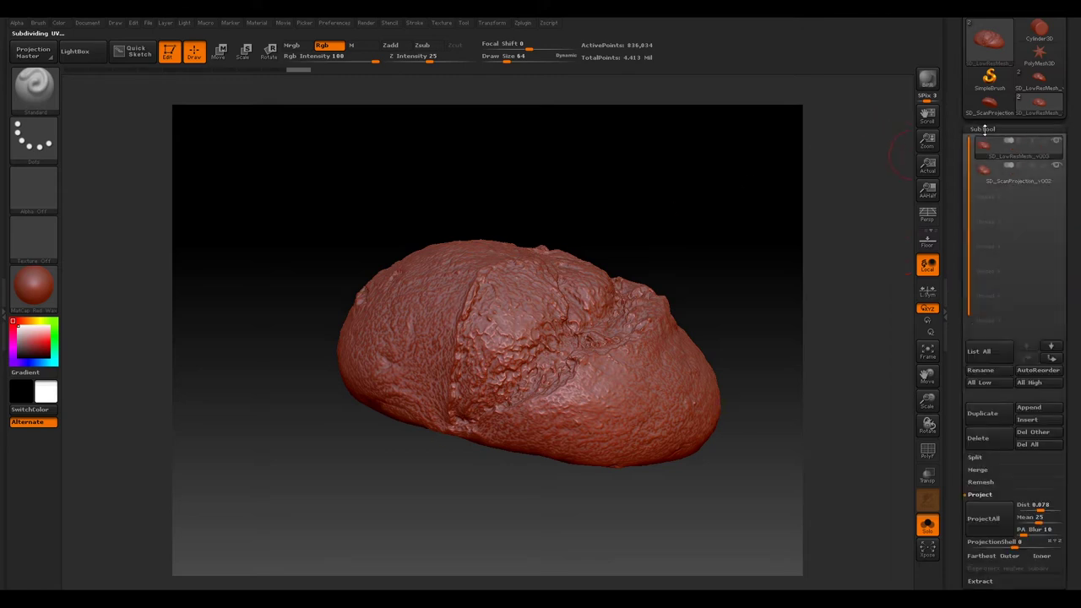
pyautogui.click(992, 517)
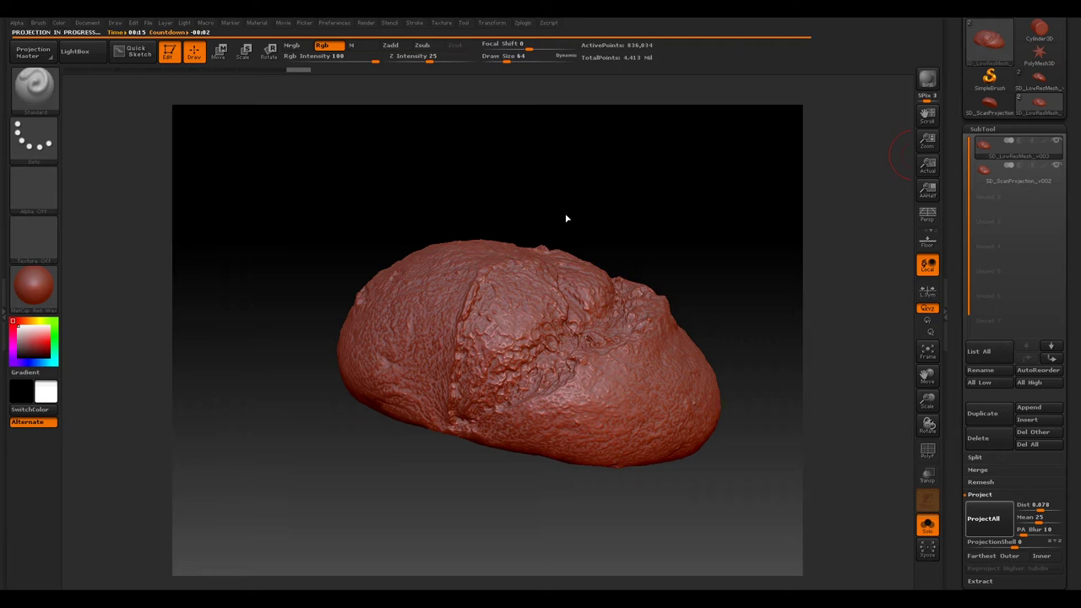
pyautogui.moveTo(566, 190); pyautogui.dragTo(659, 390)
pyautogui.moveTo(355, 360); pyautogui.dragTo(429, 343)
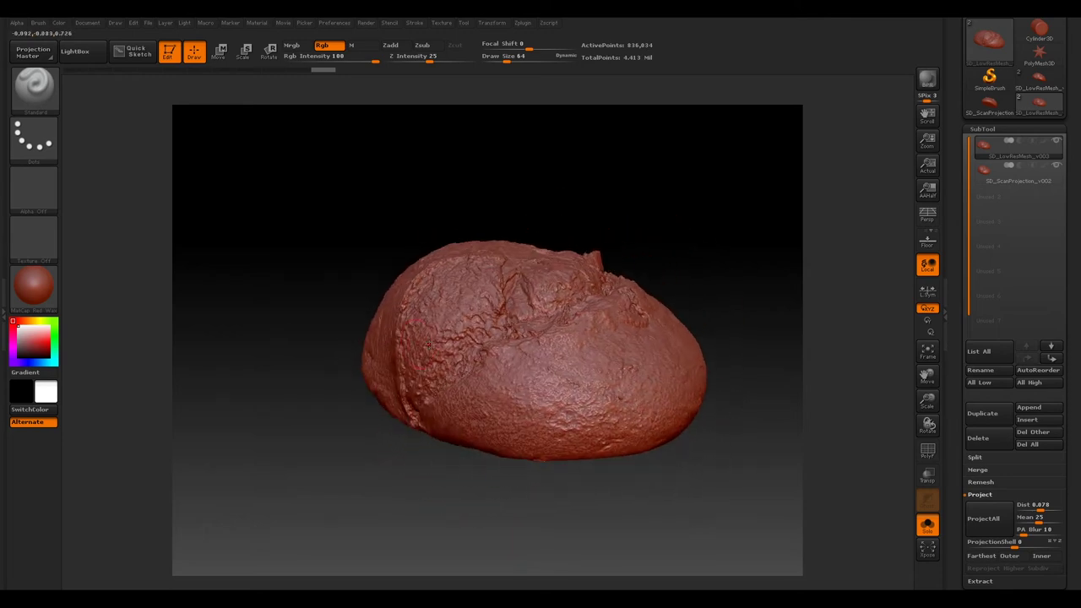
# Divide SD_LowResMesh_v003 once more to reach subdivision level 5.
pyautogui.click(980, 496)
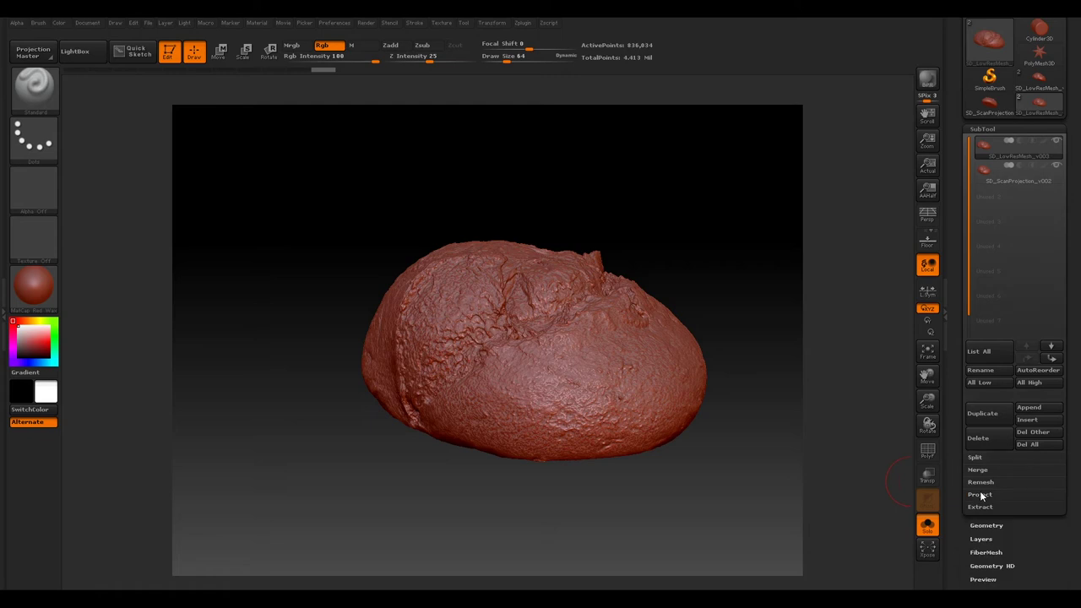
pyautogui.click(984, 129)
pyautogui.click(988, 142)
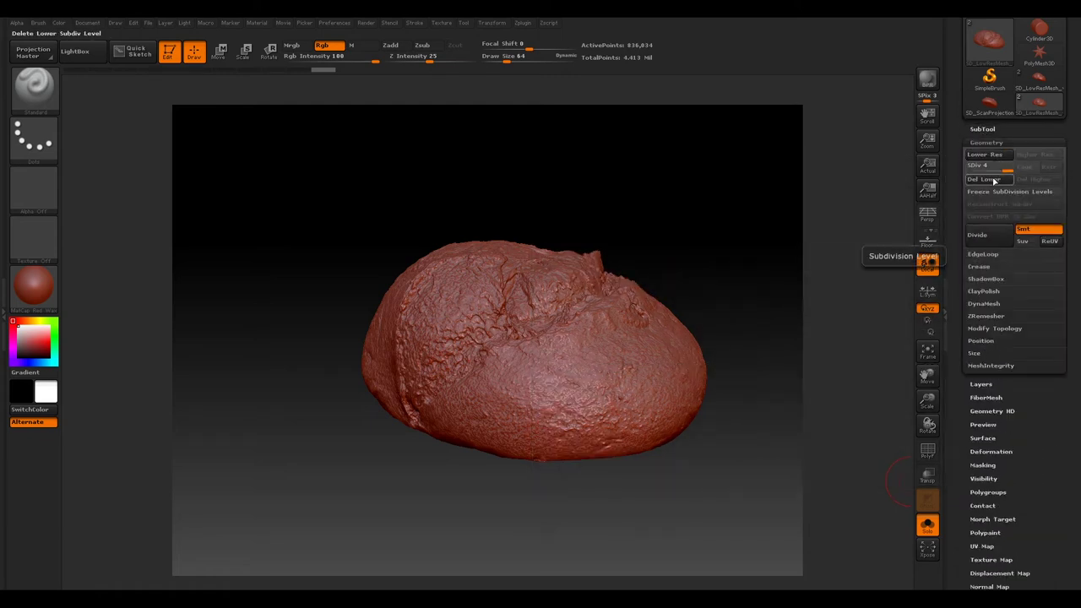
pyautogui.click(985, 241)
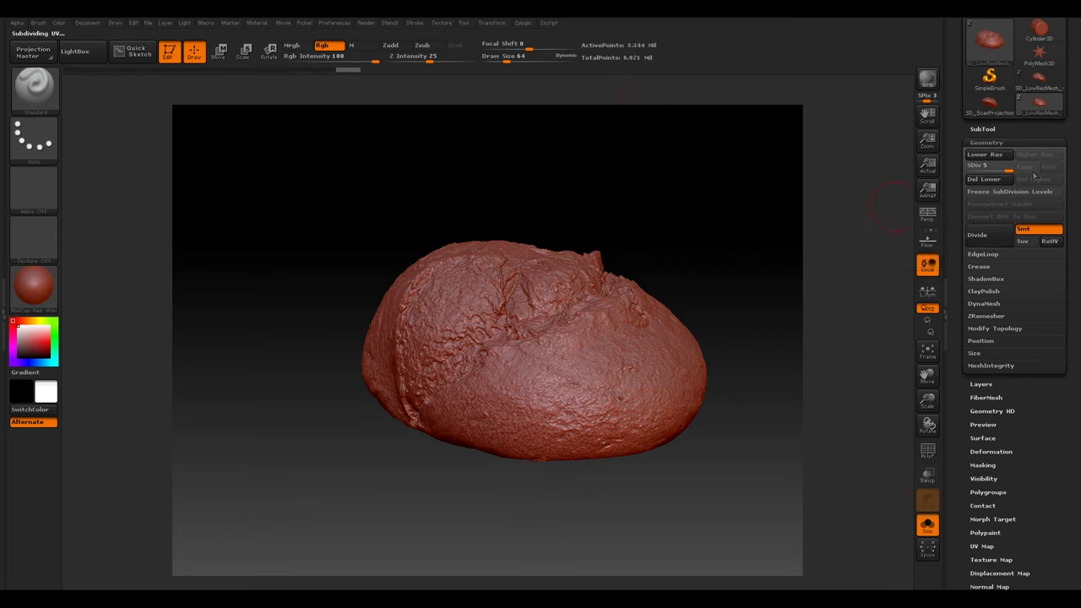
pyautogui.click(988, 142)
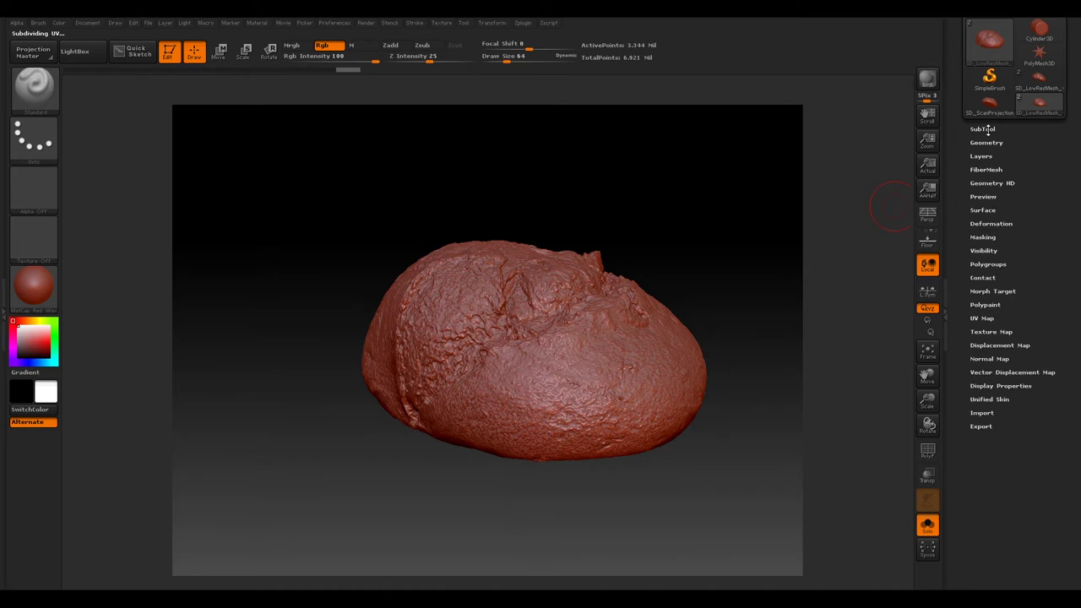
# Set the projection distance to 0.0436 and run Project All on the mesh at subdivision level 5.
pyautogui.click(982, 130)
pyautogui.moveTo(344, 464); pyautogui.dragTo(538, 298)
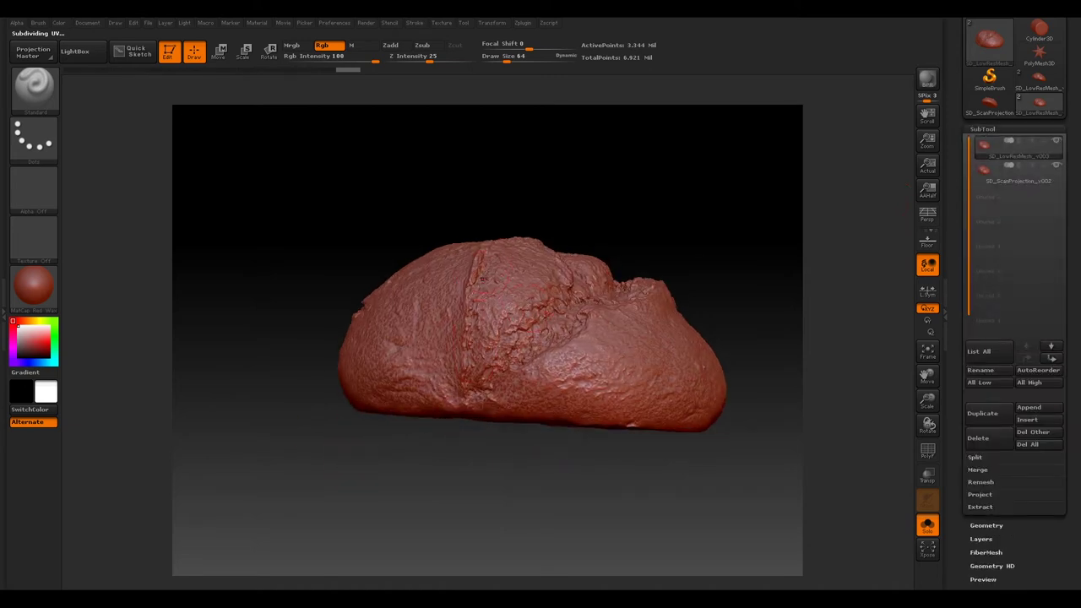
pyautogui.moveTo(478, 445); pyautogui.dragTo(529, 451)
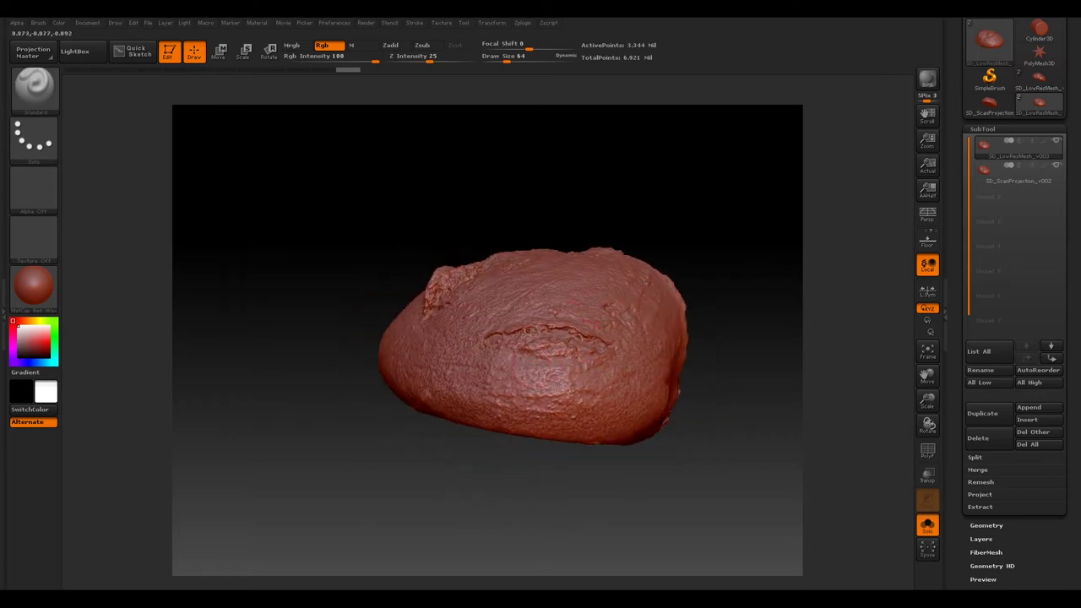
pyautogui.moveTo(323, 288); pyautogui.dragTo(276, 299)
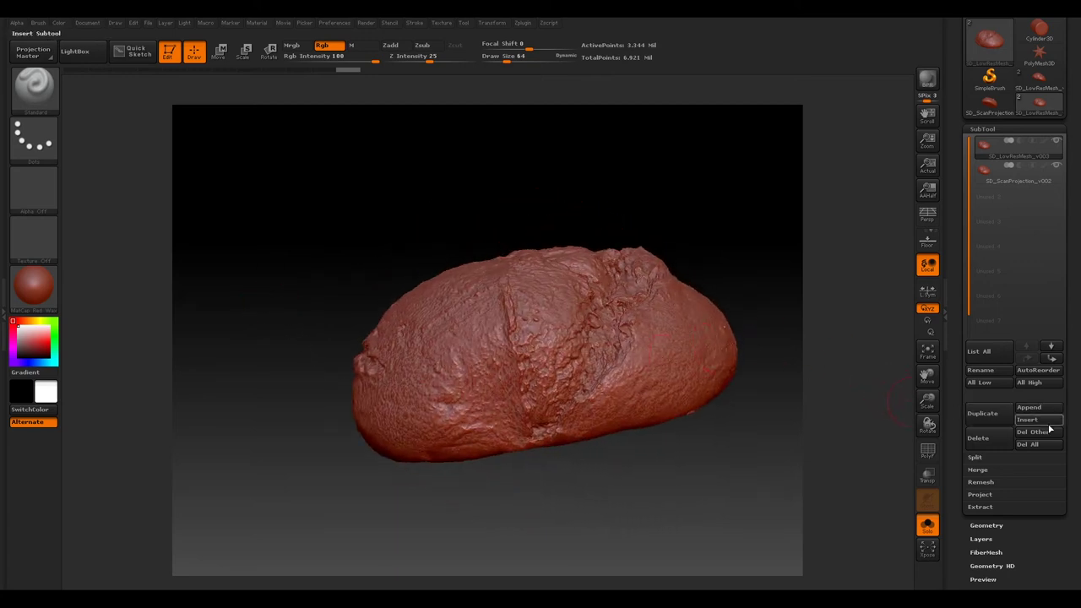
pyautogui.click(980, 494)
pyautogui.click(1040, 510)
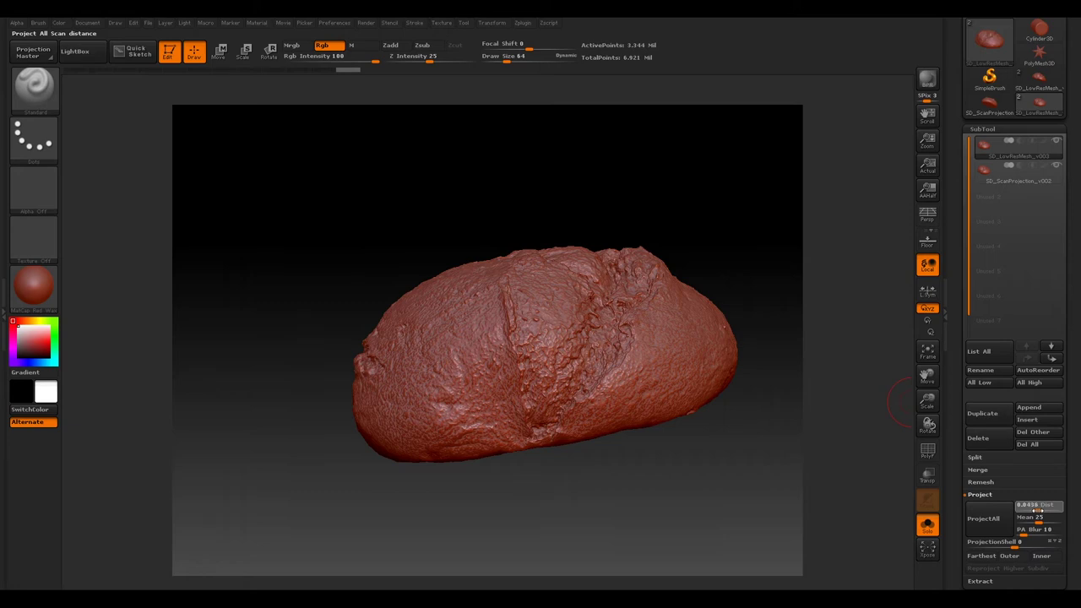
pyautogui.moveTo(1041, 509); pyautogui.dragTo(1039, 510)
pyautogui.moveTo(748, 420); pyautogui.dragTo(695, 446)
pyautogui.moveTo(710, 220); pyautogui.dragTo(733, 222)
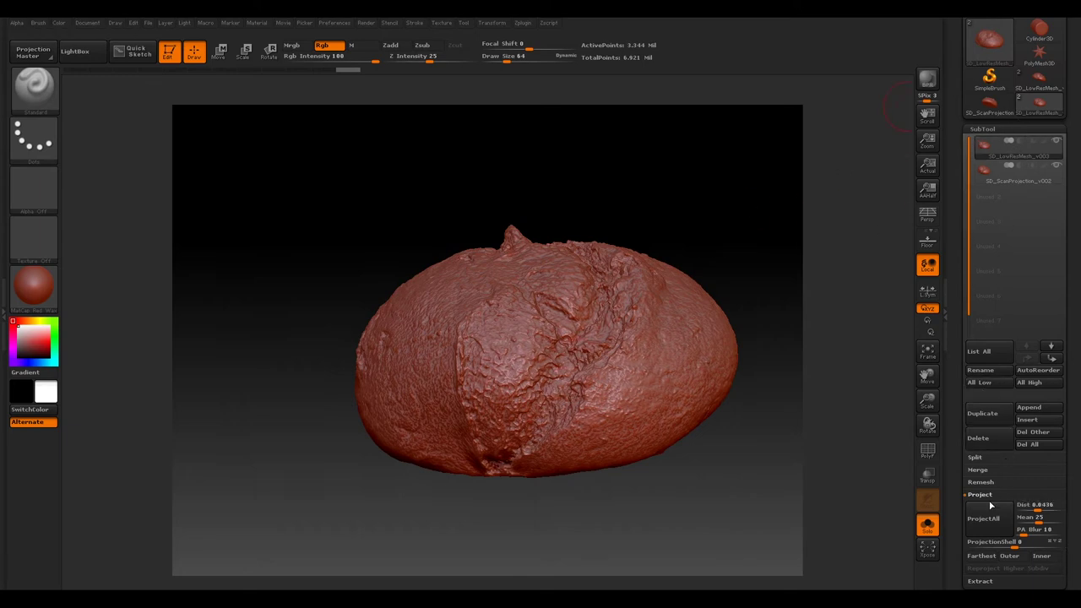
pyautogui.click(994, 517)
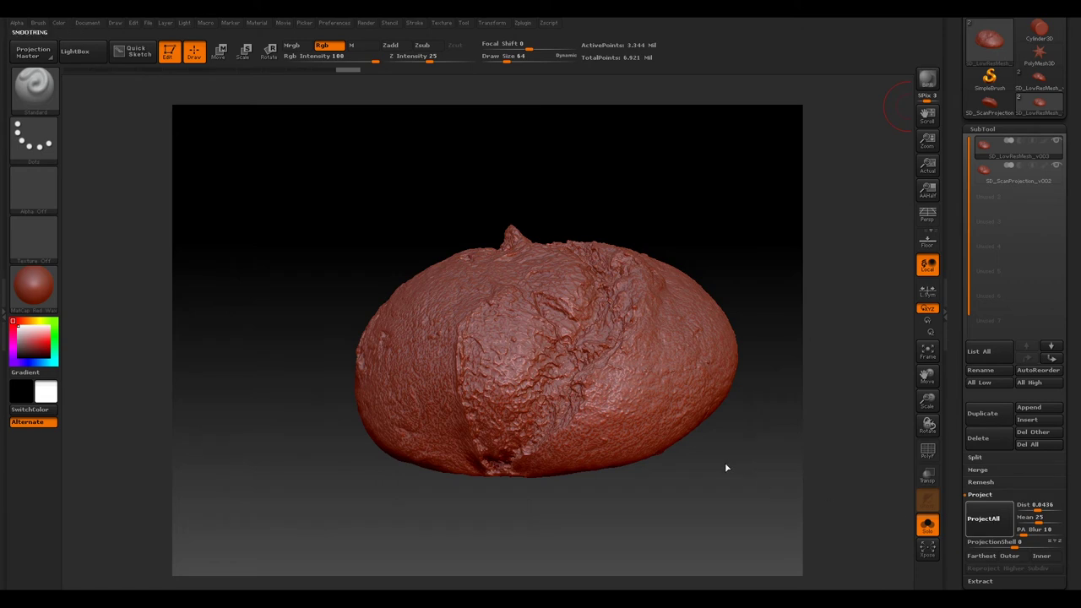
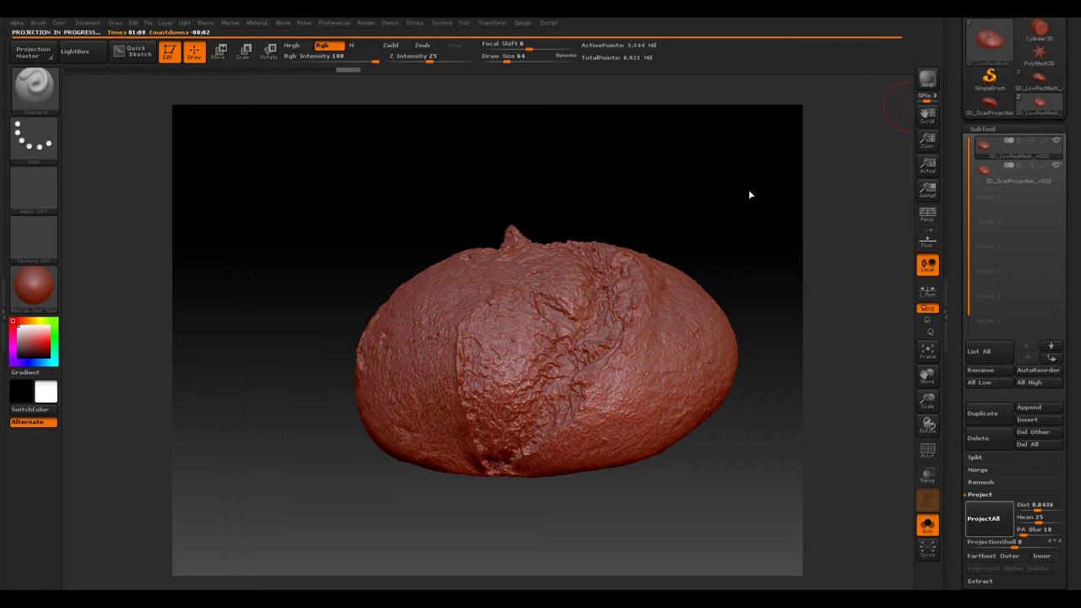
# Inspect the projected mesh from below and from the side, and compare it with the scan by toggling Solo mode.
pyautogui.moveTo(654, 217); pyautogui.dragTo(726, 178)
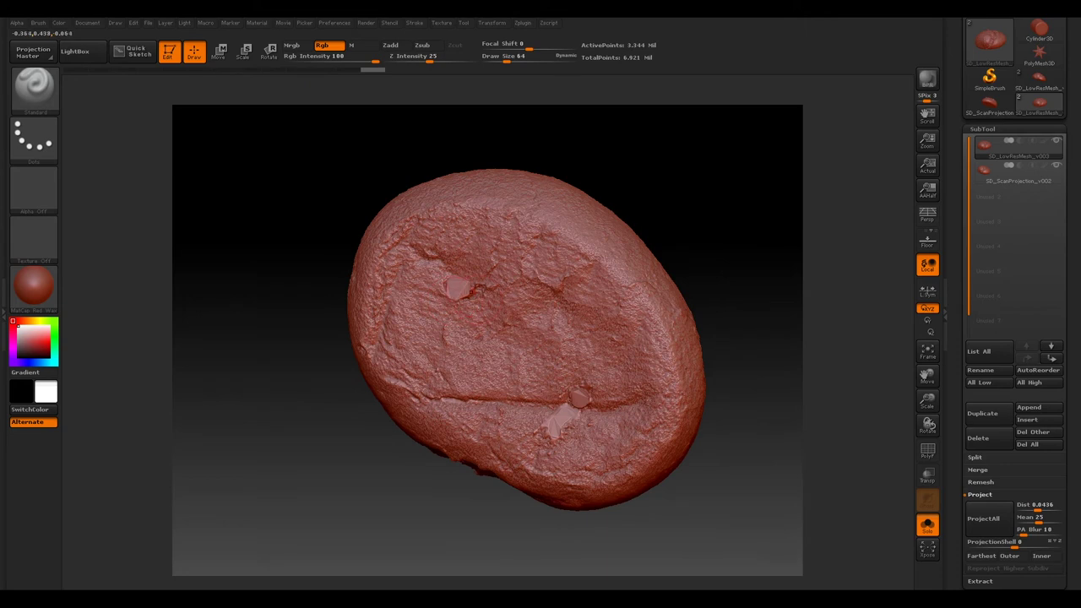
pyautogui.moveTo(760, 262); pyautogui.dragTo(683, 393)
pyautogui.moveTo(728, 338)
pyautogui.mouseDown()
pyautogui.moveTo(723, 199)
pyautogui.moveTo(740, 302)
pyautogui.moveTo(760, 303)
pyautogui.moveTo(700, 212)
pyautogui.moveTo(707, 181)
pyautogui.mouseUp()
pyautogui.click(926, 532)
pyautogui.click(925, 532)
pyautogui.click(926, 532)
pyautogui.click(926, 532)
pyautogui.click(925, 532)
pyautogui.click(925, 532)
pyautogui.click(925, 532)
# Compare the crust detail around the cracked seam with the scan up close by toggling Solo, leaving the mesh isolated.
pyautogui.moveTo(654, 439); pyautogui.dragTo(649, 406)
pyautogui.keyDown('ctrl'); pyautogui.moveTo(648, 406); pyautogui.dragTo(680, 448, button='right'); pyautogui.keyUp('ctrl')
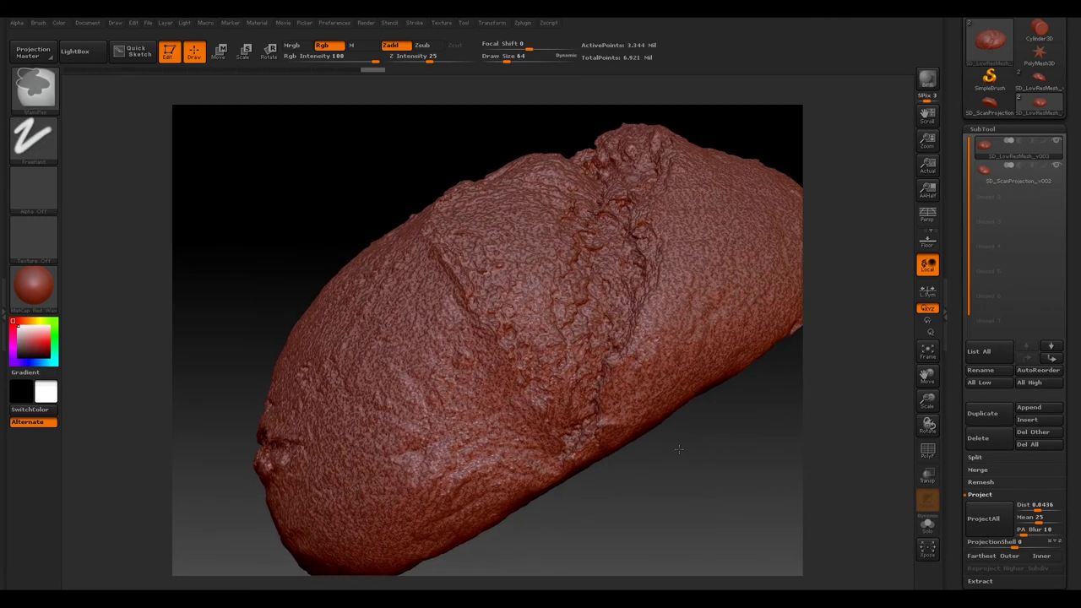
pyautogui.click(926, 530)
pyautogui.click(925, 530)
pyautogui.click(927, 528)
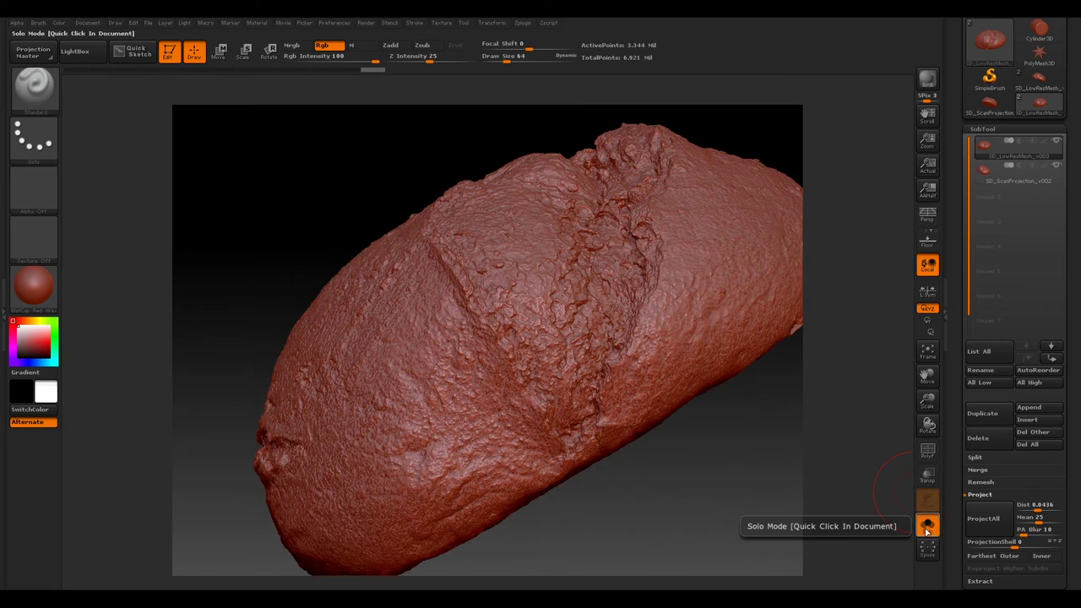
pyautogui.click(927, 528)
pyautogui.click(926, 527)
pyautogui.click(926, 529)
pyautogui.click(927, 528)
pyautogui.click(926, 529)
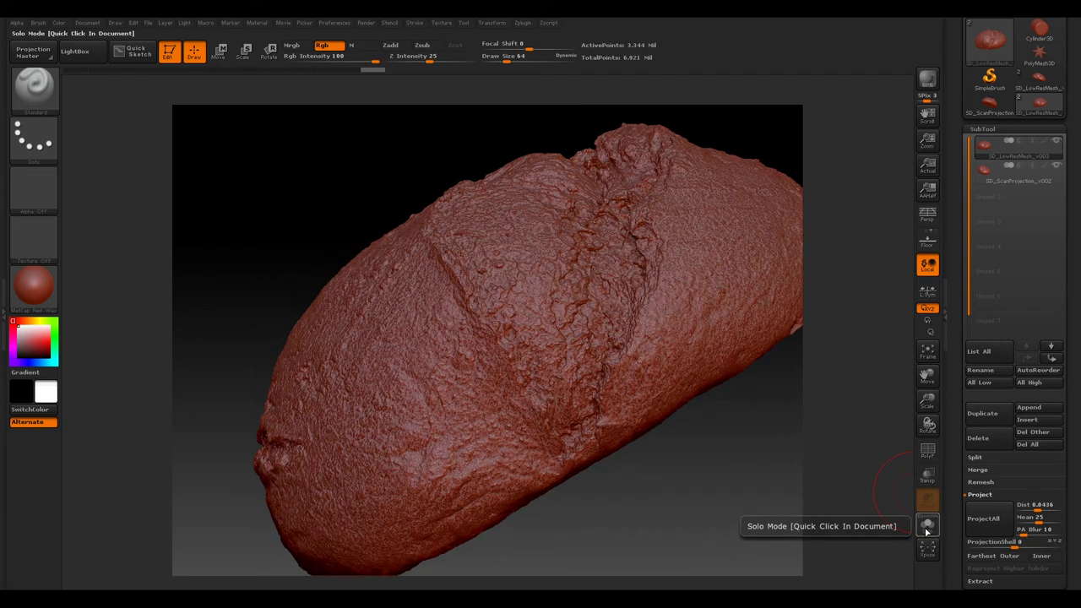
pyautogui.click(926, 529)
pyautogui.click(926, 529)
pyautogui.click(926, 529)
# Compare the two subtools by alternately selecting SD_ScanProjection_v002 and SD_LowResMesh_v003, leaving the low-res mesh active.
pyautogui.click(1001, 179)
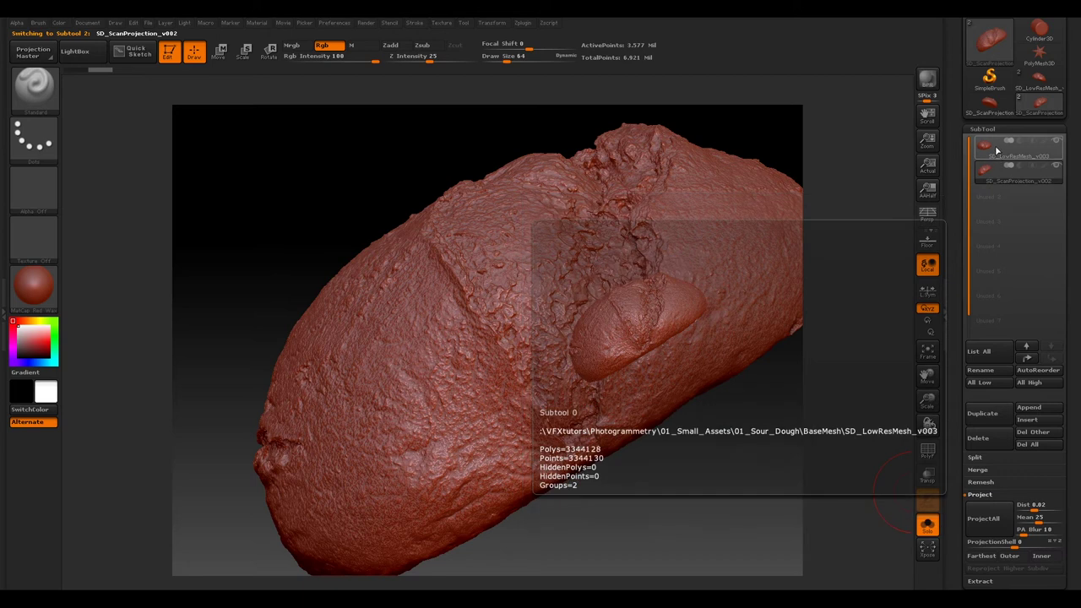
pyautogui.click(996, 152)
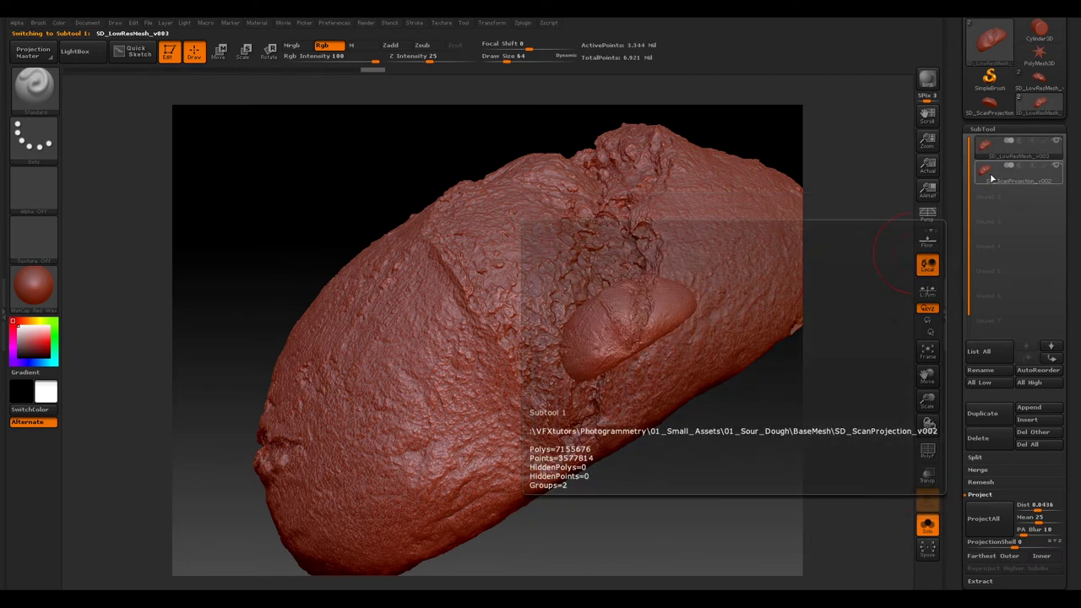
pyautogui.click(995, 178)
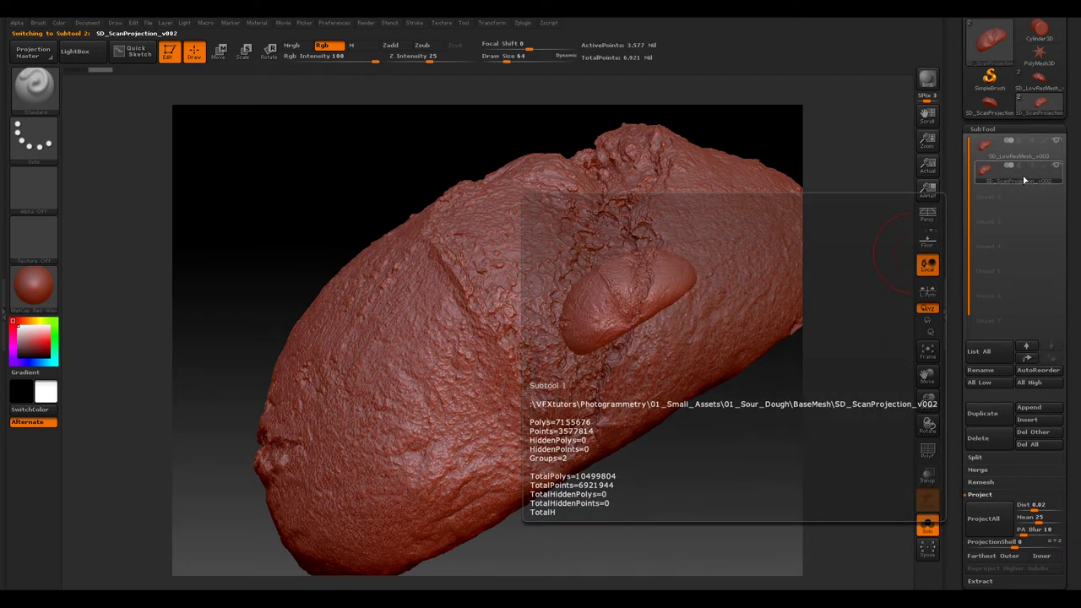
pyautogui.click(1003, 149)
pyautogui.click(1002, 178)
pyautogui.click(1004, 149)
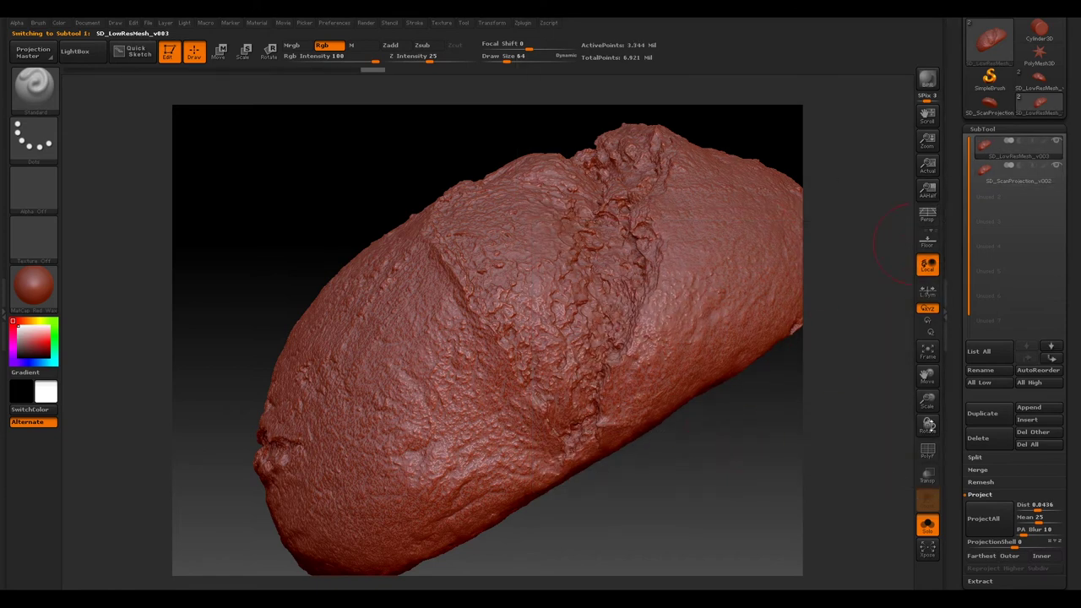
# Set up the ClayBuildup brush for repairing the underside, with its alpha turned off and Z Intensity at 5.
pyautogui.moveTo(675, 493)
pyautogui.mouseDown()
pyautogui.moveTo(778, 508)
pyautogui.moveTo(744, 469)
pyautogui.mouseUp()
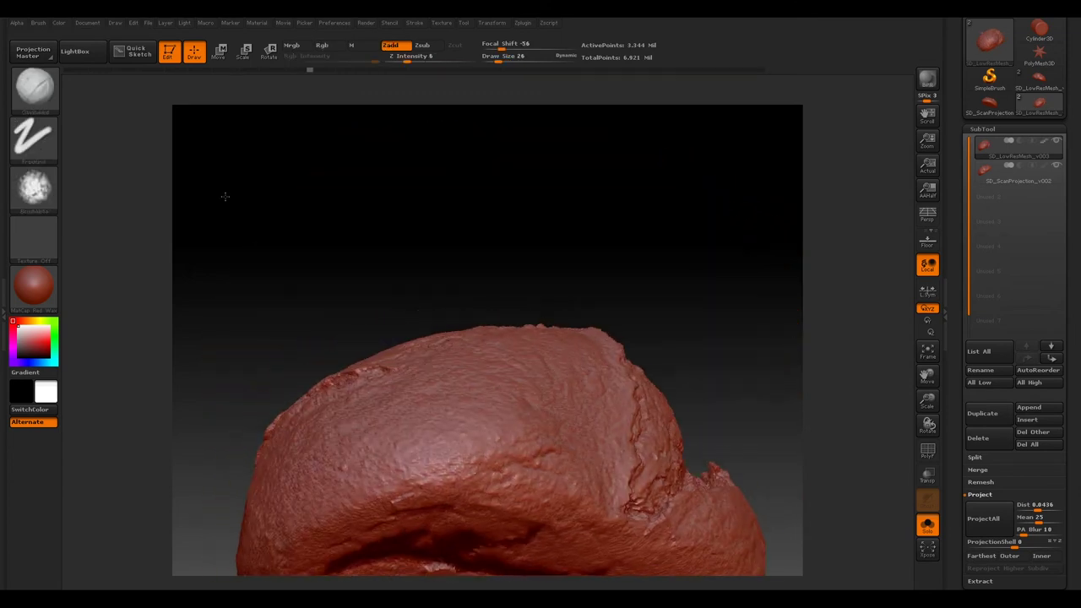
pyautogui.moveTo(362, 241); pyautogui.dragTo(419, 397)
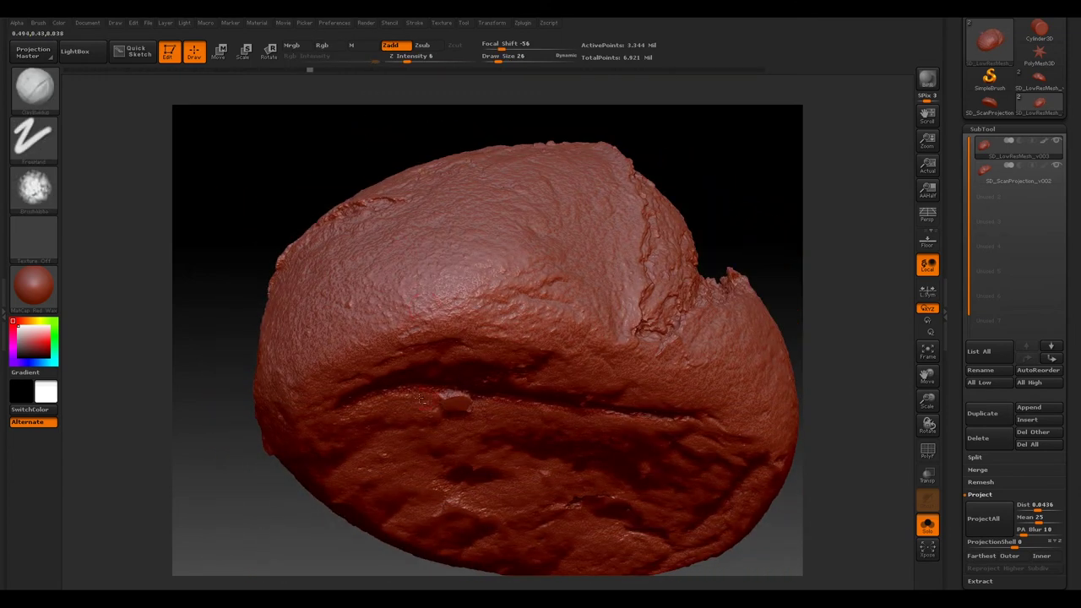
pyautogui.moveTo(314, 524)
pyautogui.mouseDown()
pyautogui.moveTo(304, 467)
pyautogui.moveTo(291, 463)
pyautogui.moveTo(318, 416)
pyautogui.mouseUp()
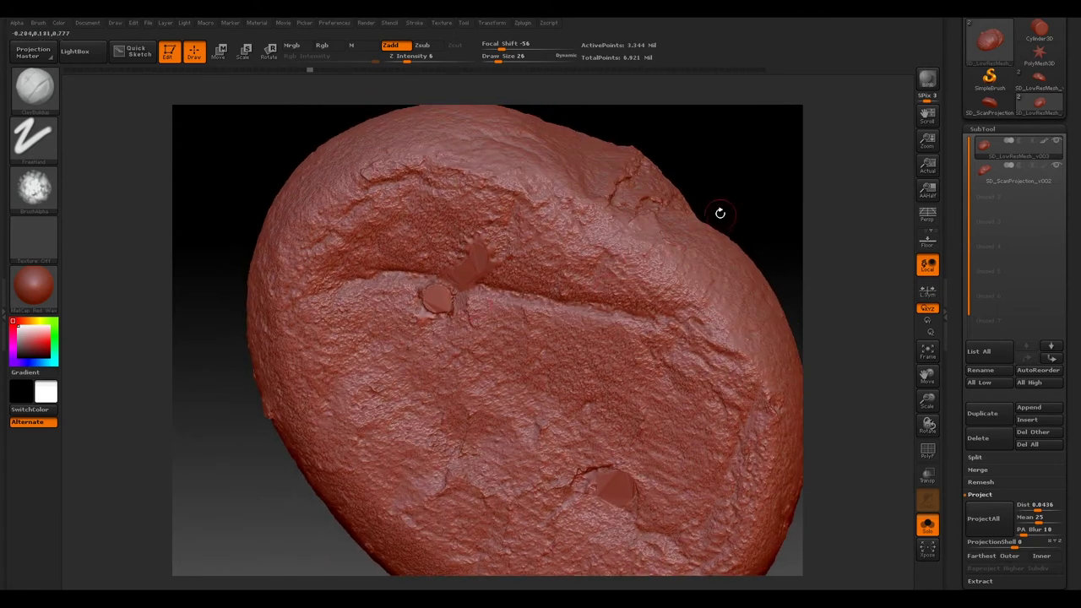
pyautogui.moveTo(738, 144)
pyautogui.mouseDown()
pyautogui.moveTo(750, 158)
pyautogui.moveTo(591, 355)
pyautogui.mouseUp()
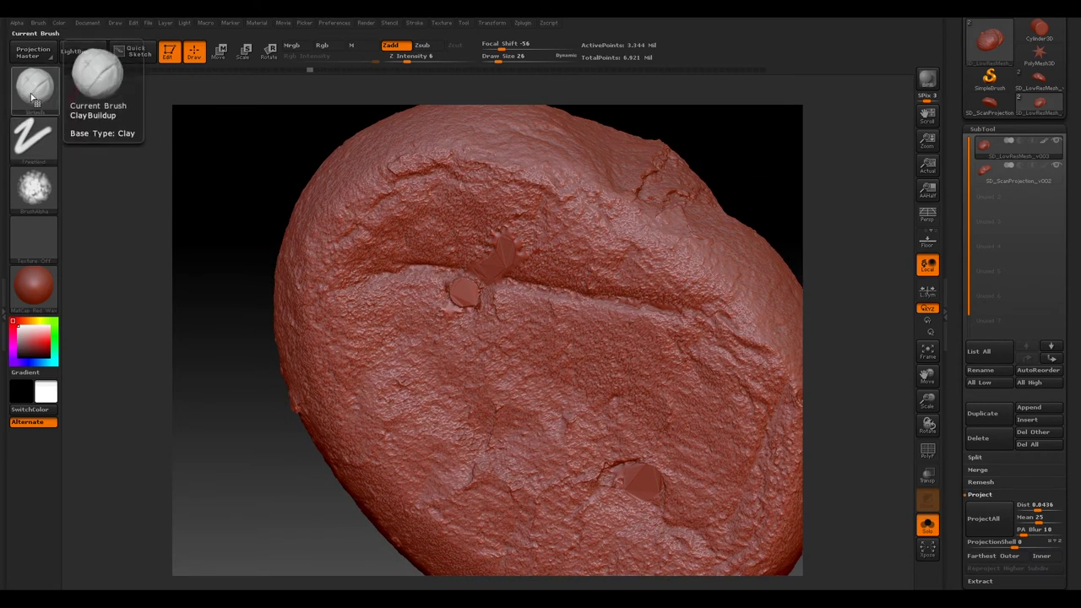
pyautogui.click(33, 88)
pyautogui.click(31, 97)
pyautogui.click(40, 189)
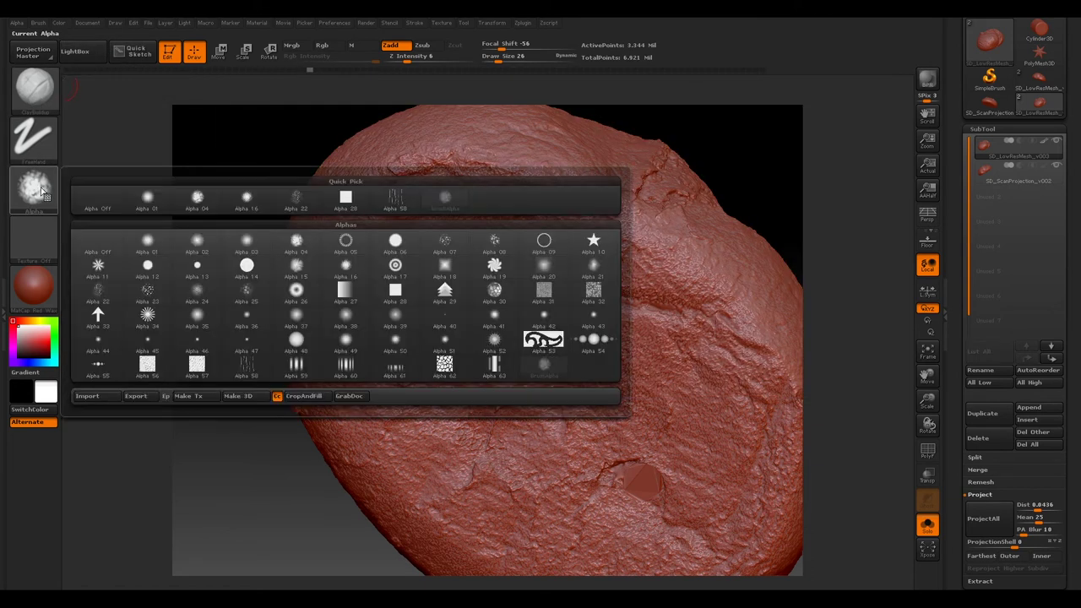
pyautogui.click(97, 201)
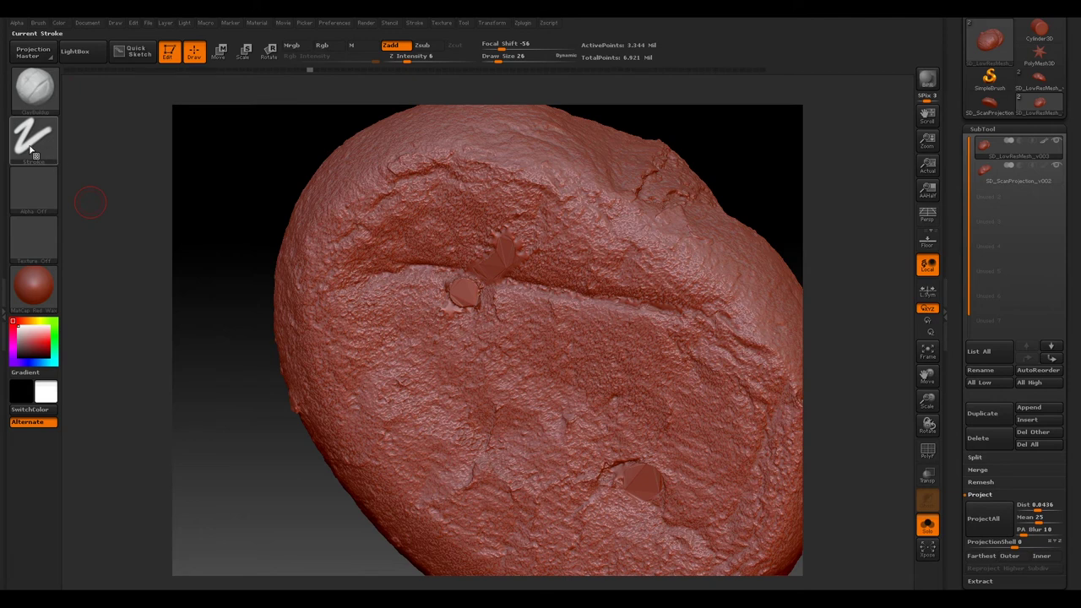
pyautogui.keyDown('alt'); pyautogui.moveTo(229, 190); pyautogui.dragTo(479, 67); pyautogui.keyUp('alt')
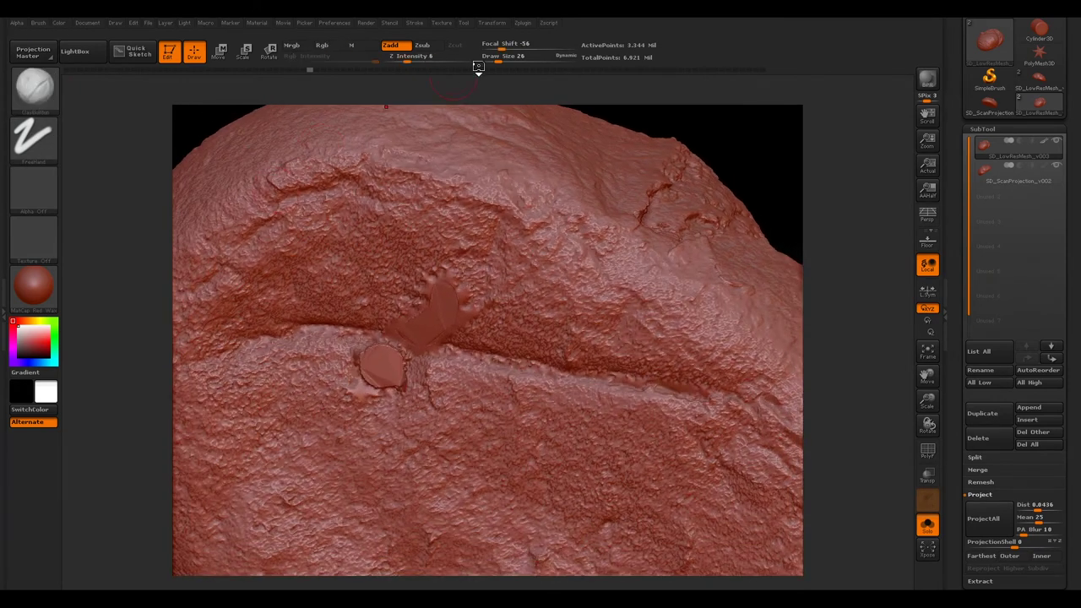
pyautogui.moveTo(409, 61); pyautogui.dragTo(406, 61)
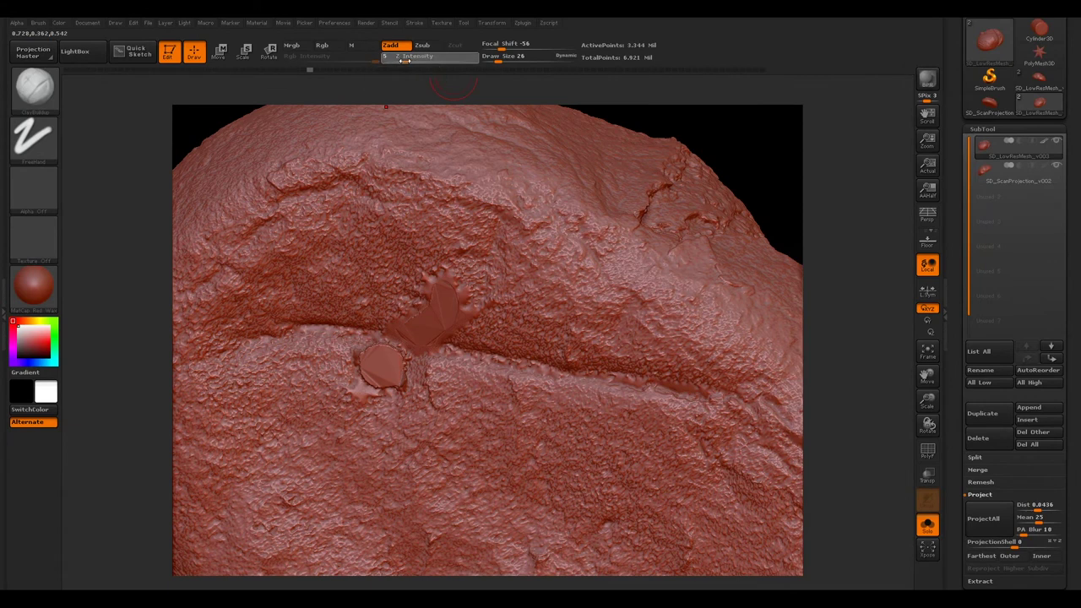
pyautogui.press('Return')
# Build up and smooth clay over the round flat patch on the underside, accepting the undo history removal and undoing the last stroke.
pyautogui.moveTo(755, 164); pyautogui.dragTo(785, 169)
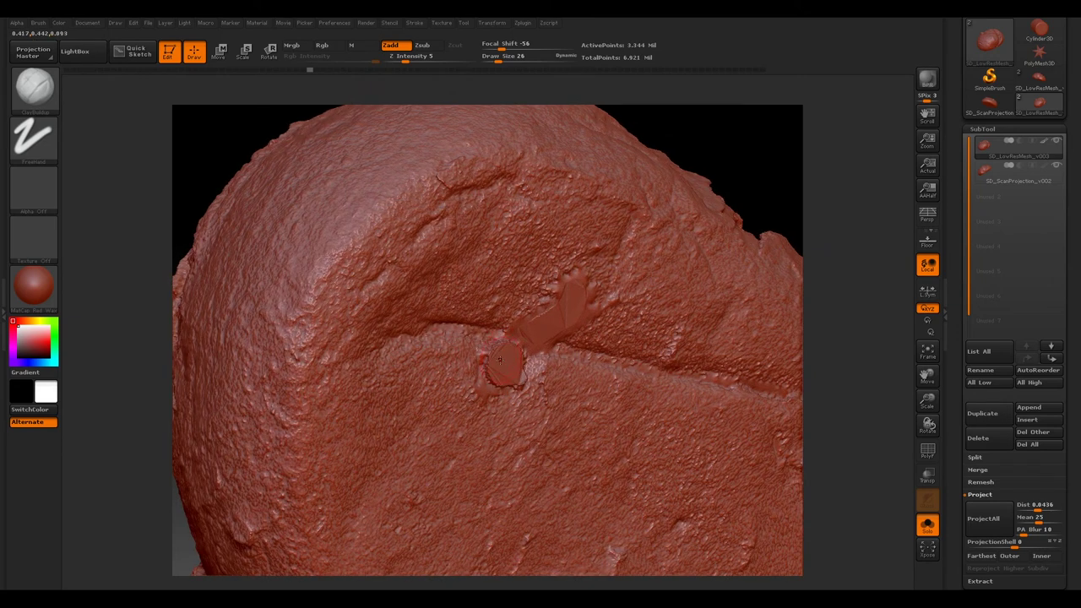
pyautogui.click(492, 365)
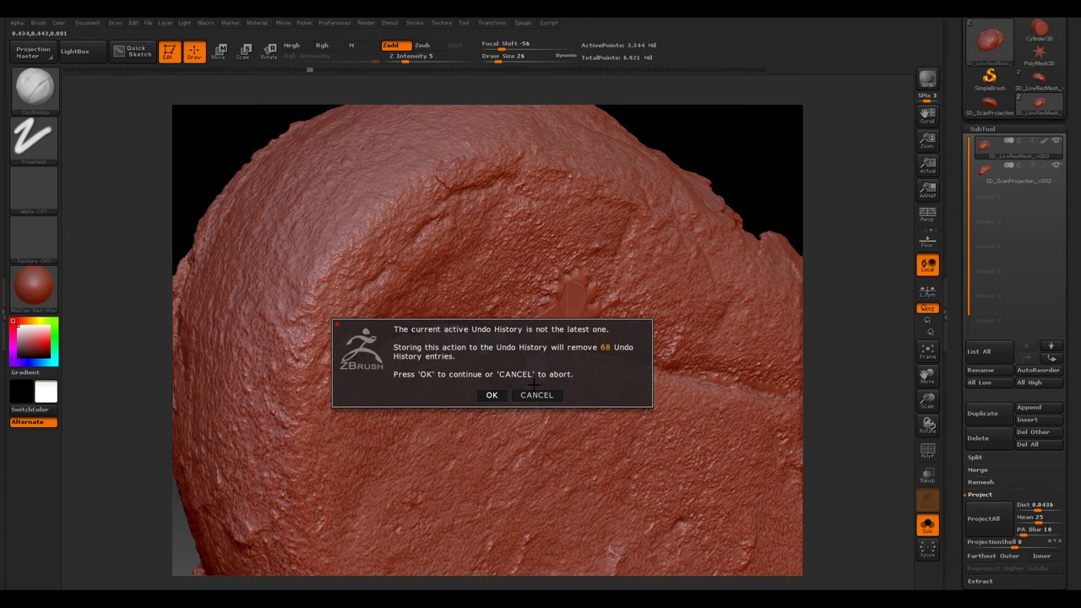
pyautogui.click(492, 394)
pyautogui.moveTo(487, 362)
pyautogui.mouseDown()
pyautogui.moveTo(505, 365)
pyautogui.moveTo(502, 353)
pyautogui.moveTo(507, 367)
pyautogui.moveTo(489, 347)
pyautogui.moveTo(495, 373)
pyautogui.moveTo(512, 372)
pyautogui.moveTo(499, 348)
pyautogui.moveTo(479, 359)
pyautogui.moveTo(524, 371)
pyautogui.moveTo(492, 352)
pyautogui.moveTo(502, 369)
pyautogui.mouseUp()
pyautogui.press('shift')
pyautogui.hotkey('ctrl', 'z')
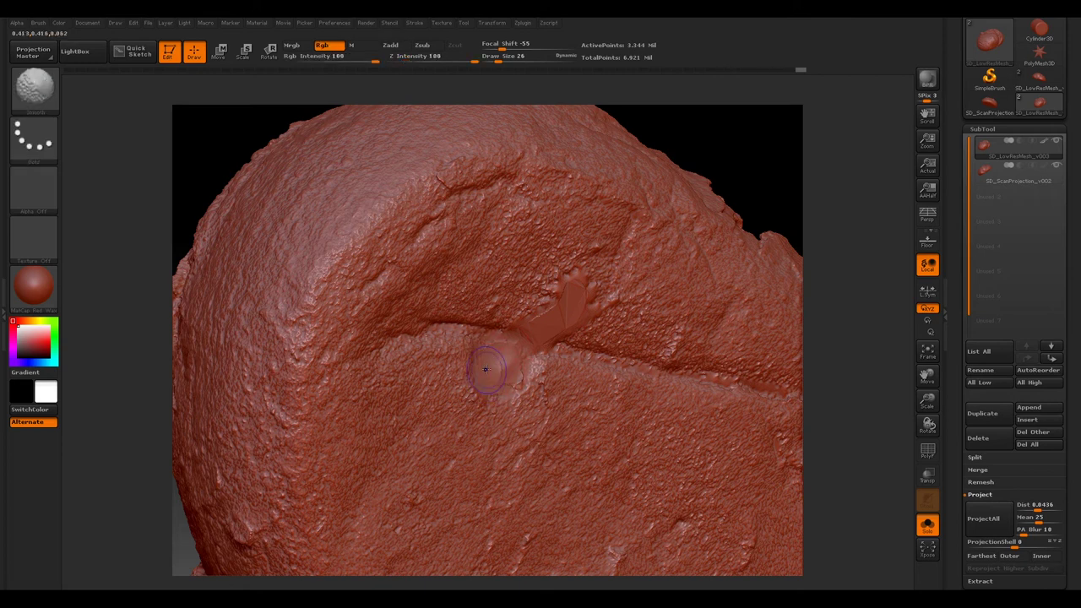
# Build up and smooth clay over the round flat patch just below the seam on the underside.
pyautogui.moveTo(505, 361)
pyautogui.mouseDown()
pyautogui.moveTo(494, 365)
pyautogui.moveTo(490, 351)
pyautogui.moveTo(524, 366)
pyautogui.mouseUp()
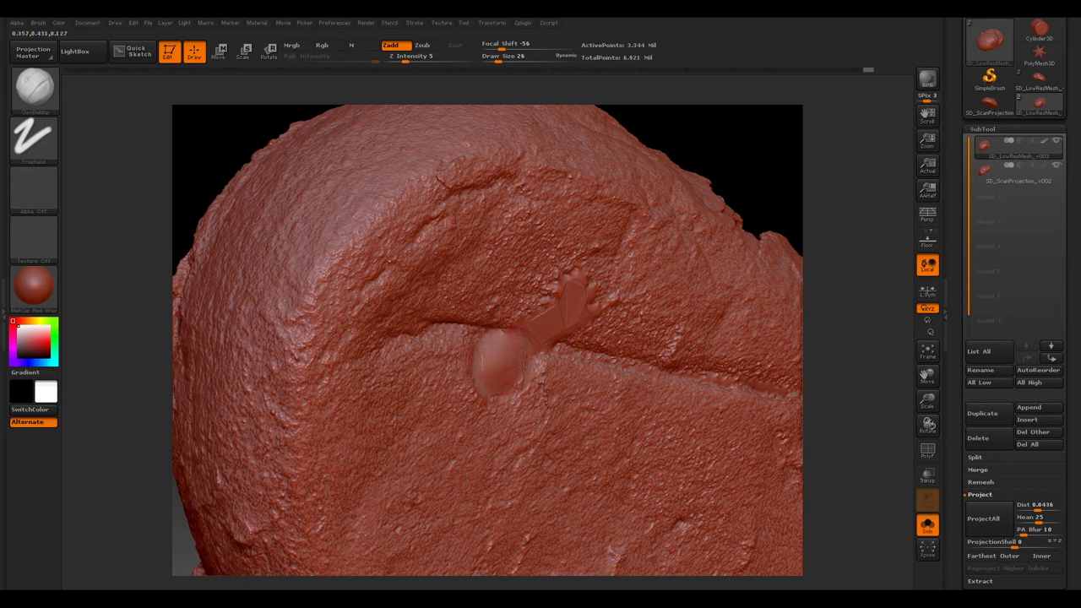
pyautogui.press('shift')
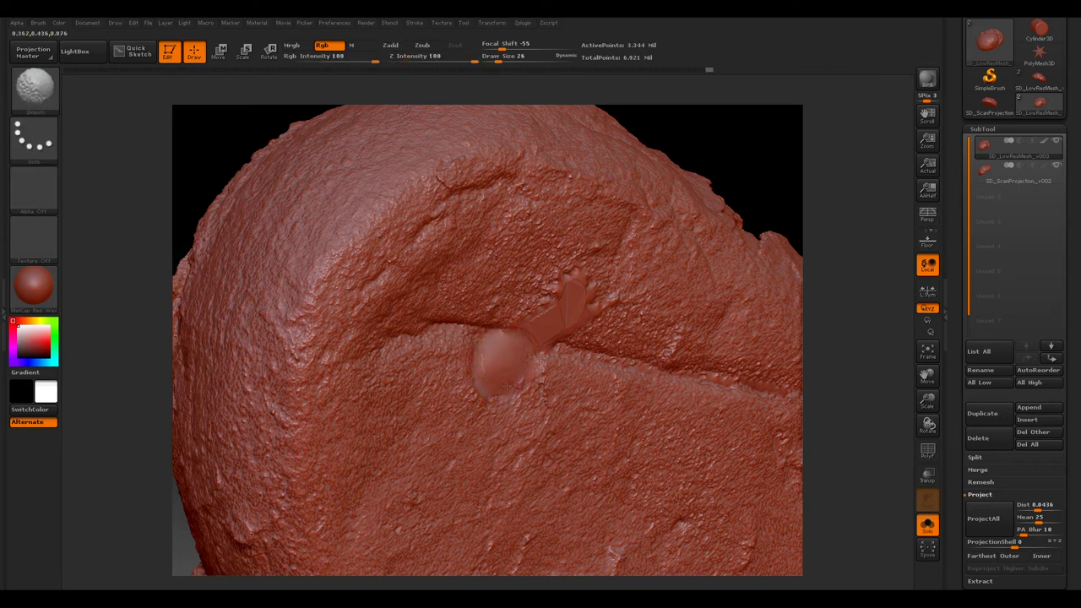
pyautogui.moveTo(490, 382)
pyautogui.keyDown('shift'); pyautogui.mouseDown()
pyautogui.moveTo(498, 339)
pyautogui.moveTo(483, 371)
pyautogui.mouseUp(); pyautogui.keyUp('shift')
pyautogui.moveTo(768, 181)
pyautogui.mouseDown()
pyautogui.moveTo(676, 179)
pyautogui.moveTo(739, 189)
pyautogui.mouseUp()
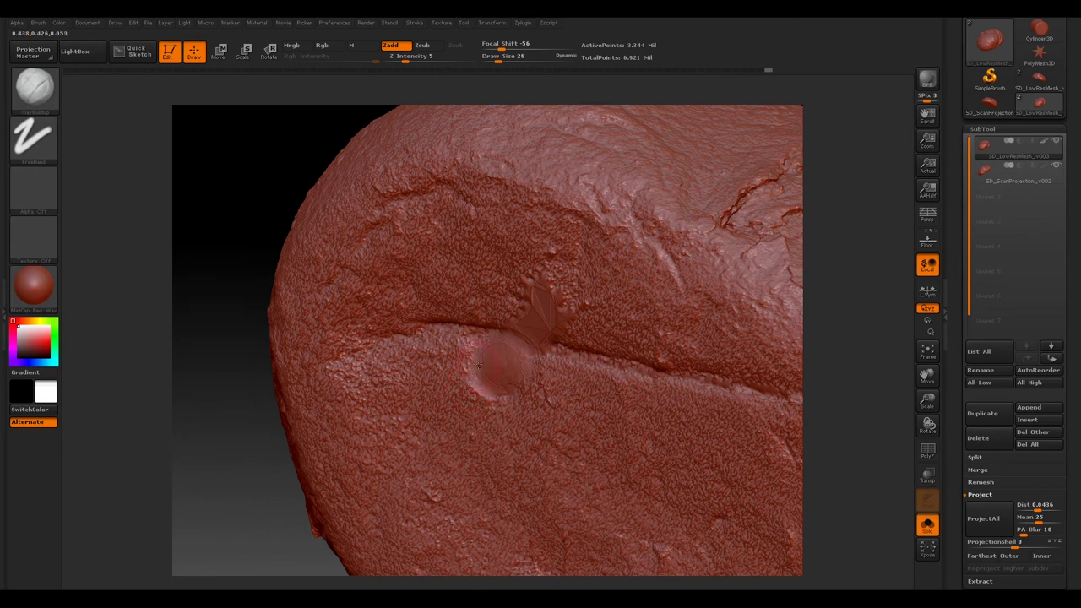
pyautogui.moveTo(478, 362)
pyautogui.mouseDown()
pyautogui.moveTo(482, 353)
pyautogui.moveTo(506, 382)
pyautogui.moveTo(516, 348)
pyautogui.mouseUp()
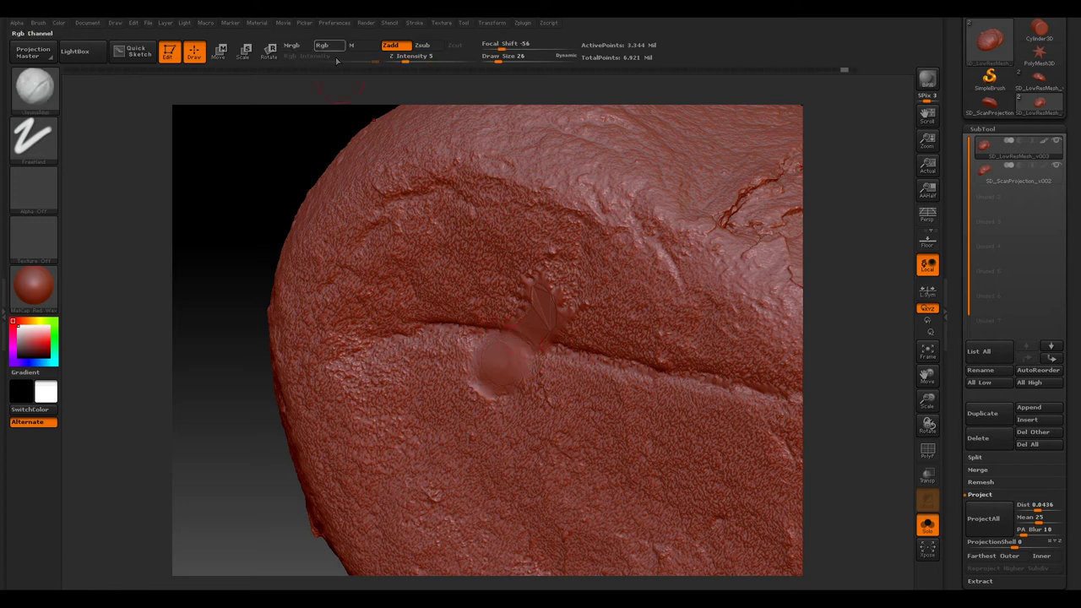
# Reduce Draw Size to 9 and build up the round patch and the seam edge beside it, undoing the last stroke.
pyautogui.click(492, 61)
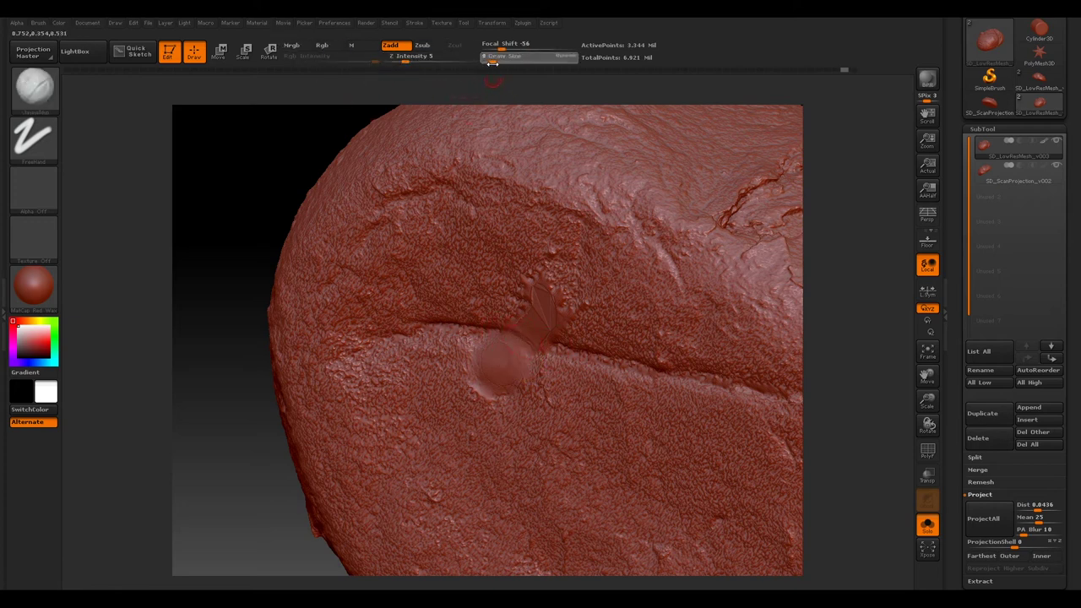
pyautogui.moveTo(527, 342)
pyautogui.mouseDown()
pyautogui.moveTo(553, 346)
pyautogui.moveTo(512, 336)
pyautogui.moveTo(481, 364)
pyautogui.moveTo(511, 384)
pyautogui.mouseUp()
pyautogui.click(521, 363)
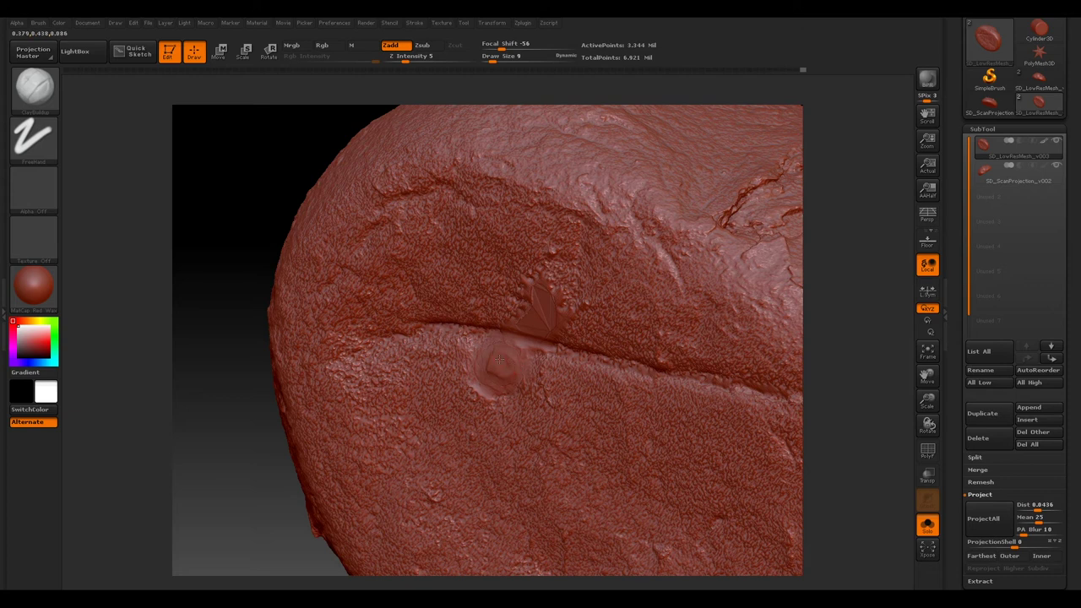
pyautogui.click(490, 365)
pyautogui.moveTo(259, 253)
pyautogui.mouseDown()
pyautogui.moveTo(235, 243)
pyautogui.moveTo(253, 224)
pyautogui.mouseUp()
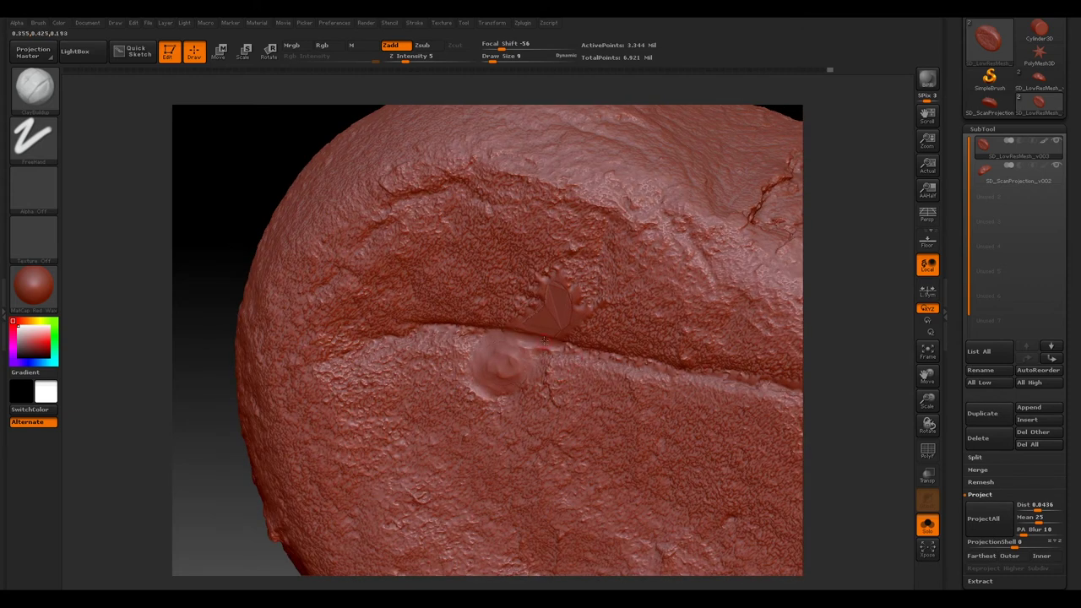
pyautogui.moveTo(540, 342)
pyautogui.mouseDown()
pyautogui.moveTo(499, 327)
pyautogui.moveTo(539, 316)
pyautogui.moveTo(547, 287)
pyautogui.moveTo(559, 301)
pyautogui.moveTo(532, 319)
pyautogui.mouseUp()
pyautogui.hotkey('ctrl', 'z')
pyautogui.moveTo(236, 211)
pyautogui.mouseDown()
pyautogui.moveTo(225, 169)
pyautogui.moveTo(235, 166)
pyautogui.mouseUp()
# Smooth and build up the wedge-shaped patch above the seam and the round patch below it with small clay strokes.
pyautogui.press('shift')
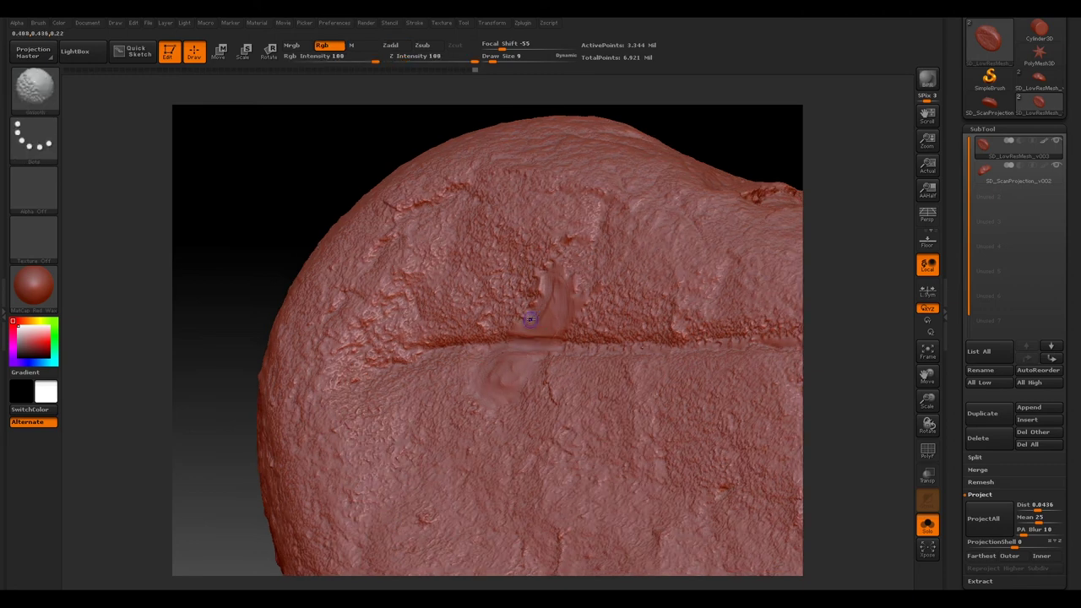
pyautogui.keyDown('shift'); pyautogui.moveTo(534, 305); pyautogui.dragTo(548, 296); pyautogui.keyUp('shift')
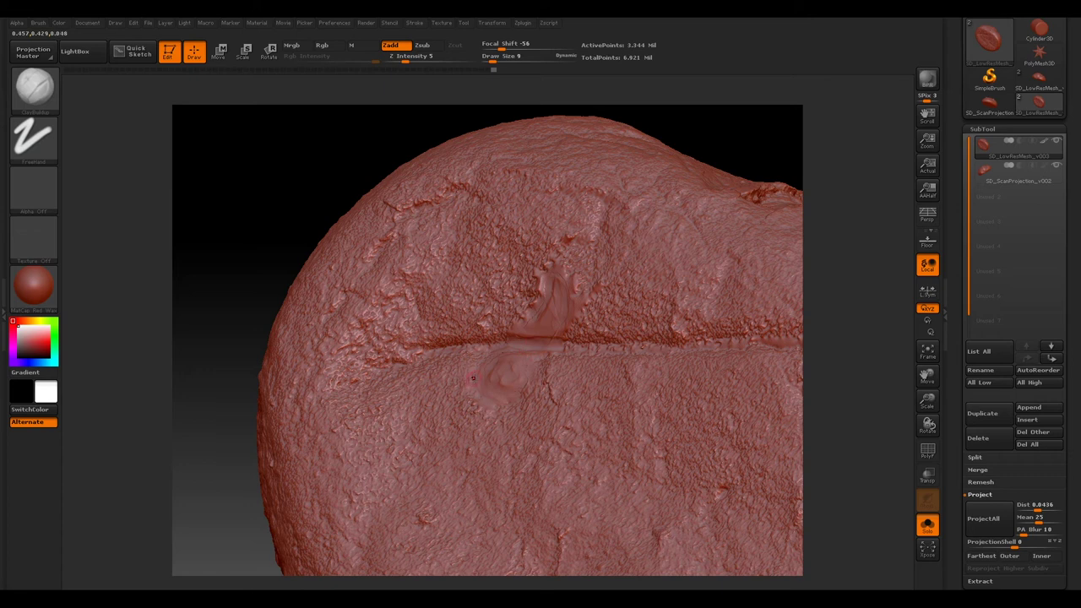
pyautogui.moveTo(487, 394)
pyautogui.mouseDown()
pyautogui.moveTo(499, 392)
pyautogui.moveTo(474, 382)
pyautogui.moveTo(478, 369)
pyautogui.mouseUp()
pyautogui.moveTo(477, 394)
pyautogui.mouseDown()
pyautogui.moveTo(489, 401)
pyautogui.moveTo(526, 371)
pyautogui.mouseUp()
pyautogui.moveTo(486, 399)
pyautogui.mouseDown()
pyautogui.moveTo(505, 405)
pyautogui.moveTo(526, 377)
pyautogui.mouseUp()
pyautogui.moveTo(533, 335); pyautogui.dragTo(519, 337)
pyautogui.moveTo(530, 320); pyautogui.dragTo(543, 291)
pyautogui.moveTo(282, 166)
pyautogui.mouseDown()
pyautogui.moveTo(297, 187)
pyautogui.moveTo(333, 181)
pyautogui.moveTo(290, 176)
pyautogui.mouseUp()
pyautogui.moveTo(576, 279); pyautogui.dragTo(582, 291)
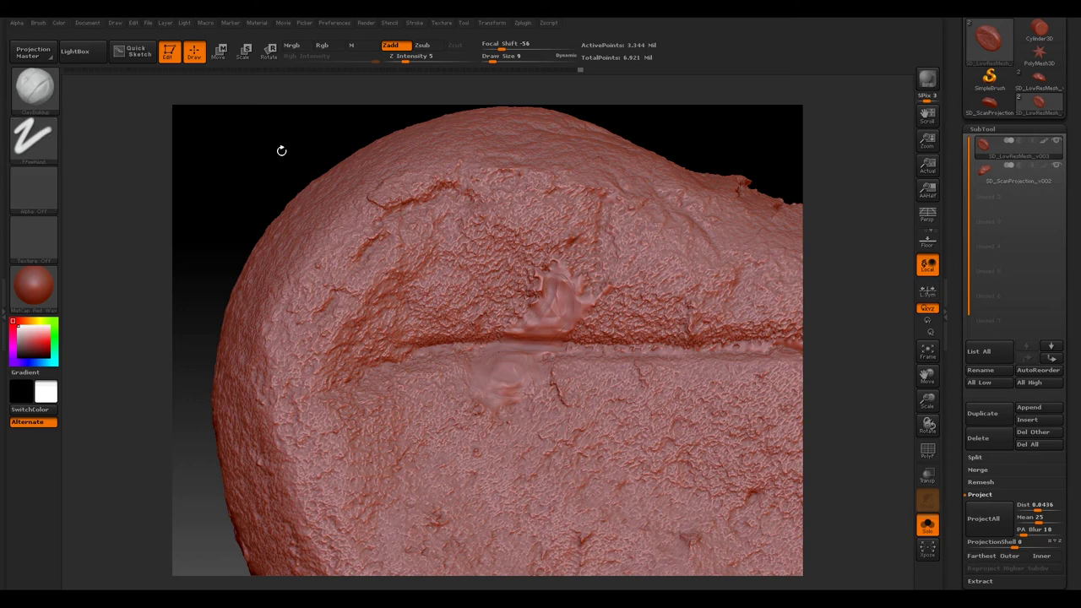
# Give the ClayBuildup brush the BrushAlpha alpha and a Draw Size of 30, and texture the two patches at the seam.
pyautogui.moveTo(229, 222); pyautogui.dragTo(138, 154)
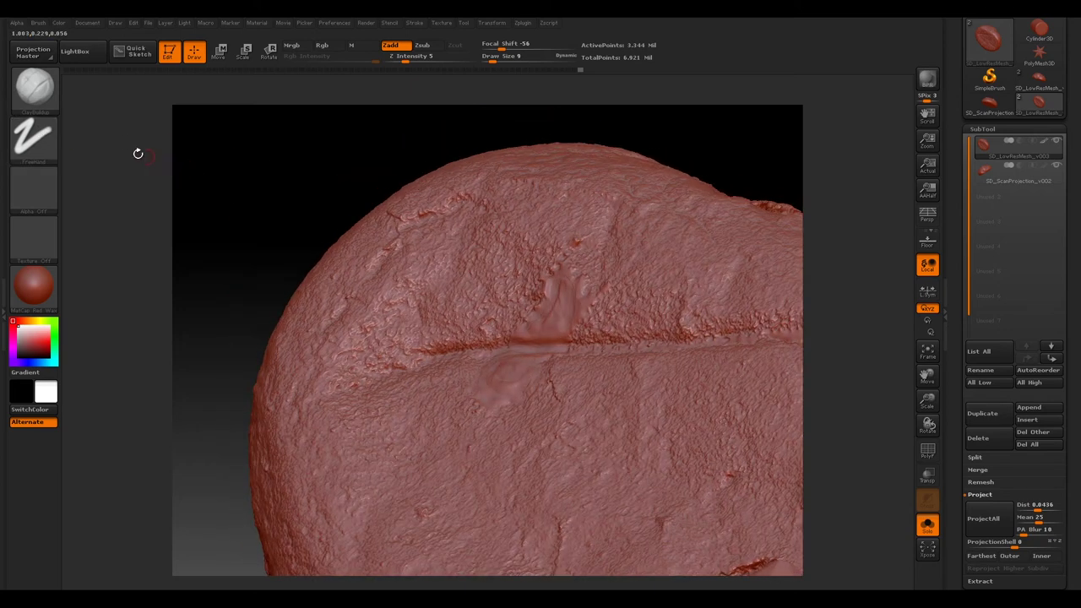
pyautogui.click(39, 187)
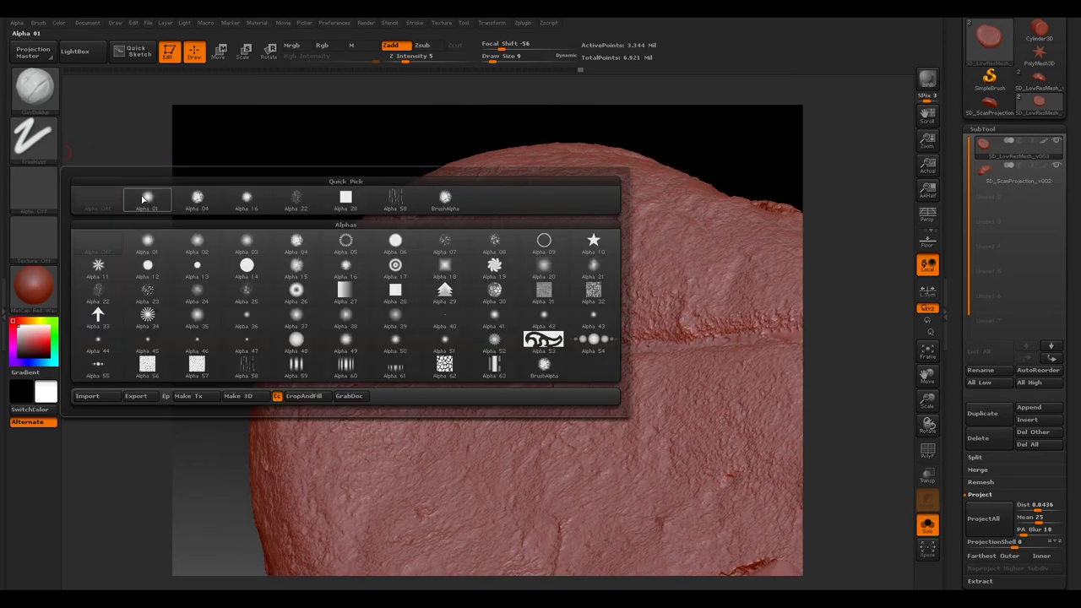
pyautogui.click(201, 205)
pyautogui.moveTo(293, 196)
pyautogui.keyDown('alt'); pyautogui.mouseDown()
pyautogui.moveTo(275, 181)
pyautogui.moveTo(261, 195)
pyautogui.moveTo(412, 343)
pyautogui.mouseUp(); pyautogui.keyUp('alt')
pyautogui.press('ctrl')
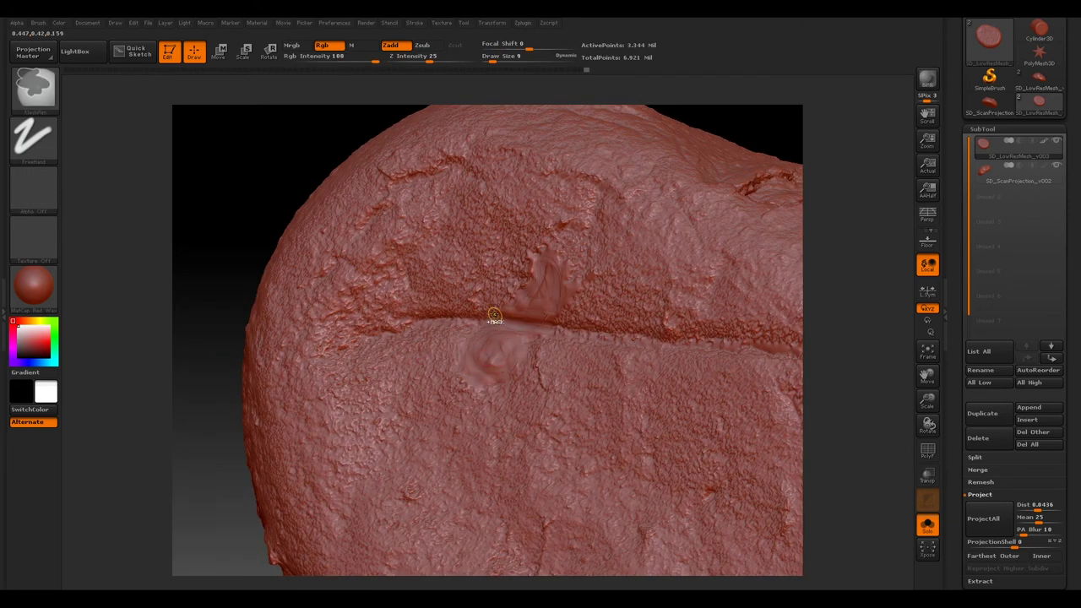
pyautogui.moveTo(493, 61); pyautogui.dragTo(504, 62)
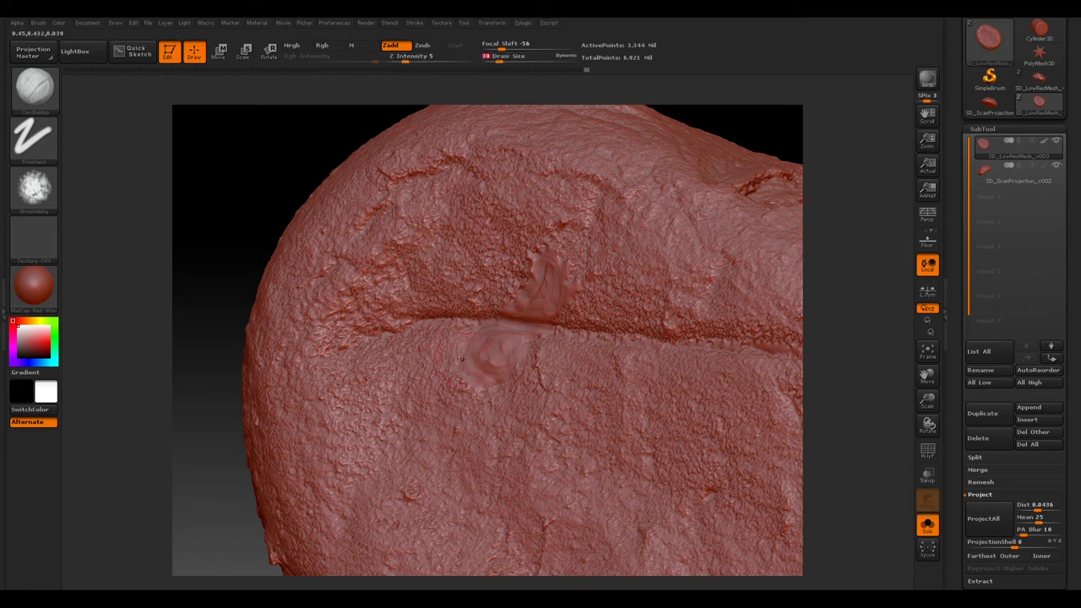
pyautogui.write('30')
pyautogui.press('Return')
pyautogui.press('shift')
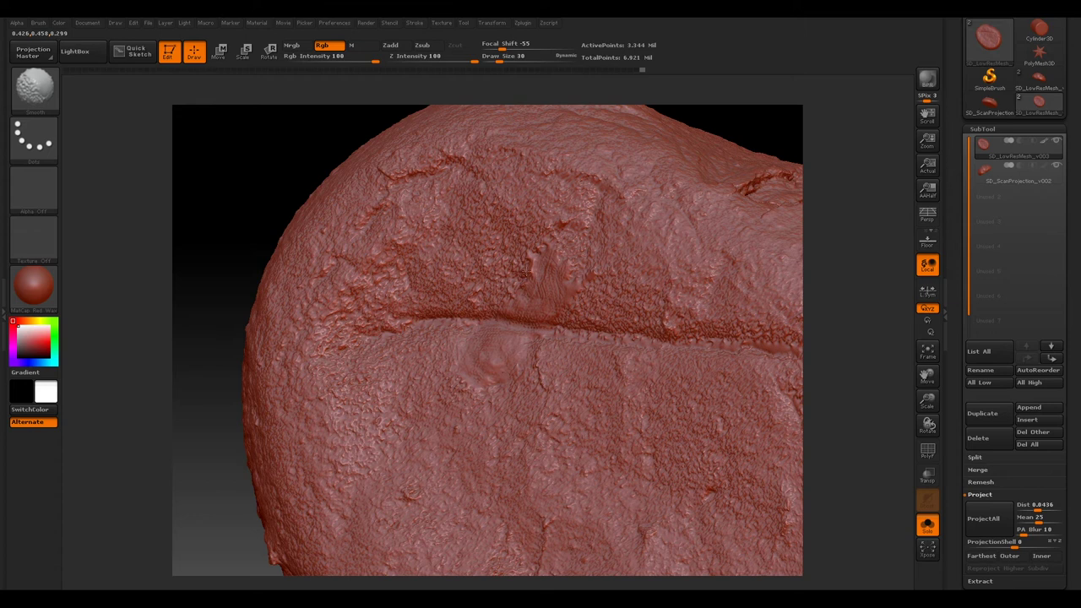
pyautogui.press('shift')
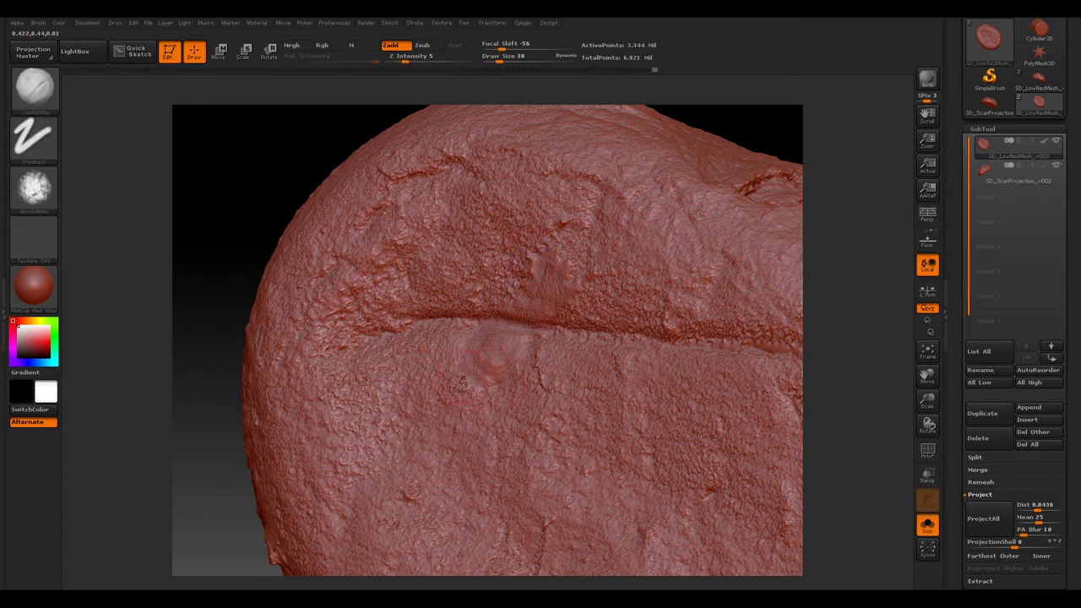
# Set Draw Size to 17 and add textured clay strokes to the round patch below the seam.
pyautogui.moveTo(501, 61); pyautogui.dragTo(497, 60)
pyautogui.moveTo(510, 367); pyautogui.dragTo(506, 351)
pyautogui.moveTo(295, 199)
pyautogui.mouseDown()
pyautogui.moveTo(275, 183)
pyautogui.moveTo(309, 159)
pyautogui.moveTo(278, 209)
pyautogui.mouseUp()
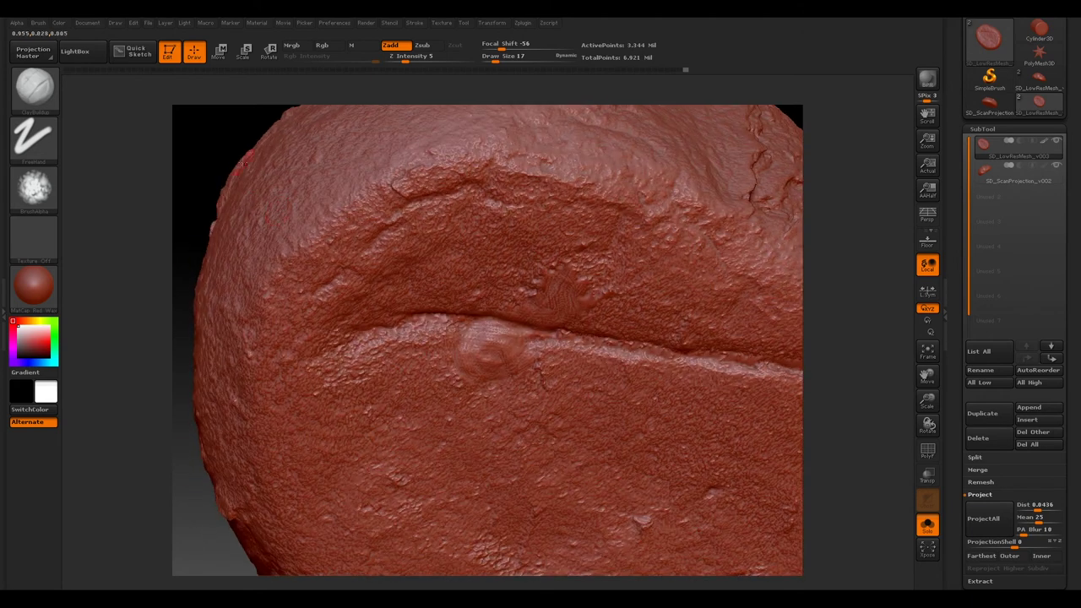
pyautogui.moveTo(224, 159); pyautogui.dragTo(221, 123)
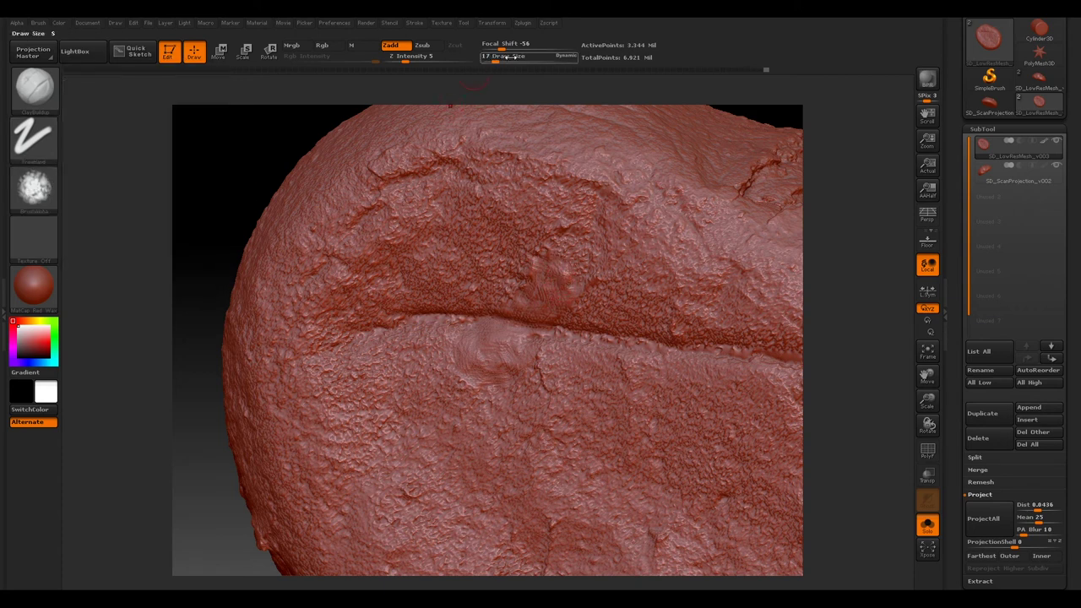
# Raise Z Intensity to 8 and Draw Size to 50, and blend the seam patches with broader textured strokes.
pyautogui.moveTo(409, 61); pyautogui.dragTo(412, 61)
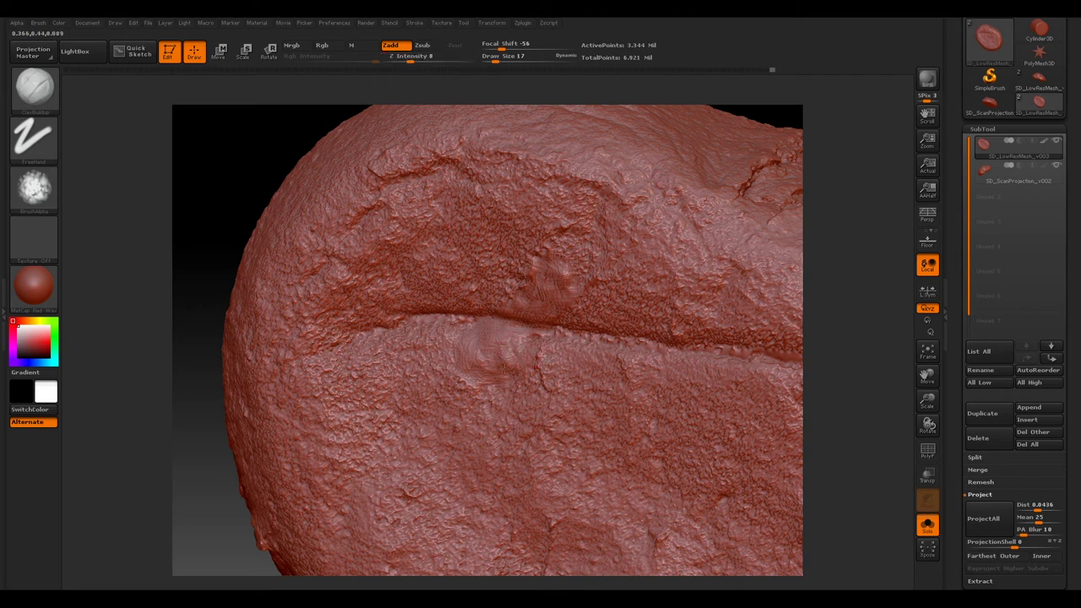
pyautogui.moveTo(495, 61); pyautogui.dragTo(504, 61)
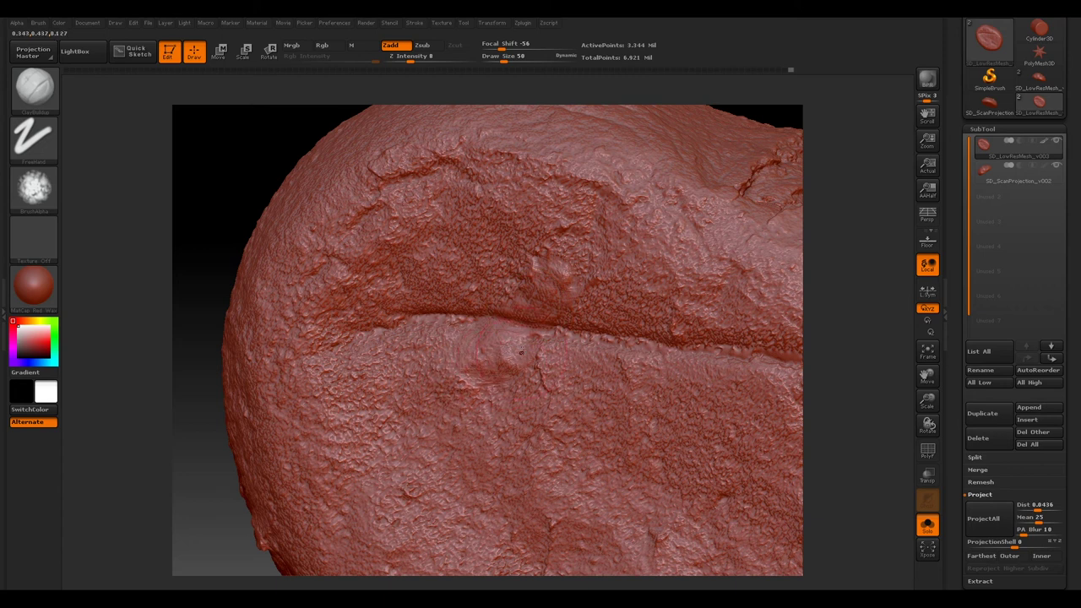
pyautogui.moveTo(249, 161)
pyautogui.mouseDown()
pyautogui.moveTo(254, 134)
pyautogui.moveTo(229, 121)
pyautogui.moveTo(212, 161)
pyautogui.moveTo(228, 171)
pyautogui.mouseUp()
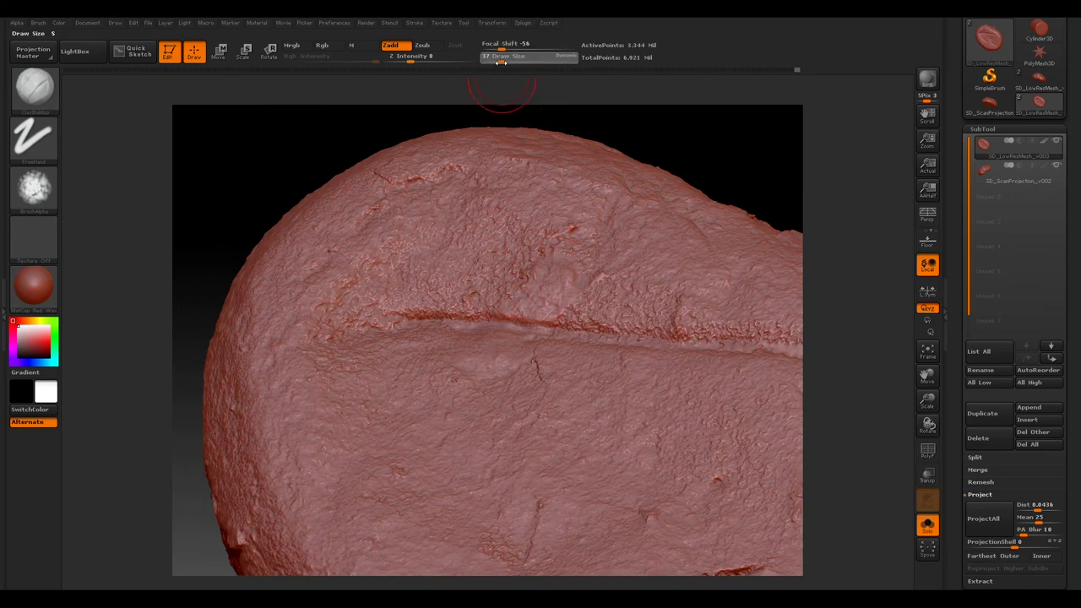
# Set Z Intensity to 21 and texture the patch above the seam, first with Draw Size 17 and then 37.
pyautogui.moveTo(503, 62); pyautogui.dragTo(488, 62)
pyautogui.moveTo(411, 61); pyautogui.dragTo(426, 62)
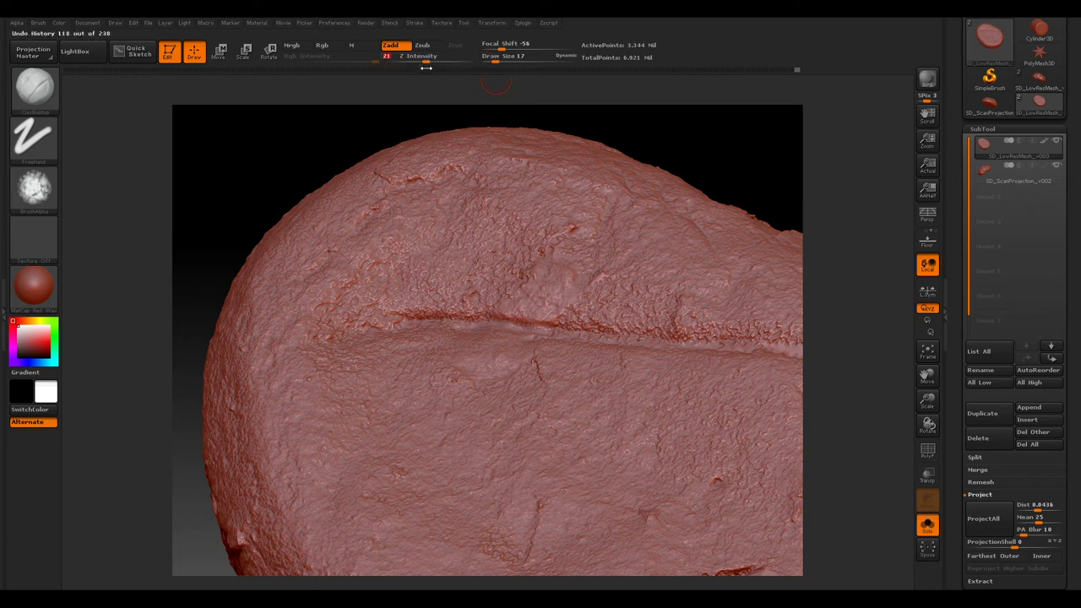
pyautogui.moveTo(550, 272); pyautogui.dragTo(534, 307)
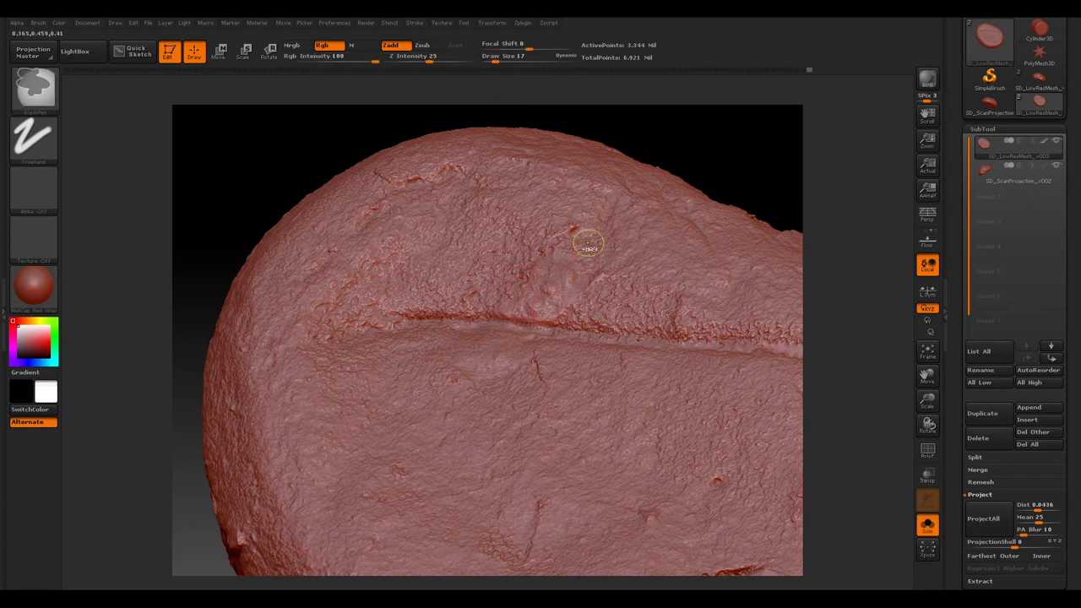
pyautogui.moveTo(494, 60); pyautogui.dragTo(500, 60)
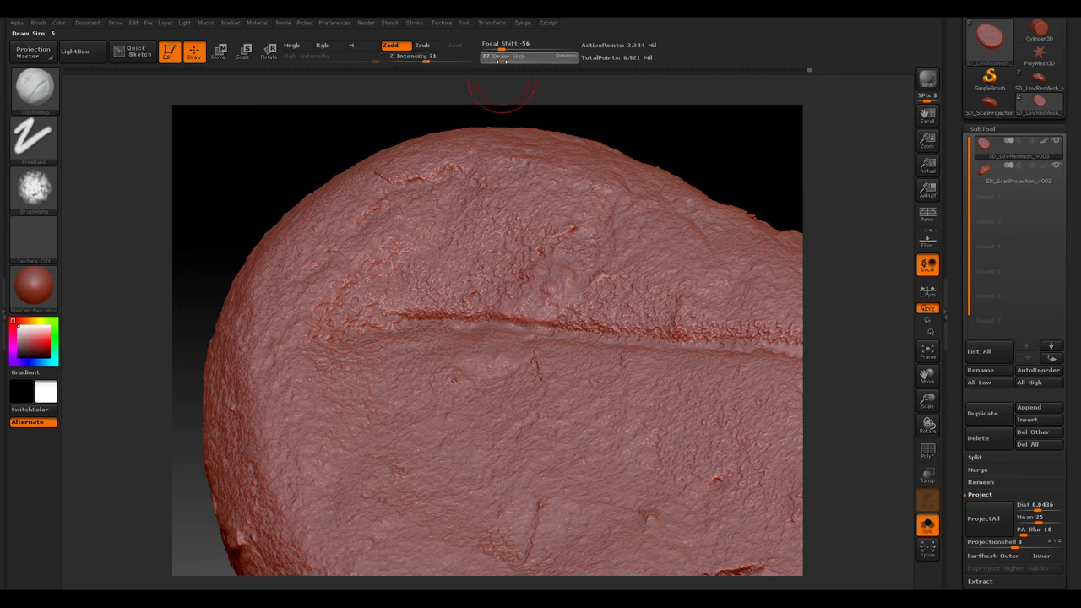
pyautogui.moveTo(545, 307); pyautogui.dragTo(560, 299)
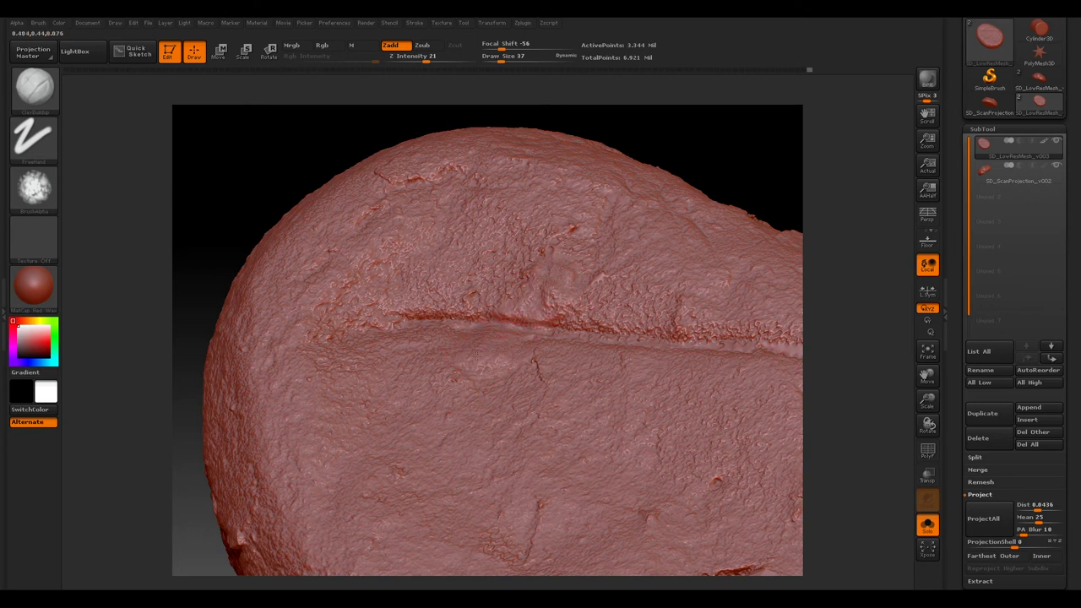
pyautogui.moveTo(253, 164)
pyautogui.mouseDown()
pyautogui.moveTo(232, 178)
pyautogui.moveTo(218, 169)
pyautogui.moveTo(225, 154)
pyautogui.mouseUp()
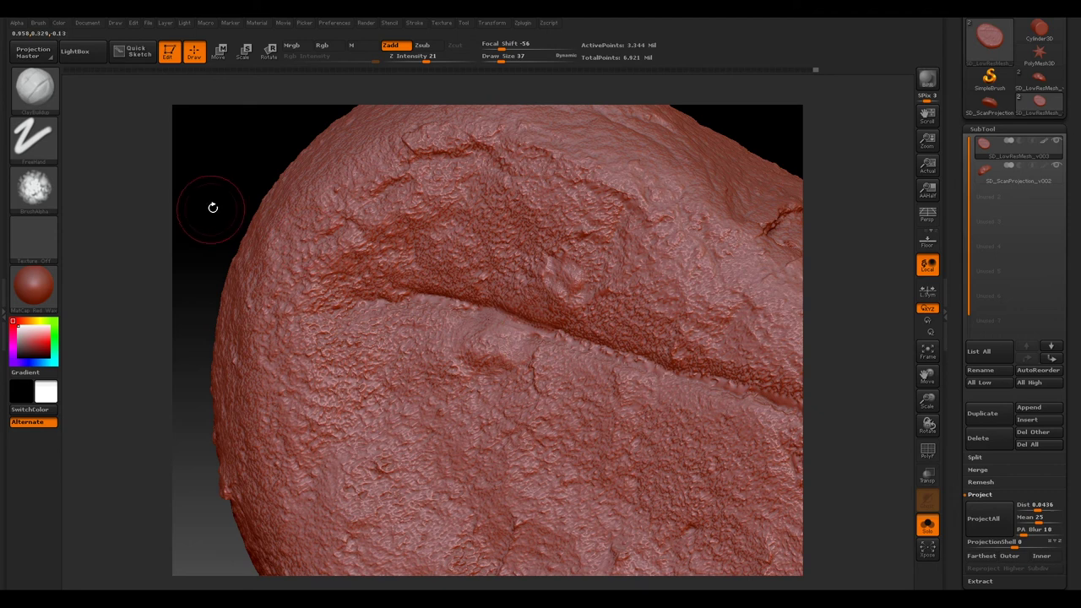
# Turn off the ClayBuildup brush's alpha for repairing the remaining flat hole patch on the underside.
pyautogui.keyDown('ctrl'); pyautogui.moveTo(227, 207); pyautogui.dragTo(178, 138, button='right'); pyautogui.keyUp('ctrl')
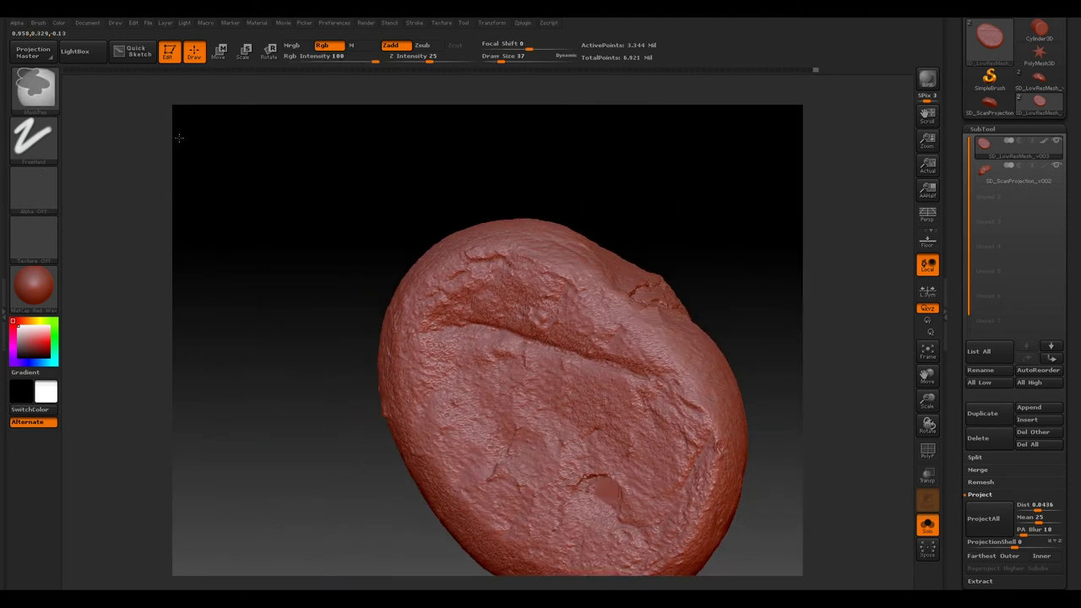
pyautogui.moveTo(686, 244); pyautogui.dragTo(624, 295)
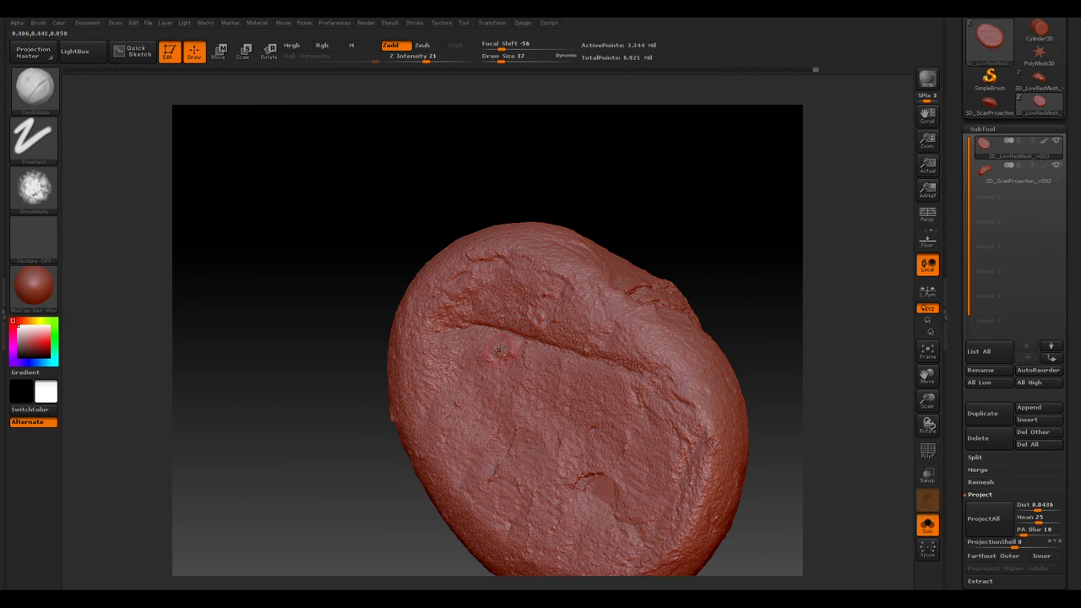
pyautogui.moveTo(695, 243)
pyautogui.mouseDown()
pyautogui.moveTo(712, 217)
pyautogui.moveTo(700, 210)
pyautogui.moveTo(683, 237)
pyautogui.moveTo(734, 265)
pyautogui.moveTo(710, 236)
pyautogui.moveTo(722, 220)
pyautogui.moveTo(717, 259)
pyautogui.moveTo(712, 244)
pyautogui.moveTo(712, 265)
pyautogui.moveTo(699, 257)
pyautogui.moveTo(712, 241)
pyautogui.moveTo(743, 278)
pyautogui.moveTo(640, 152)
pyautogui.moveTo(671, 295)
pyautogui.moveTo(714, 347)
pyautogui.moveTo(712, 331)
pyautogui.mouseUp()
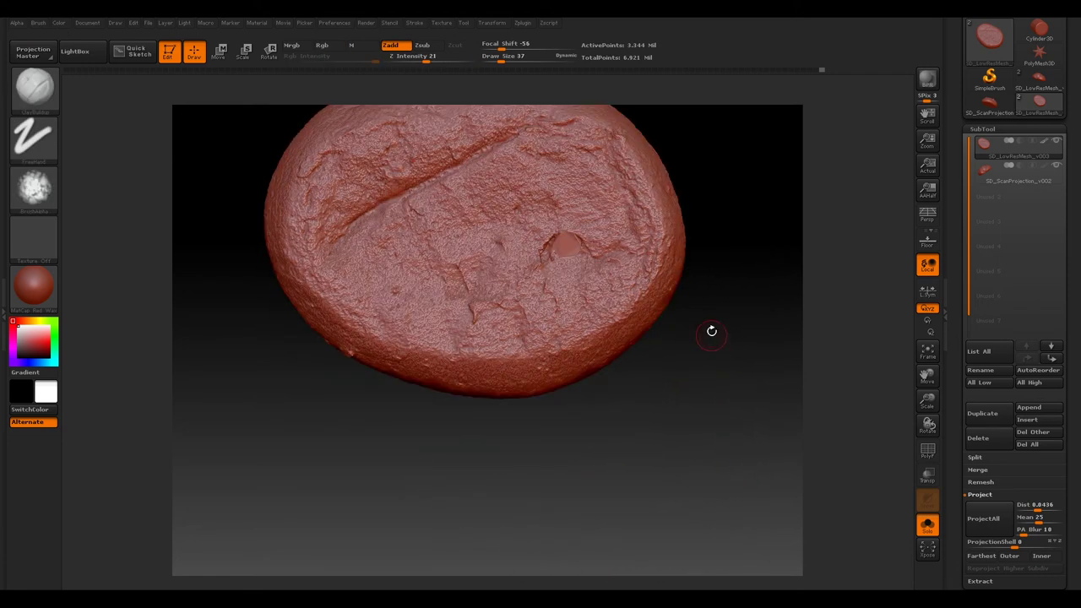
pyautogui.press('shift')
pyautogui.keyDown('ctrl'); pyautogui.moveTo(708, 173); pyautogui.dragTo(710, 278, button='right'); pyautogui.keyUp('ctrl')
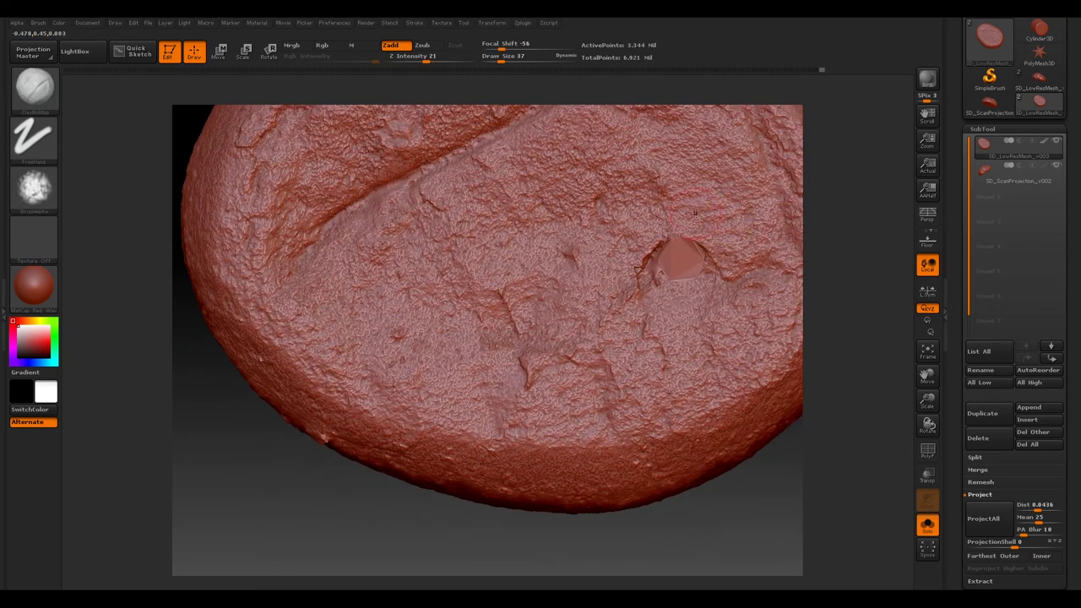
pyautogui.click(34, 188)
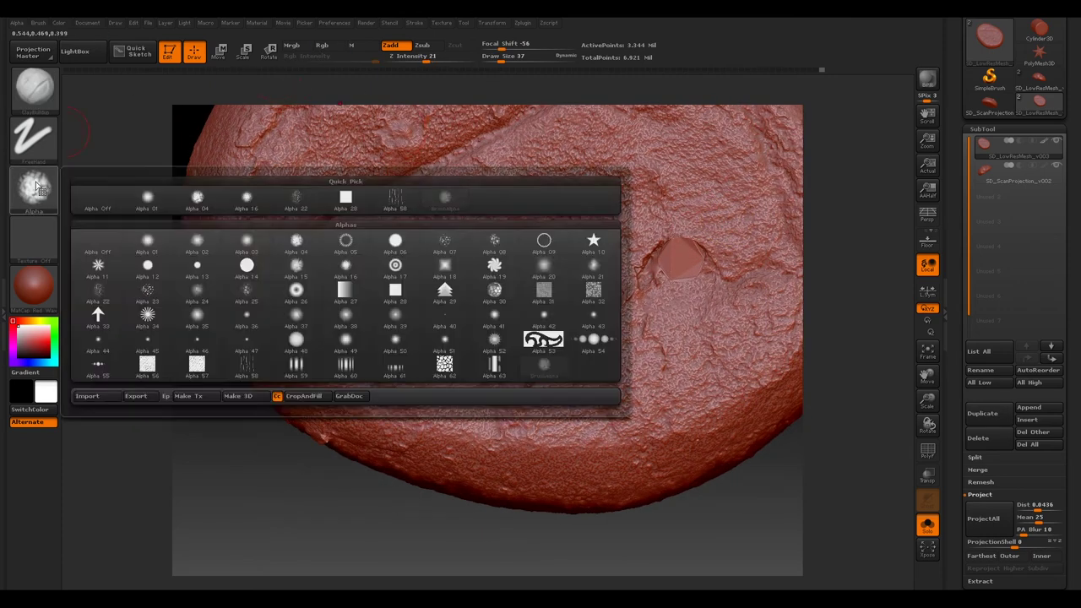
pyautogui.click(47, 185)
pyautogui.click(97, 199)
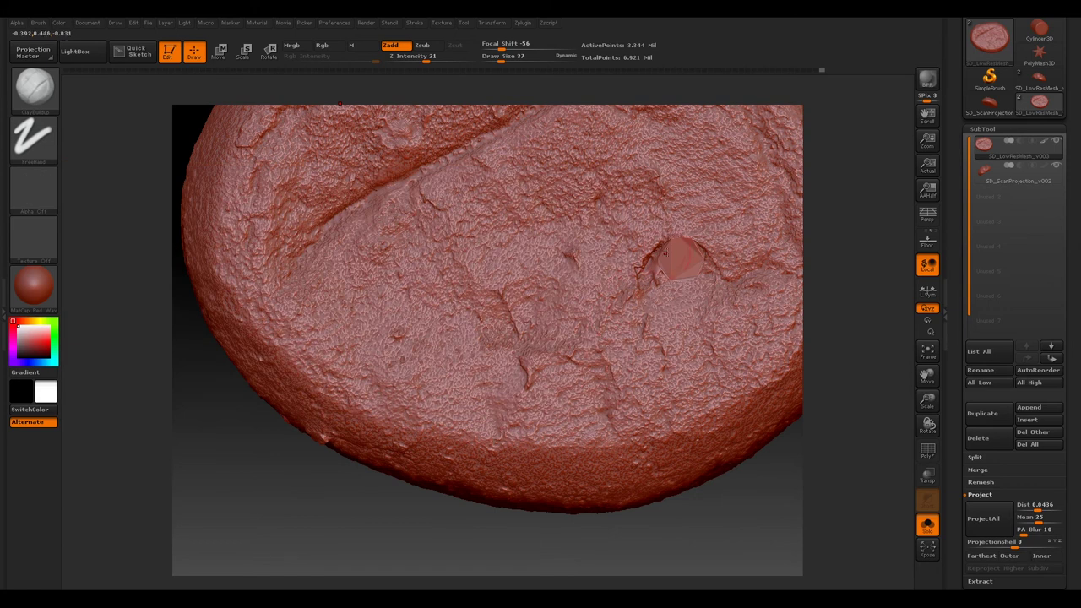
# Try building up and smoothing the remaining flat hole patch, and set Z Intensity to 5.
pyautogui.press('shift')
pyautogui.keyDown('shift'); pyautogui.moveTo(668, 263); pyautogui.dragTo(666, 253); pyautogui.keyUp('shift')
pyautogui.press('shift')
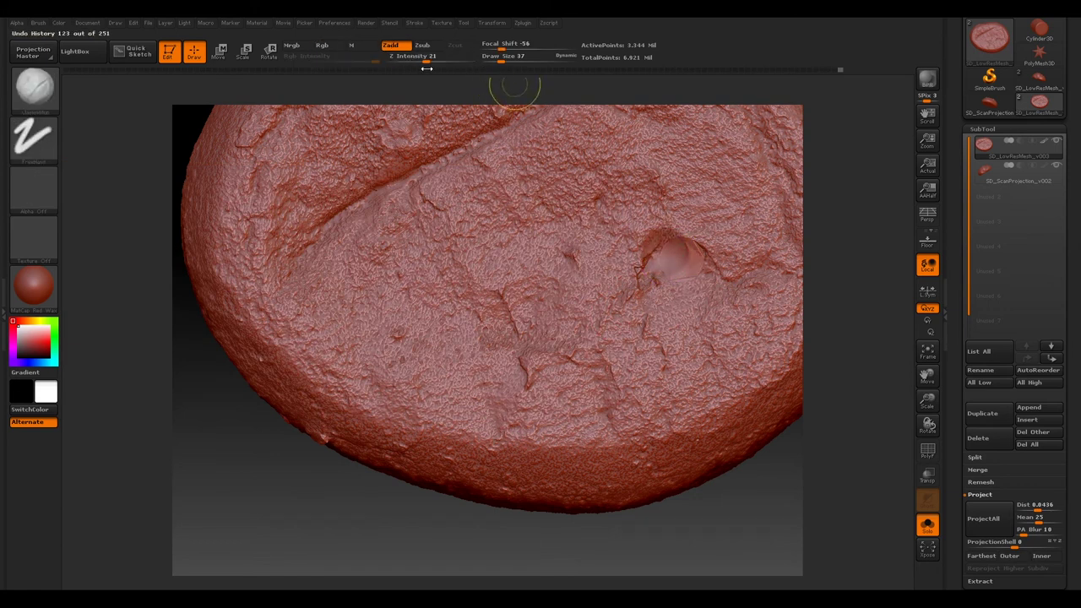
pyautogui.moveTo(426, 61); pyautogui.dragTo(418, 62)
# Quick-save the project and undo the last strokes on the remaining hole patch.
pyautogui.hotkey('ctrl', 's')
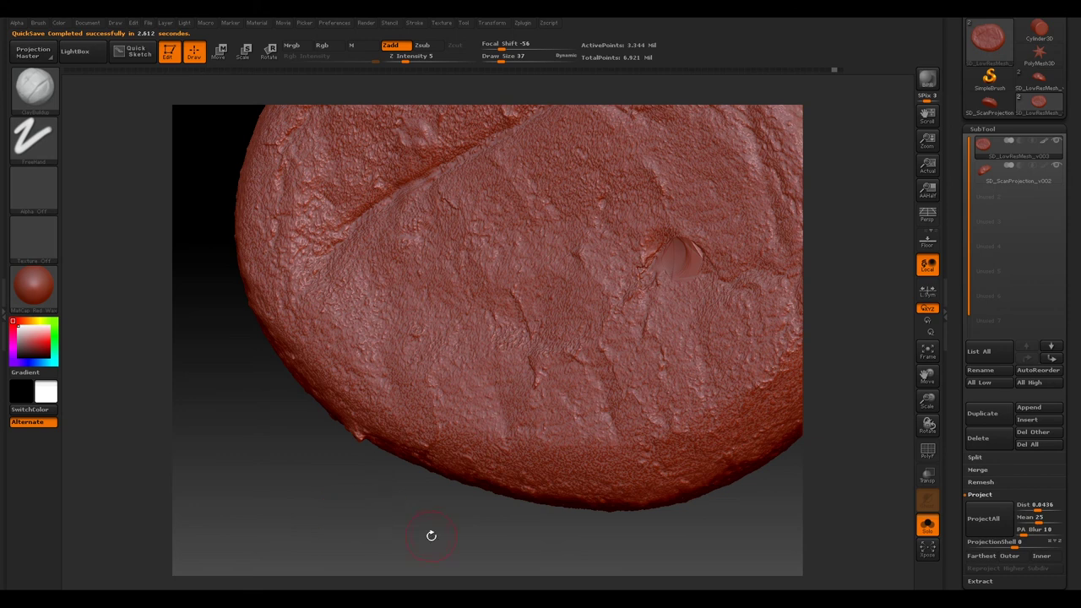
pyautogui.moveTo(430, 535)
pyautogui.mouseDown()
pyautogui.moveTo(460, 523)
pyautogui.moveTo(473, 397)
pyautogui.moveTo(574, 422)
pyautogui.moveTo(541, 399)
pyautogui.mouseUp()
pyautogui.press('ctrl')
pyautogui.hotkey('ctrl', 'z')
pyautogui.press('shift')
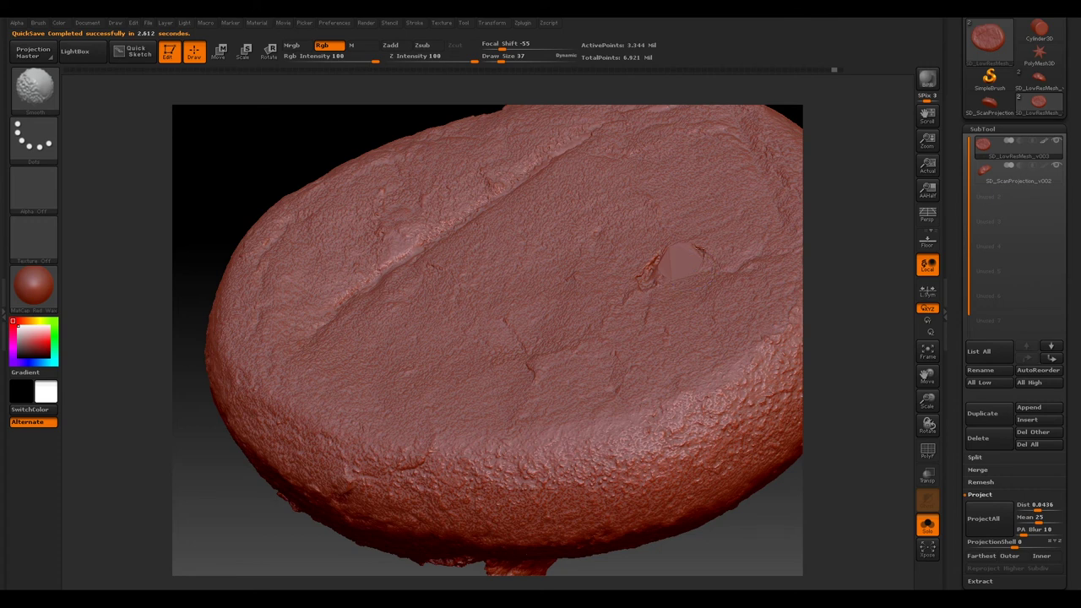
# Build up the remaining flat hole patch on the underside at Draw Size 15 and smooth its surface into the surrounding crust.
pyautogui.moveTo(676, 242)
pyautogui.mouseDown(button='right')
pyautogui.moveTo(541, 287)
pyautogui.moveTo(588, 271)
pyautogui.moveTo(659, 306)
pyautogui.mouseUp(button='right')
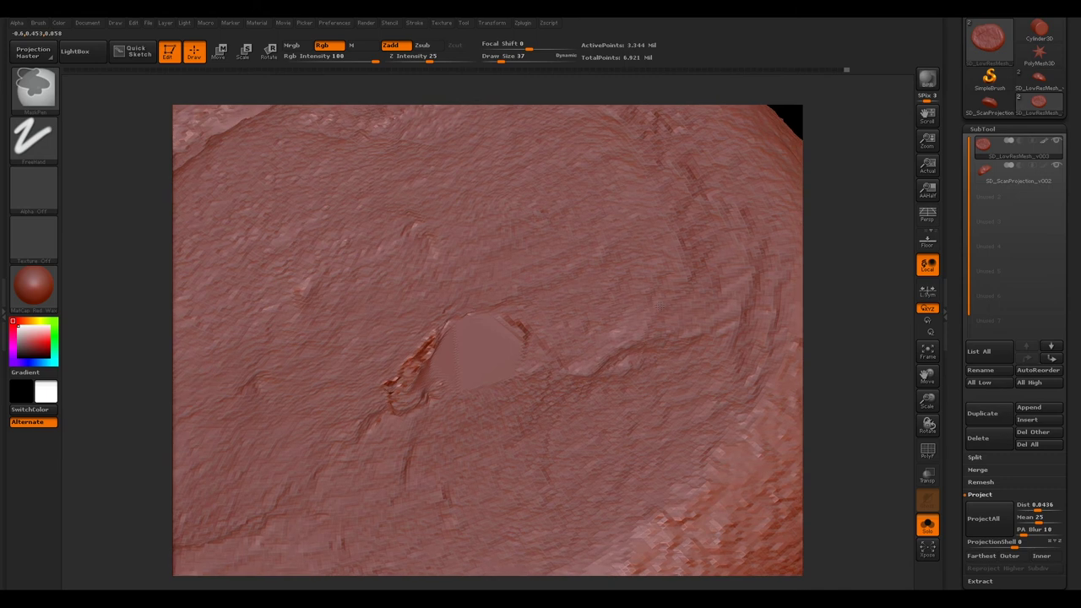
pyautogui.press('shift')
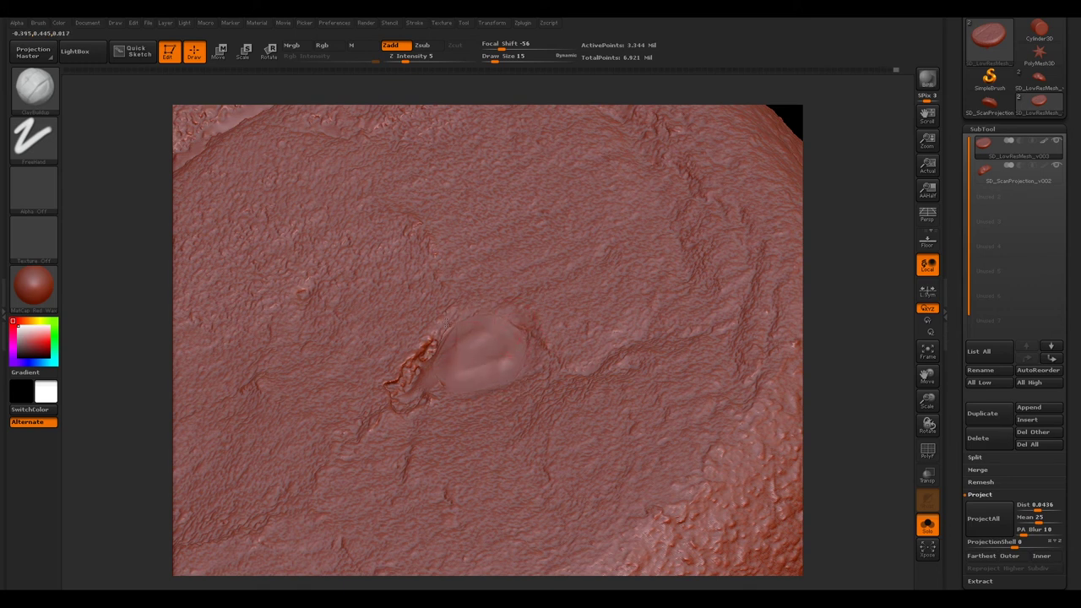
pyautogui.press('shift')
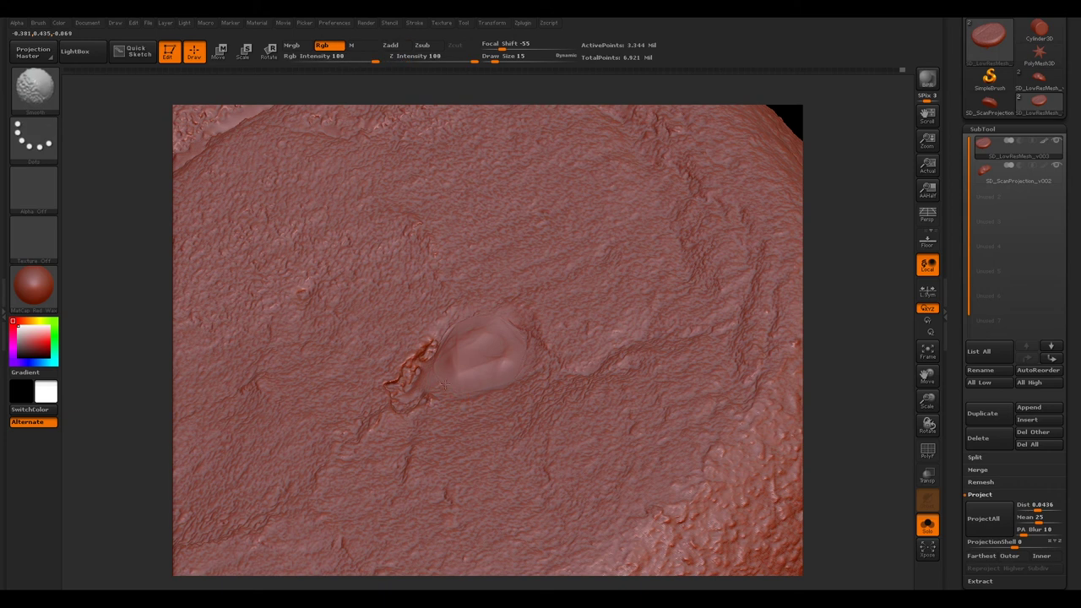
pyautogui.keyDown('shift'); pyautogui.moveTo(518, 335); pyautogui.dragTo(502, 329); pyautogui.keyUp('shift')
# Apply Alpha 04 to the ClayBuildup brush and texture the smoothed hole patch with Draw Size 30.
pyautogui.moveTo(585, 320)
pyautogui.mouseDown(button='right')
pyautogui.moveTo(557, 309)
pyautogui.moveTo(620, 325)
pyautogui.moveTo(652, 274)
pyautogui.mouseUp(button='right')
pyautogui.moveTo(701, 166); pyautogui.dragTo(701, 207)
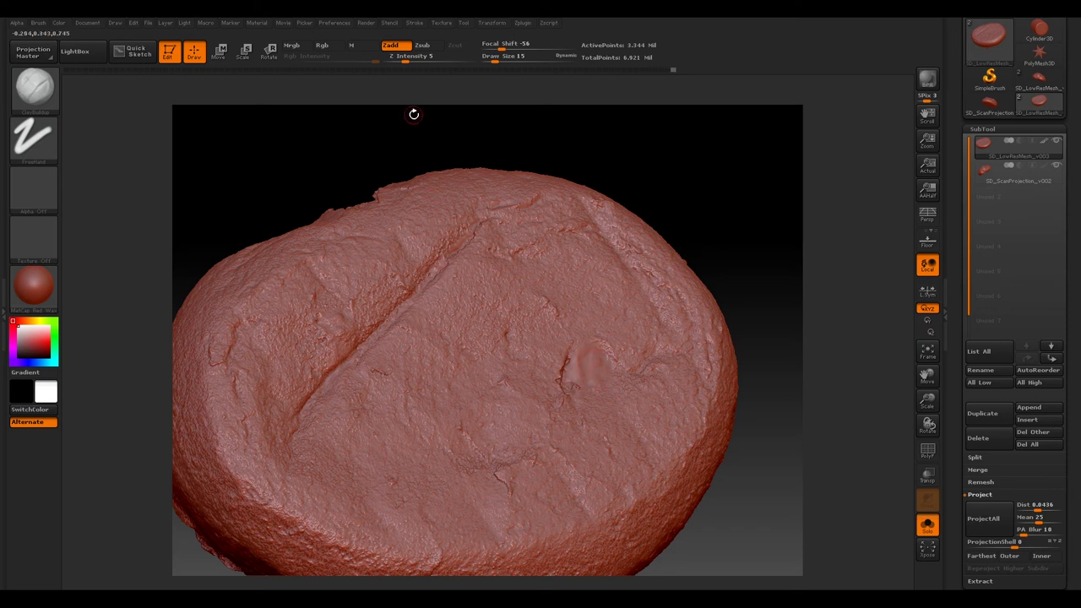
pyautogui.click(53, 194)
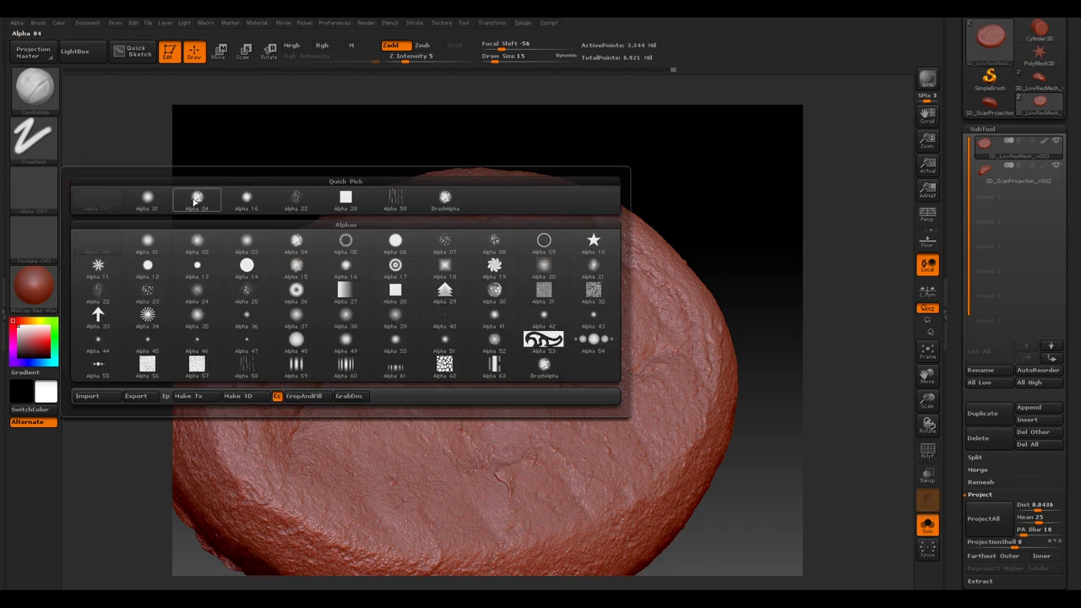
pyautogui.click(195, 200)
pyautogui.click(499, 63)
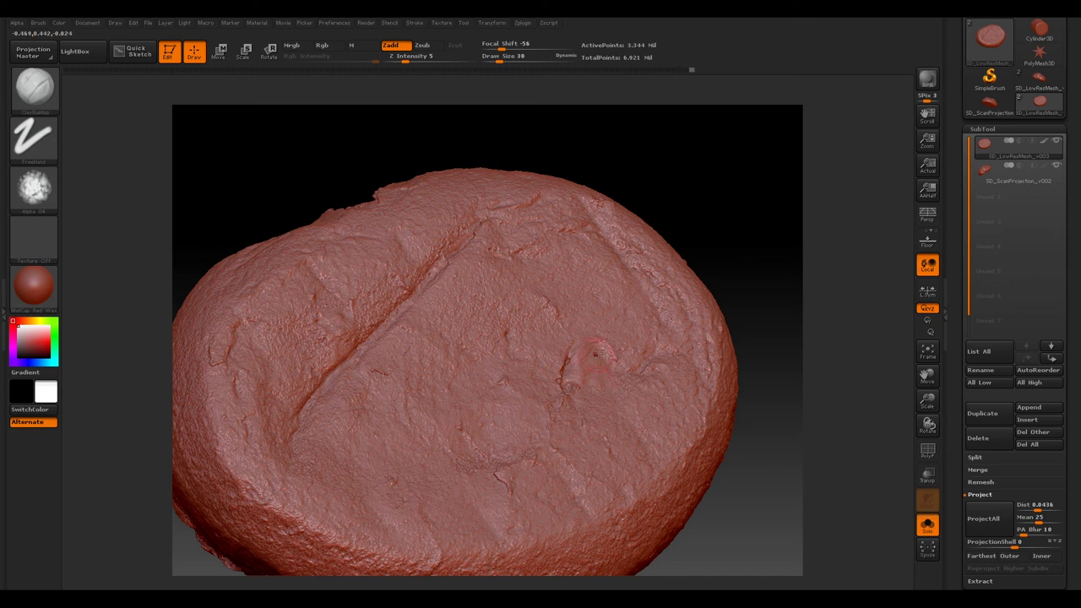
pyautogui.moveTo(726, 188)
pyautogui.mouseDown()
pyautogui.moveTo(705, 208)
pyautogui.moveTo(666, 153)
pyautogui.moveTo(640, 227)
pyautogui.mouseUp()
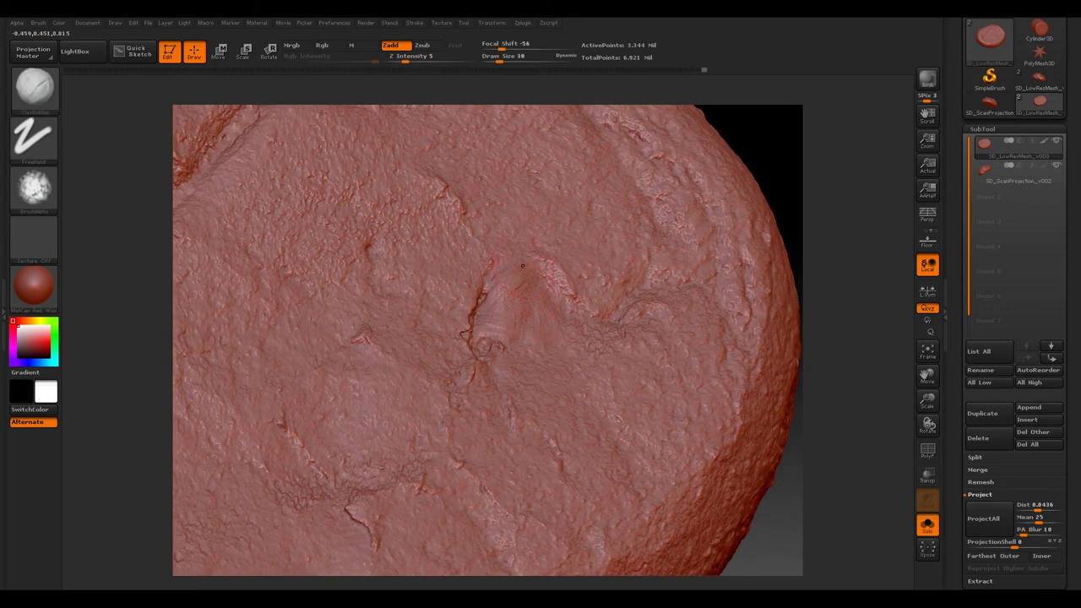
# Set Draw Size to 37 and blend the hole patch's texture and edges into the surrounding surface.
pyautogui.click(512, 59)
pyautogui.moveTo(511, 59); pyautogui.dragTo(500, 59)
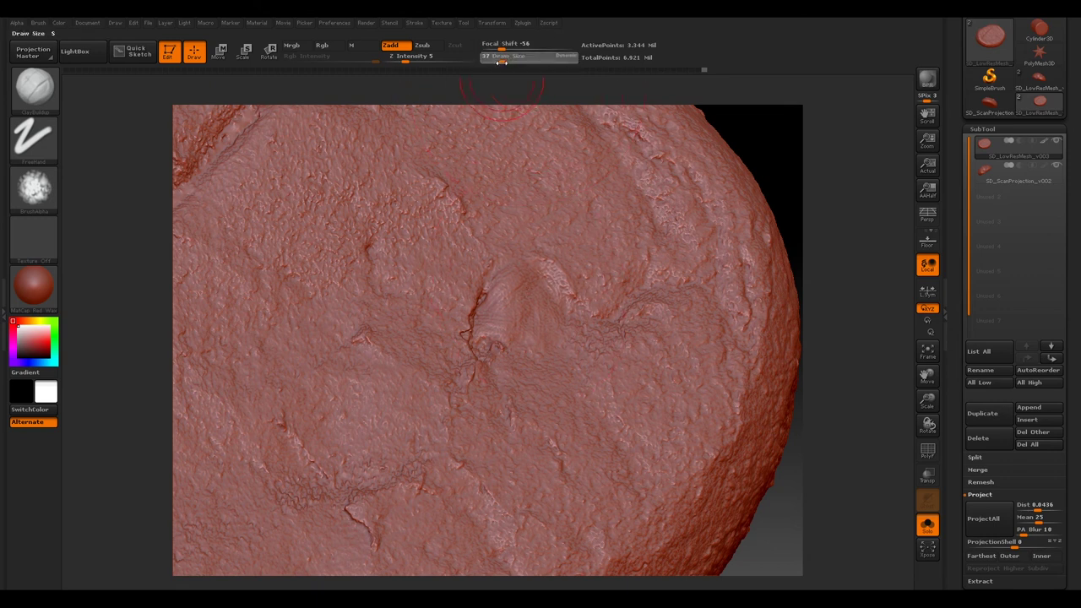
pyautogui.press('Return')
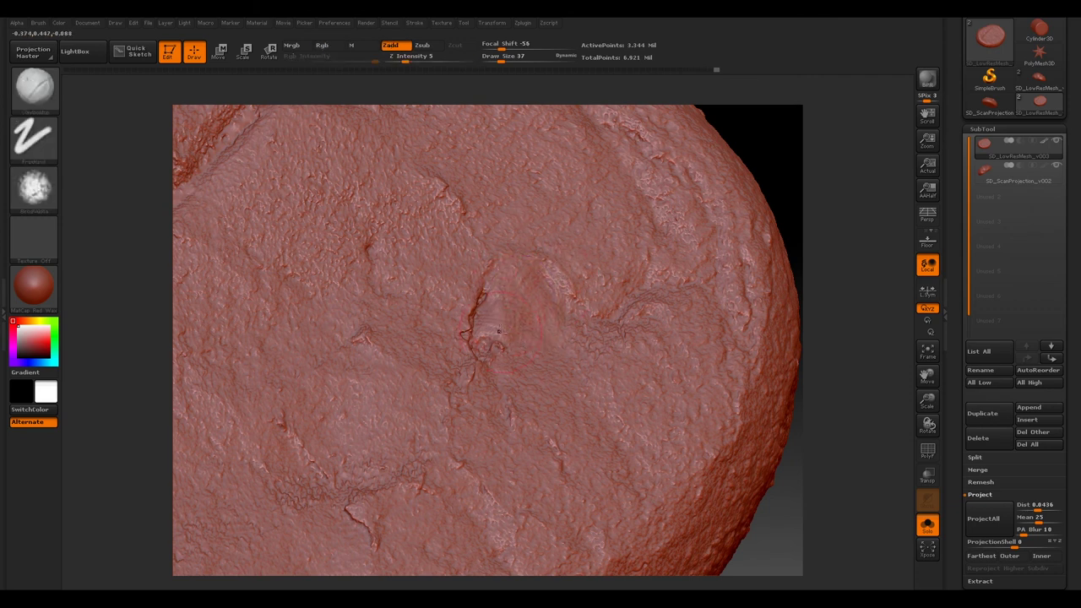
# Inspect the repaired underside and the rest of the loaf from several angles.
pyautogui.moveTo(713, 321)
pyautogui.keyDown('alt'); pyautogui.mouseDown(button='right')
pyautogui.moveTo(624, 224)
pyautogui.moveTo(693, 323)
pyautogui.mouseUp(button='right'); pyautogui.keyUp('alt')
pyautogui.moveTo(657, 379)
pyautogui.keyDown('alt'); pyautogui.mouseDown(button='right')
pyautogui.moveTo(581, 333)
pyautogui.moveTo(707, 157)
pyautogui.moveTo(712, 132)
pyautogui.moveTo(680, 162)
pyautogui.moveTo(700, 180)
pyautogui.moveTo(700, 169)
pyautogui.mouseUp(button='right'); pyautogui.keyUp('alt')
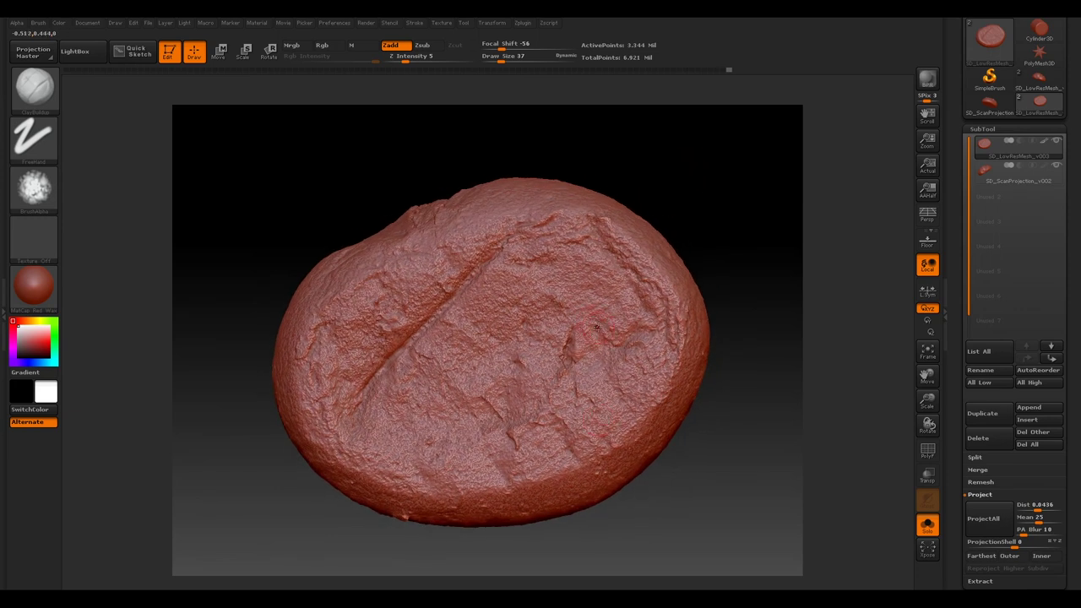
pyautogui.moveTo(726, 478)
pyautogui.mouseDown(button='right')
pyautogui.moveTo(708, 414)
pyautogui.moveTo(740, 529)
pyautogui.moveTo(734, 458)
pyautogui.mouseUp(button='right')
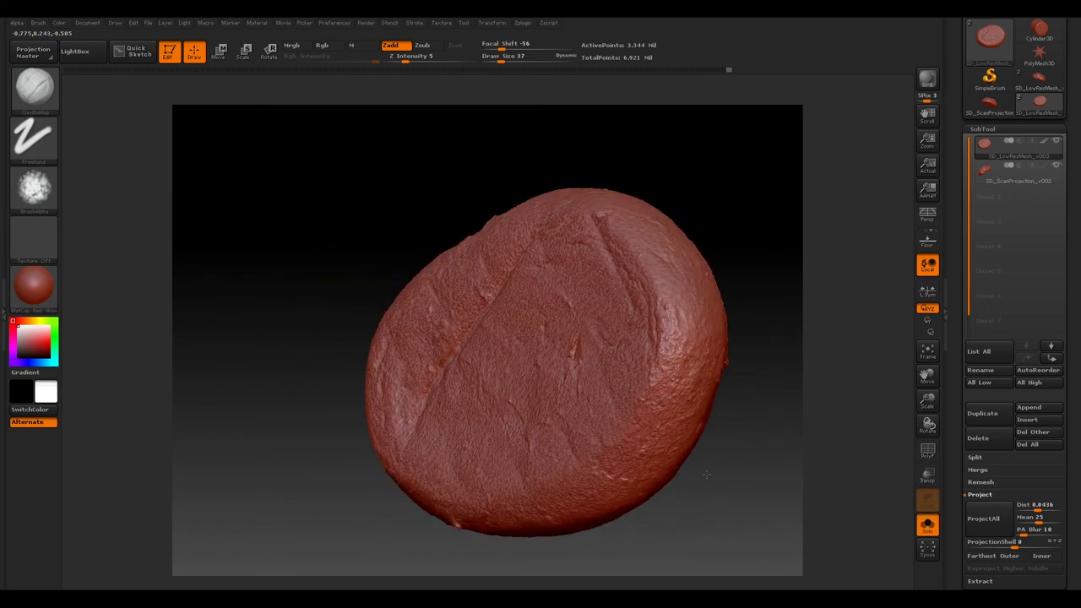
pyautogui.moveTo(728, 494)
pyautogui.mouseDown(button='right')
pyautogui.moveTo(694, 487)
pyautogui.moveTo(719, 499)
pyautogui.mouseUp(button='right')
pyautogui.moveTo(758, 229); pyautogui.dragTo(667, 285, button='right')
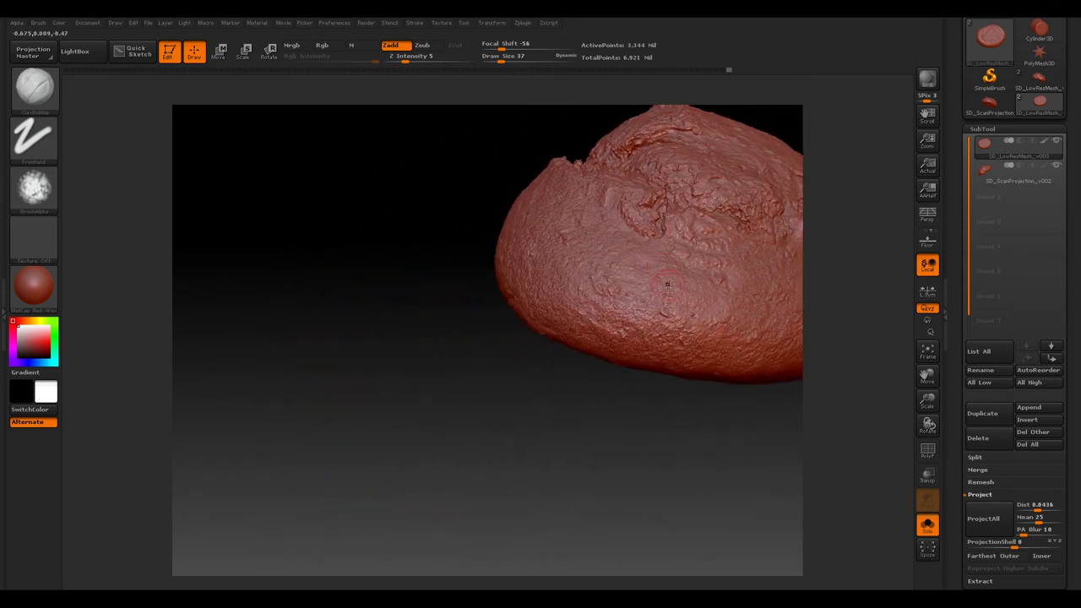
pyautogui.press('f')
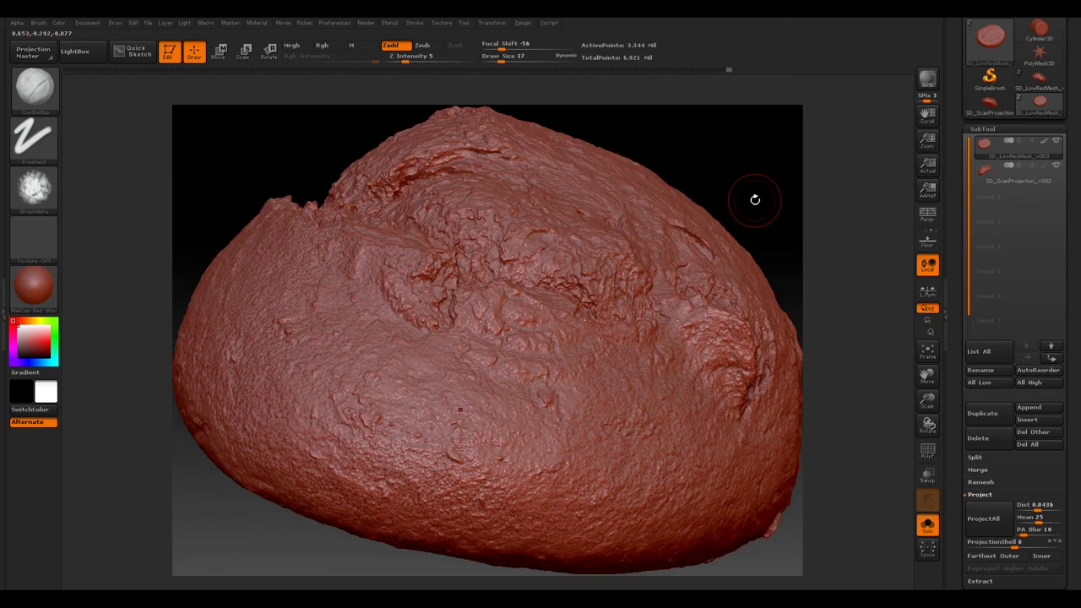
pyautogui.moveTo(758, 174)
pyautogui.mouseDown()
pyautogui.moveTo(756, 221)
pyautogui.moveTo(675, 177)
pyautogui.moveTo(683, 223)
pyautogui.moveTo(639, 229)
pyautogui.moveTo(687, 203)
pyautogui.moveTo(718, 220)
pyautogui.mouseUp()
# Compare the loaf mesh at subdivision level 1 with level 5, viewing it from several angles.
pyautogui.click(981, 129)
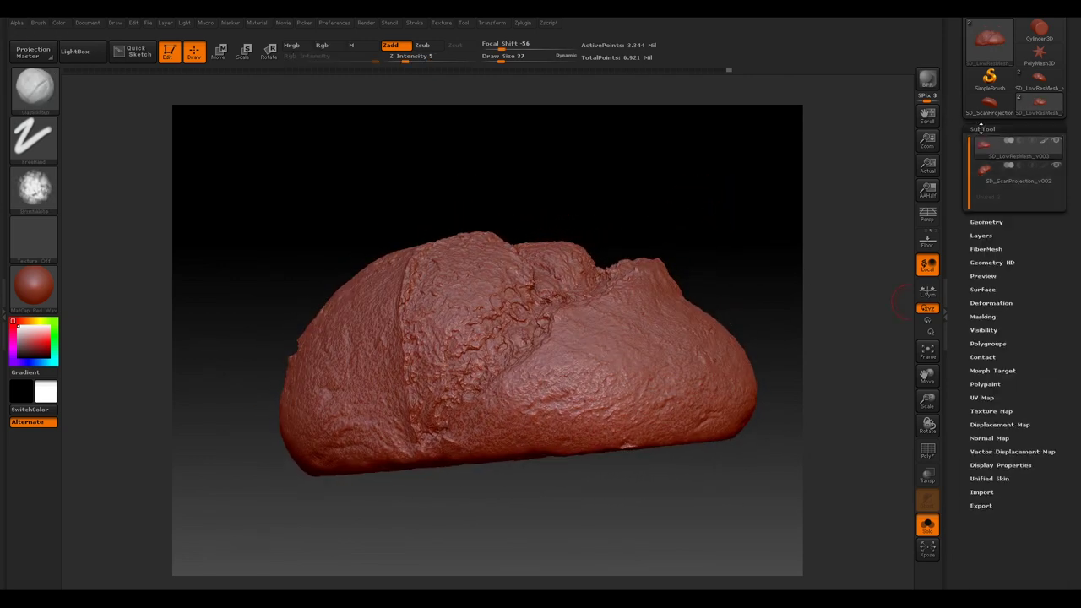
pyautogui.moveTo(767, 194); pyautogui.dragTo(839, 216)
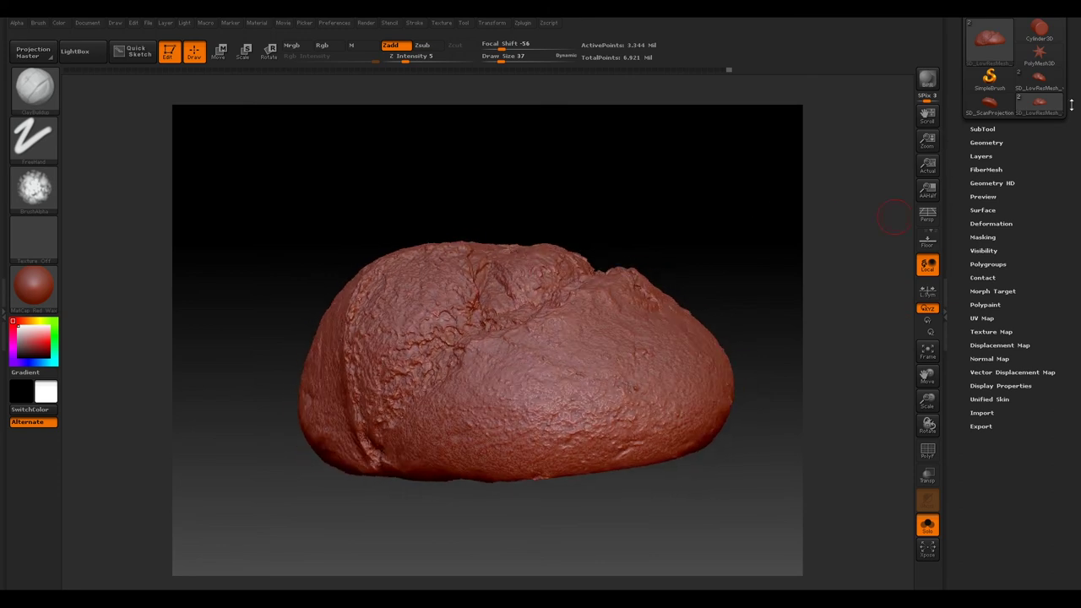
pyautogui.click(994, 146)
pyautogui.moveTo(695, 194)
pyautogui.mouseDown()
pyautogui.moveTo(705, 232)
pyautogui.moveTo(701, 171)
pyautogui.moveTo(754, 179)
pyautogui.moveTo(733, 179)
pyautogui.mouseUp()
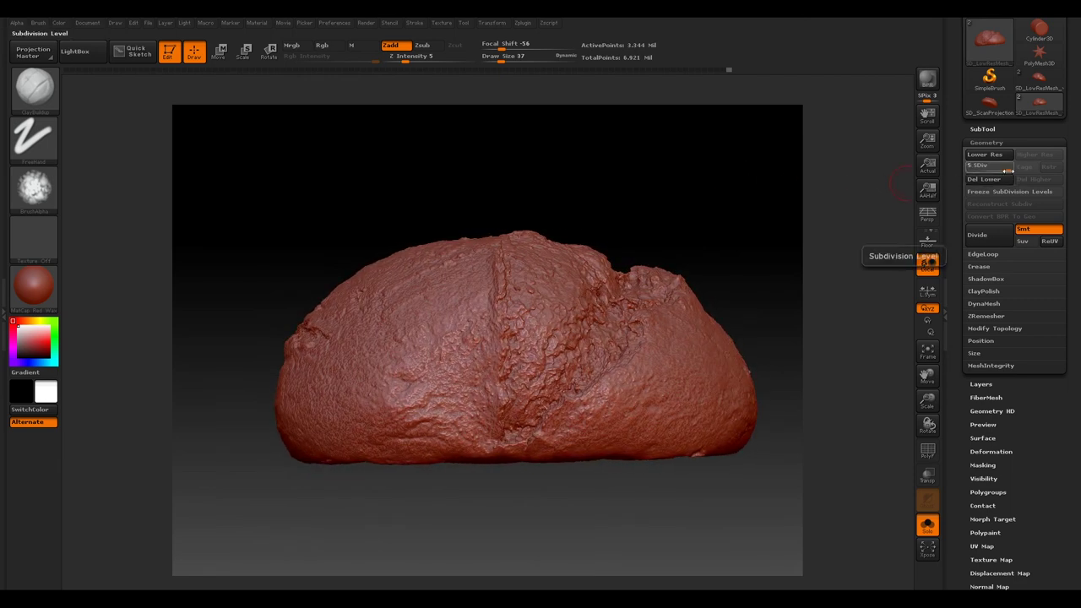
pyautogui.moveTo(1008, 170); pyautogui.dragTo(958, 176)
pyautogui.moveTo(741, 178); pyautogui.dragTo(715, 198)
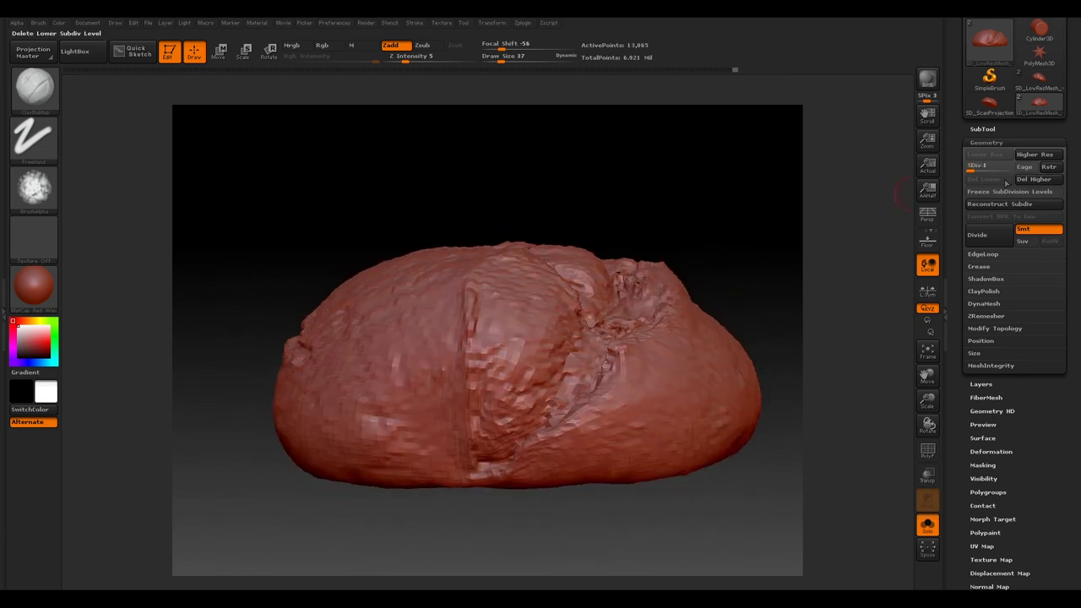
pyautogui.moveTo(968, 170); pyautogui.dragTo(1015, 171)
pyautogui.moveTo(698, 189); pyautogui.dragTo(696, 300)
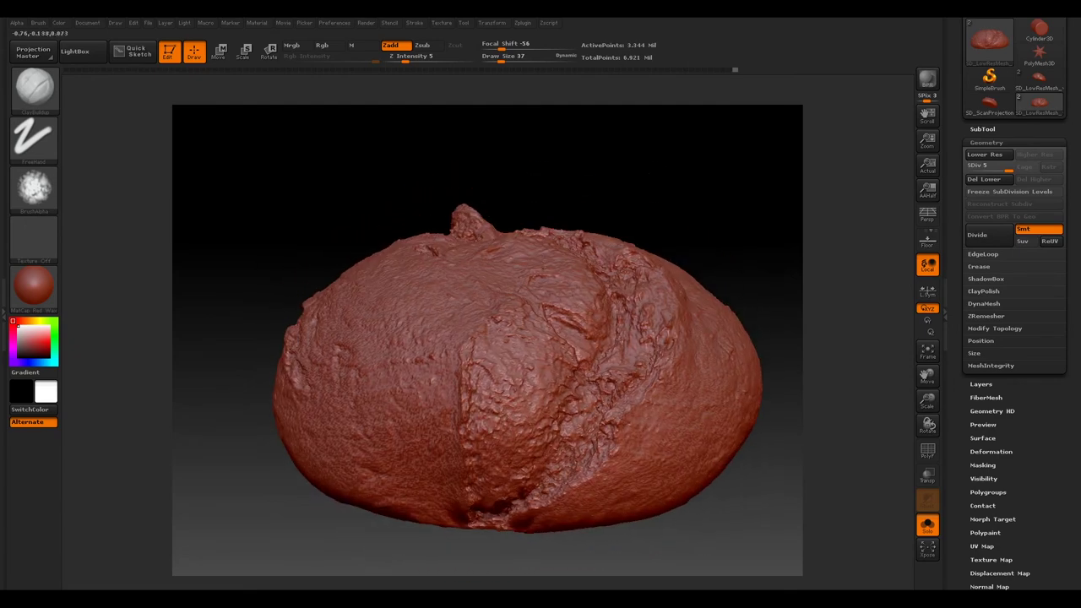